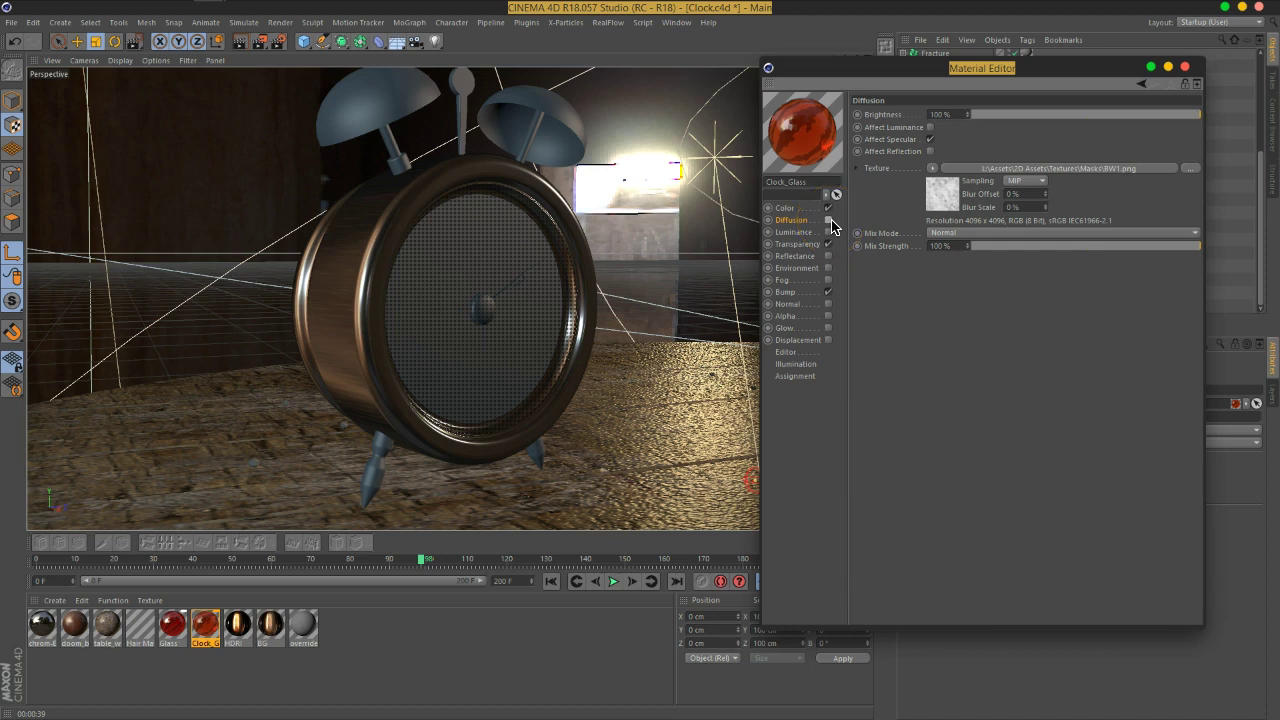
Disable the Color channel of the Clock_Glass material, review its Transparency settings and close its editor
{"action": "left_click_drag", "start_coordinate": [828, 207], "coordinate": [808, 258]}
{"action": "left_click", "coordinate": [808, 249]}
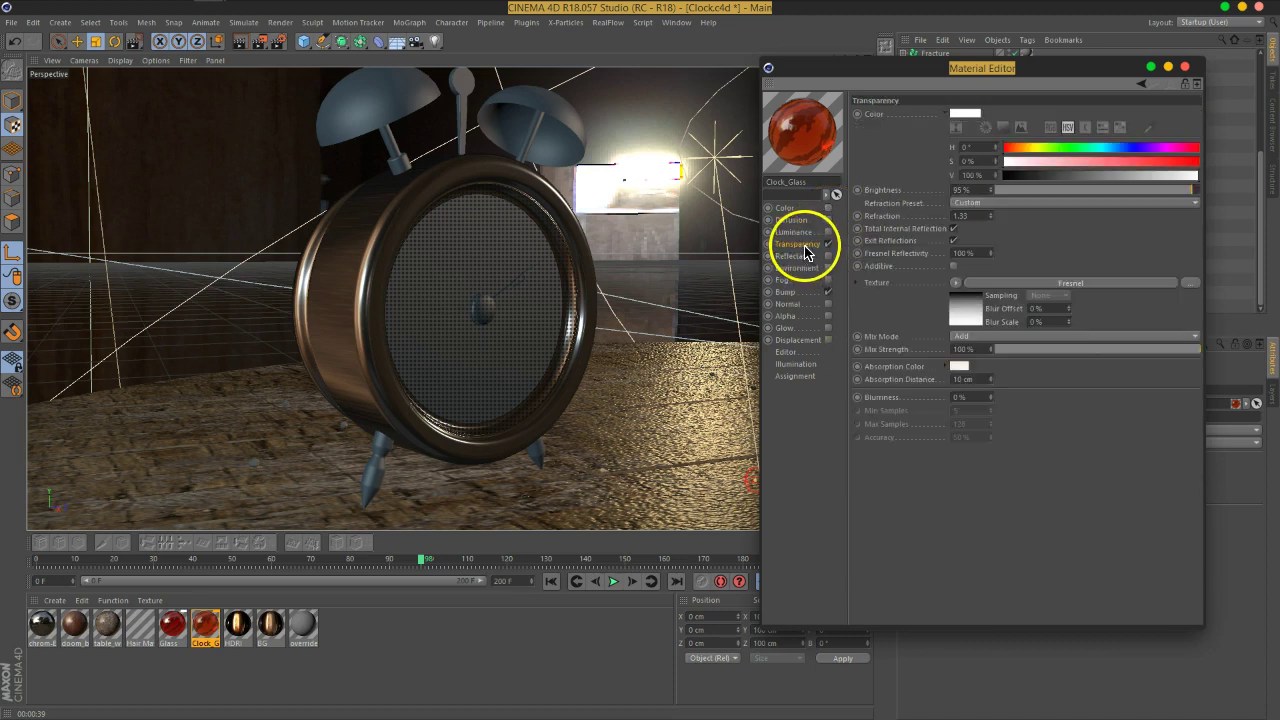
{"action": "left_click", "coordinate": [1185, 66]}
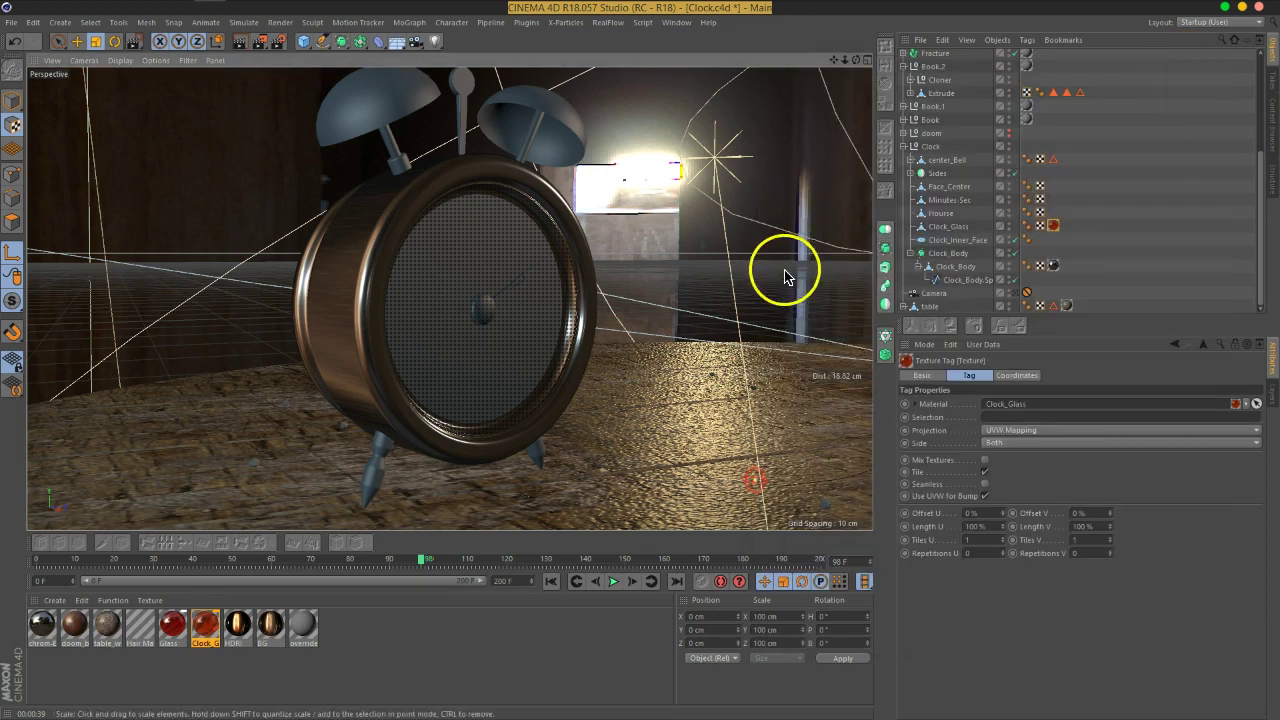
Create a new material and set its color to beige with hue 37°, saturation 24.873% and value 72.081%
{"action": "double_click", "coordinate": [337, 651]}
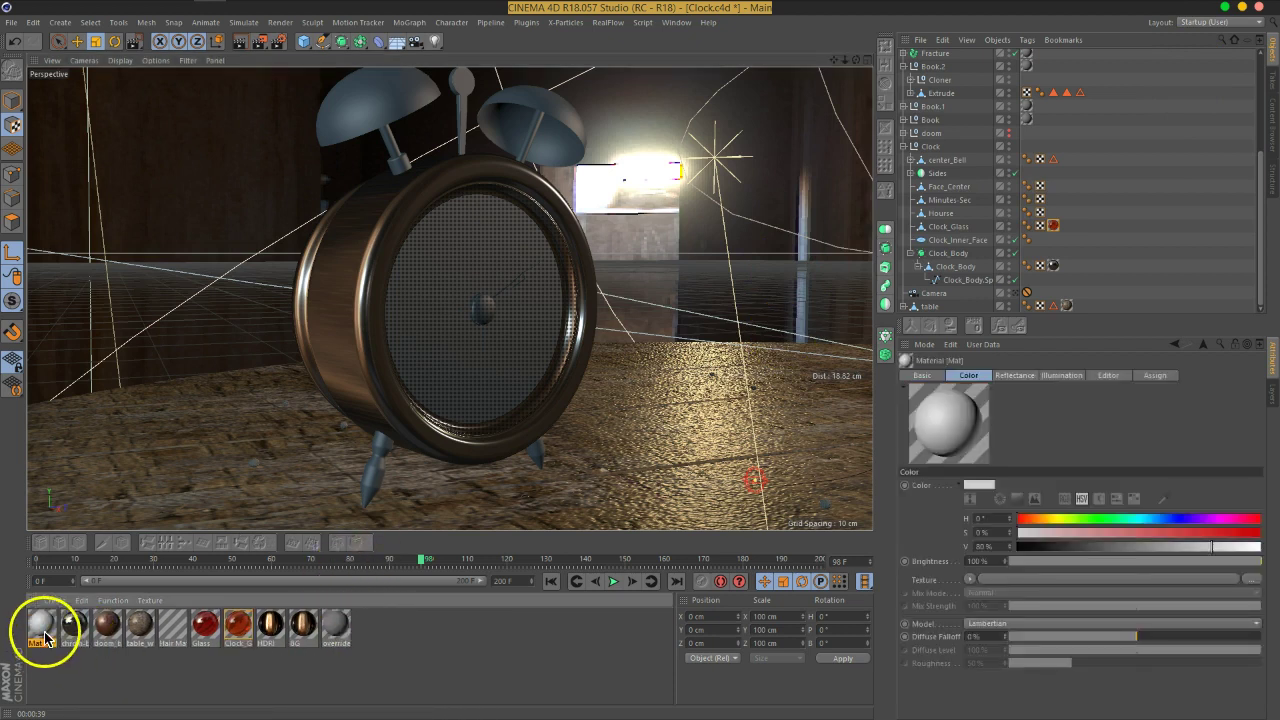
{"action": "double_click", "coordinate": [41, 625]}
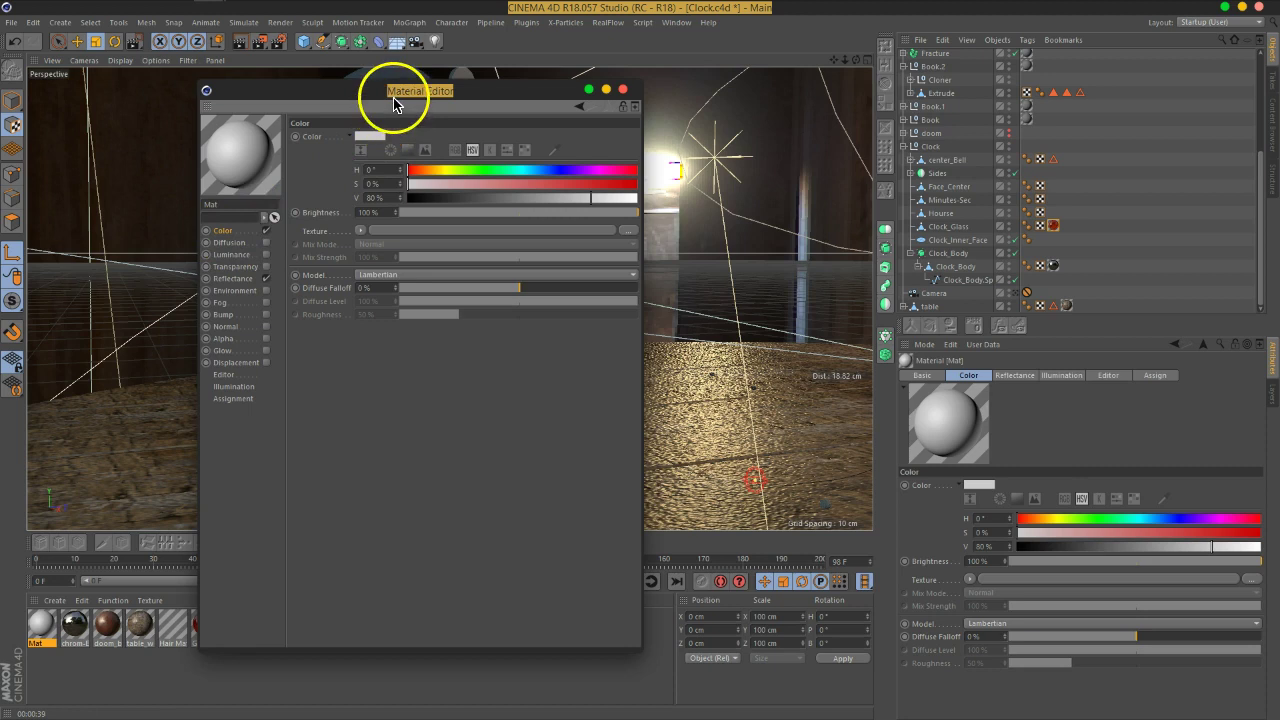
{"action": "left_click_drag", "start_coordinate": [393, 104], "coordinate": [840, 76]}
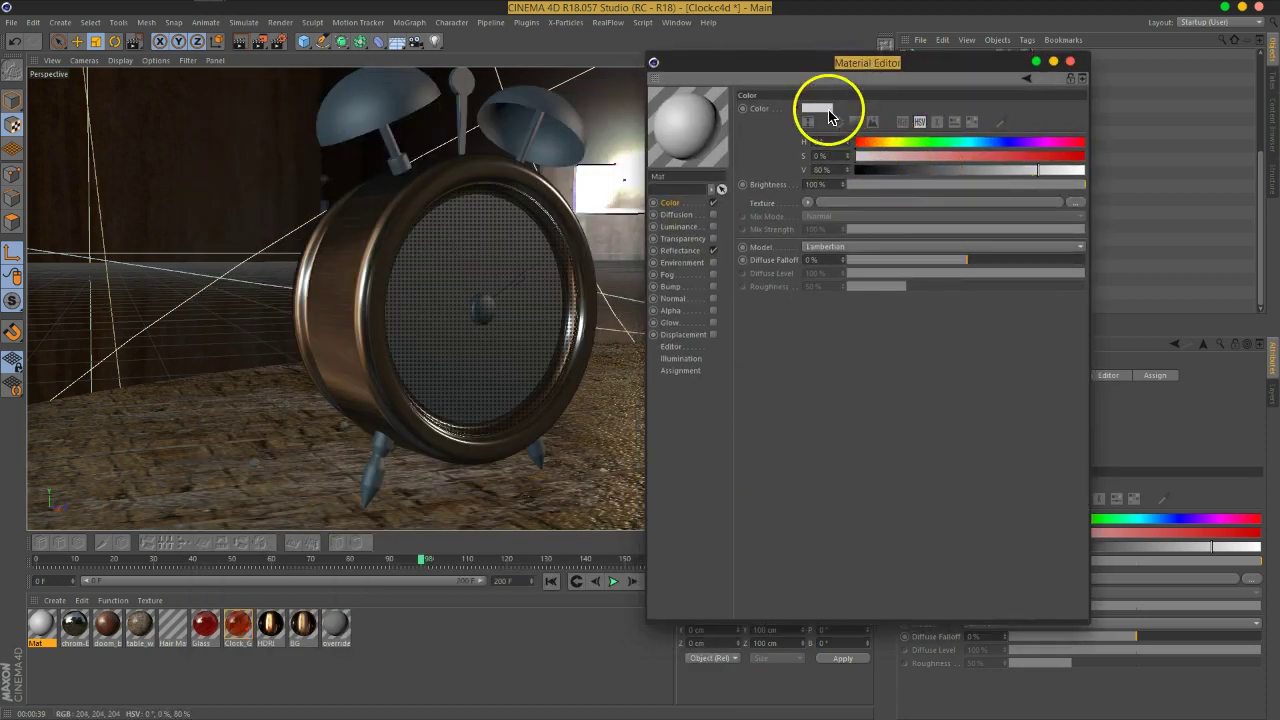
{"action": "left_click", "coordinate": [828, 115]}
{"action": "left_click", "coordinate": [781, 93]}
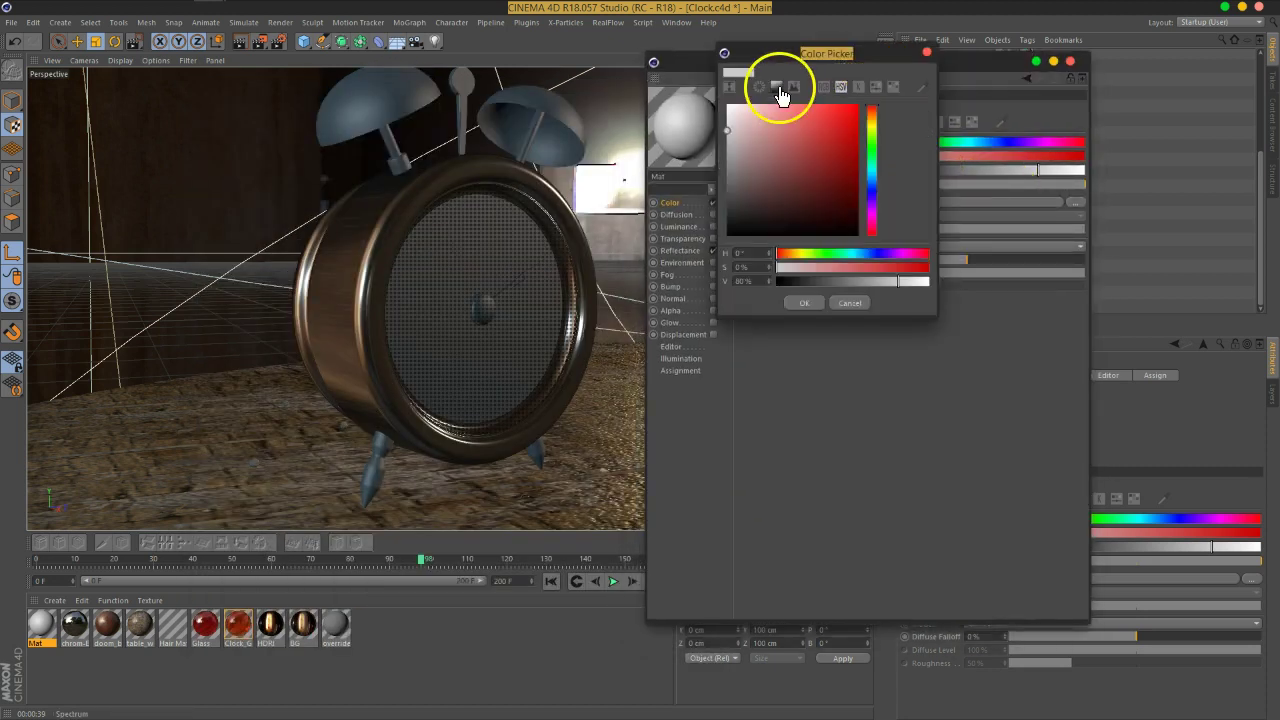
{"action": "left_click_drag", "start_coordinate": [871, 129], "coordinate": [872, 125]}
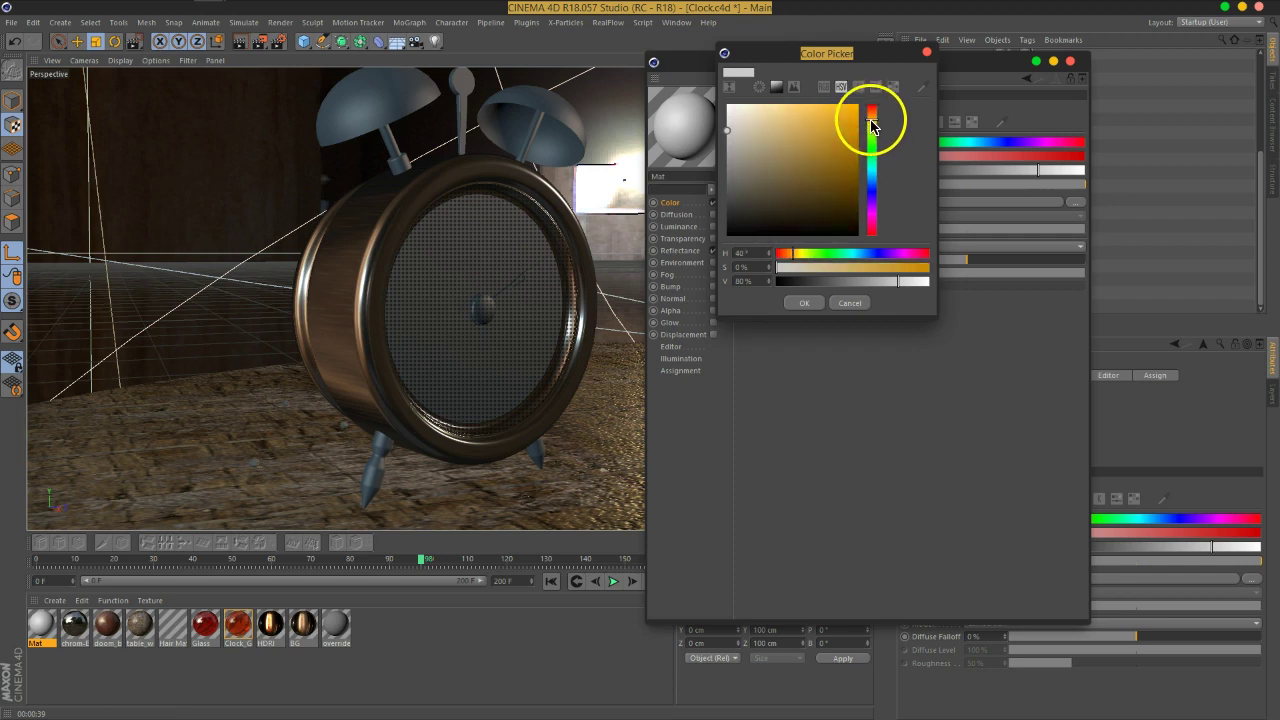
{"action": "left_click_drag", "start_coordinate": [737, 129], "coordinate": [760, 141]}
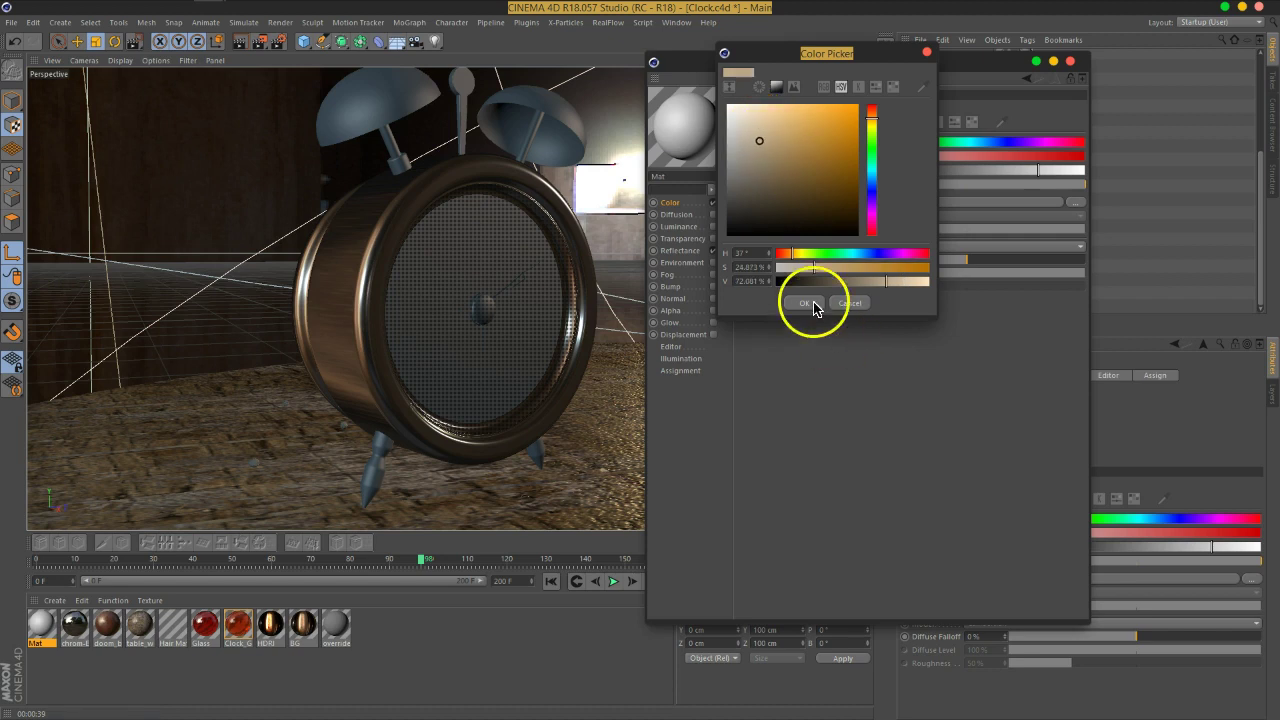
{"action": "left_click", "coordinate": [804, 302]}
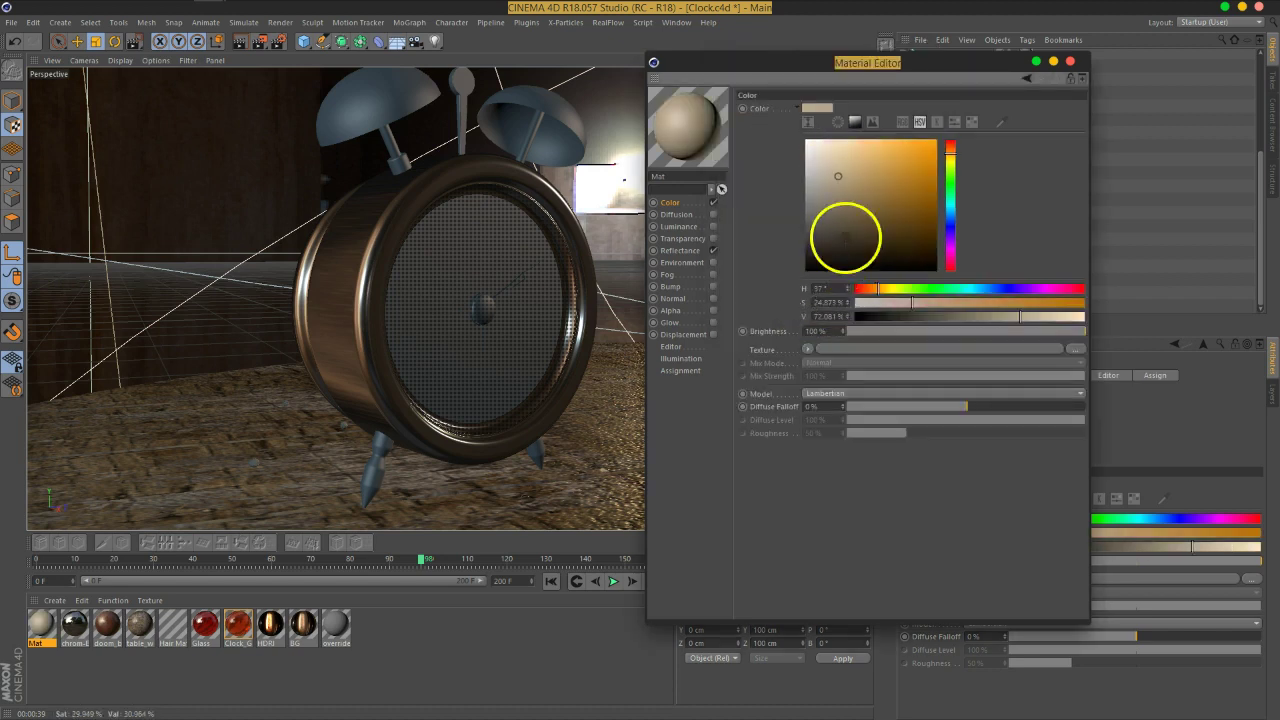
Disable the new material's Reflectance channel and enable its Alpha channel
{"action": "left_click", "coordinate": [710, 251]}
{"action": "left_click_drag", "start_coordinate": [781, 68], "coordinate": [793, 55]}
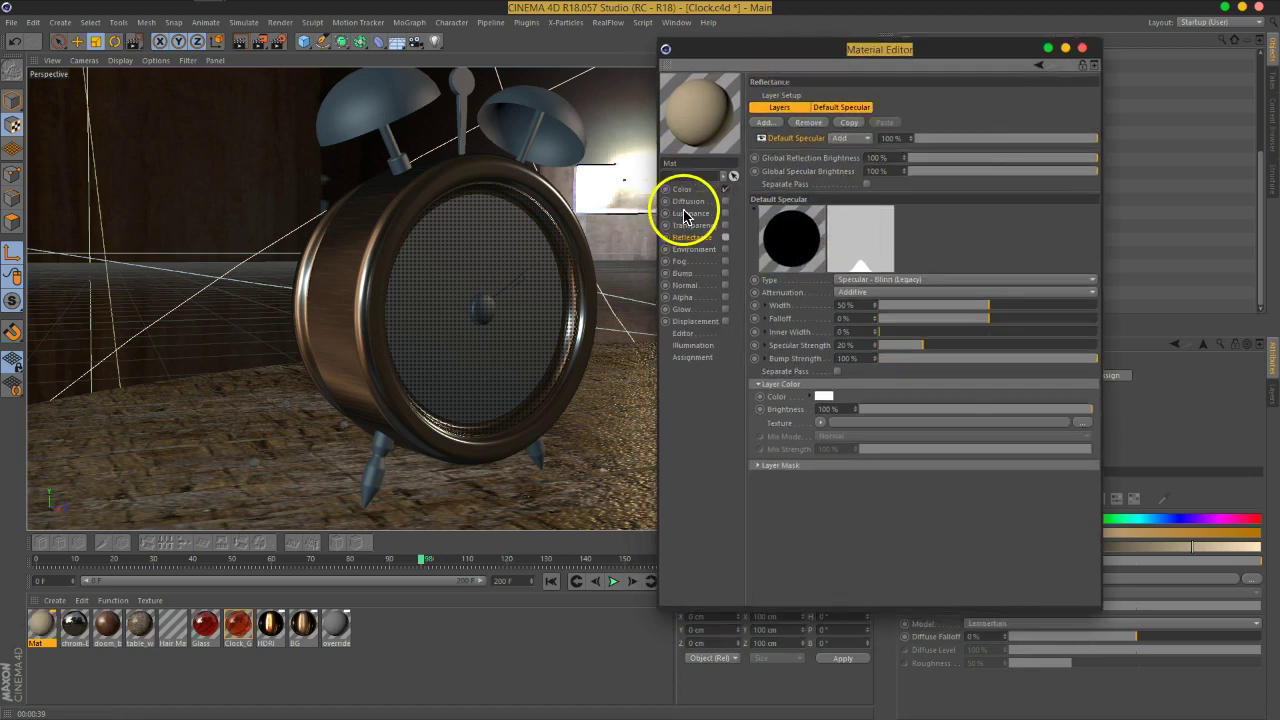
{"action": "left_click", "coordinate": [700, 298]}
{"action": "left_click", "coordinate": [726, 297]}
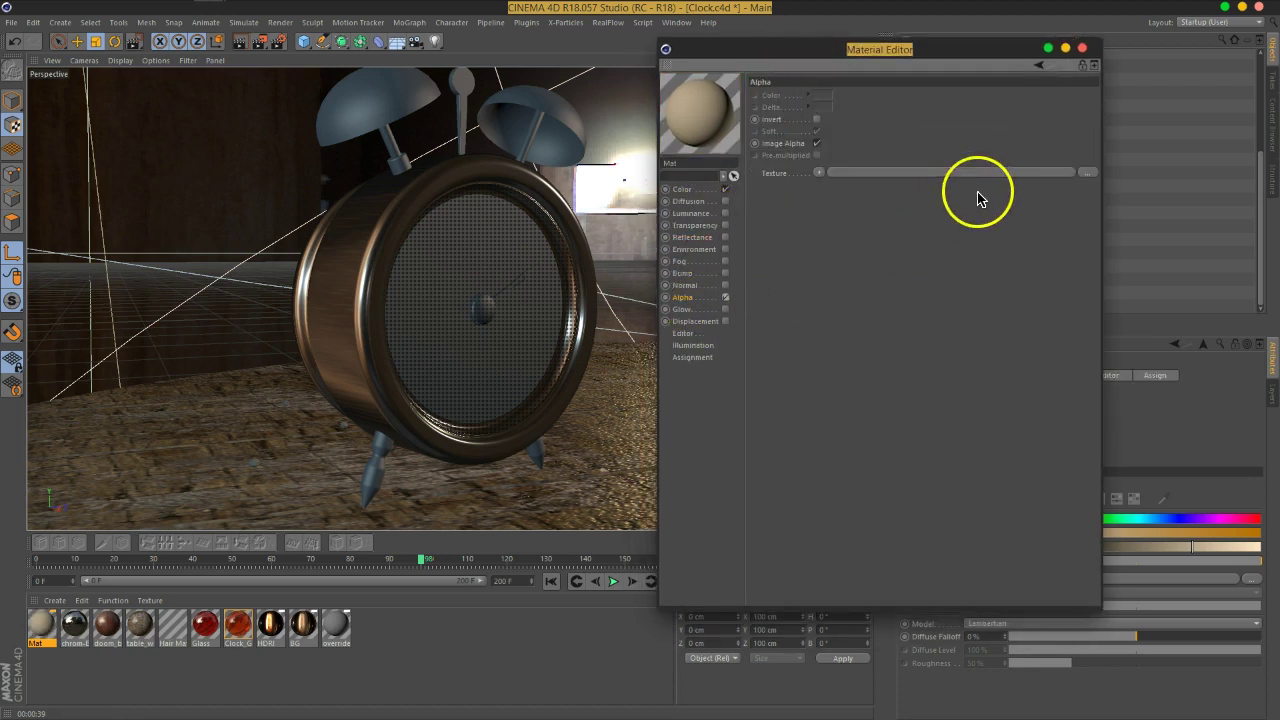
Load BW41.png from the Masks folder as the new material's Alpha texture
{"action": "left_click", "coordinate": [980, 175]}
{"action": "left_click", "coordinate": [645, 420]}
{"action": "left_click", "coordinate": [768, 392]}
{"action": "left_click", "coordinate": [375, 382]}
{"action": "scroll", "coordinate": [346, 383], "scroll_direction": "down", "scroll_amount": 3}
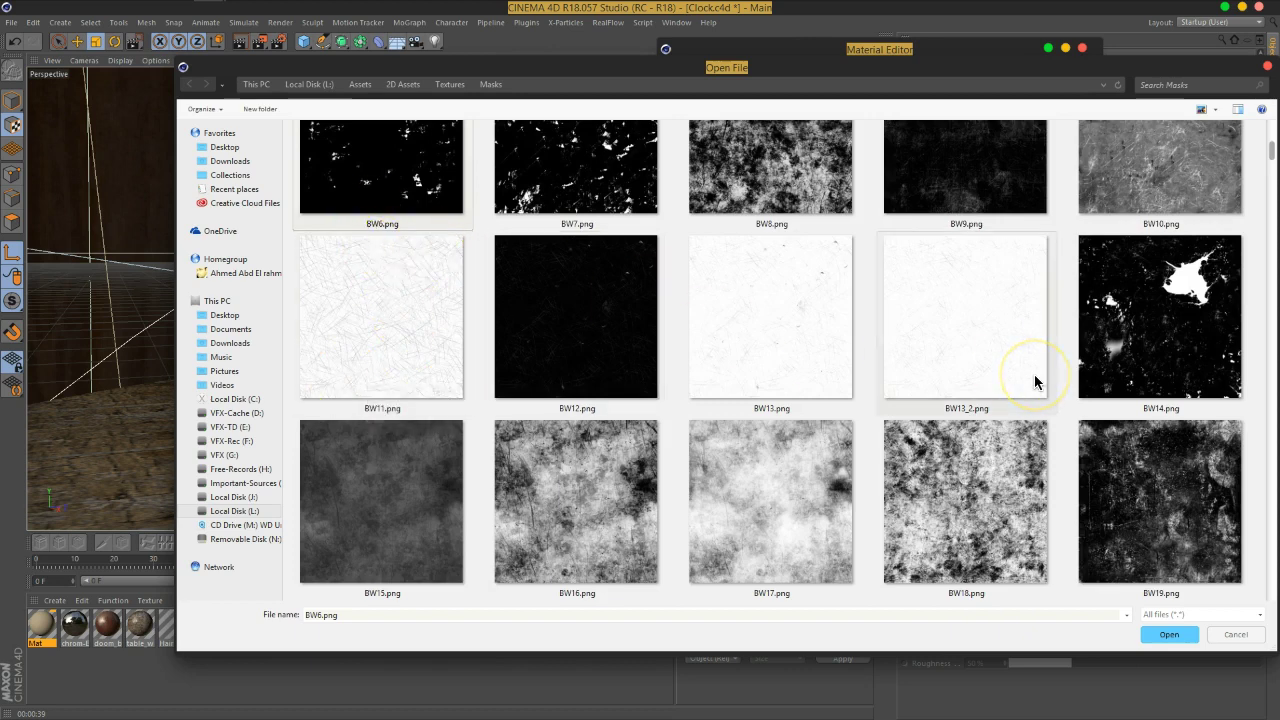
{"action": "scroll", "coordinate": [1035, 378], "scroll_direction": "down", "scroll_amount": 1}
{"action": "scroll", "coordinate": [903, 436], "scroll_direction": "down", "scroll_amount": 1}
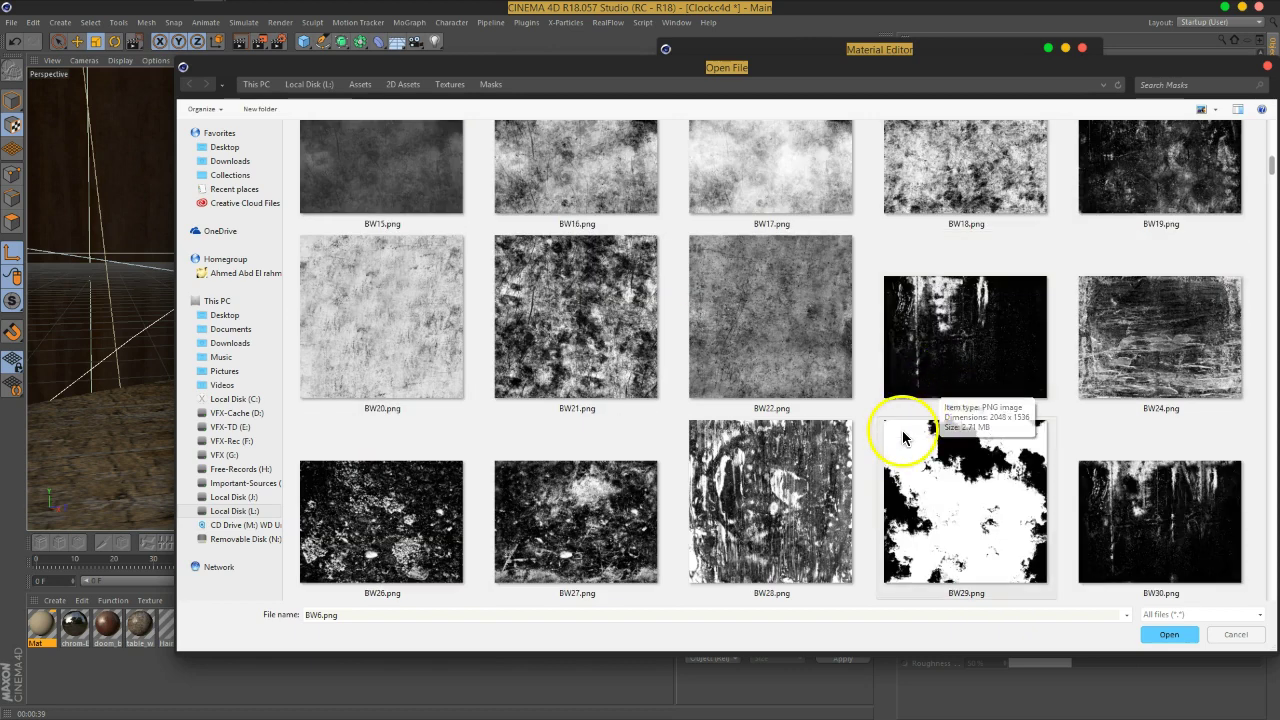
{"action": "left_click", "coordinate": [380, 362]}
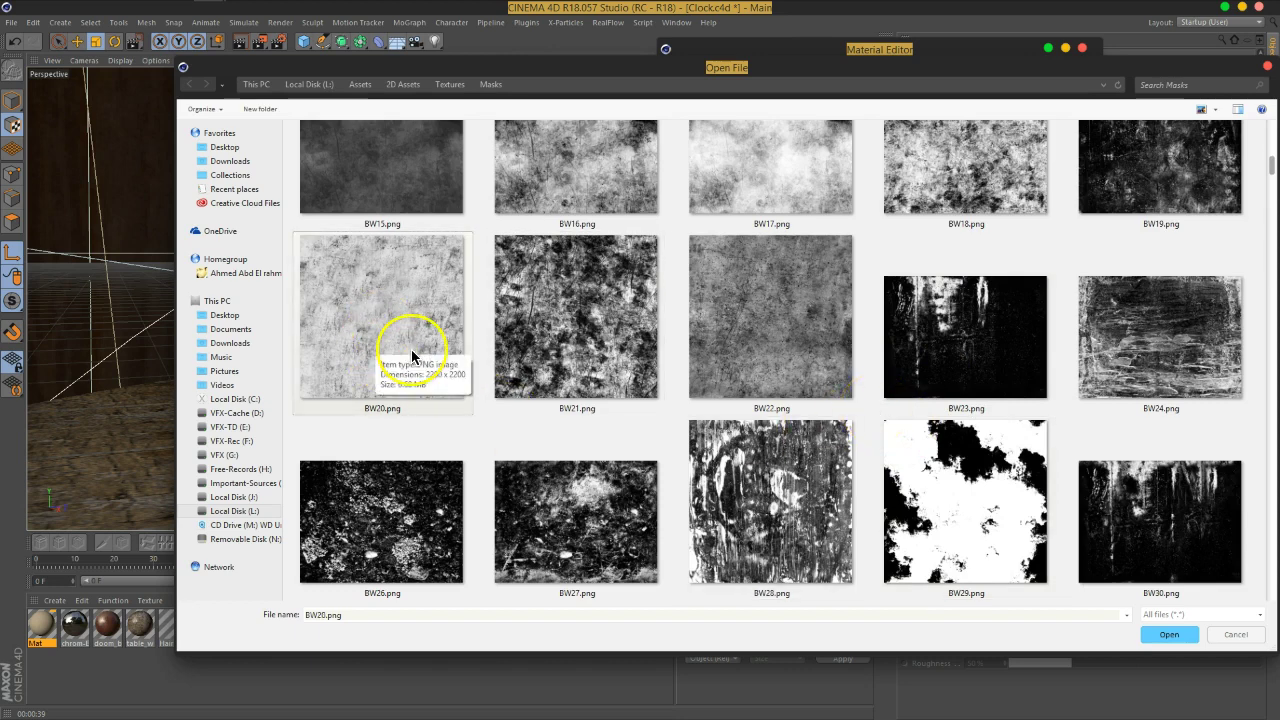
{"action": "scroll", "coordinate": [411, 349], "scroll_direction": "down", "scroll_amount": 3}
{"action": "left_click", "coordinate": [772, 361]}
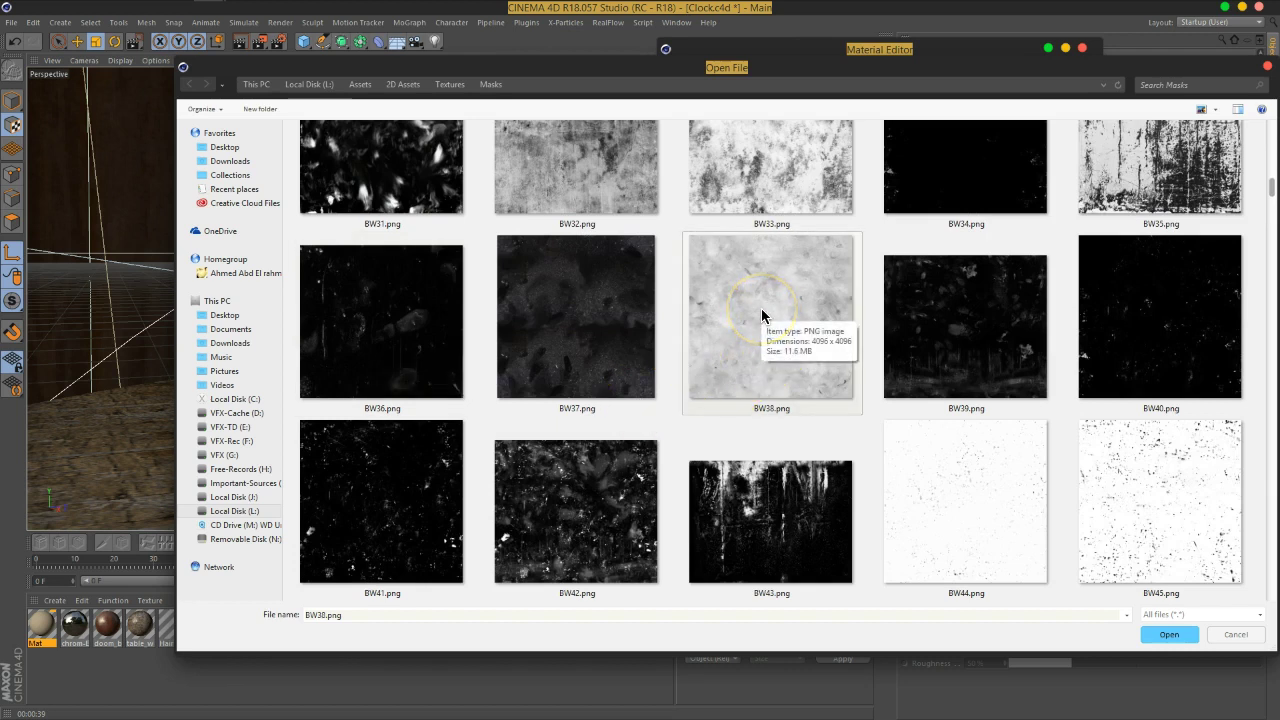
{"action": "left_click", "coordinate": [400, 491]}
{"action": "left_click", "coordinate": [1168, 633]}
{"action": "left_click", "coordinate": [706, 415]}
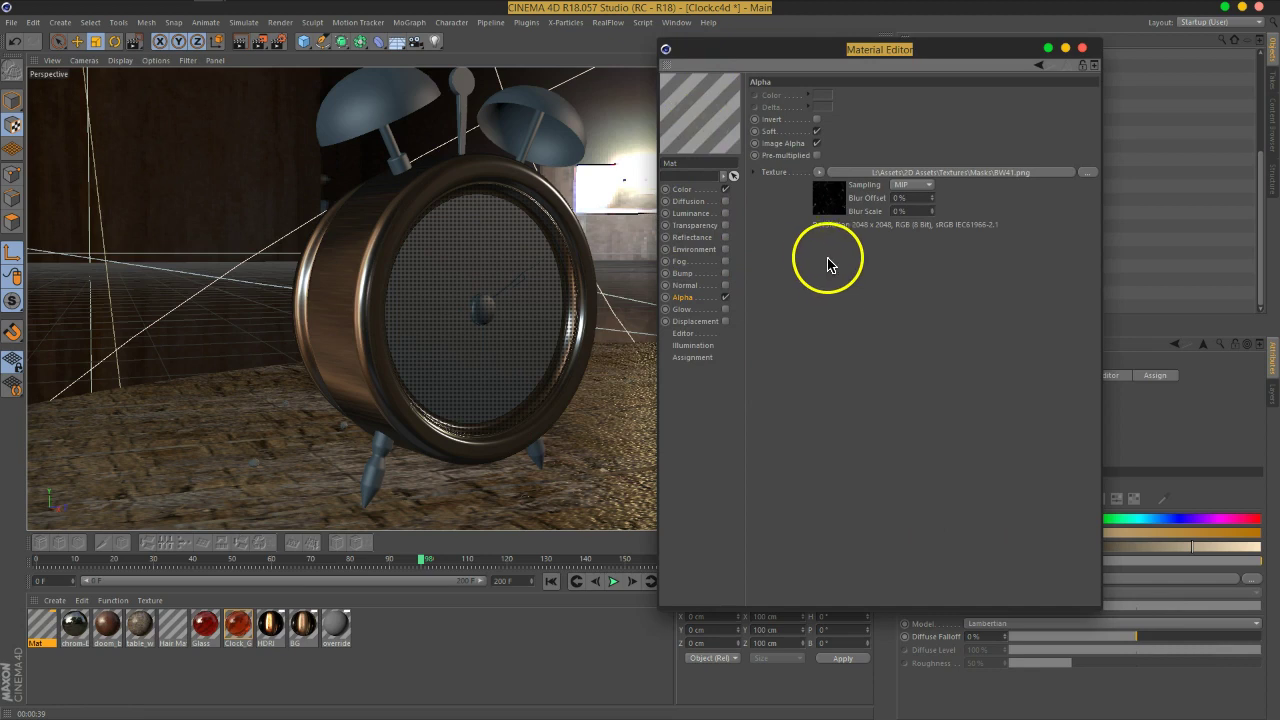
Examine the dust material in an enlarged preview, test it with an inverted alpha and close its editor
{"action": "right_click", "coordinate": [705, 110]}
{"action": "left_click", "coordinate": [715, 293]}
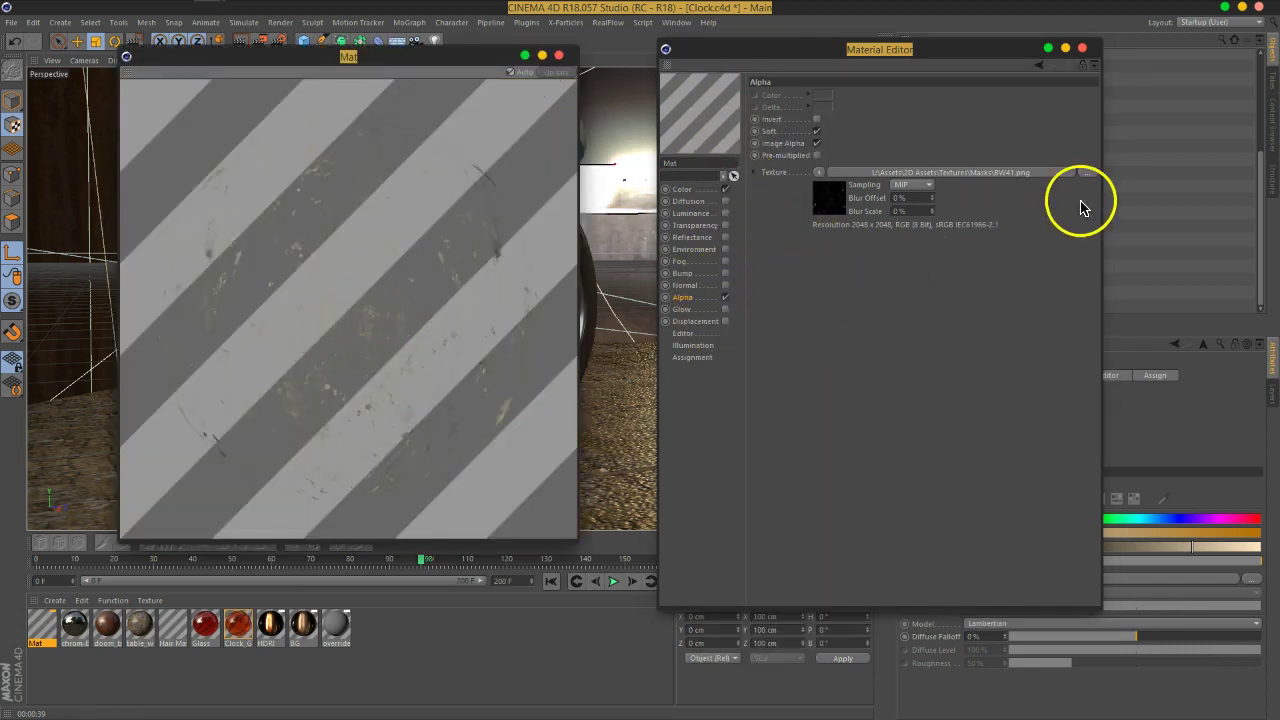
{"action": "left_click", "coordinate": [558, 55]}
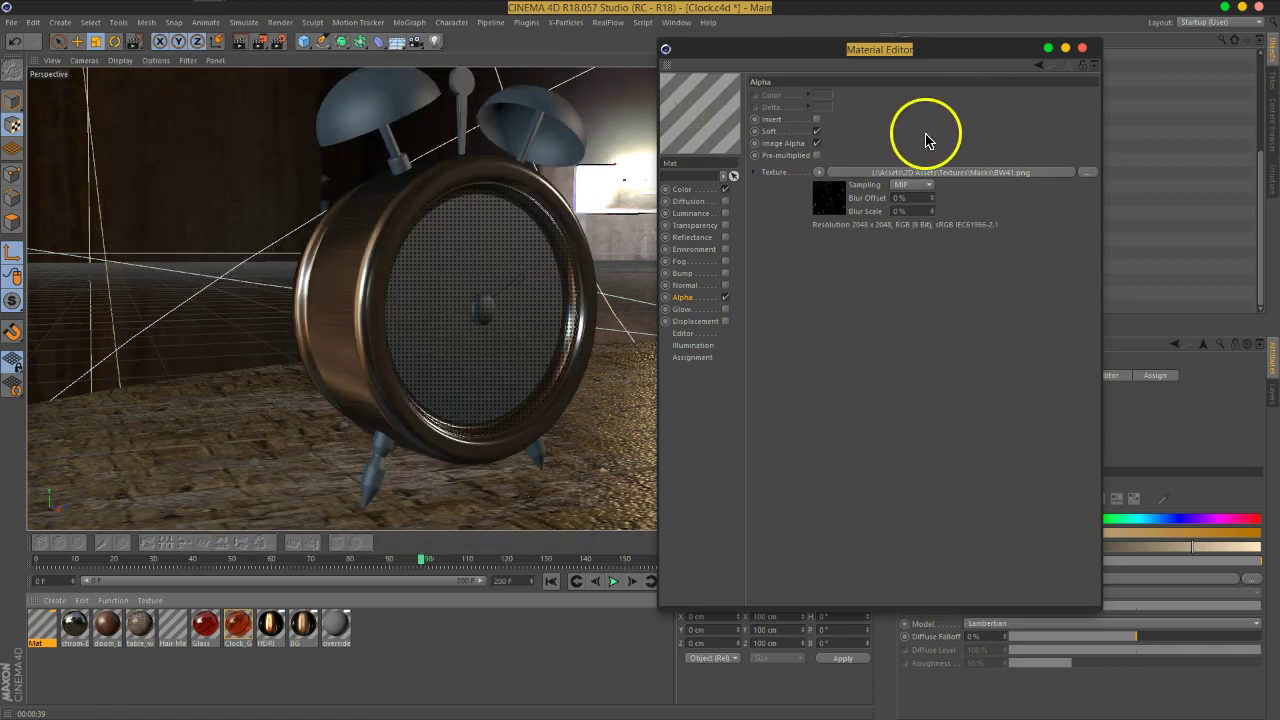
{"action": "left_click", "coordinate": [816, 120]}
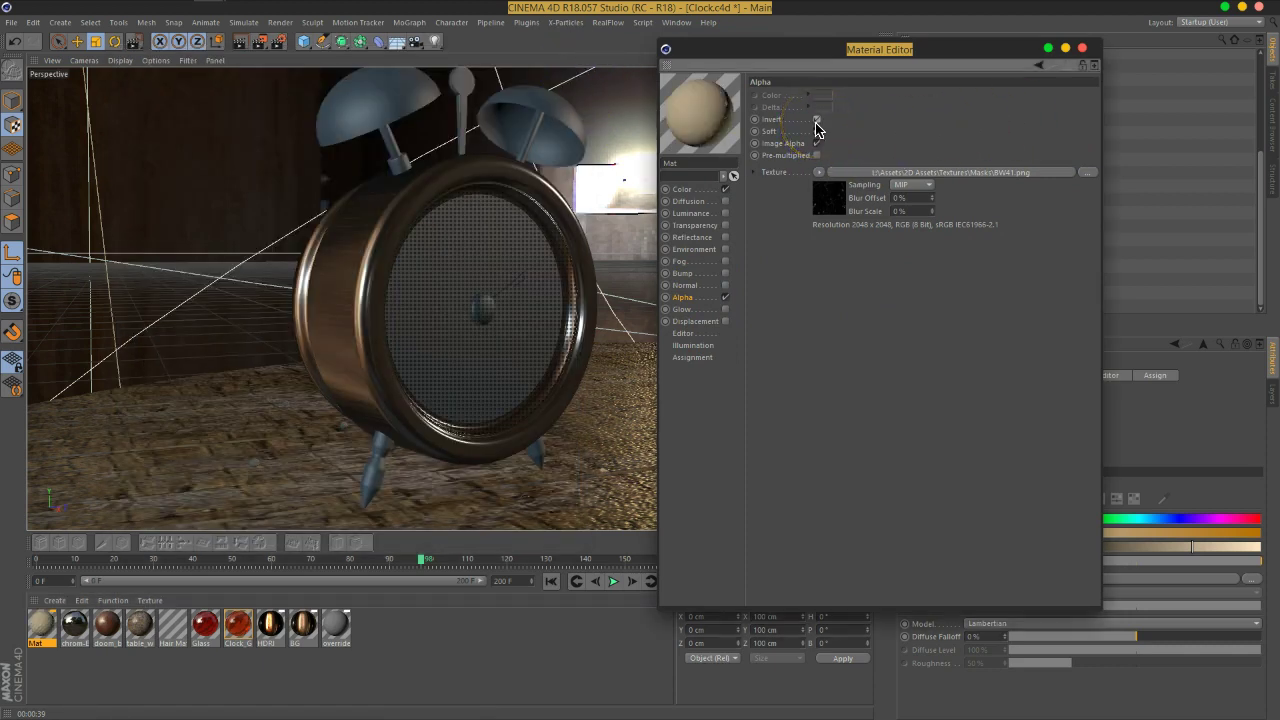
{"action": "left_click", "coordinate": [1082, 48]}
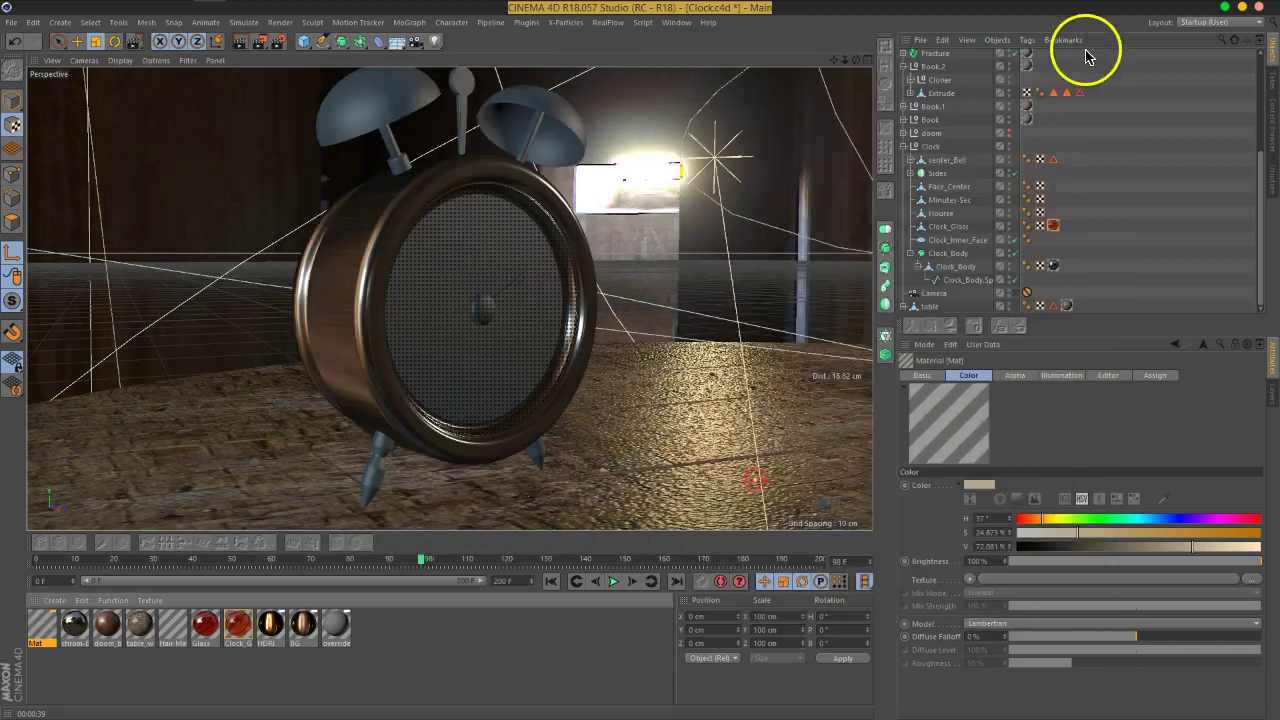
Apply the Mat material to Clock_Glass on top of the glass material with Flat projection
{"action": "left_click_drag", "start_coordinate": [42, 624], "coordinate": [960, 228]}
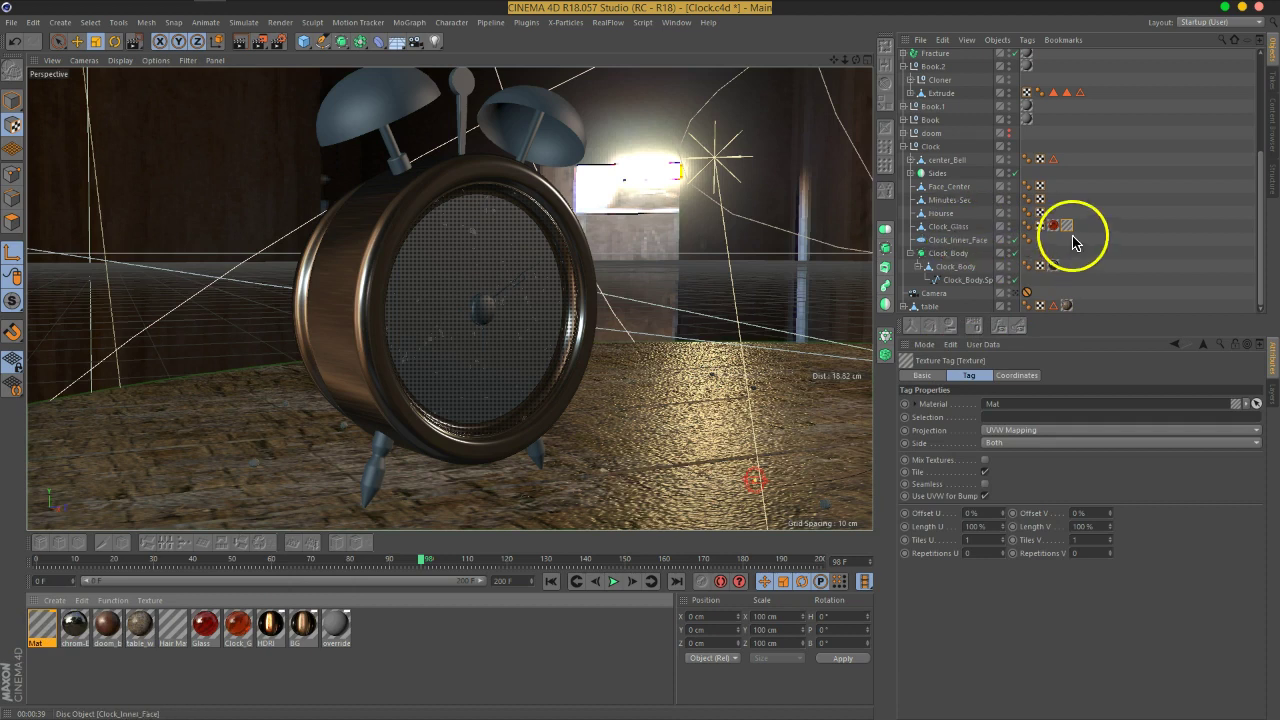
{"action": "left_click", "coordinate": [996, 431]}
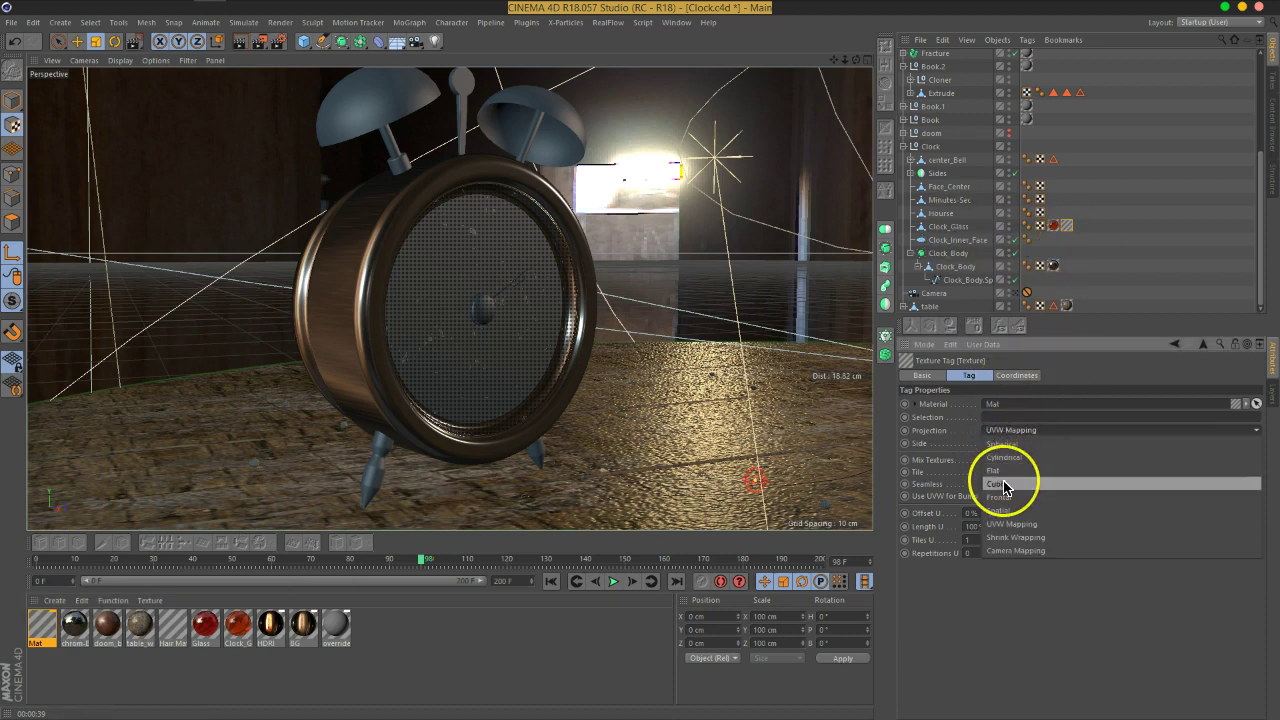
{"action": "left_click", "coordinate": [1005, 485]}
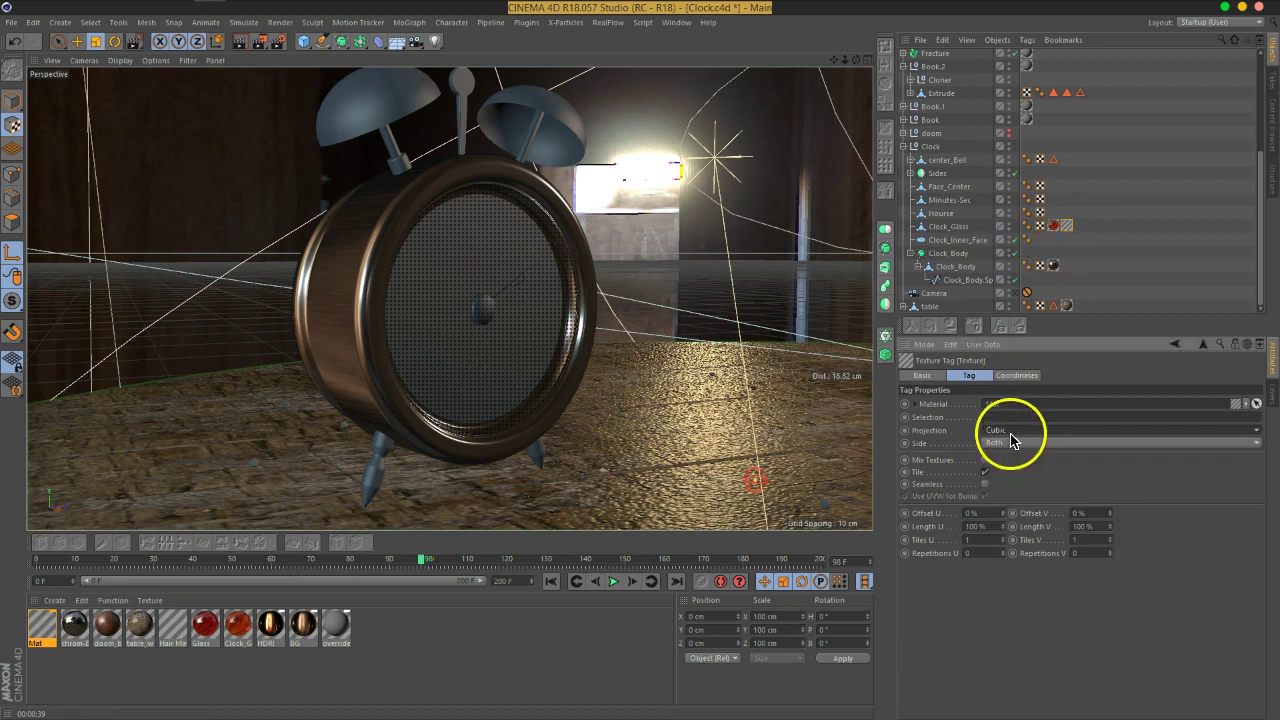
{"action": "left_click", "coordinate": [1012, 431]}
{"action": "left_click", "coordinate": [1009, 471]}
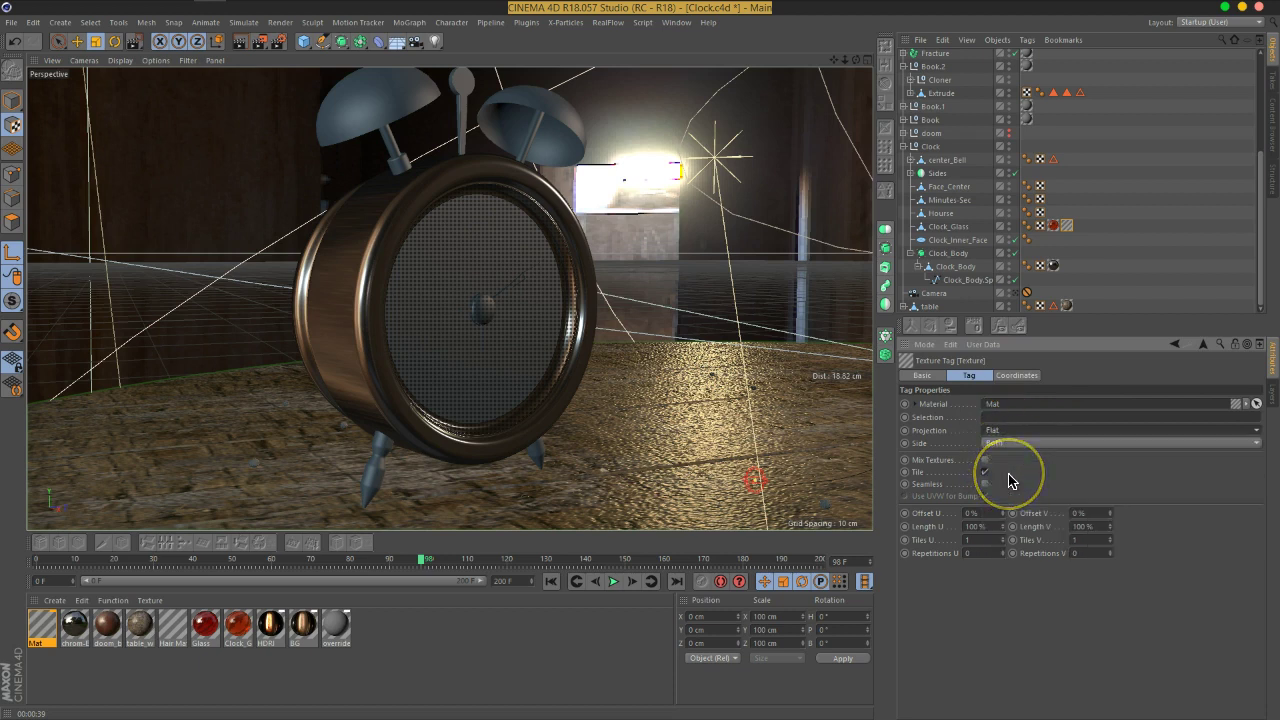
Rotate the Mat texture projection on Clock_Glass to a 90° pitch and scale it to 5.8 cm on all axes
{"action": "left_click", "coordinate": [950, 226]}
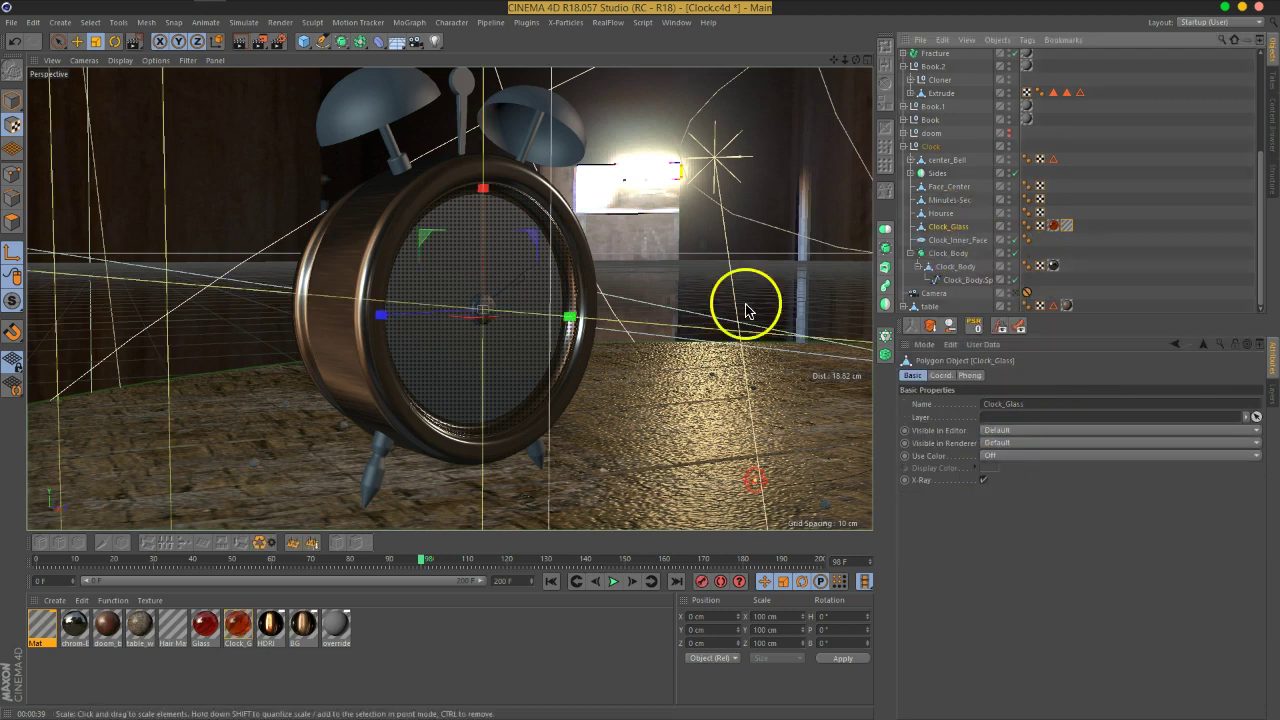
{"action": "left_click", "coordinate": [114, 41]}
{"action": "left_click_drag", "start_coordinate": [450, 314], "coordinate": [337, 429]}
{"action": "left_click", "coordinate": [95, 41]}
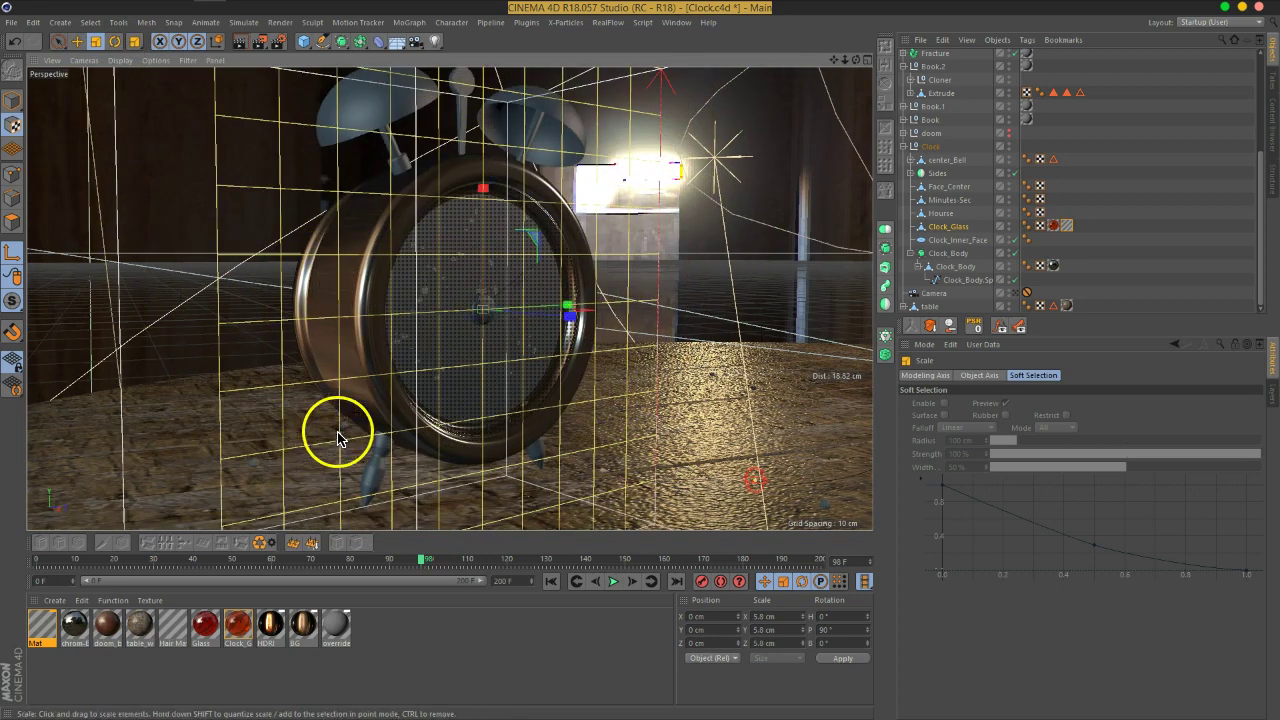
{"action": "left_click", "coordinate": [1080, 272]}
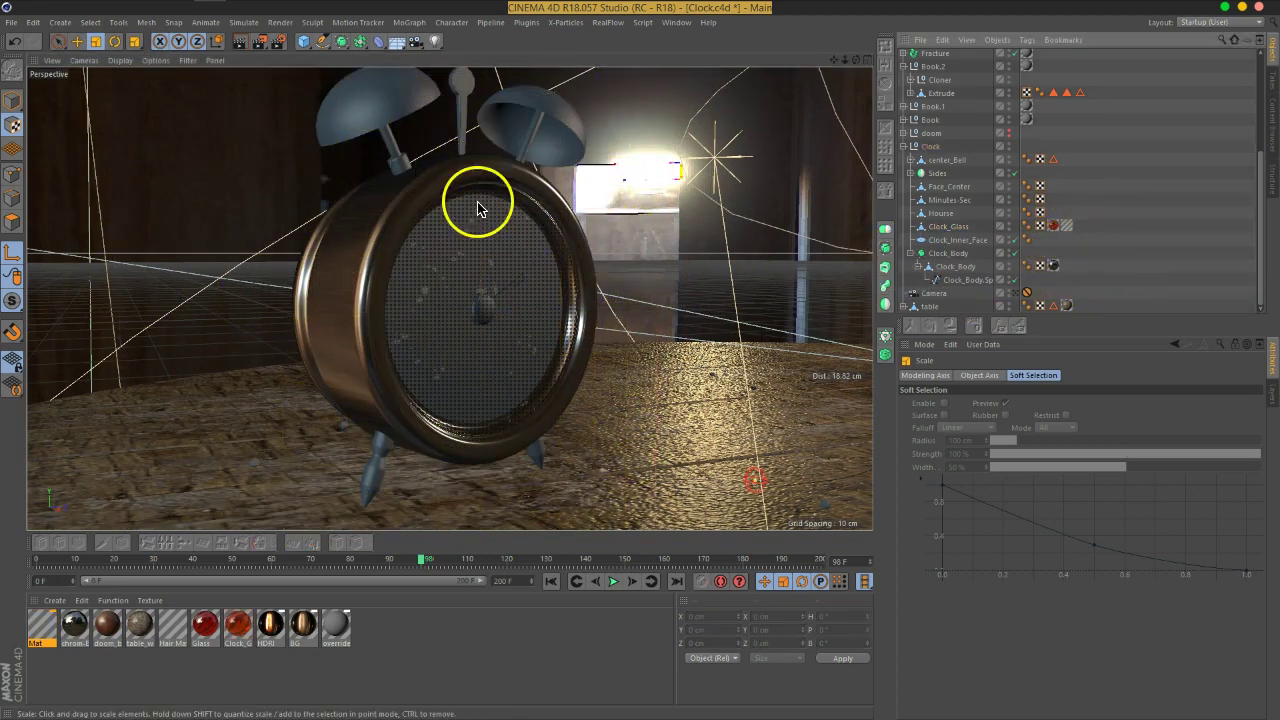
Render a viewport region around the clock's face to check the glass and dust, and dismiss the test render
{"action": "left_click_drag", "start_coordinate": [259, 42], "coordinate": [300, 57]}
{"action": "left_click_drag", "start_coordinate": [572, 263], "coordinate": [625, 275], "text": "alt"}
{"action": "left_click_drag", "start_coordinate": [420, 210], "coordinate": [594, 417]}
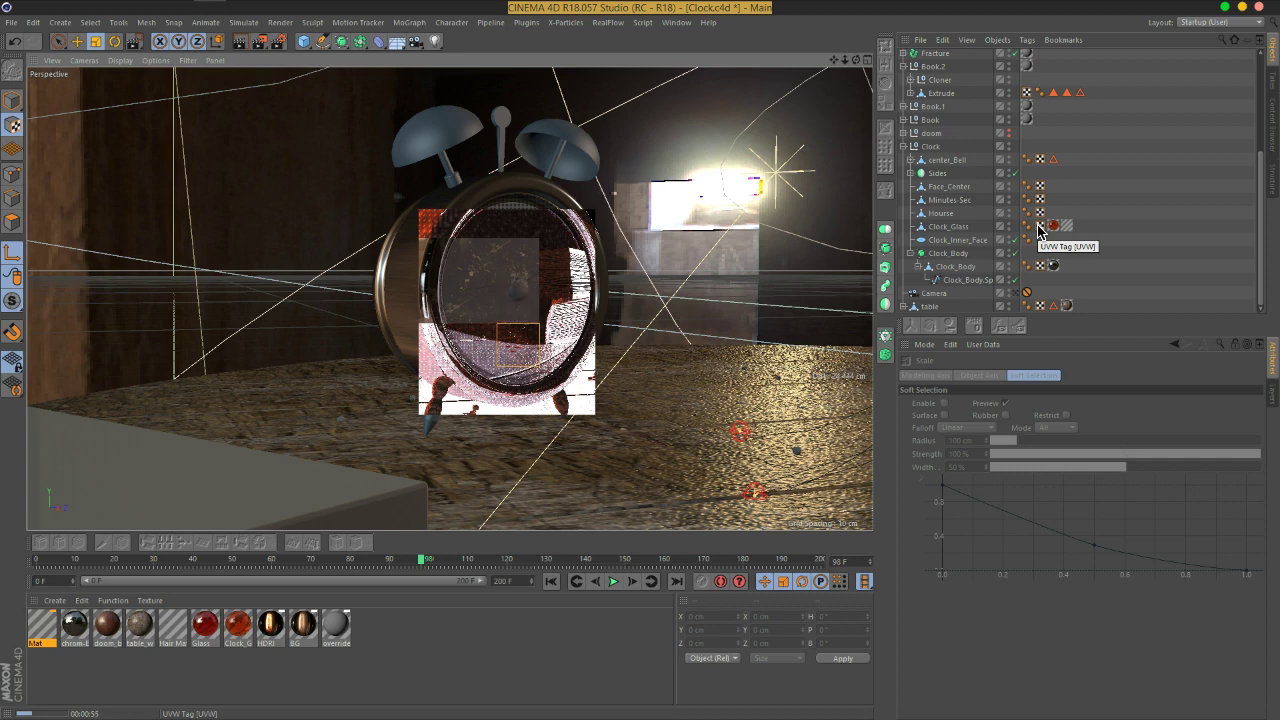
{"action": "left_click", "coordinate": [1117, 220]}
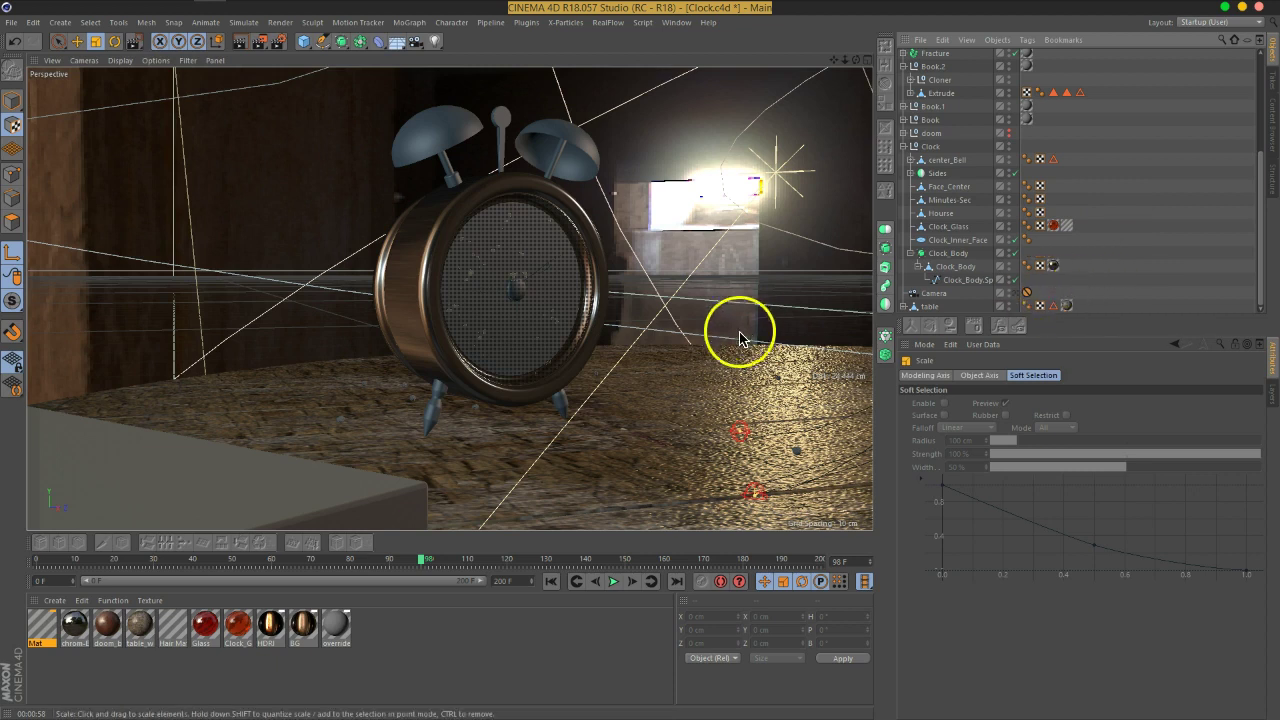
Check the Physical renderer's Sampling Subdivisions in the render settings and inspect the clock's face up close
{"action": "left_click_drag", "start_coordinate": [557, 360], "coordinate": [551, 300], "text": "alt"}
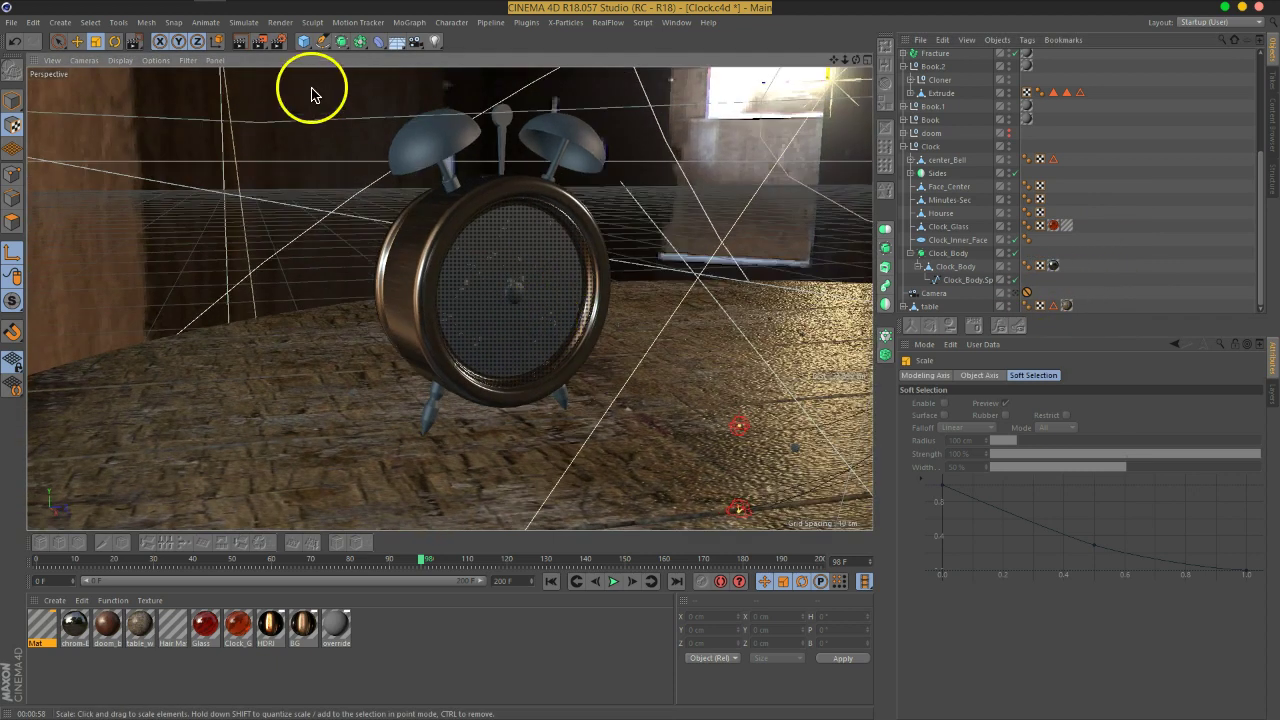
{"action": "left_click", "coordinate": [279, 52]}
{"action": "double_click", "coordinate": [505, 213]}
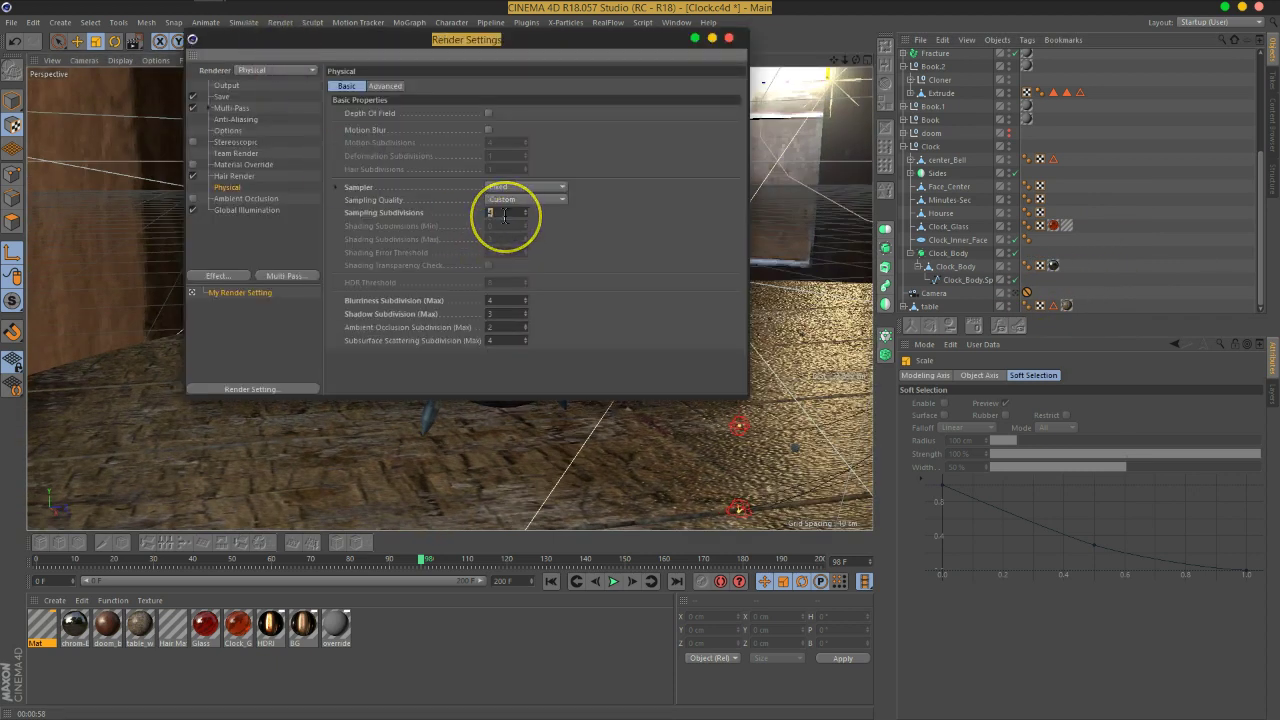
{"action": "left_click", "coordinate": [729, 38]}
{"action": "left_click_drag", "start_coordinate": [563, 291], "coordinate": [583, 282], "text": "alt"}
{"action": "scroll", "coordinate": [583, 282], "scroll_direction": "up", "scroll_amount": 5}
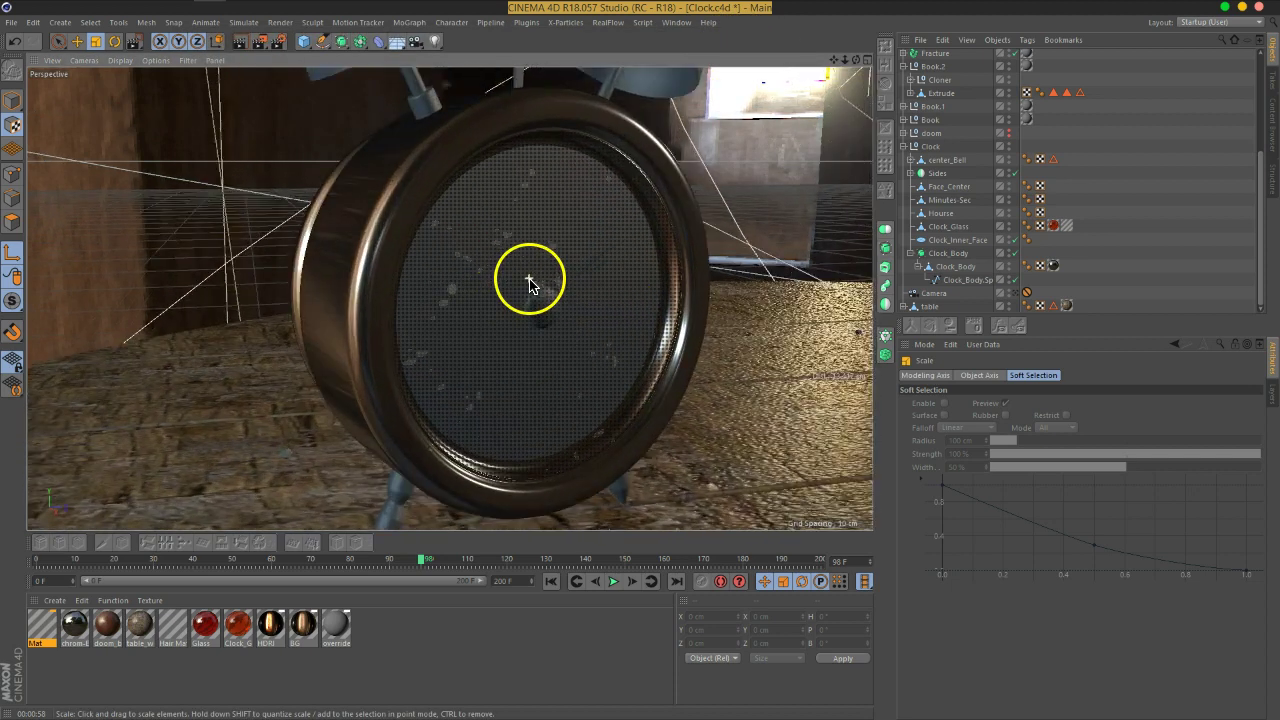
{"action": "left_click_drag", "start_coordinate": [566, 335], "coordinate": [491, 286], "text": "alt"}
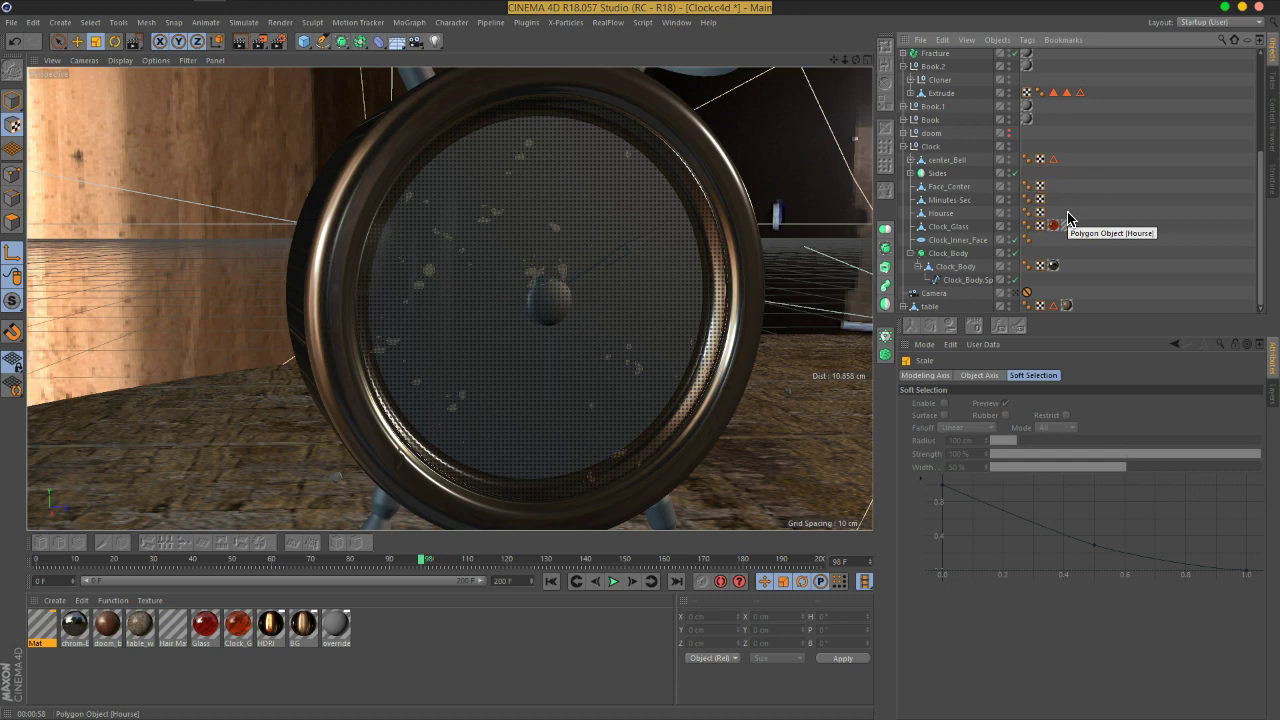
Create a new material and name it Front_Mina
{"action": "left_click", "coordinate": [903, 146]}
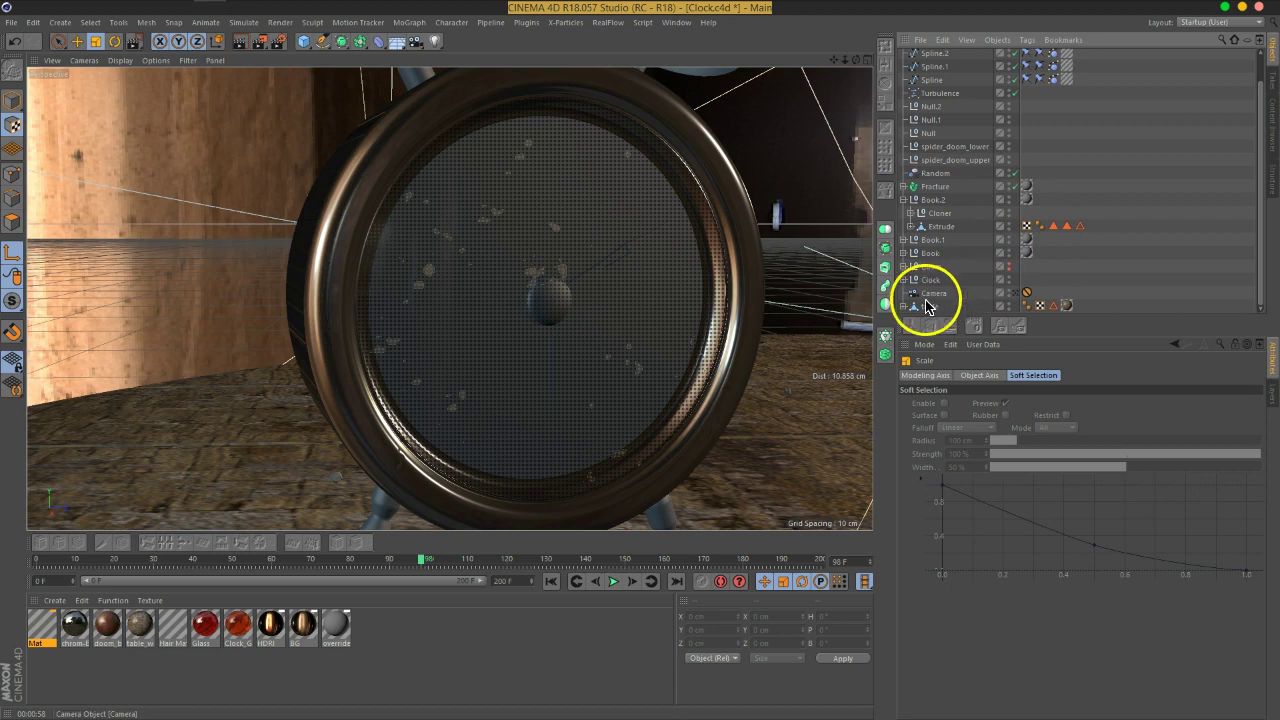
{"action": "double_click", "coordinate": [397, 640]}
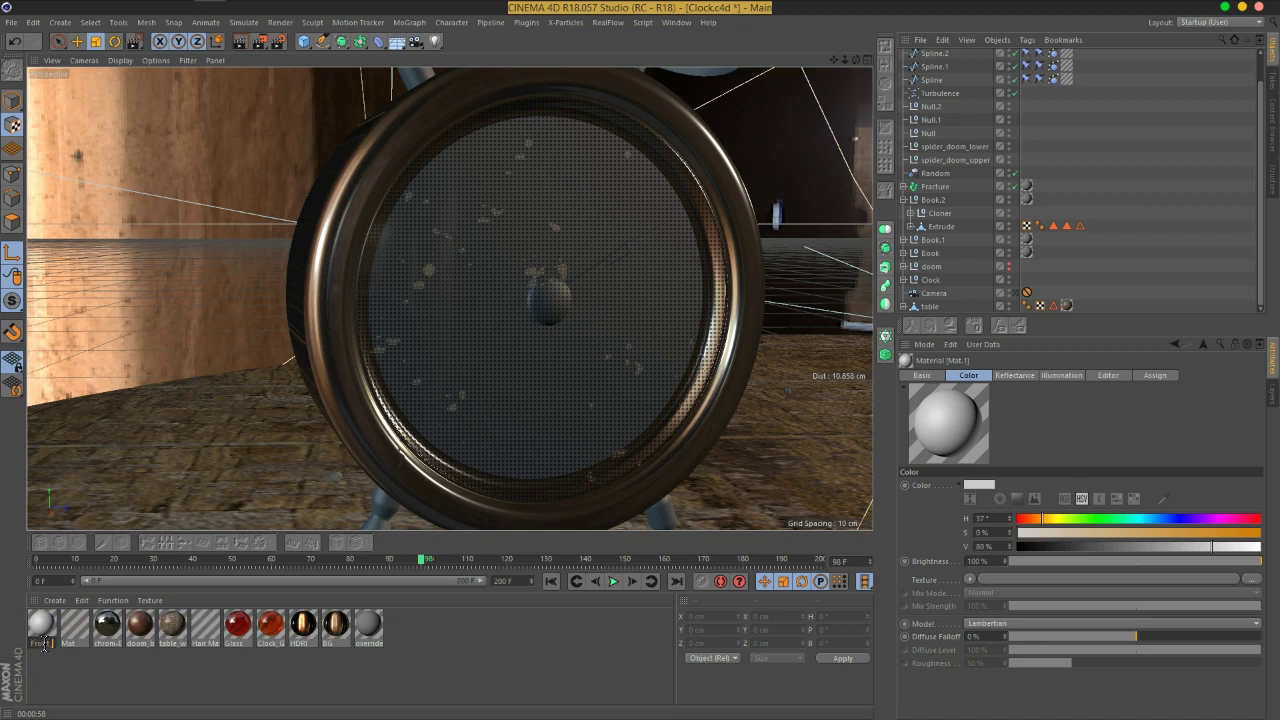
{"action": "key", "text": "Return"}
Load the antique clock-face JPEG from the Desktop as the color texture of the Front_Mina material
{"action": "double_click", "coordinate": [43, 622]}
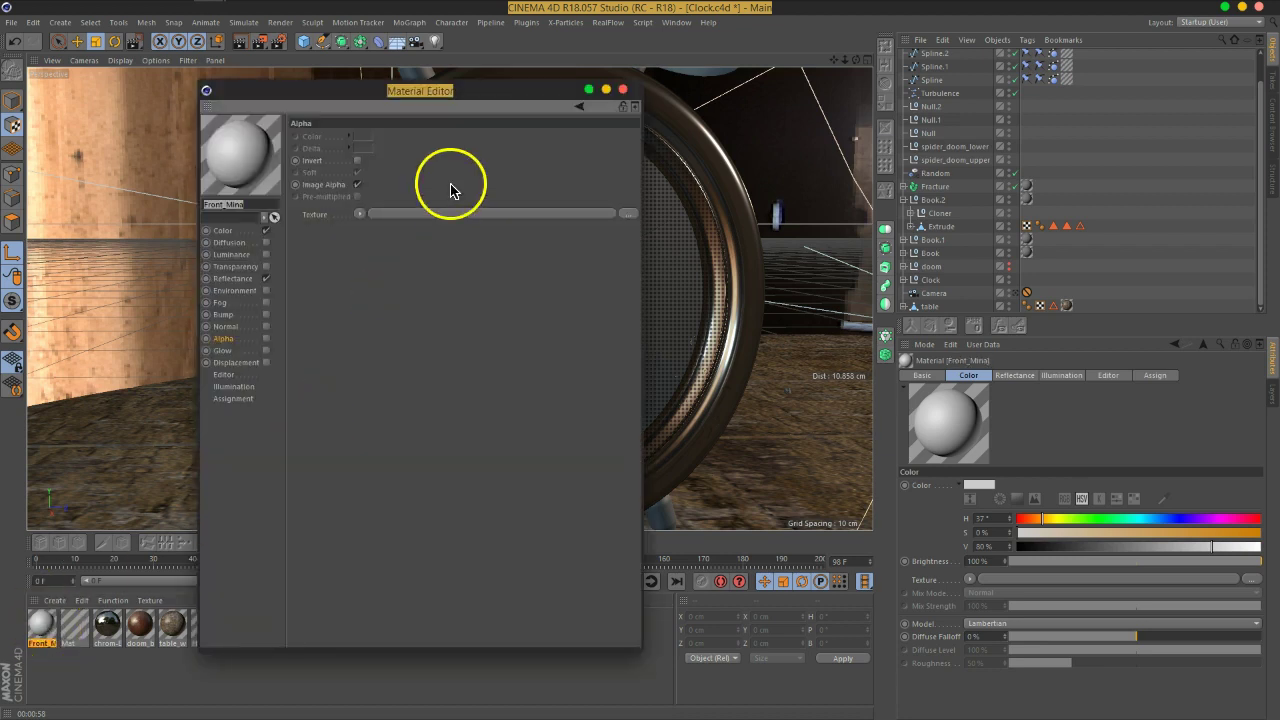
{"action": "left_click_drag", "start_coordinate": [466, 91], "coordinate": [831, 88]}
{"action": "left_click", "coordinate": [600, 230]}
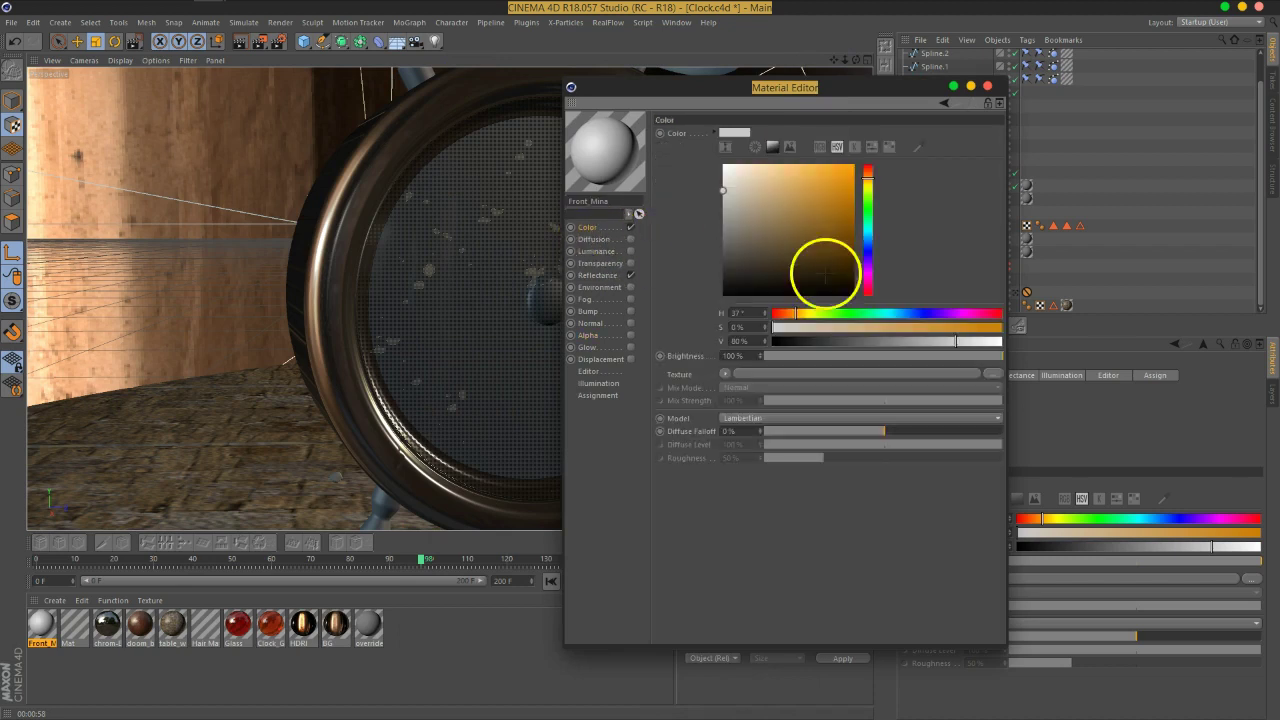
{"action": "left_click", "coordinate": [716, 133]}
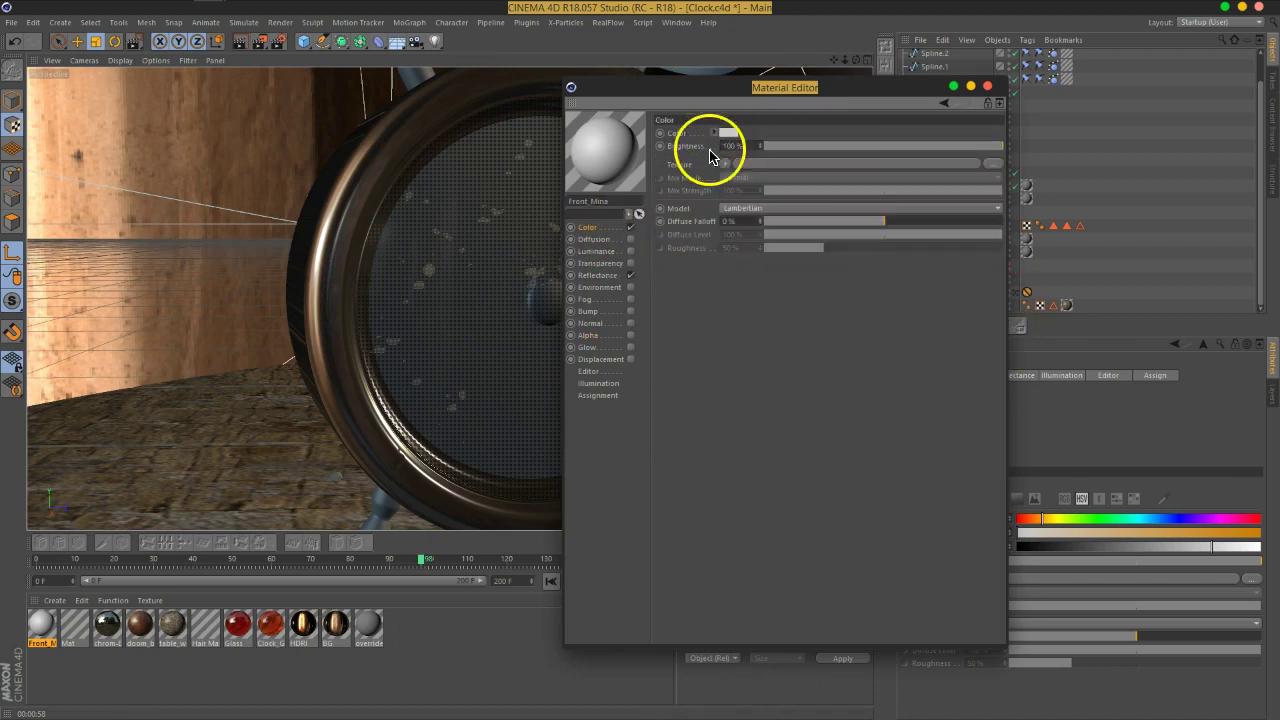
{"action": "left_click", "coordinate": [993, 164]}
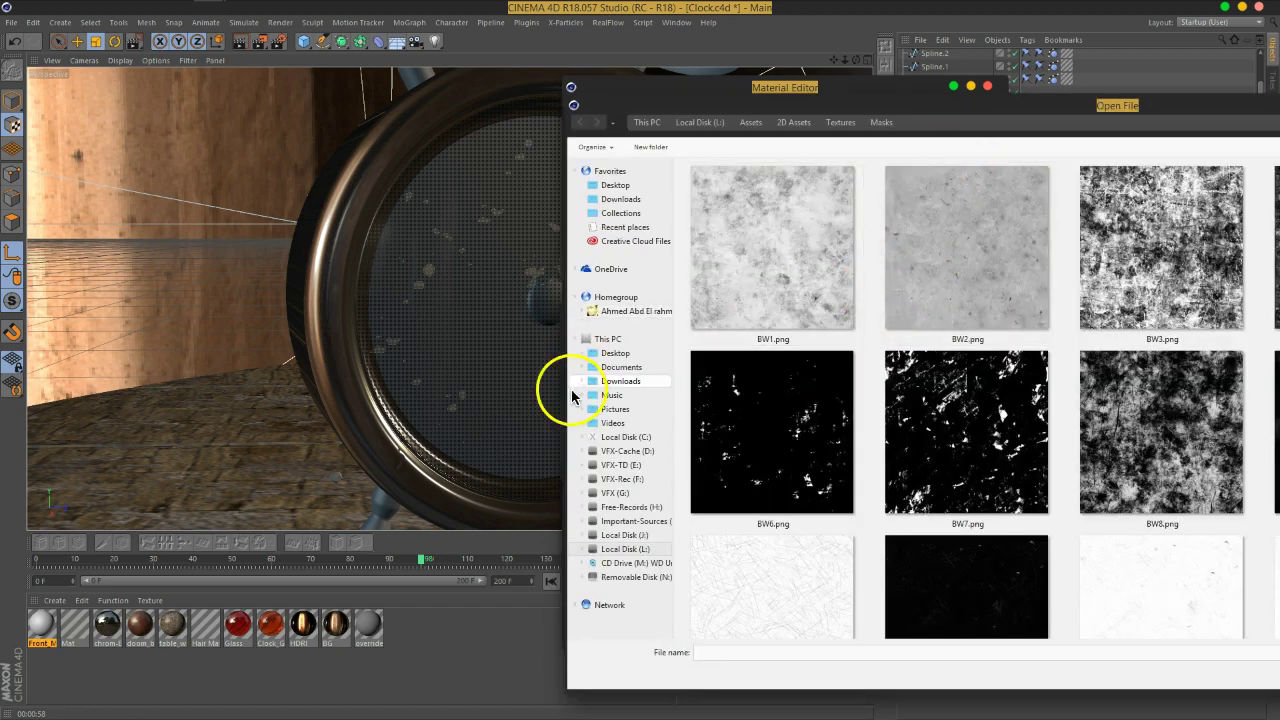
{"action": "left_click", "coordinate": [613, 423]}
{"action": "left_click", "coordinate": [619, 353]}
{"action": "left_click_drag", "start_coordinate": [1190, 106], "coordinate": [800, 106]}
{"action": "left_click", "coordinate": [708, 470]}
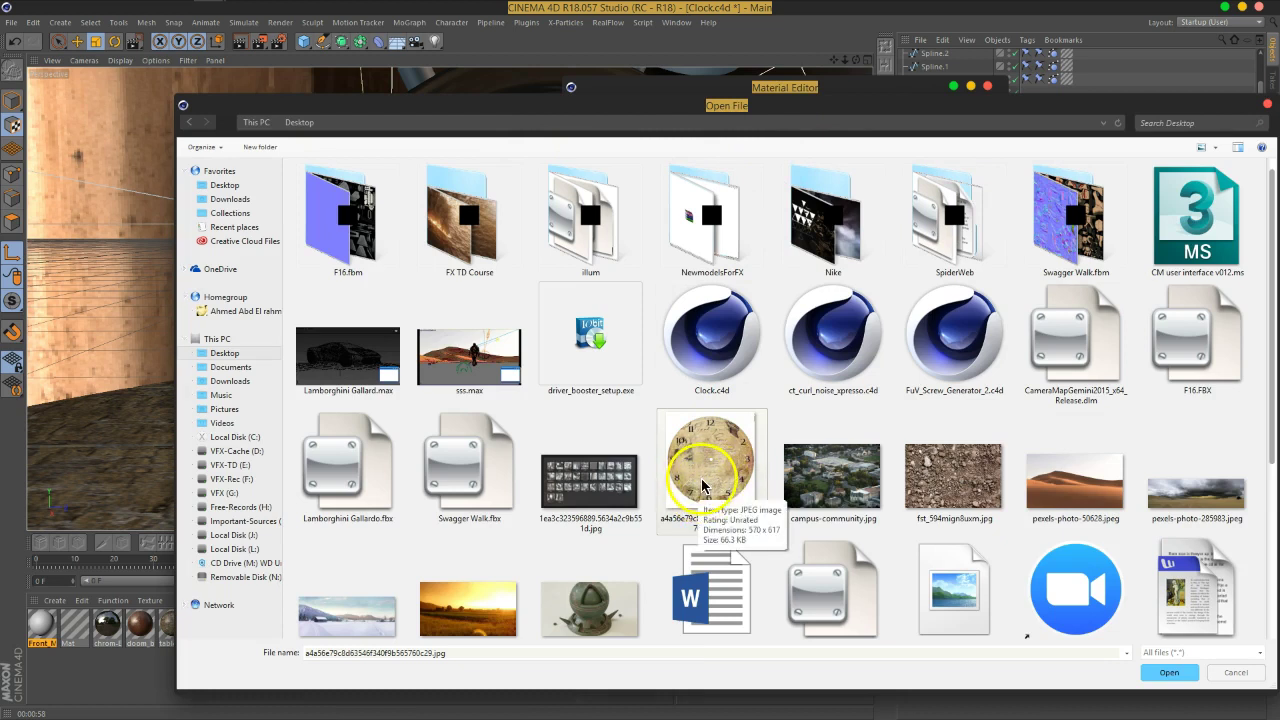
{"action": "left_click", "coordinate": [1166, 674]}
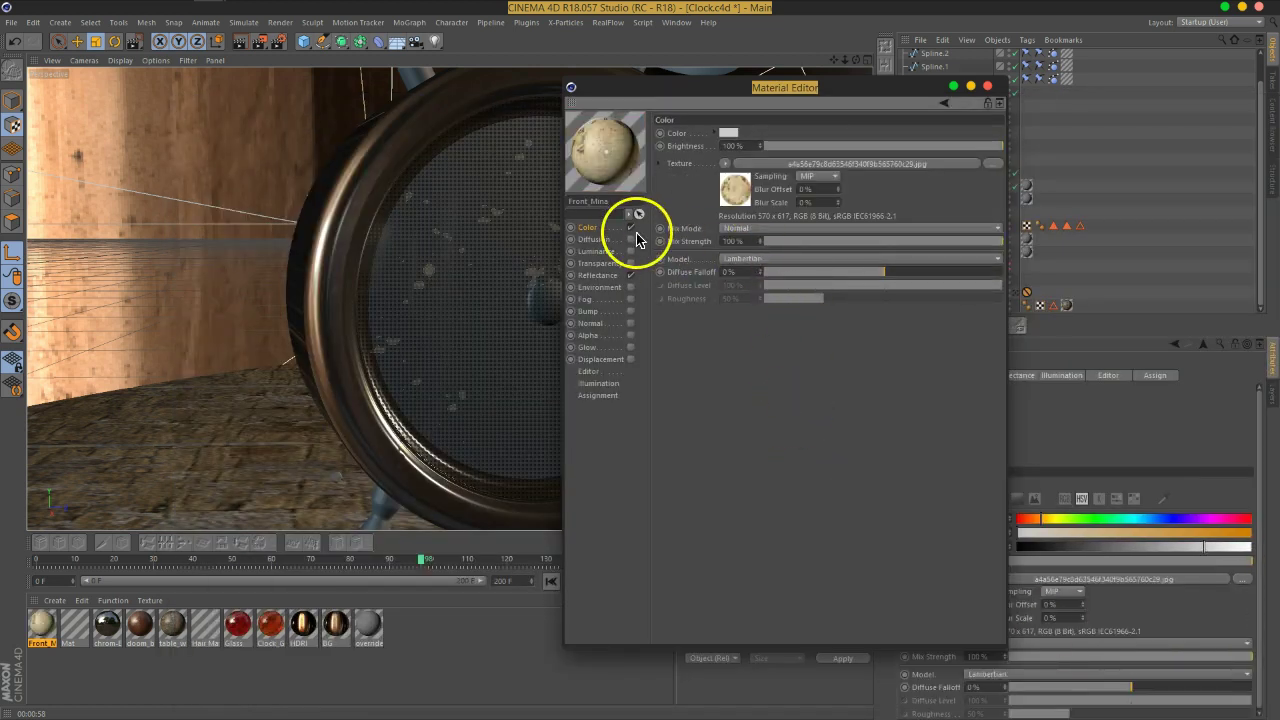
{"action": "left_click", "coordinate": [987, 86]}
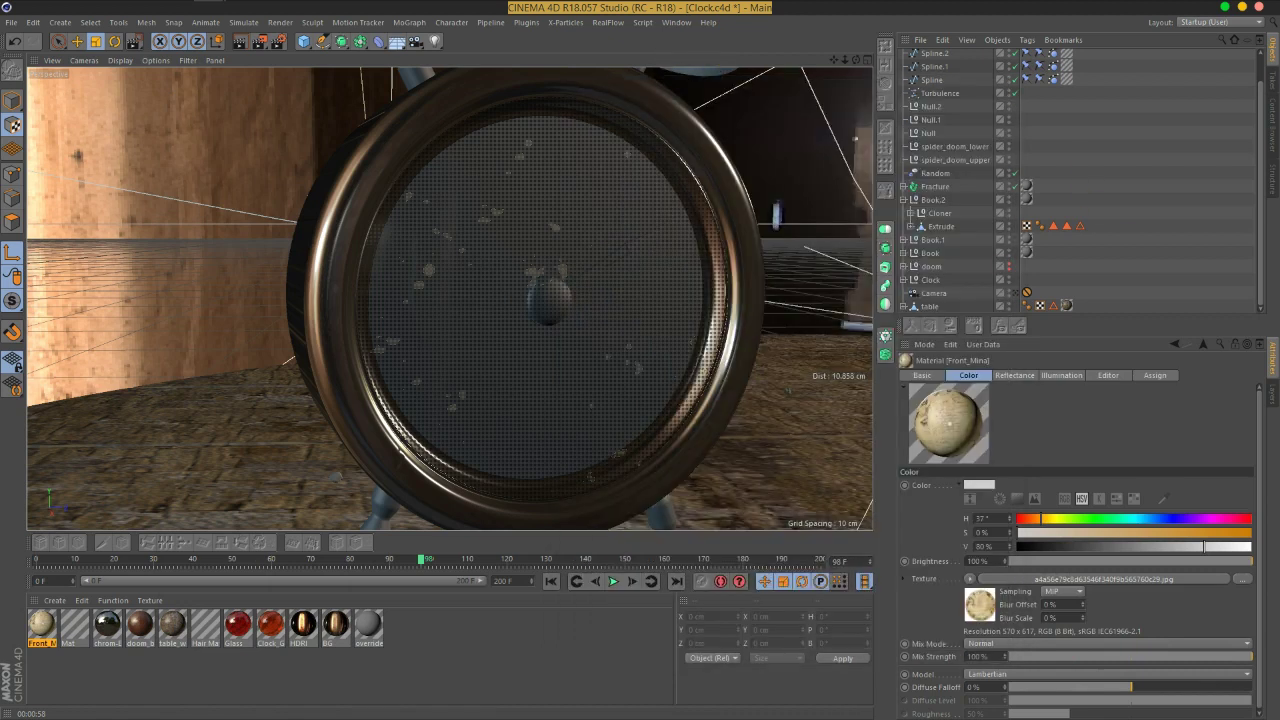
Apply the Front_Mina material to the Clock_Inner_Face disc in the Clock group
{"action": "double_click", "coordinate": [948, 422]}
{"action": "left_click_drag", "start_coordinate": [863, 157], "coordinate": [926, 431]}
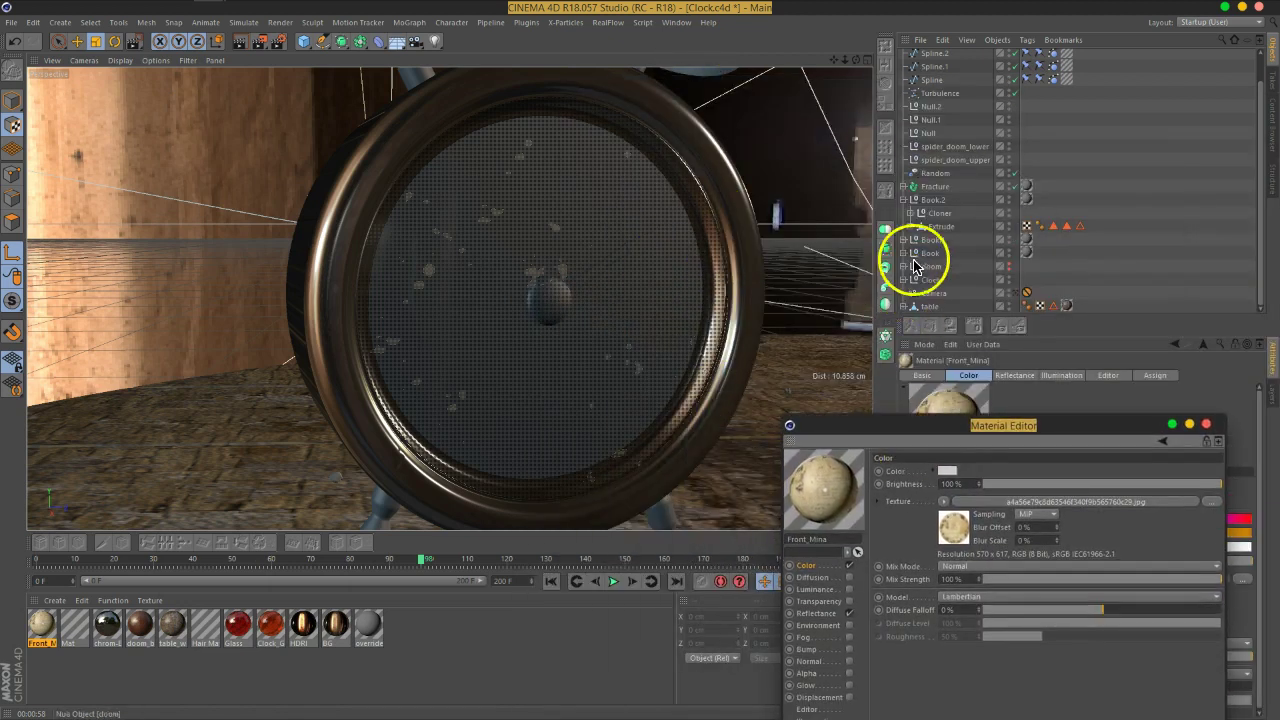
{"action": "left_click", "coordinate": [904, 200]}
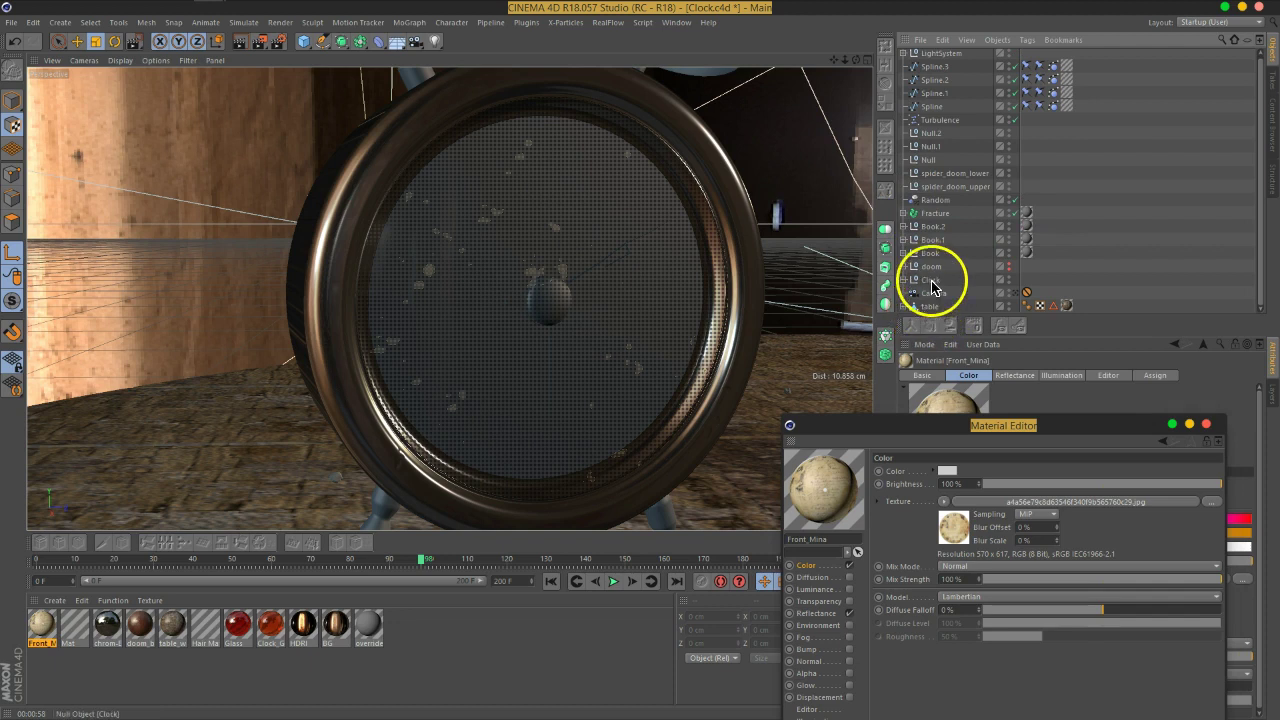
{"action": "left_click", "coordinate": [913, 281]}
{"action": "scroll", "coordinate": [907, 287], "scroll_direction": "down", "scroll_amount": 5}
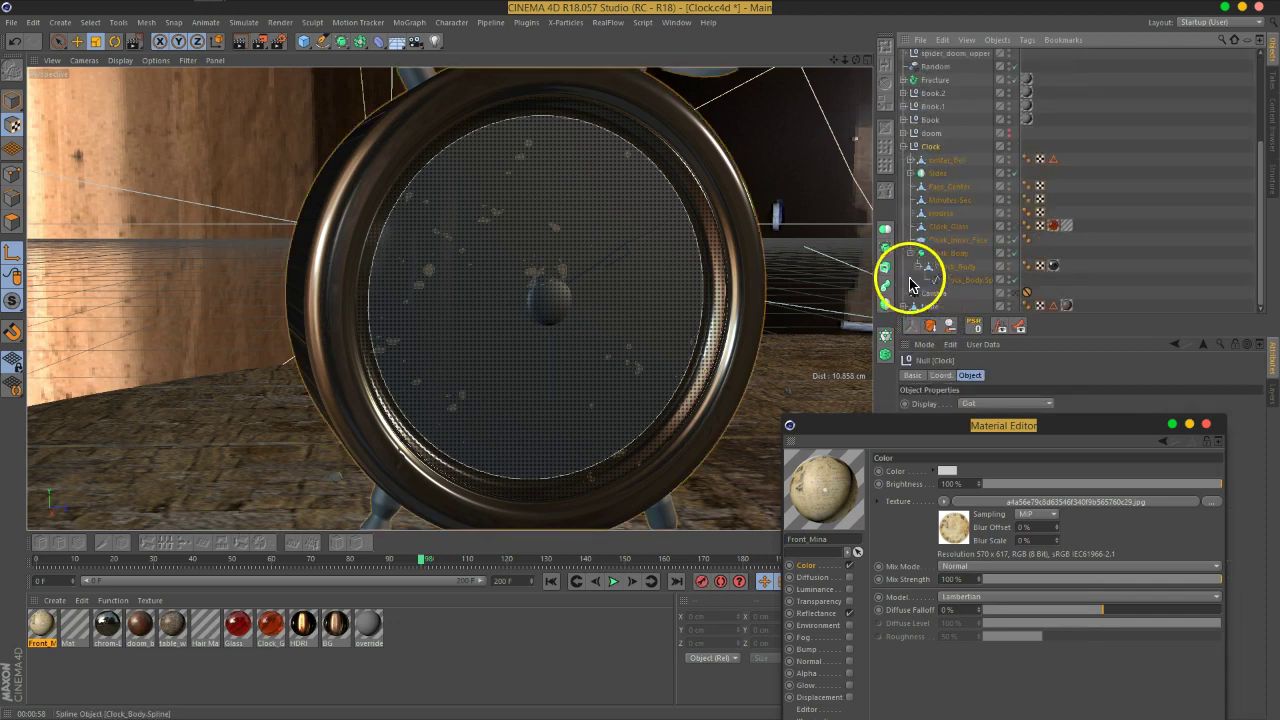
{"action": "left_click", "coordinate": [949, 189]}
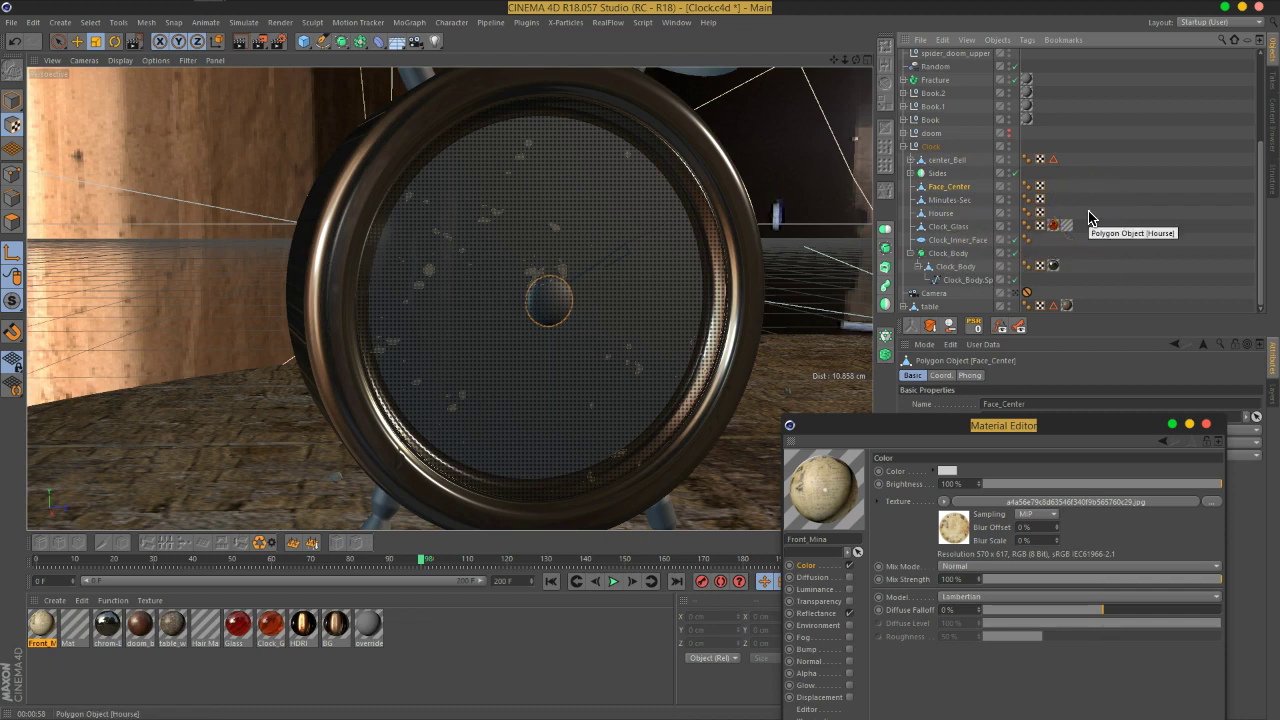
{"action": "left_click", "coordinate": [960, 243]}
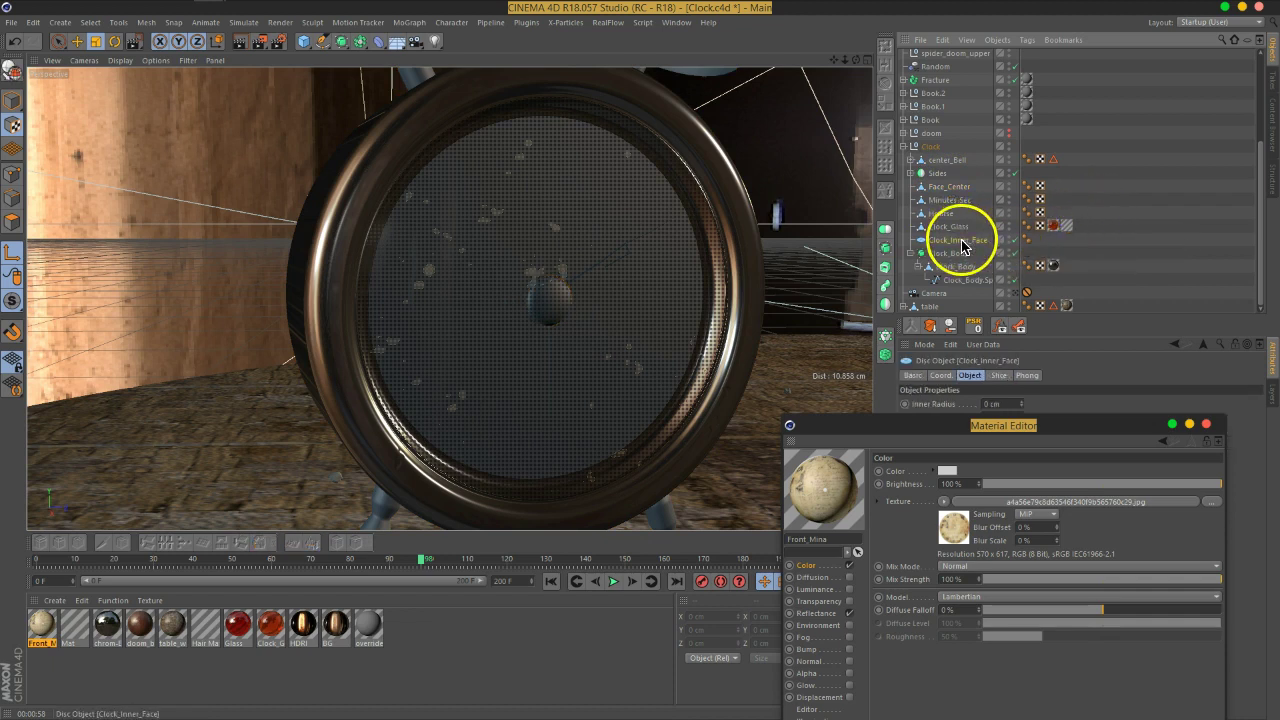
{"action": "left_click", "coordinate": [1010, 243]}
{"action": "left_click", "coordinate": [1008, 243]}
{"action": "left_click_drag", "start_coordinate": [40, 632], "coordinate": [957, 246]}
Set the projection of the Front_Mina texture on Clock_Inner_Face to Flat
{"action": "left_click", "coordinate": [1066, 413]}
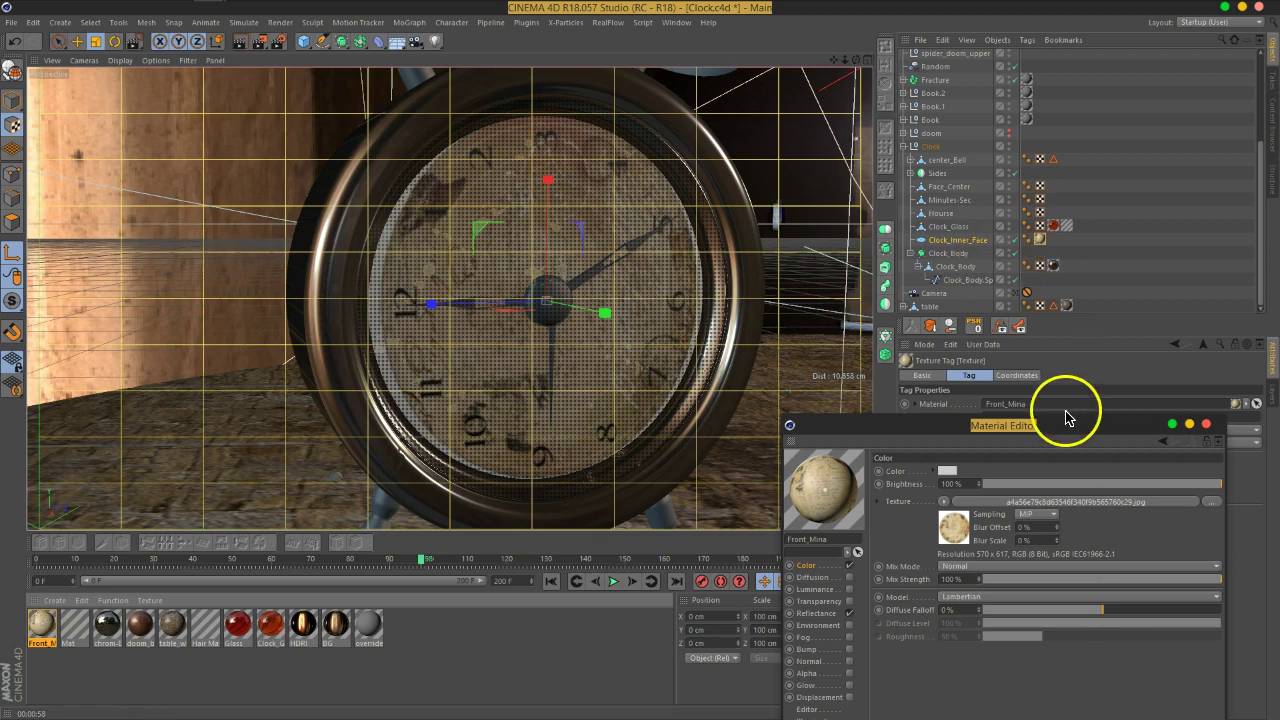
{"action": "left_click_drag", "start_coordinate": [1074, 432], "coordinate": [626, 560]}
{"action": "left_click", "coordinate": [1012, 430]}
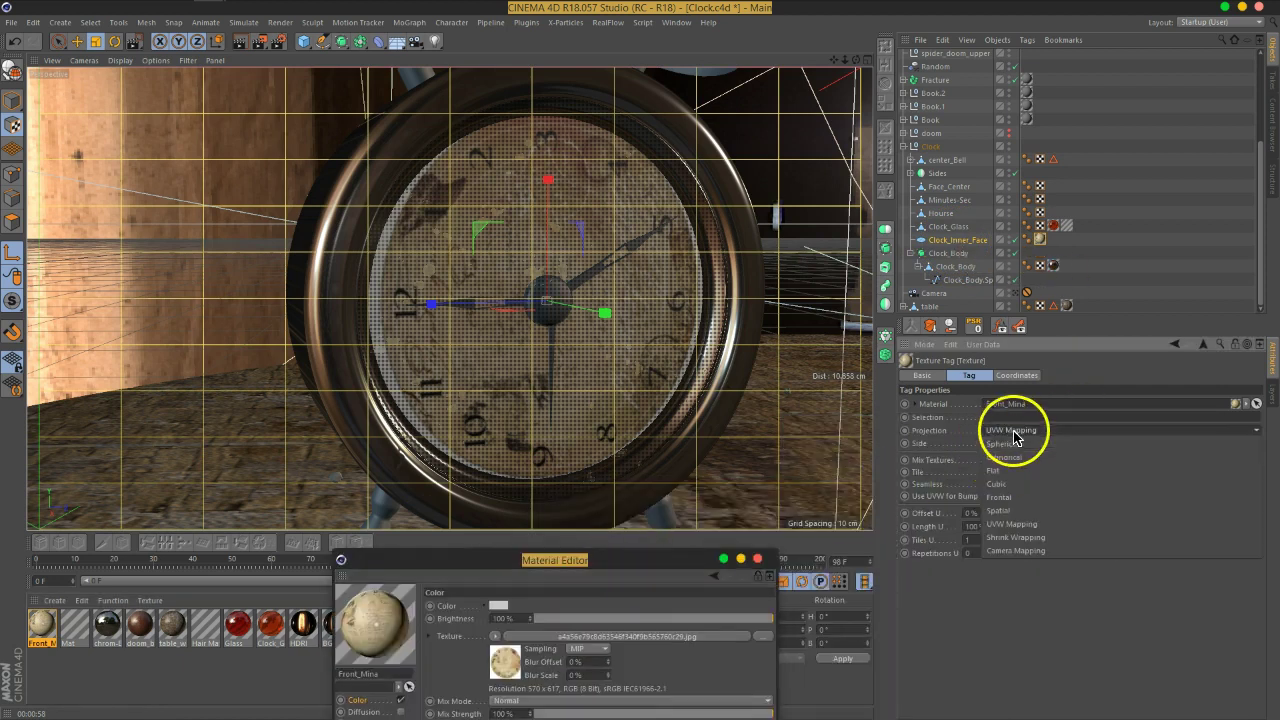
{"action": "left_click", "coordinate": [998, 470]}
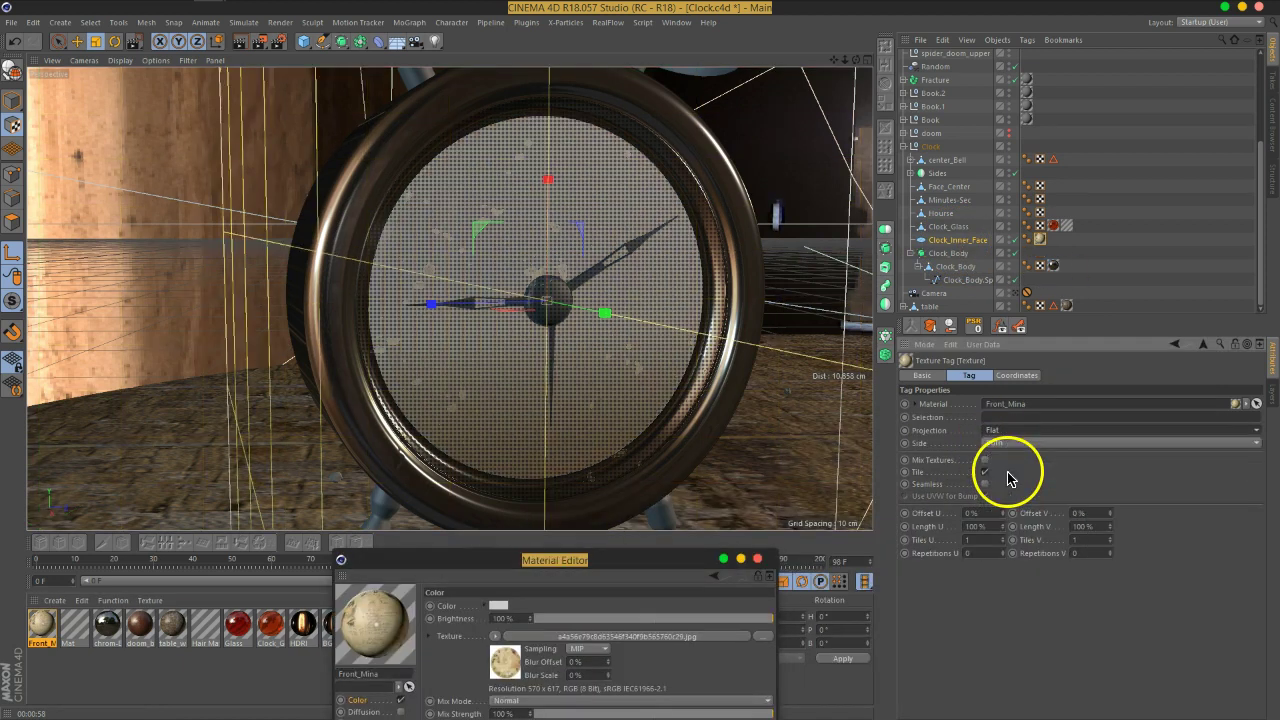
Rotate the dial texture projection to a 90° pitch and scale it down to fit the clock face
{"action": "left_click", "coordinate": [132, 45]}
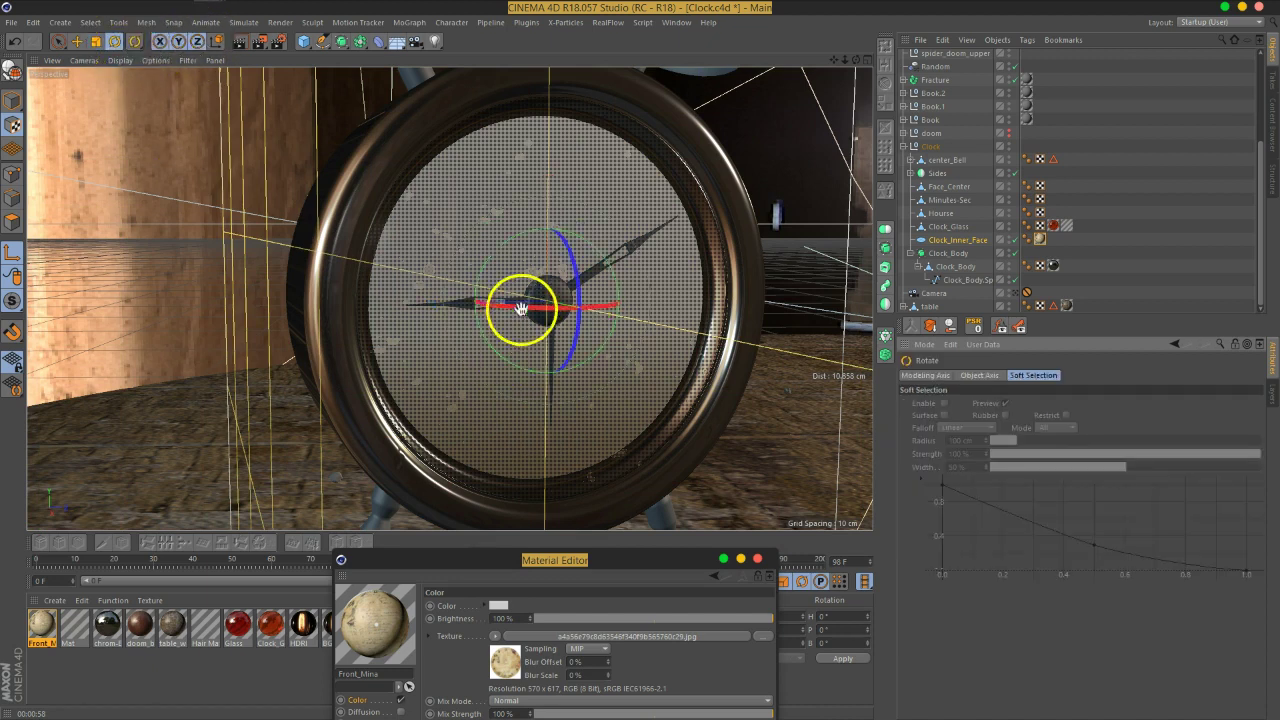
{"action": "left_click_drag", "start_coordinate": [519, 305], "coordinate": [661, 288]}
{"action": "left_click", "coordinate": [96, 41]}
{"action": "left_click_drag", "start_coordinate": [663, 234], "coordinate": [590, 385]}
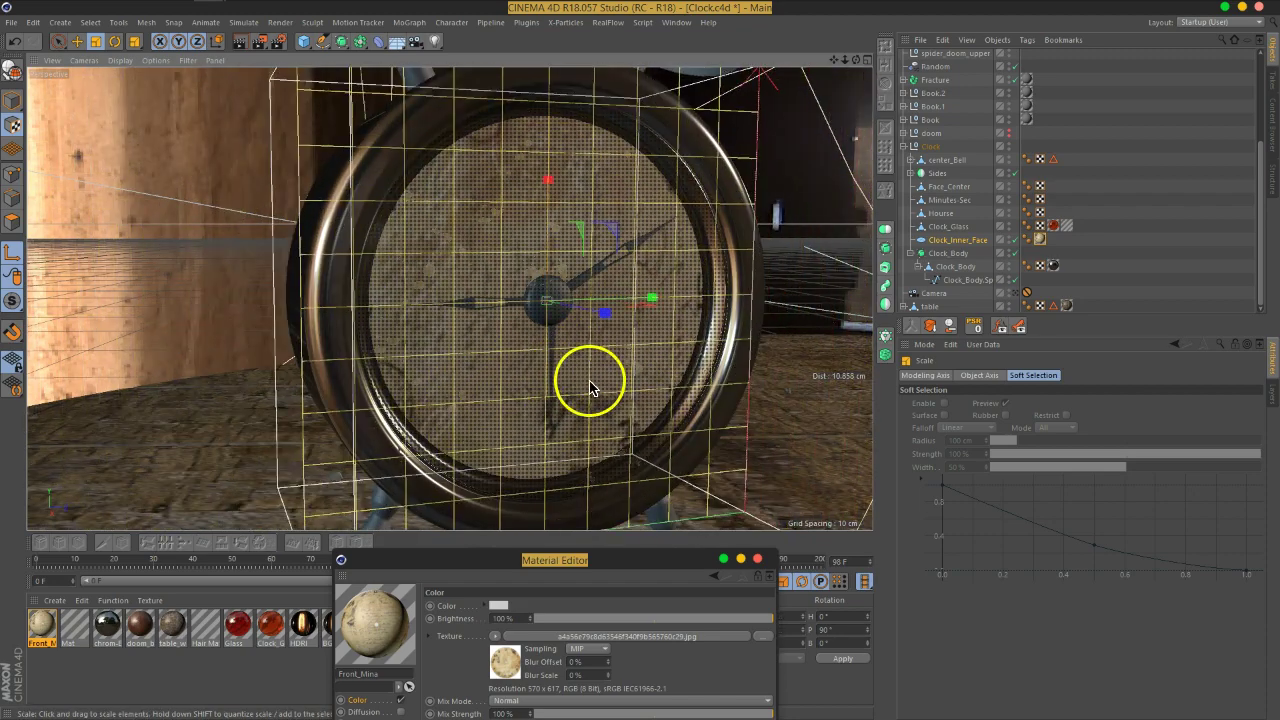
{"action": "left_click_drag", "start_coordinate": [726, 207], "coordinate": [679, 279]}
Turn the dial texture 90° in its plane and flip it 180° to put an unmirrored 12 at the top
{"action": "left_click", "coordinate": [115, 41]}
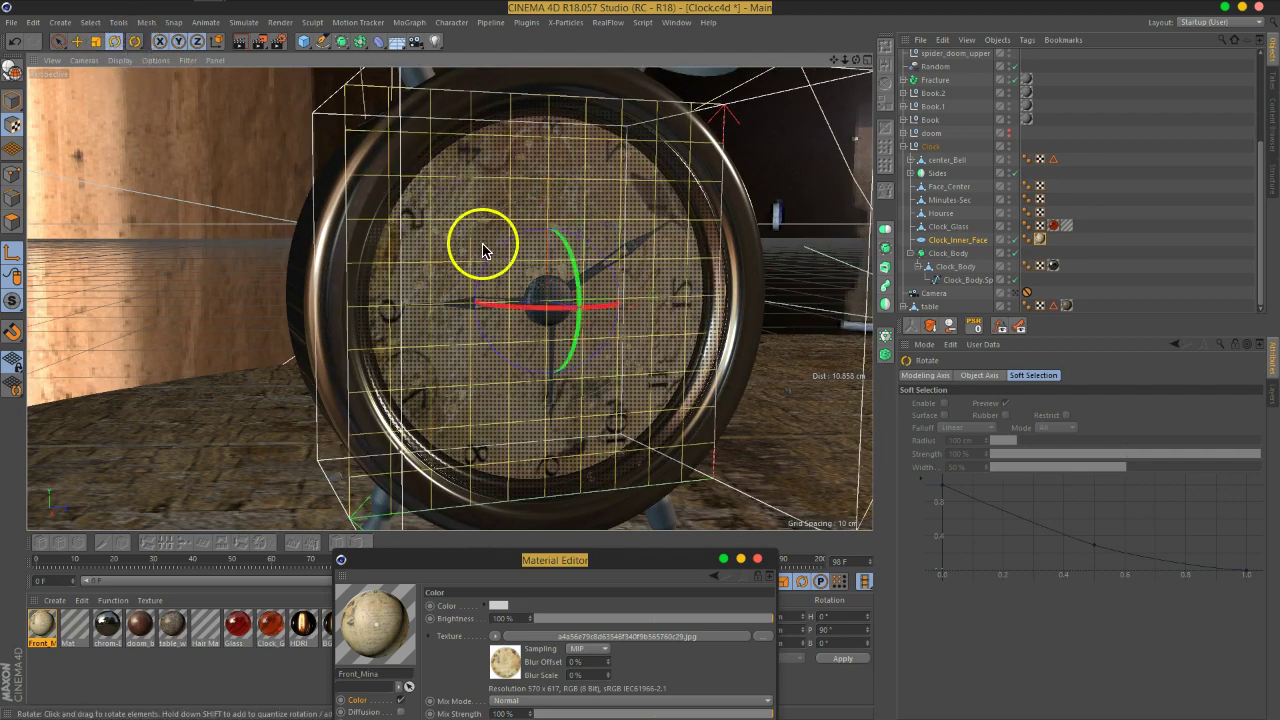
{"action": "left_click_drag", "start_coordinate": [499, 254], "coordinate": [491, 363]}
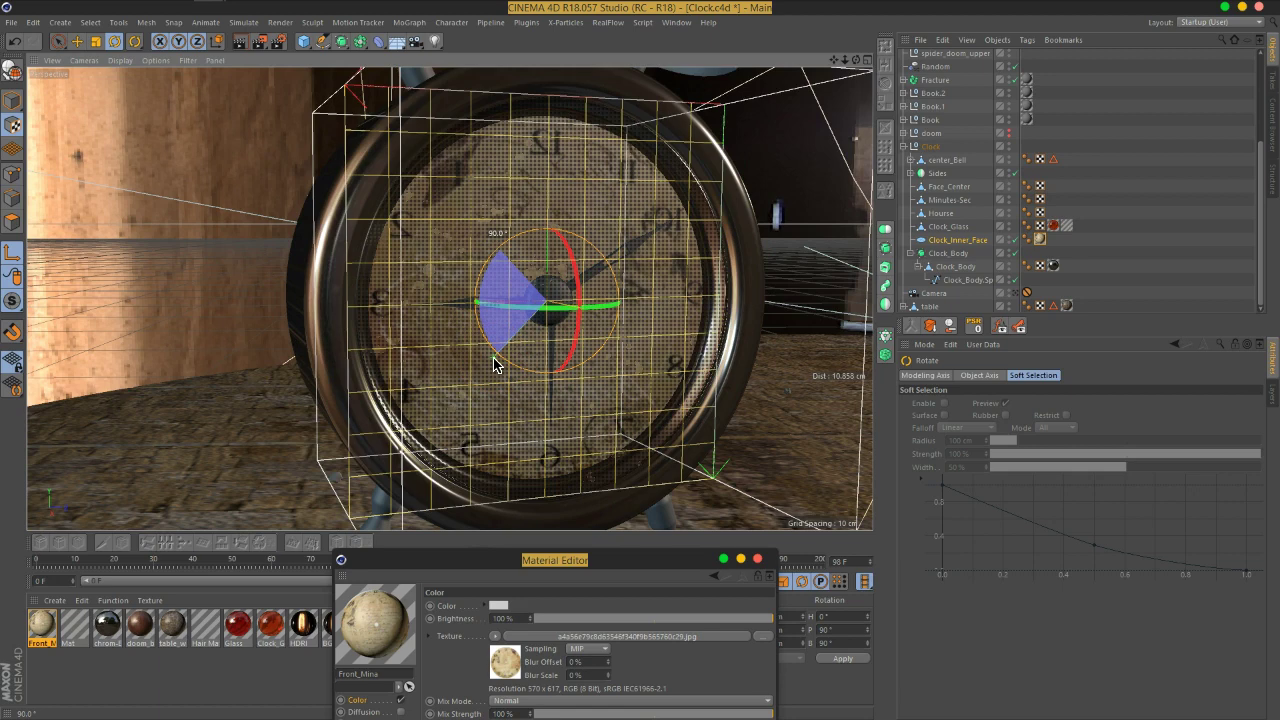
{"action": "left_click_drag", "start_coordinate": [493, 364], "coordinate": [493, 364]}
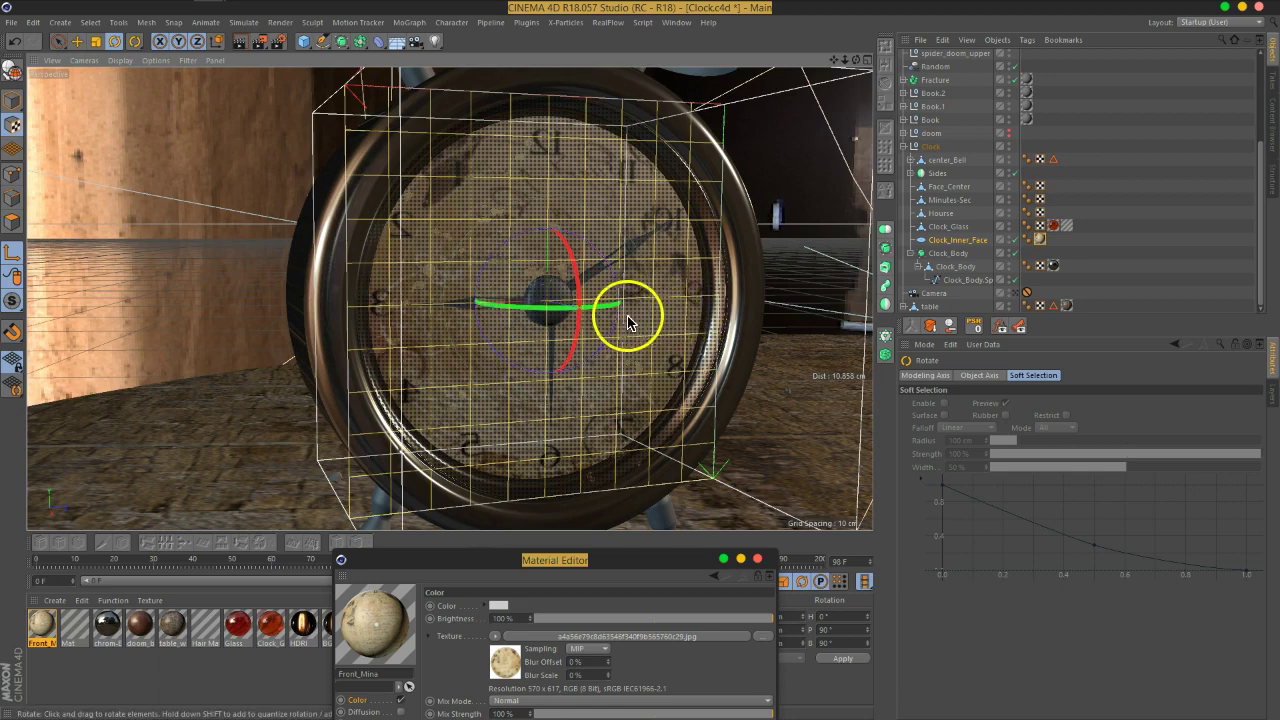
{"action": "left_click_drag", "start_coordinate": [606, 307], "coordinate": [306, 322]}
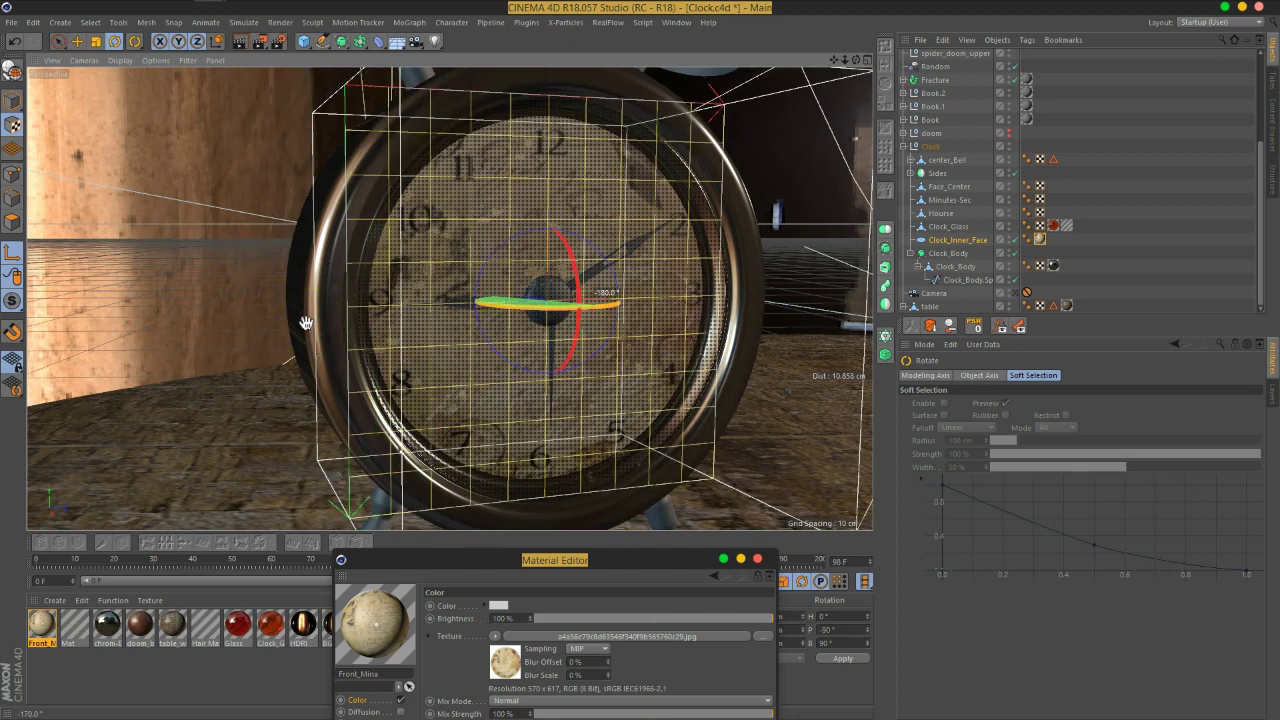
{"action": "left_click_drag", "start_coordinate": [306, 322], "coordinate": [306, 322]}
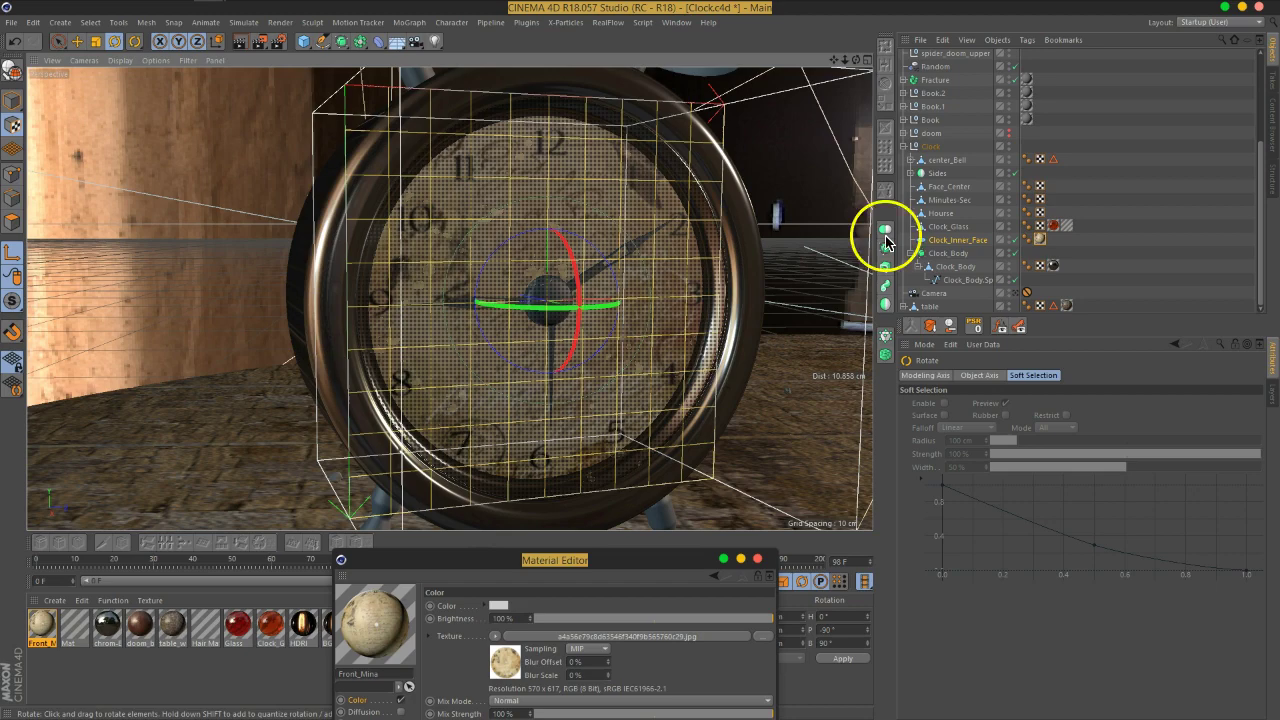
Enable the Diffusion channel of the Front_Mina material
{"action": "left_click_drag", "start_coordinate": [594, 351], "coordinate": [621, 331], "text": "alt"}
{"action": "left_click_drag", "start_coordinate": [587, 565], "coordinate": [960, 85]}
{"action": "left_click", "coordinate": [740, 231]}
{"action": "left_click", "coordinate": [776, 231]}
Browse for a diffusion texture in the Assets, 2D Assets, Textures, Masks folder on Local Disk (L:)
{"action": "left_click", "coordinate": [920, 183]}
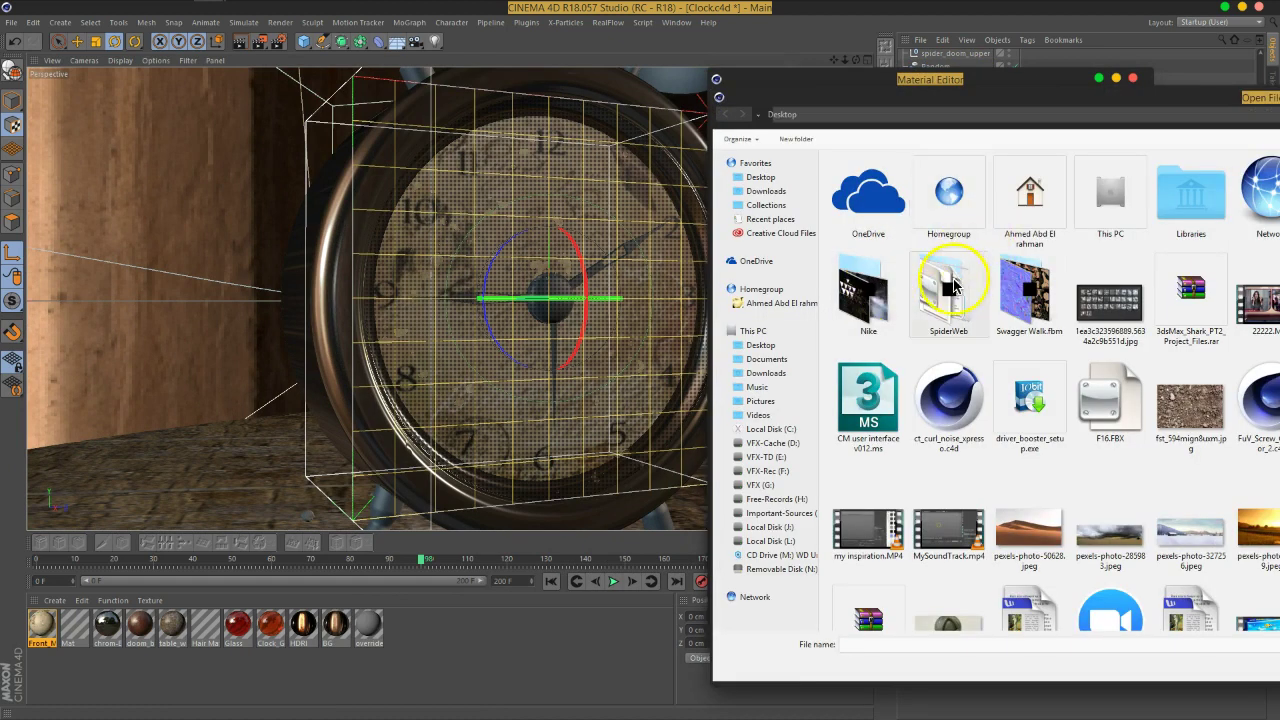
{"action": "left_click_drag", "start_coordinate": [851, 100], "coordinate": [800, 100]}
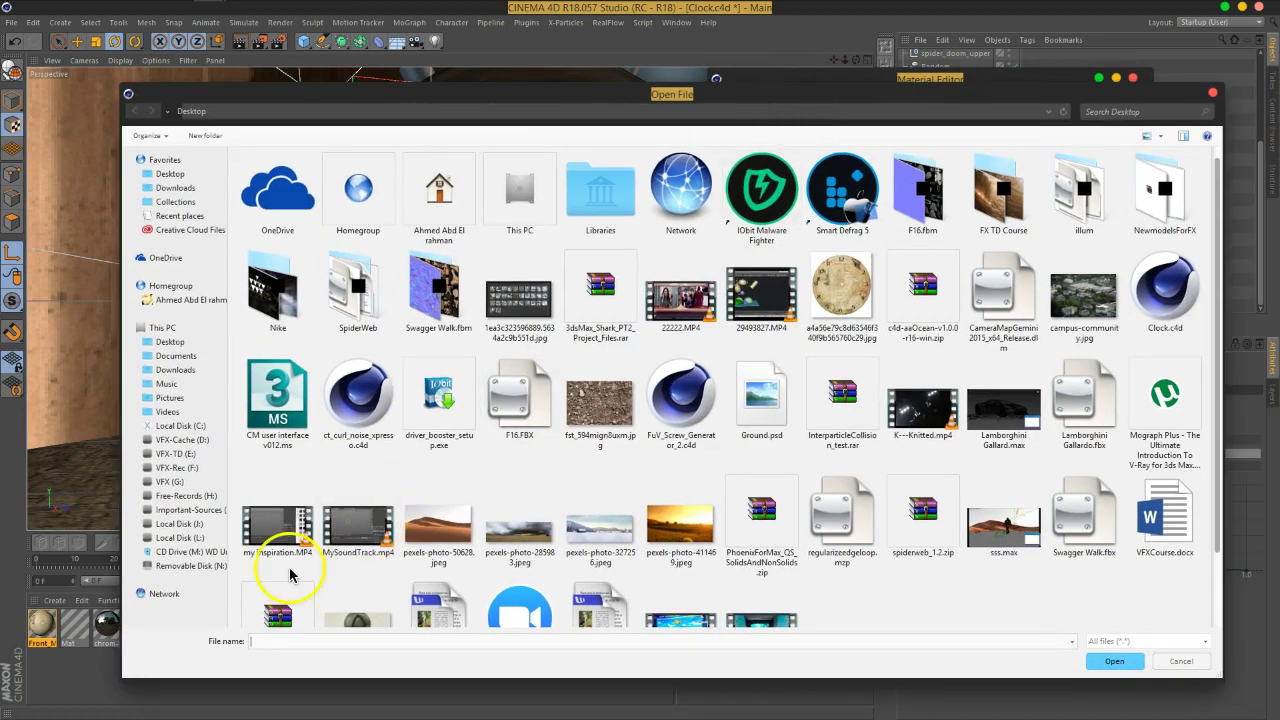
{"action": "left_click", "coordinate": [179, 537]}
{"action": "double_click", "coordinate": [266, 285]}
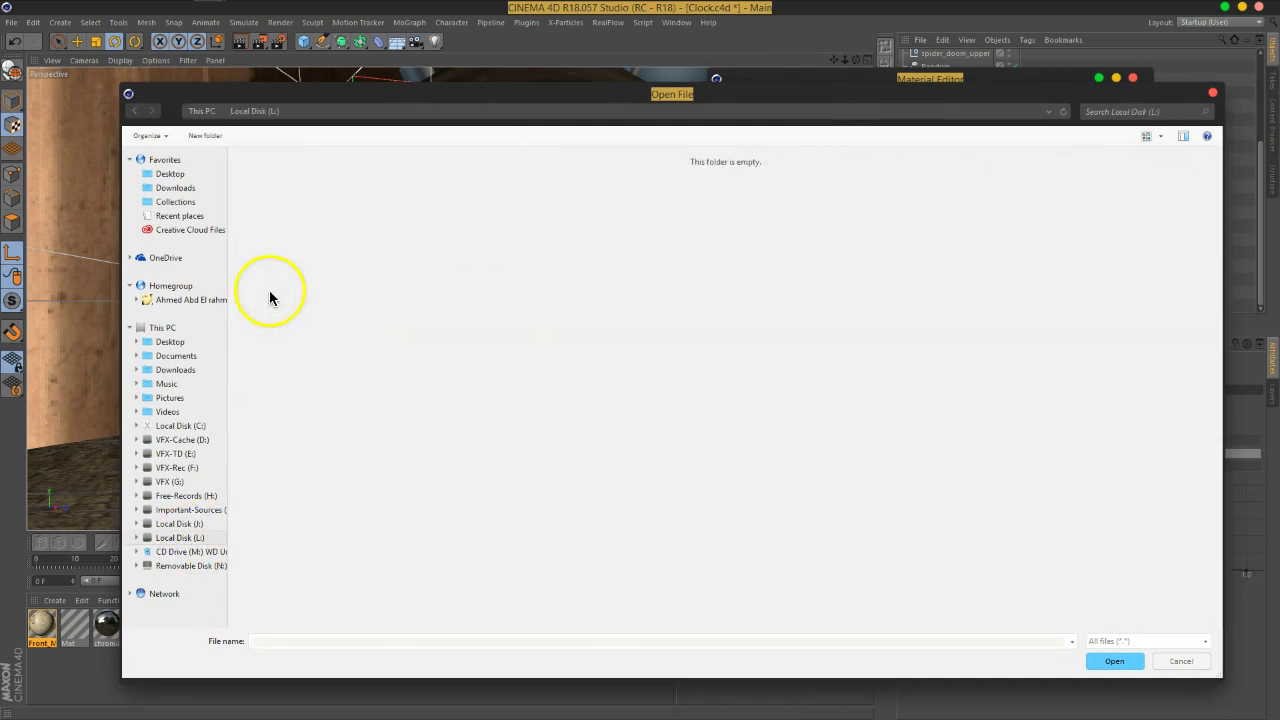
{"action": "double_click", "coordinate": [276, 214]}
{"action": "double_click", "coordinate": [275, 216]}
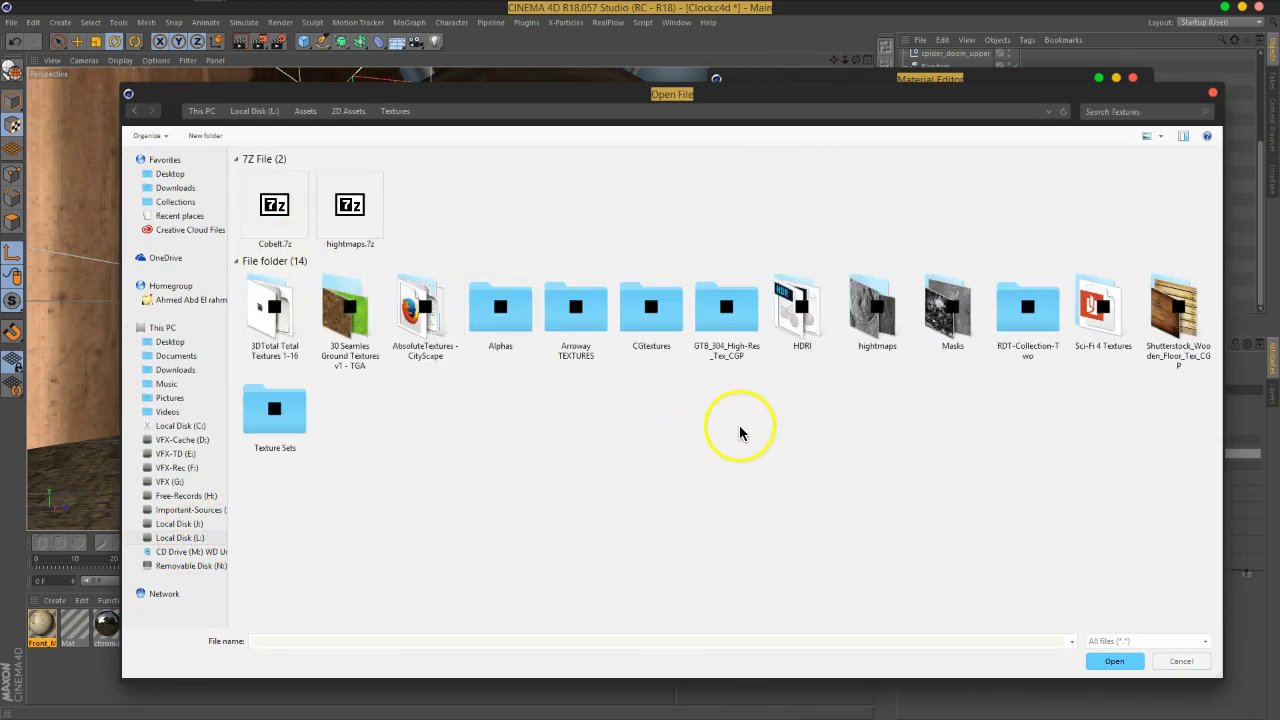
{"action": "double_click", "coordinate": [955, 318]}
Load the light grunge mask BW38.png as Front_Mina's diffusion texture
{"action": "left_click", "coordinate": [514, 251]}
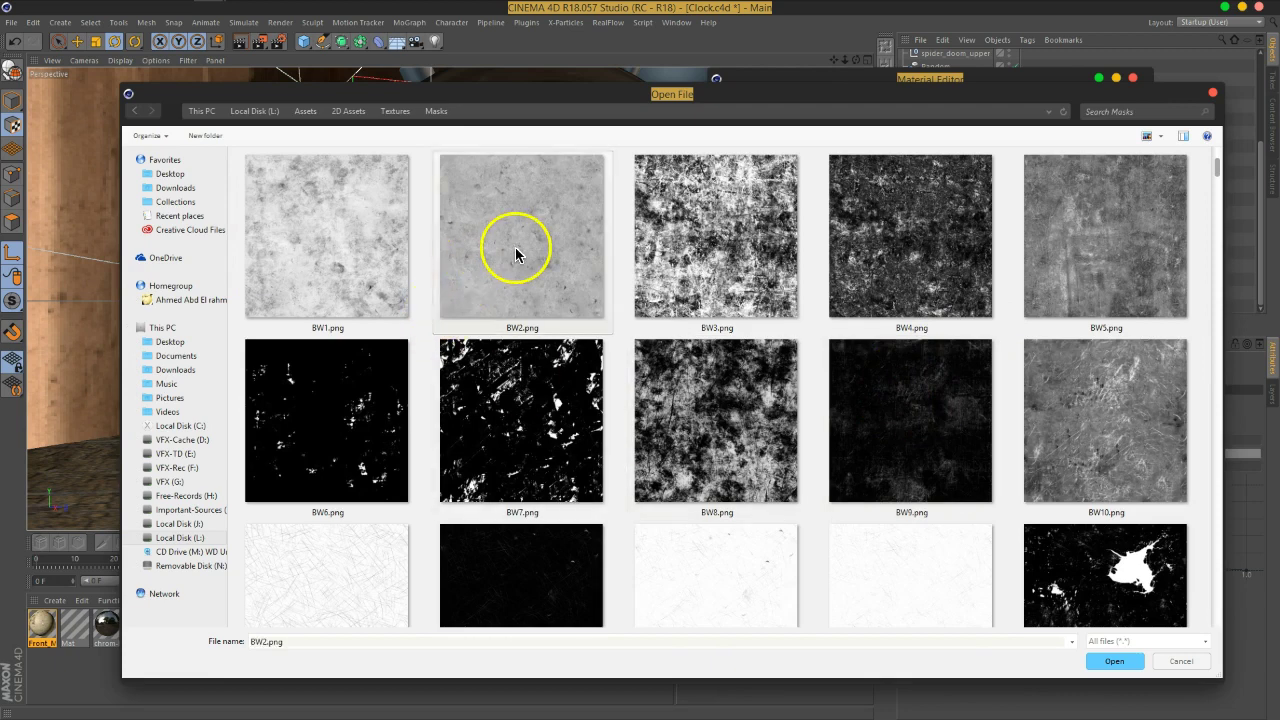
{"action": "scroll", "coordinate": [716, 503], "scroll_direction": "down", "scroll_amount": 5}
{"action": "scroll", "coordinate": [716, 503], "scroll_direction": "down", "scroll_amount": 5}
{"action": "left_click", "coordinate": [716, 380]}
{"action": "double_click", "coordinate": [713, 373]}
{"action": "left_click", "coordinate": [720, 414]}
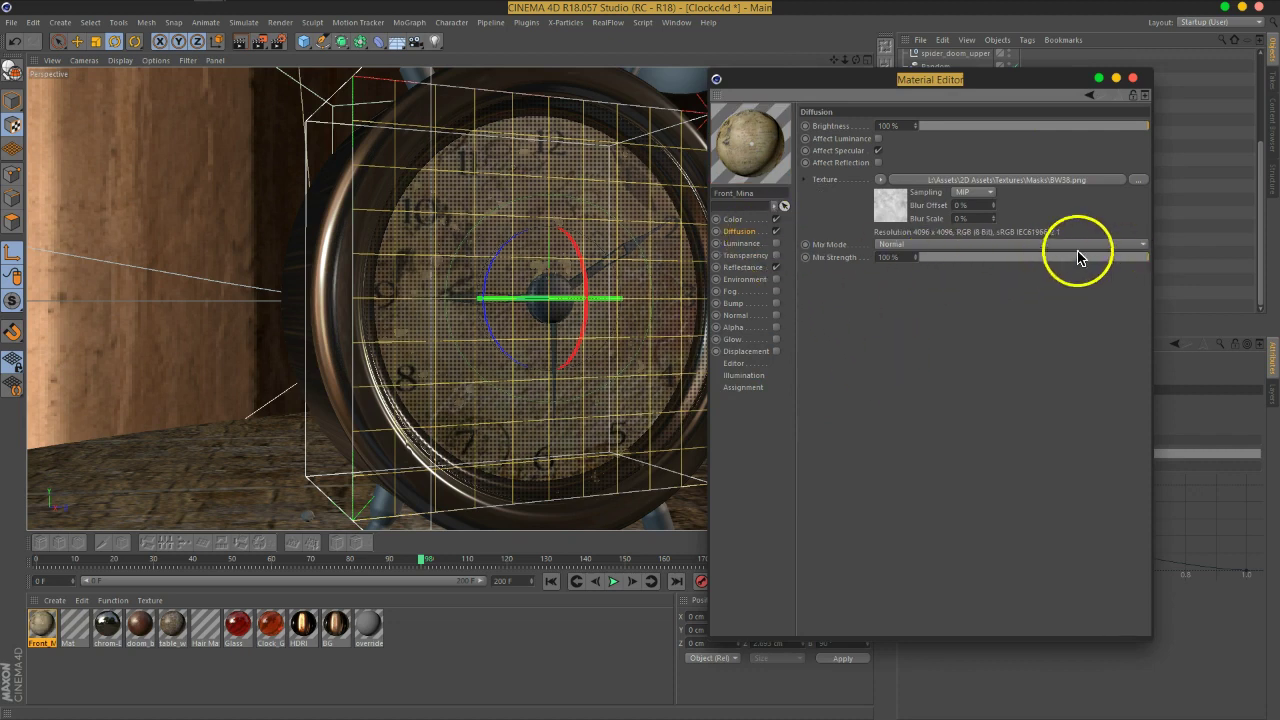
Make the diffusion affect reflection instead of specular and set its mix strength to 87%
{"action": "left_click", "coordinate": [877, 151]}
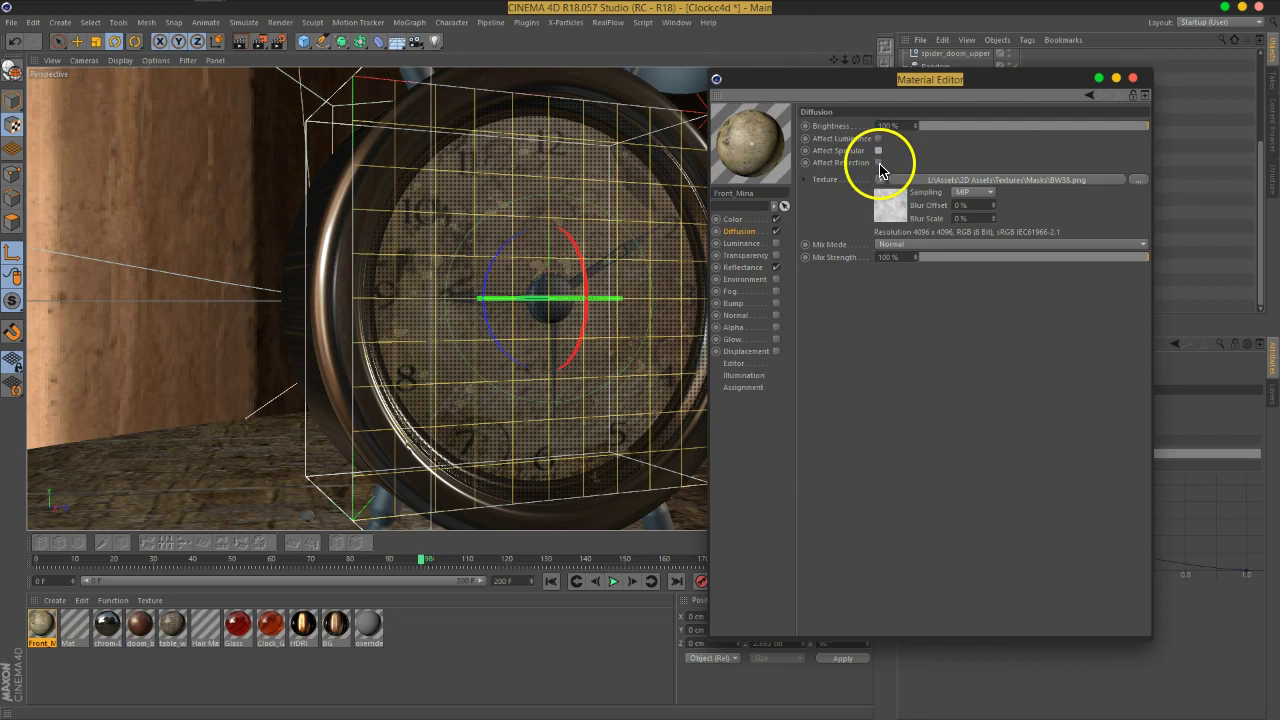
{"action": "left_click_drag", "start_coordinate": [1137, 257], "coordinate": [1100, 259]}
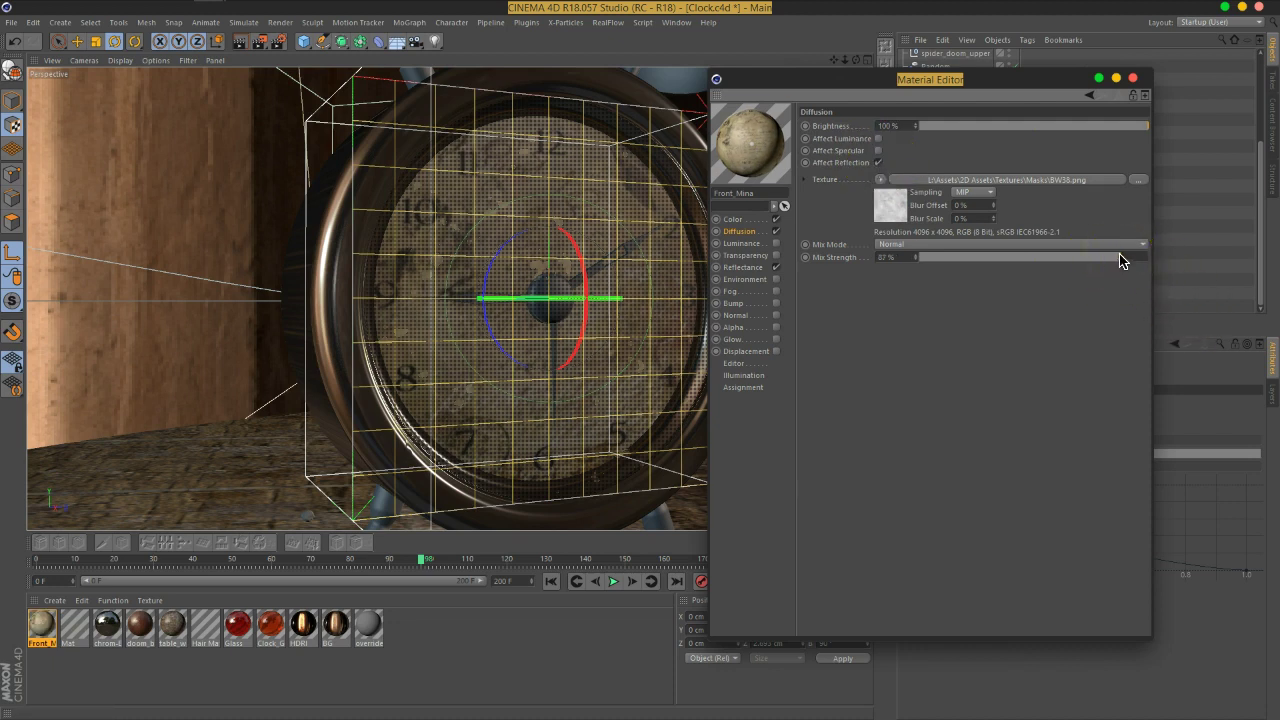
Replace Front_Mina's default specular with a GGX reflectance layer and expand the layer's mask settings
{"action": "left_click", "coordinate": [758, 268]}
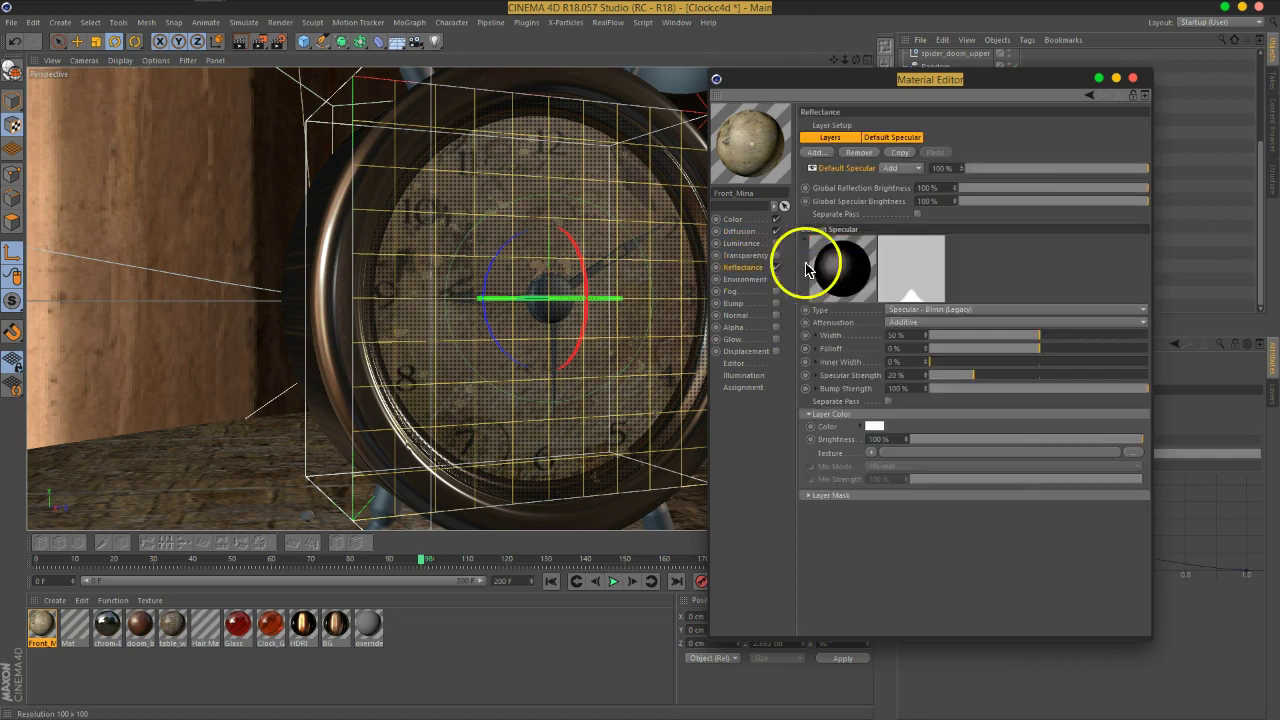
{"action": "left_click", "coordinate": [858, 152]}
{"action": "left_click", "coordinate": [816, 152]}
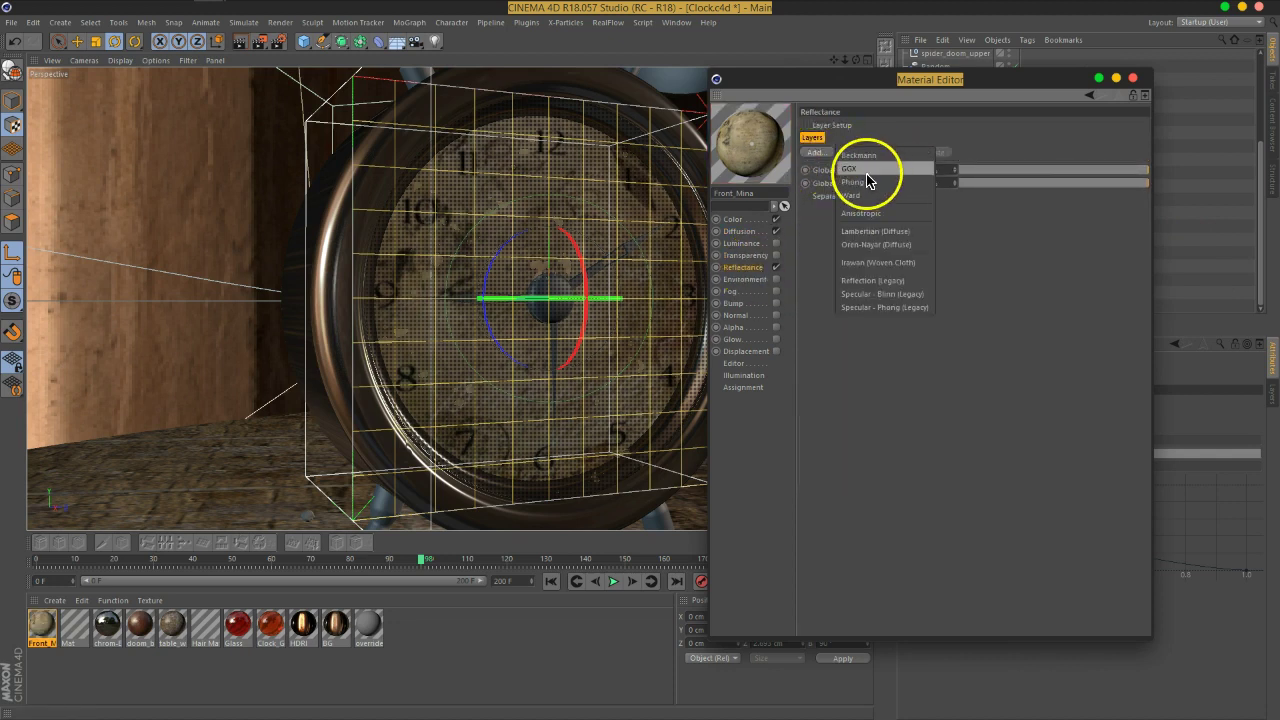
{"action": "left_click", "coordinate": [866, 174]}
{"action": "left_click", "coordinate": [864, 471]}
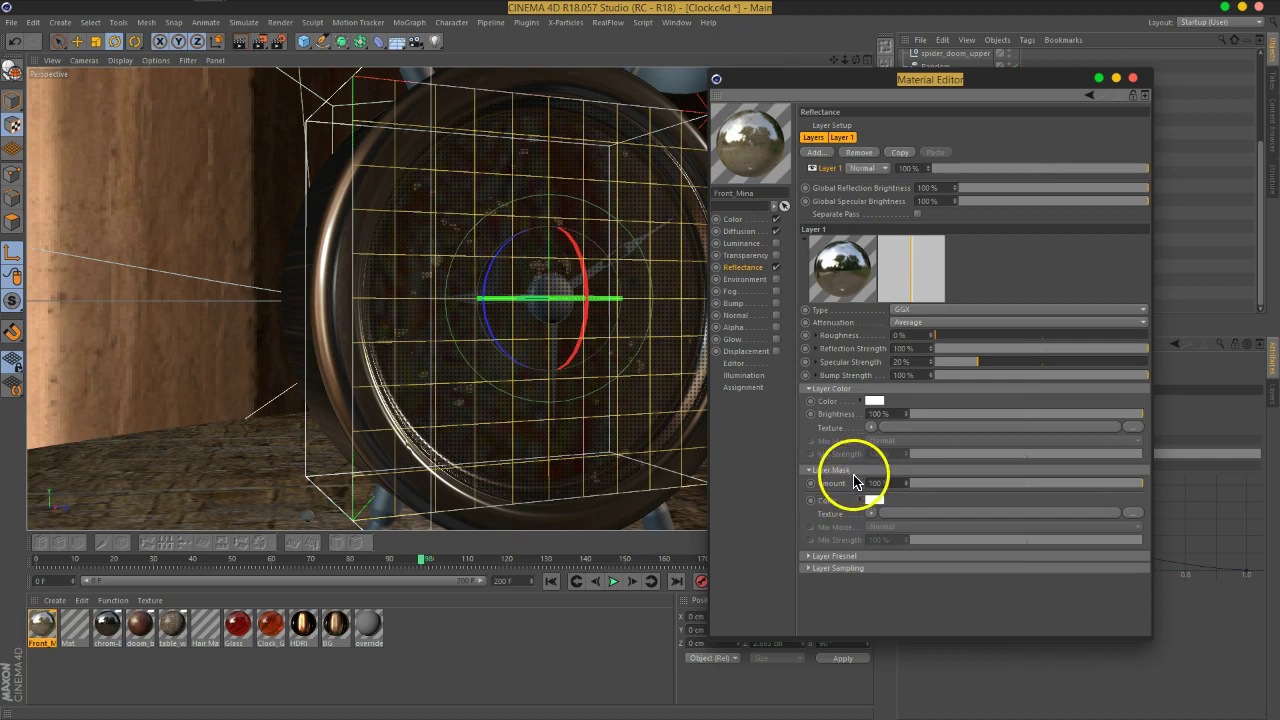
Set the GGX layer's Fresnel to Dielectric and raise its roughness to 38%
{"action": "left_click", "coordinate": [852, 470]}
{"action": "left_click", "coordinate": [850, 482]}
{"action": "left_click", "coordinate": [868, 495]}
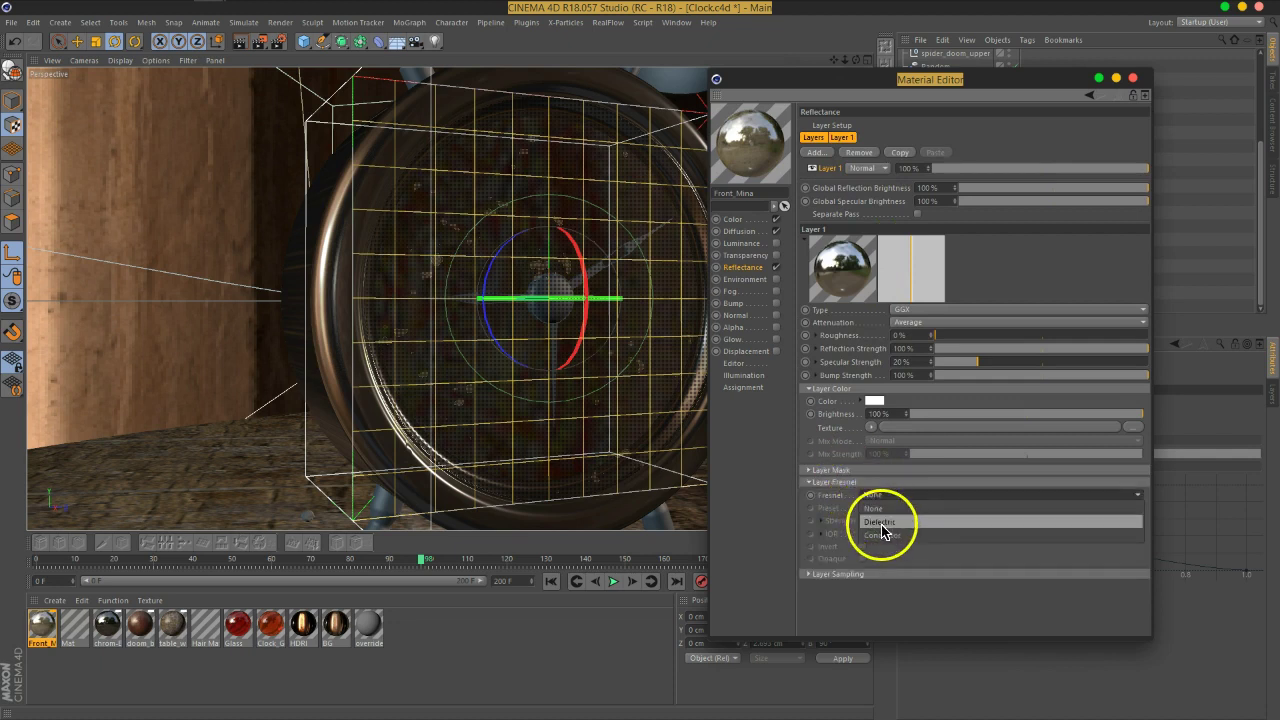
{"action": "left_click", "coordinate": [882, 524]}
{"action": "left_click", "coordinate": [851, 484]}
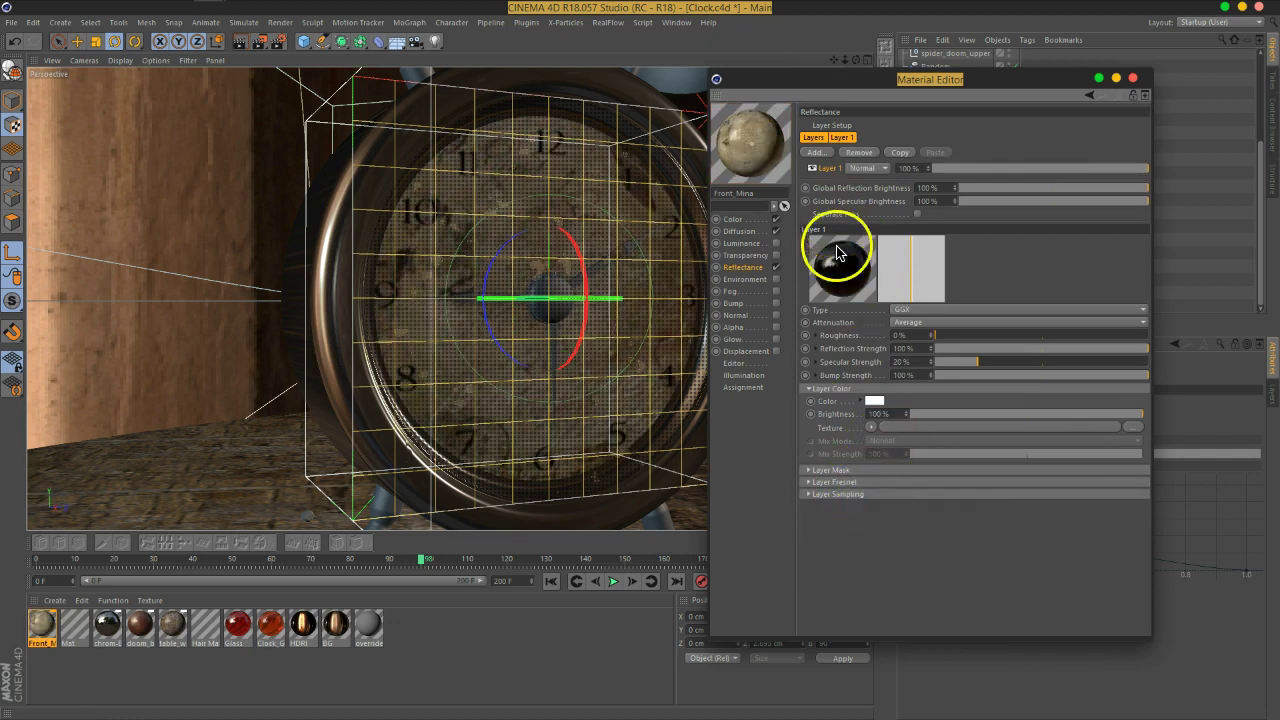
{"action": "left_click_drag", "start_coordinate": [954, 335], "coordinate": [1018, 335]}
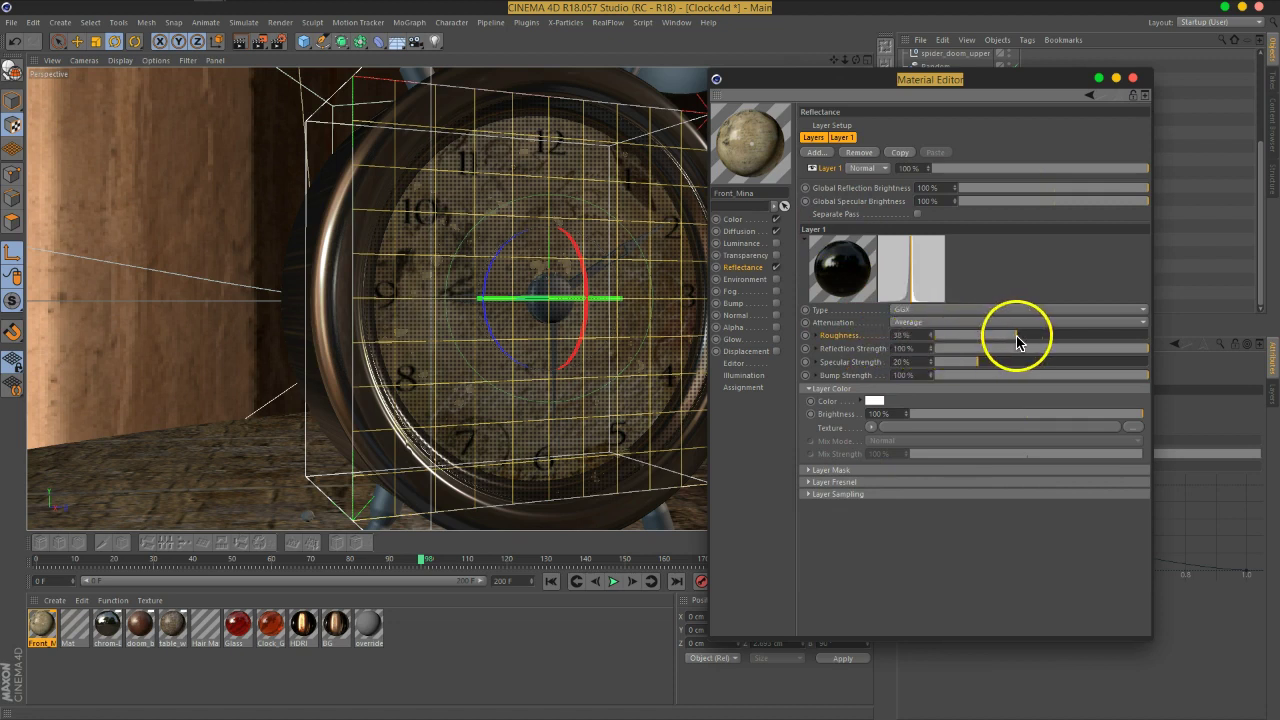
Load the grunge mask BW16.png as the layer's roughness texture without copying it to the project location
{"action": "left_click", "coordinate": [818, 342]}
{"action": "left_click", "coordinate": [920, 349]}
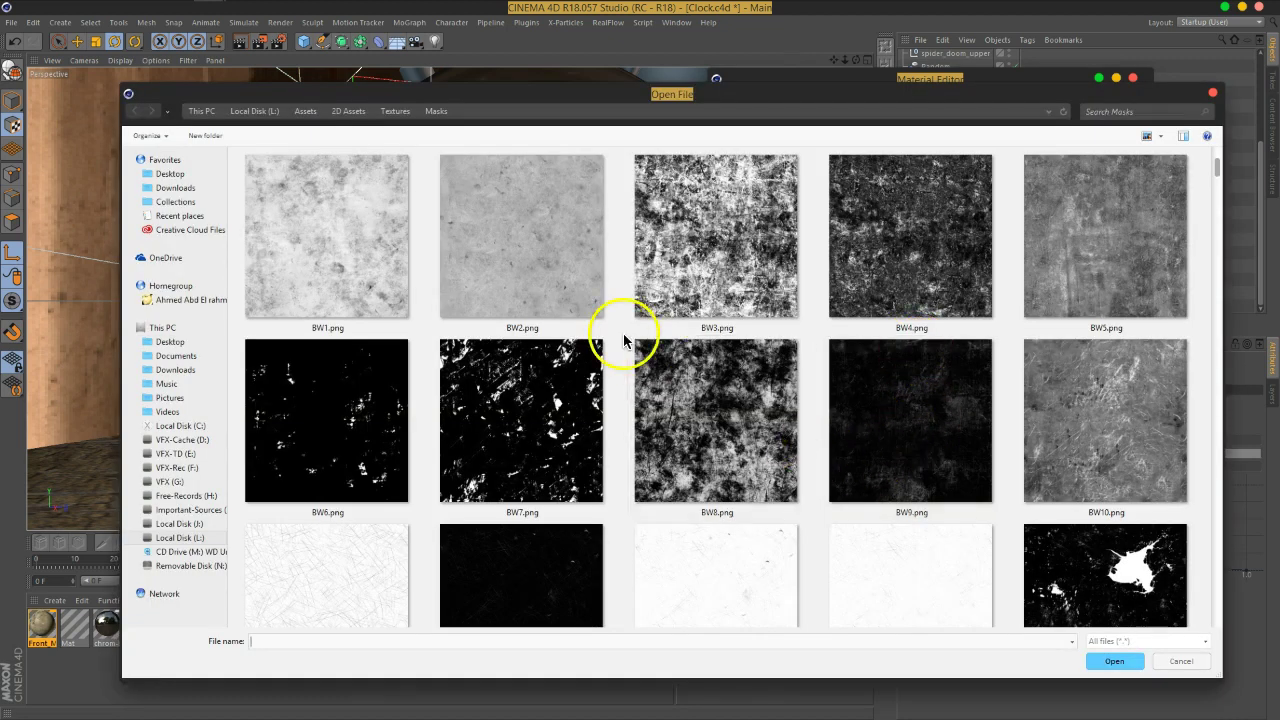
{"action": "left_click", "coordinate": [832, 462]}
{"action": "scroll", "coordinate": [626, 424], "scroll_direction": "down", "scroll_amount": 1}
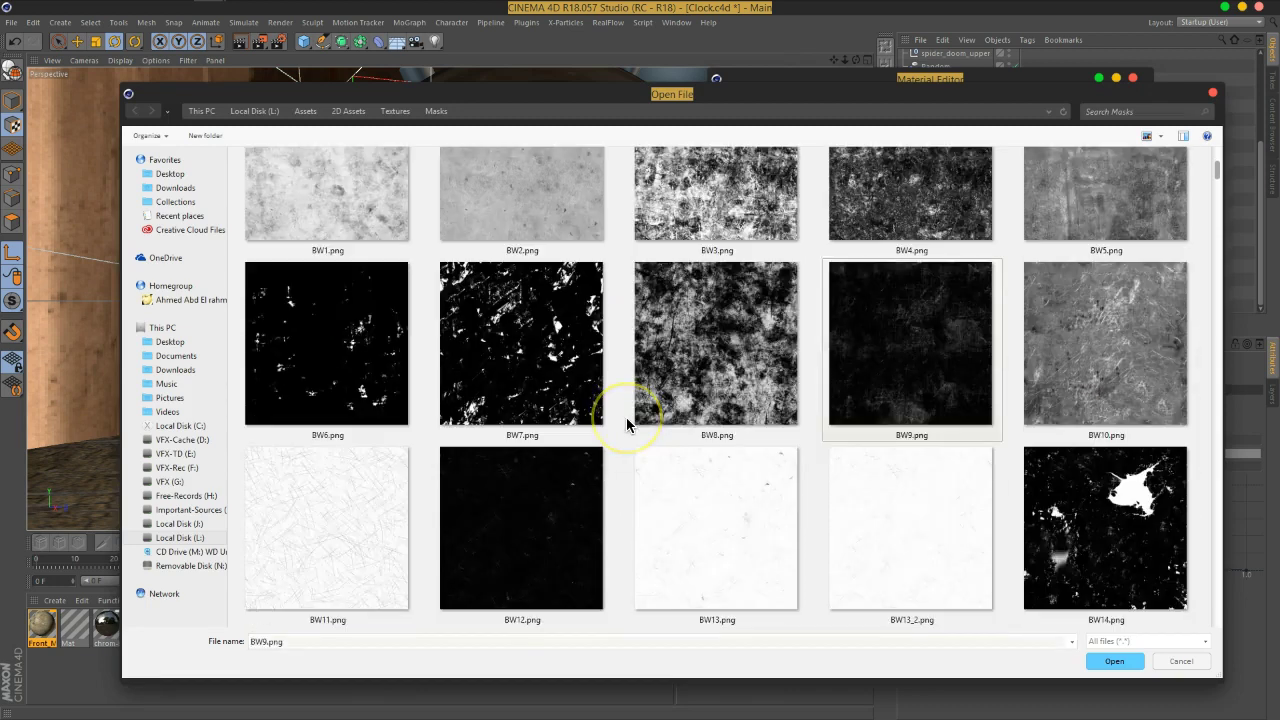
{"action": "scroll", "coordinate": [626, 424], "scroll_direction": "down", "scroll_amount": 5}
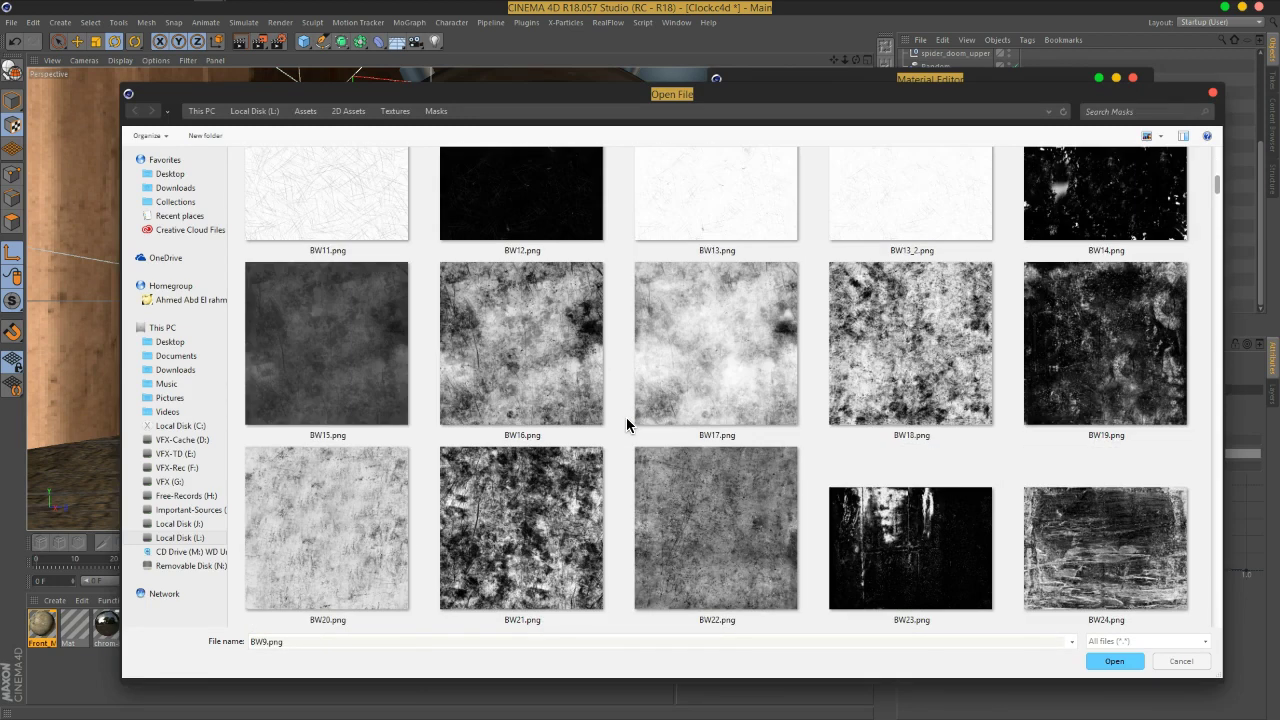
{"action": "double_click", "coordinate": [543, 366]}
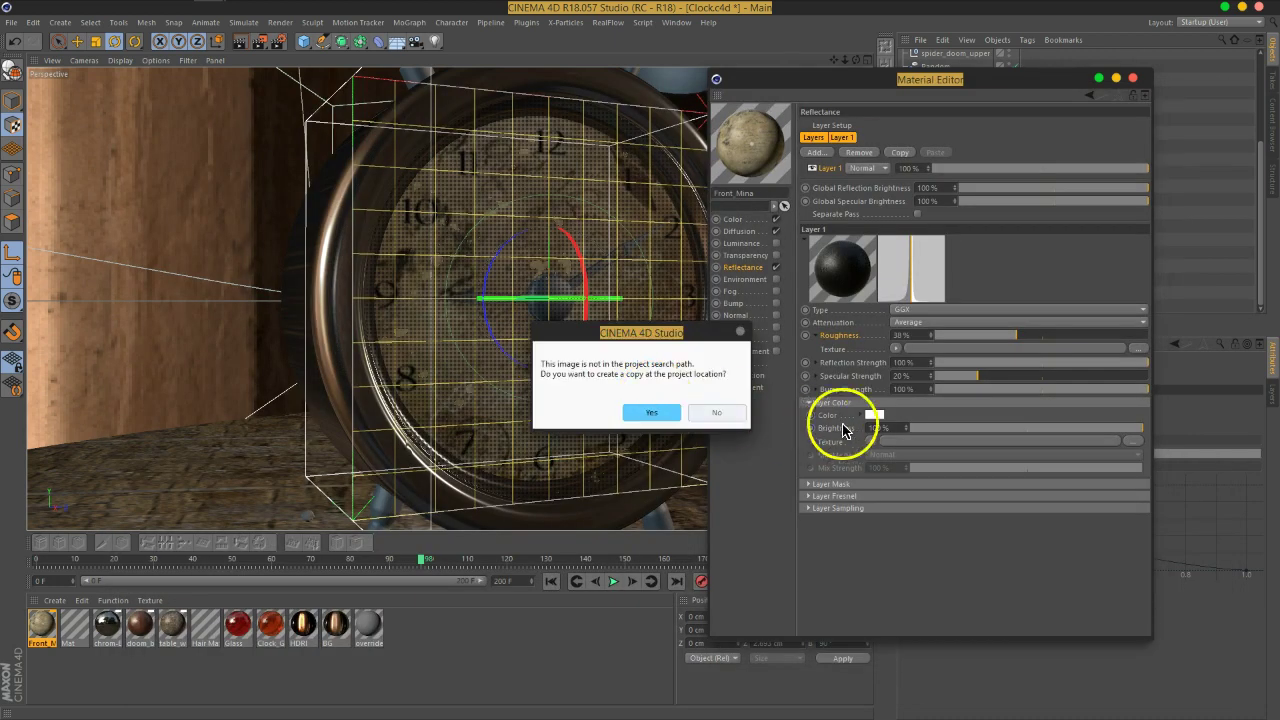
{"action": "left_click", "coordinate": [717, 412]}
Show Front_Mina's material preview in a separate window and reduce the layer roughness to 25%
{"action": "right_click", "coordinate": [760, 170]}
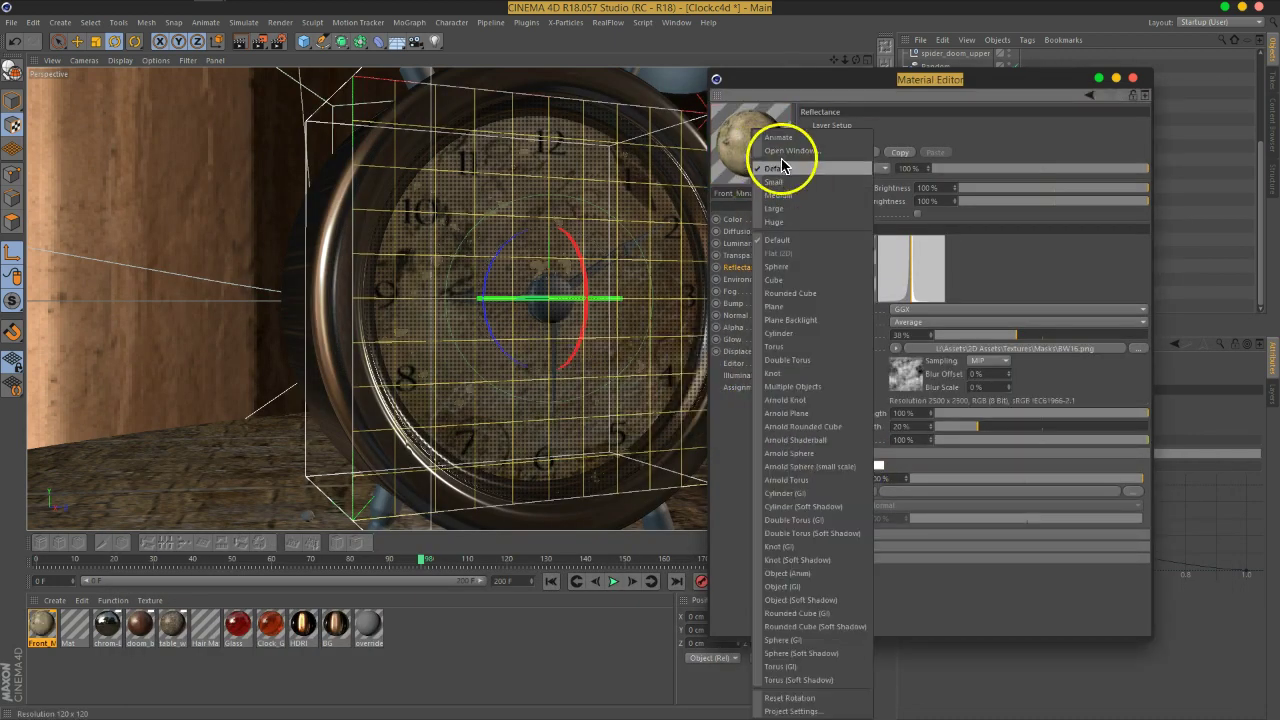
{"action": "left_click", "coordinate": [786, 150]}
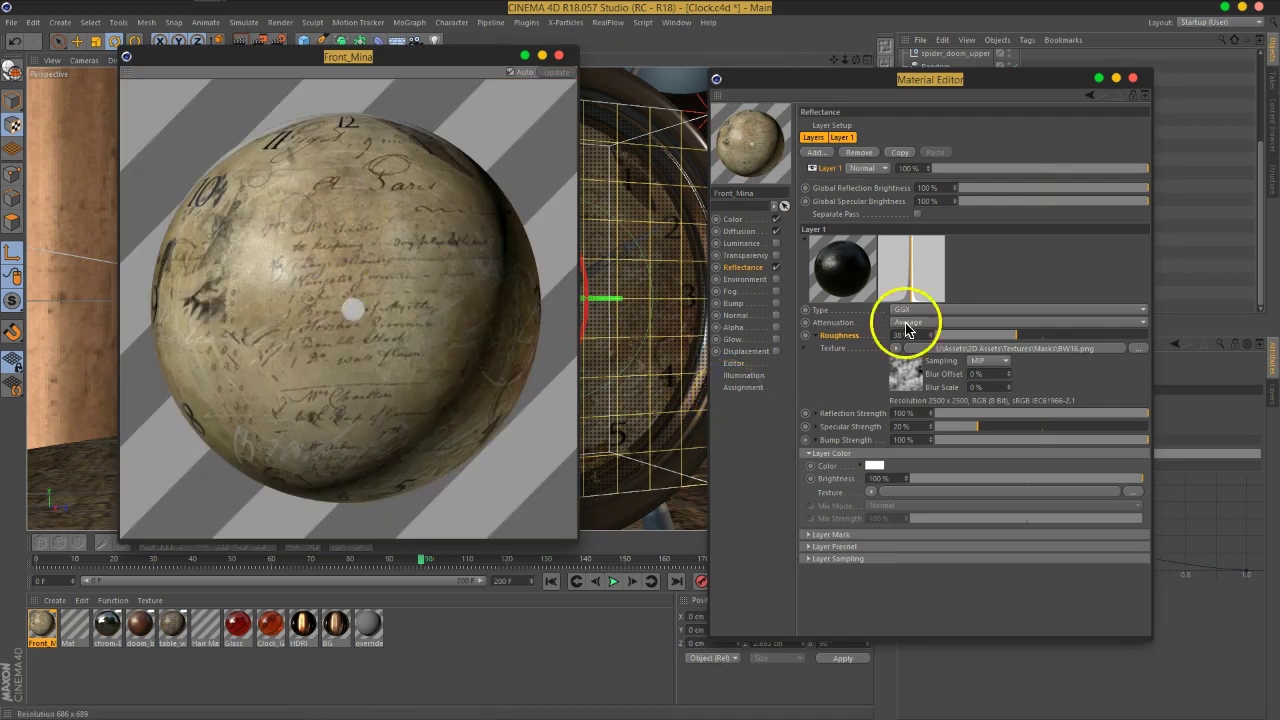
{"action": "left_click_drag", "start_coordinate": [1018, 338], "coordinate": [999, 337]}
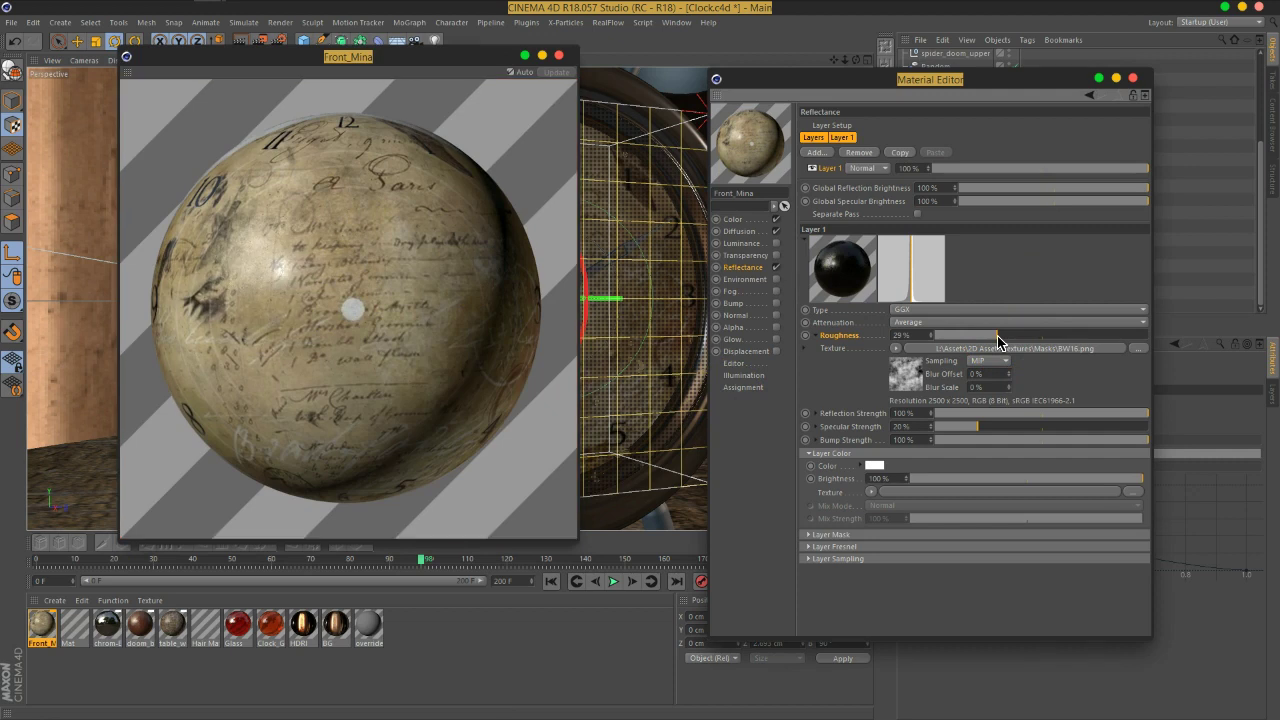
{"action": "left_click", "coordinate": [989, 340]}
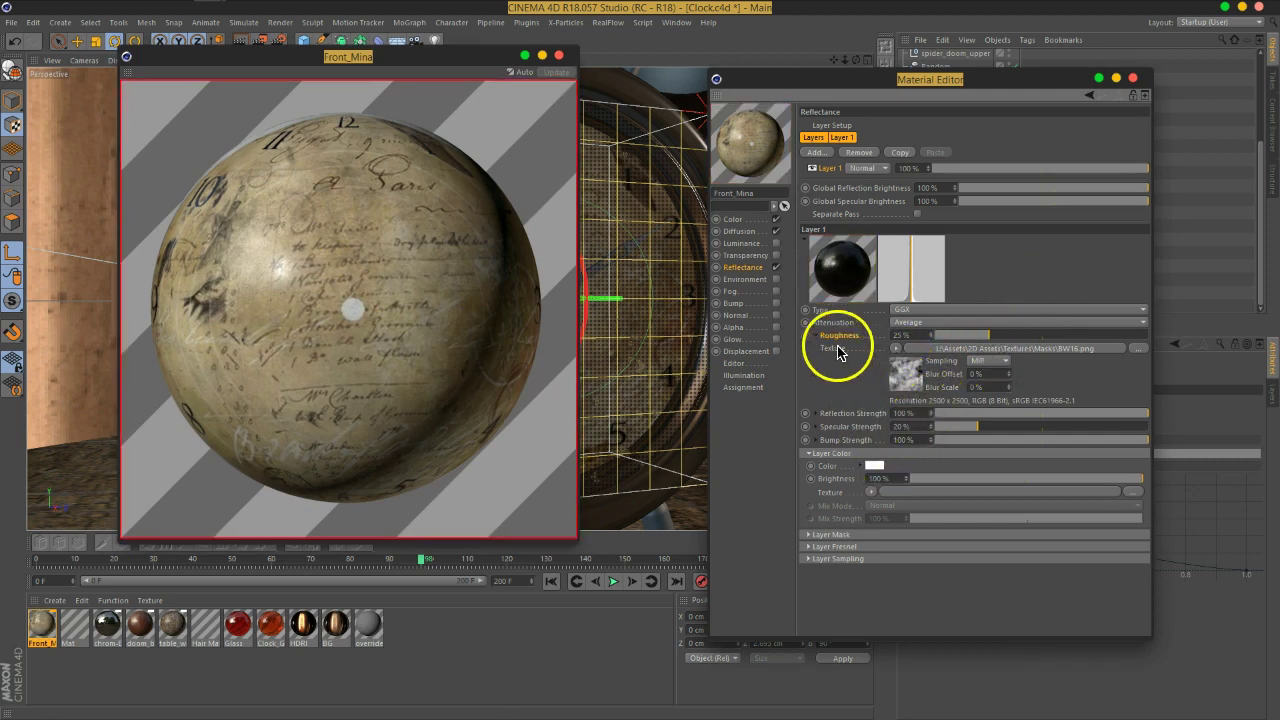
Reuse BW16.png as the texture for the layer's reflection strength
{"action": "left_click", "coordinate": [815, 413]}
{"action": "left_click", "coordinate": [893, 427]}
{"action": "left_click", "coordinate": [886, 486]}
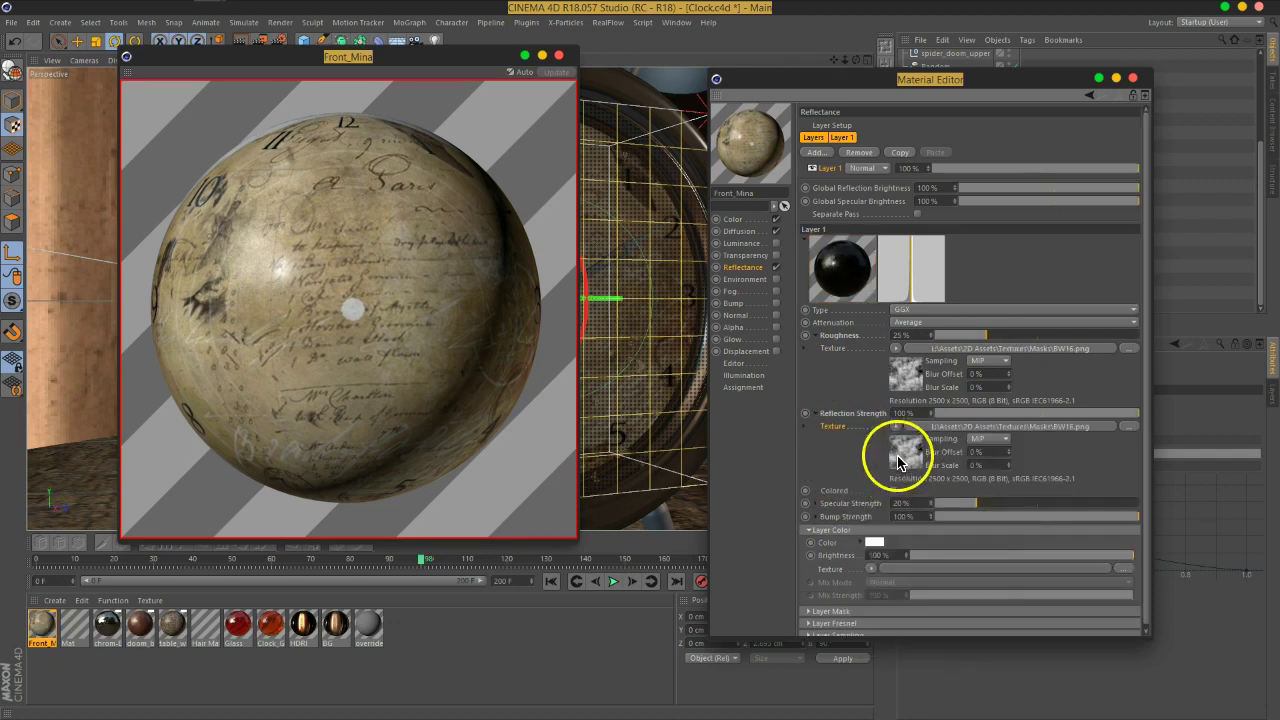
Set the reflection strength texture's black point to 0.26 and white point to 0.77, and close the material windows
{"action": "left_click", "coordinate": [898, 445]}
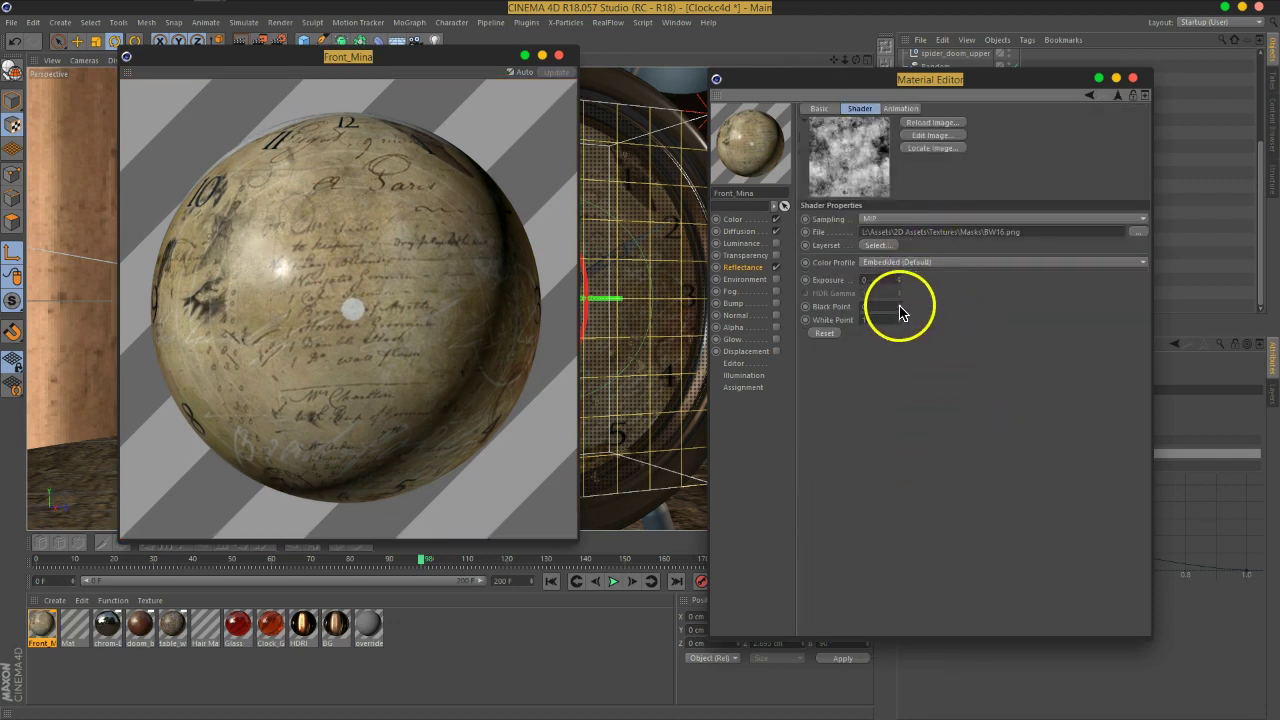
{"action": "left_click_drag", "start_coordinate": [898, 303], "coordinate": [900, 316]}
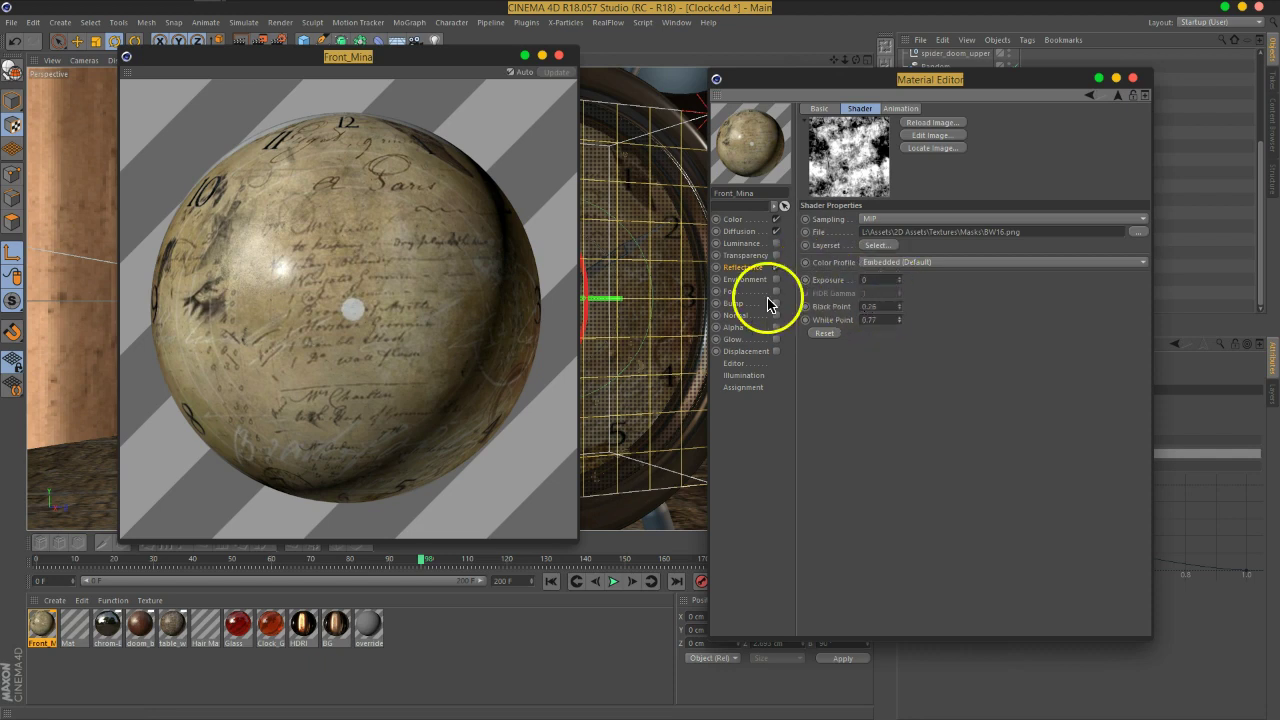
{"action": "left_click", "coordinate": [740, 267]}
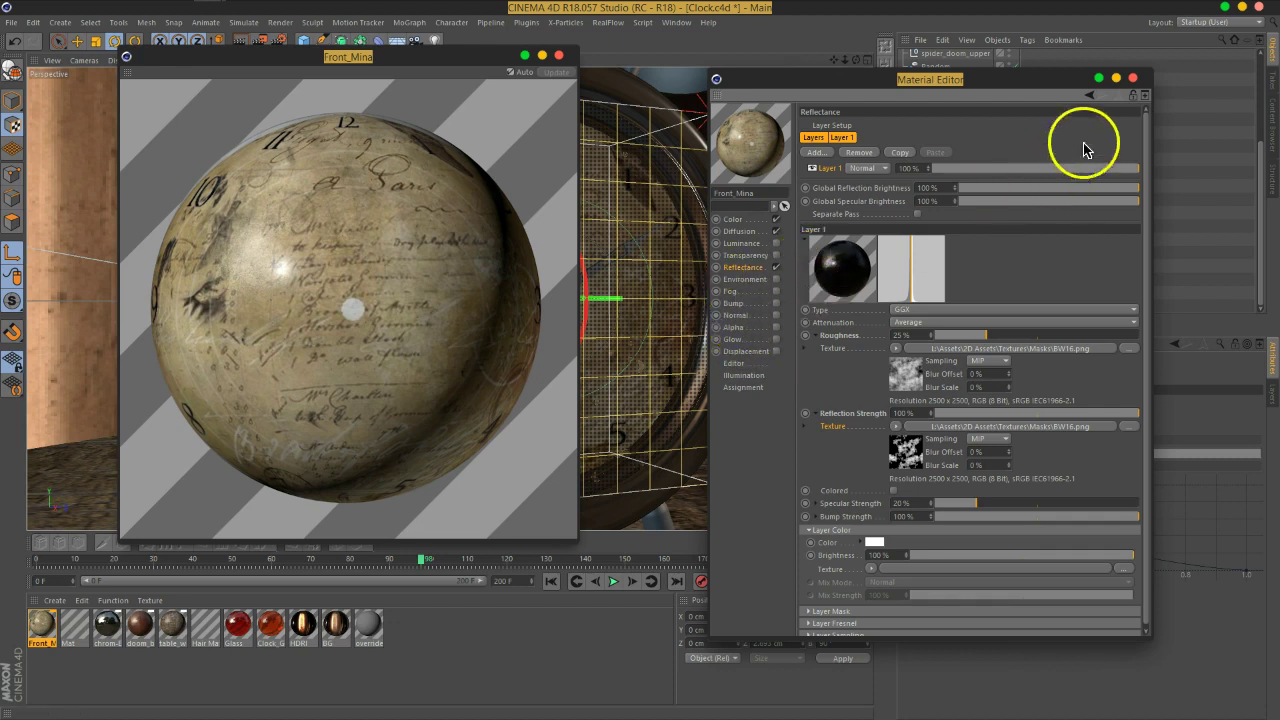
{"action": "left_click", "coordinate": [1133, 78]}
{"action": "left_click", "coordinate": [559, 55]}
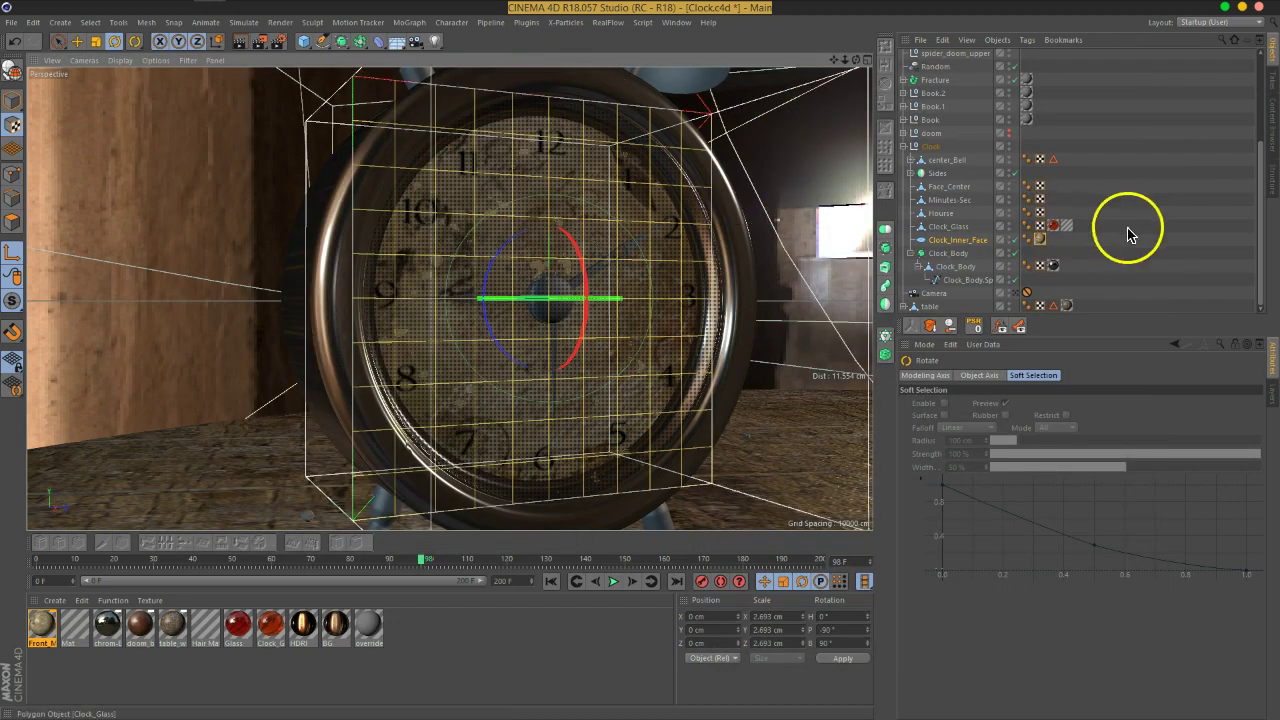
Apply the chrom-Body material to Face_Center and set its texture projection to Cubic
{"action": "left_click_drag", "start_coordinate": [506, 263], "coordinate": [623, 266], "text": "alt"}
{"action": "scroll", "coordinate": [583, 283], "scroll_direction": "up", "scroll_amount": 5}
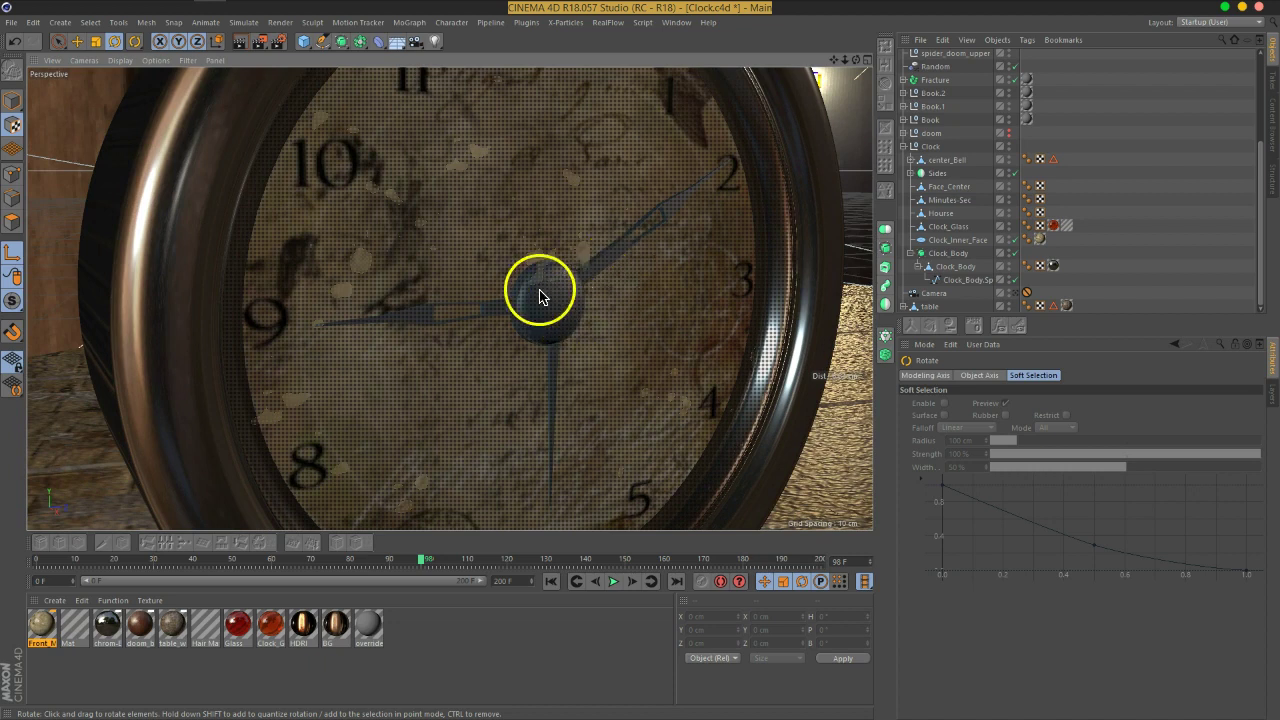
{"action": "scroll", "coordinate": [540, 300], "scroll_direction": "up", "scroll_amount": 6}
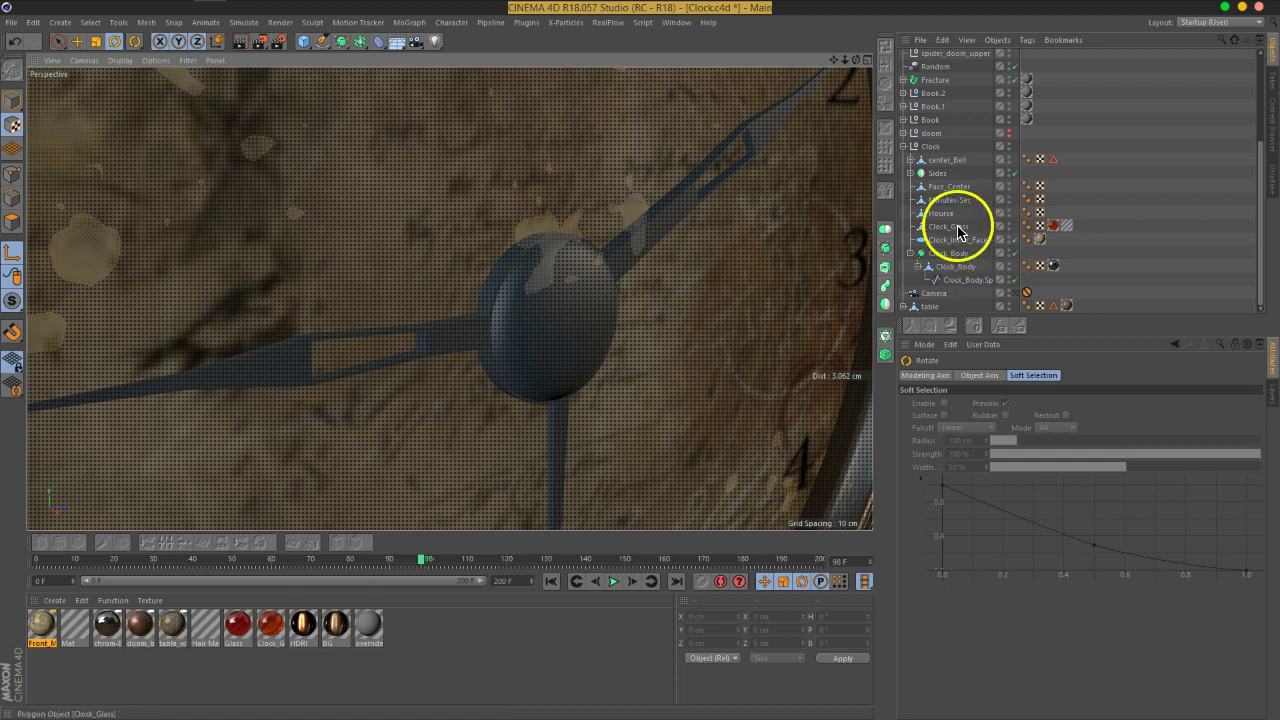
{"action": "left_click", "coordinate": [948, 193]}
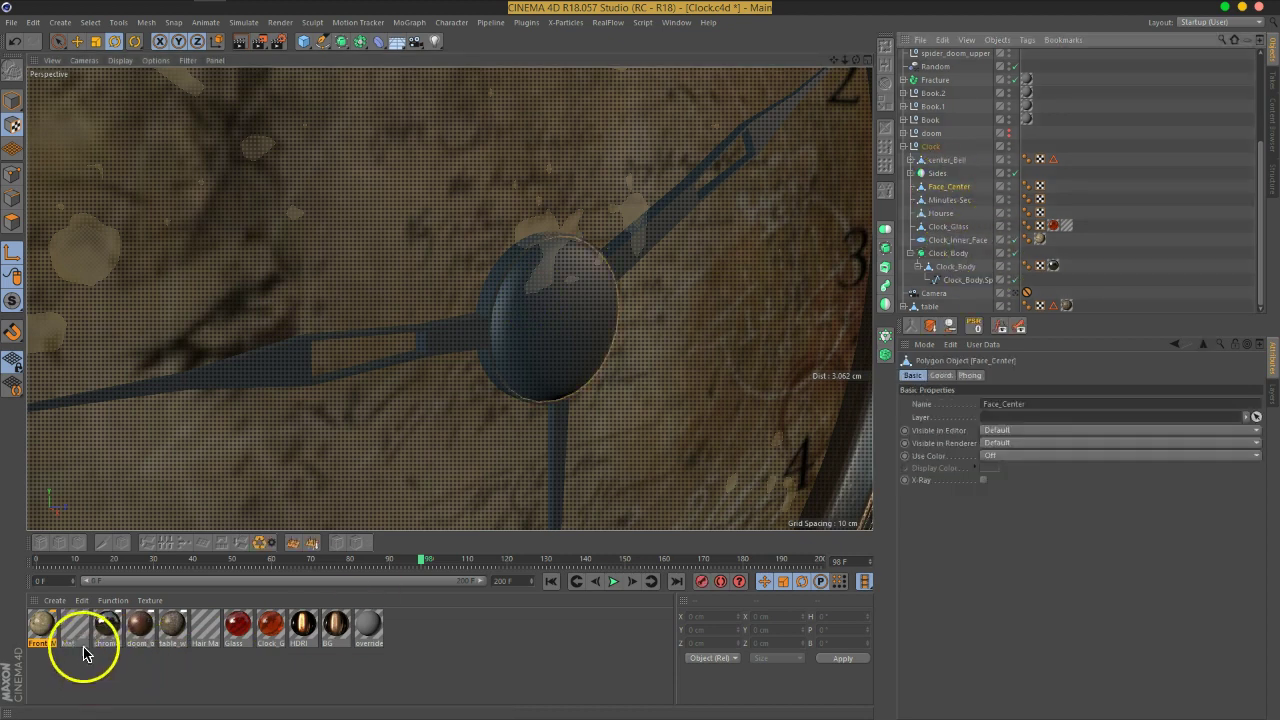
{"action": "left_click_drag", "start_coordinate": [140, 625], "coordinate": [953, 191]}
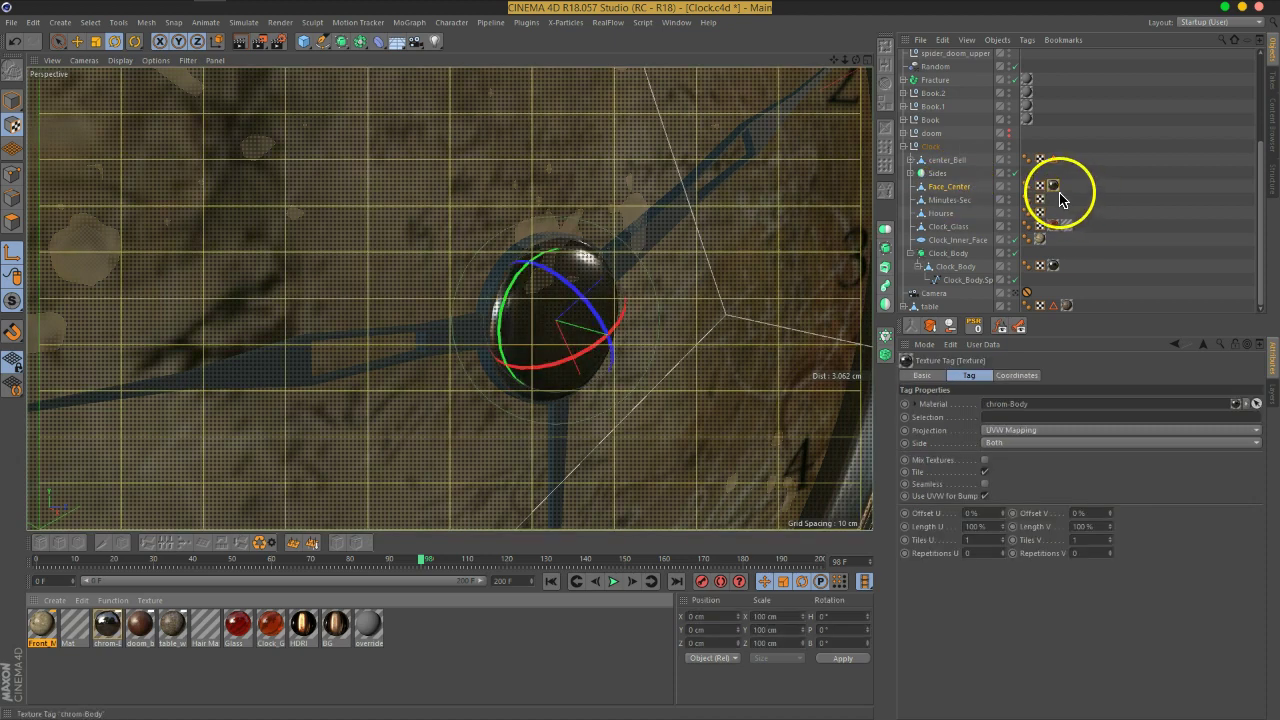
{"action": "left_click", "coordinate": [1037, 430]}
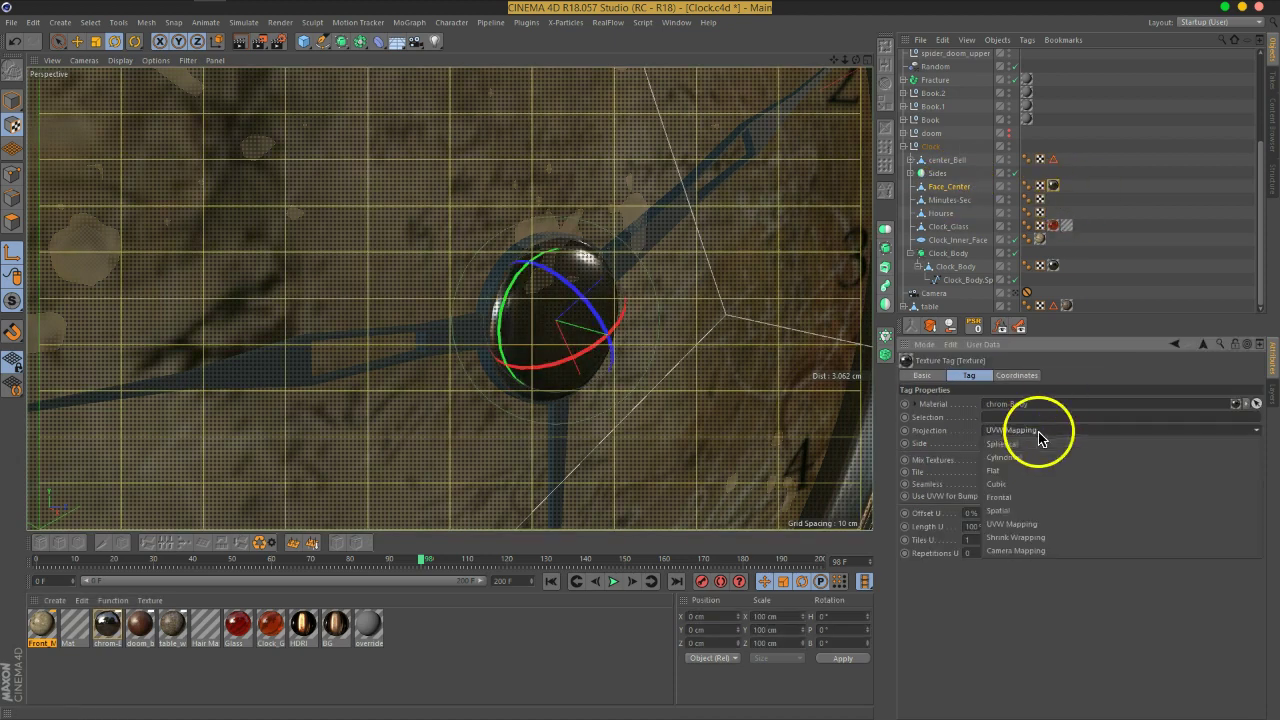
{"action": "left_click", "coordinate": [1021, 487]}
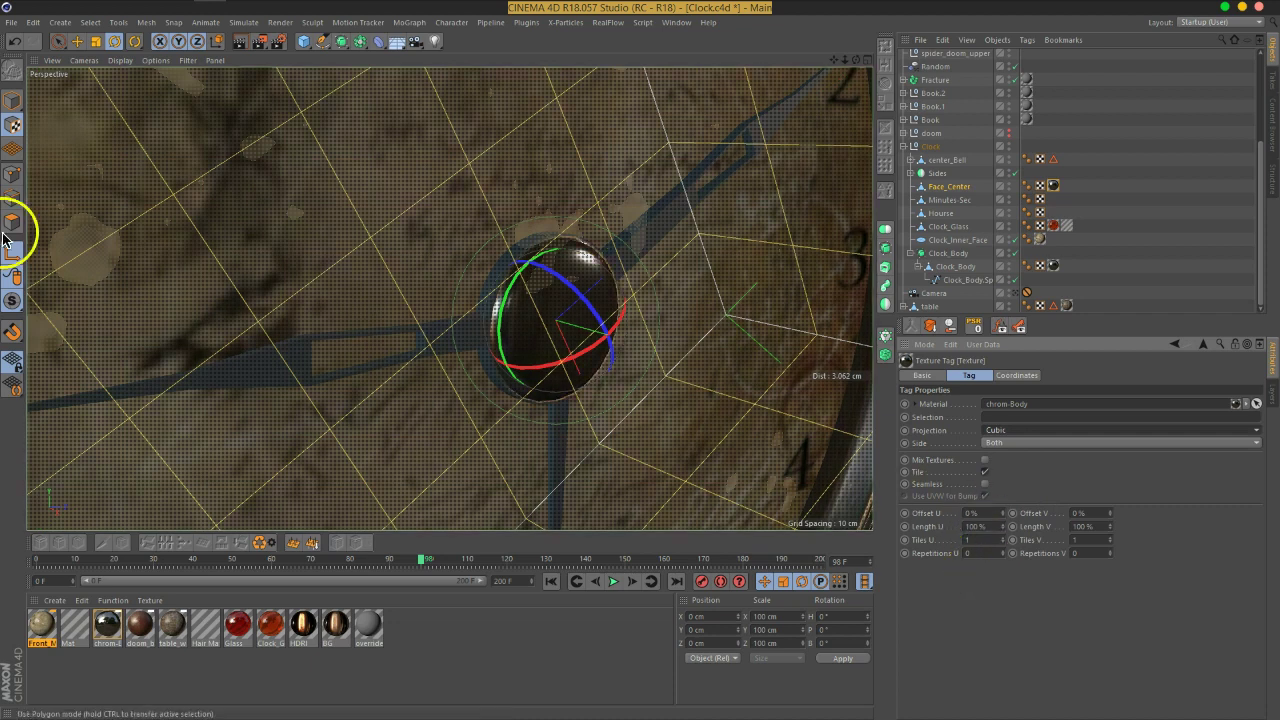
Scale Face_Center's cubic texture projection down to 0.5 cm on all axes and deselect the object
{"action": "left_click", "coordinate": [97, 42]}
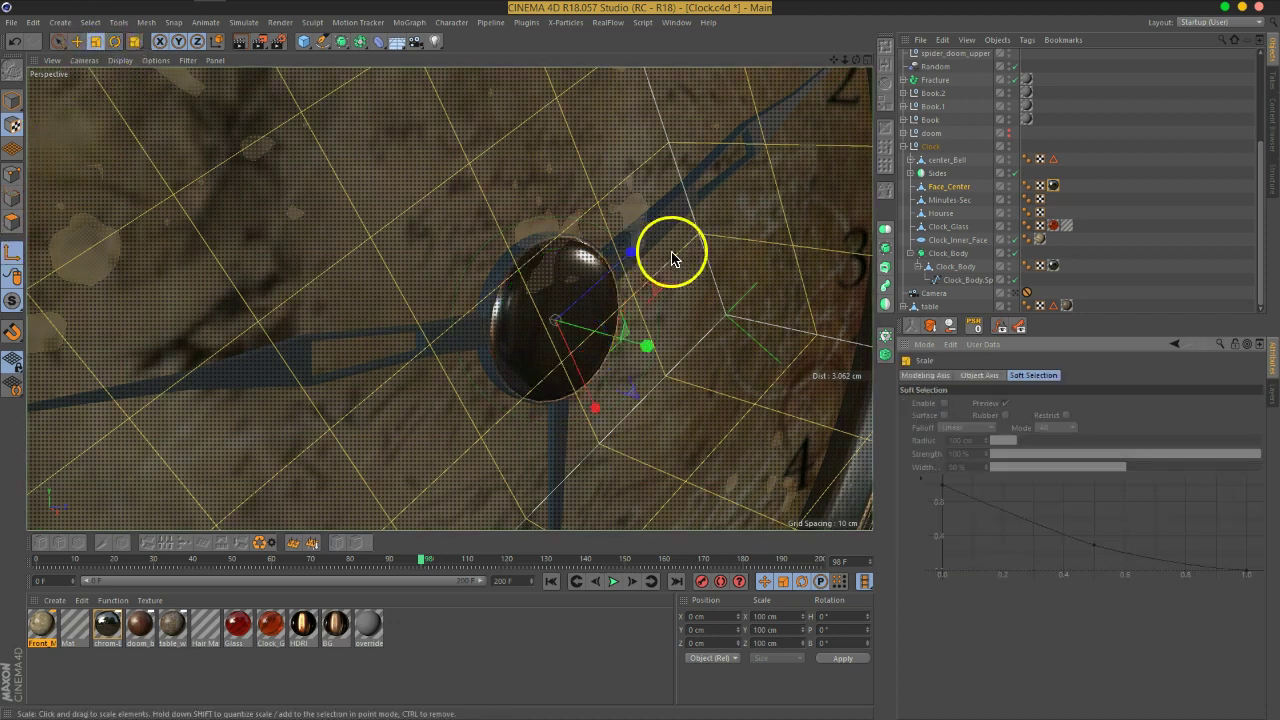
{"action": "left_click_drag", "start_coordinate": [723, 243], "coordinate": [341, 474]}
{"action": "key", "text": "ctrl+z"}
{"action": "key", "text": "ctrl+z"}
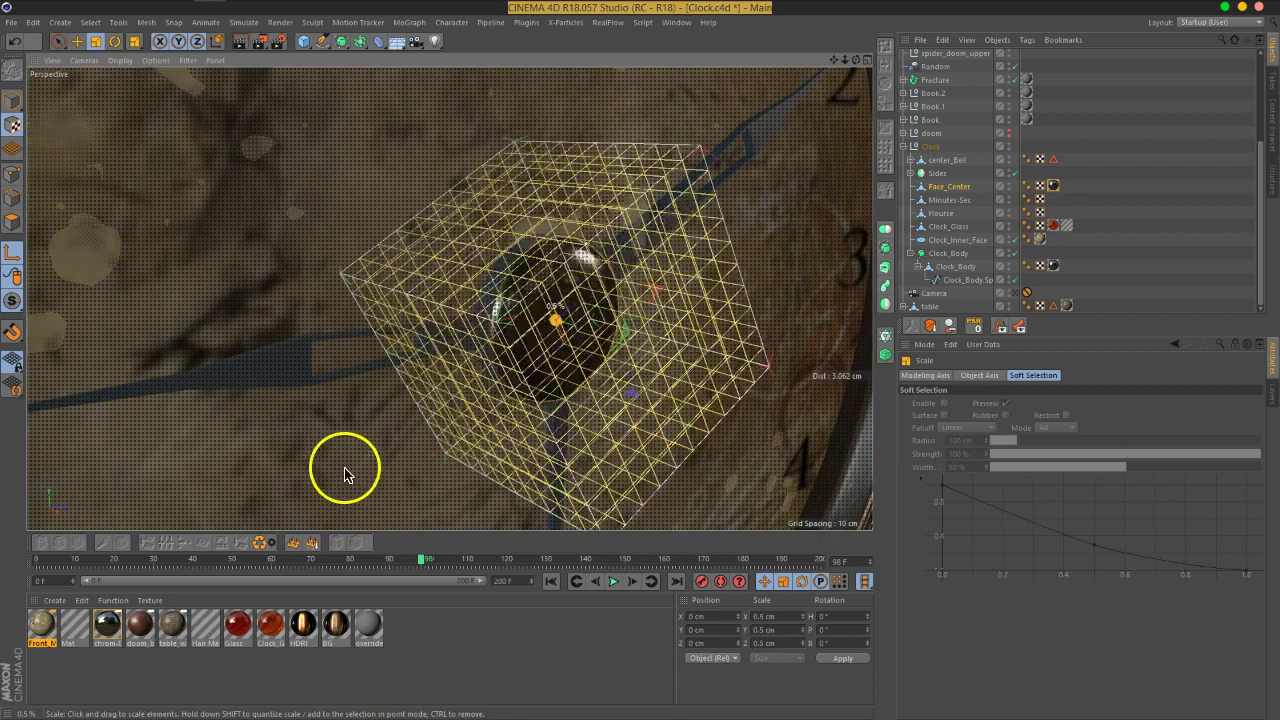
{"action": "left_click", "coordinate": [1058, 290]}
Examine the clock's chrome center cap and hands from several angles and distances
{"action": "left_click_drag", "start_coordinate": [563, 323], "coordinate": [466, 310], "text": "alt"}
{"action": "scroll", "coordinate": [580, 296], "scroll_direction": "down", "scroll_amount": 3}
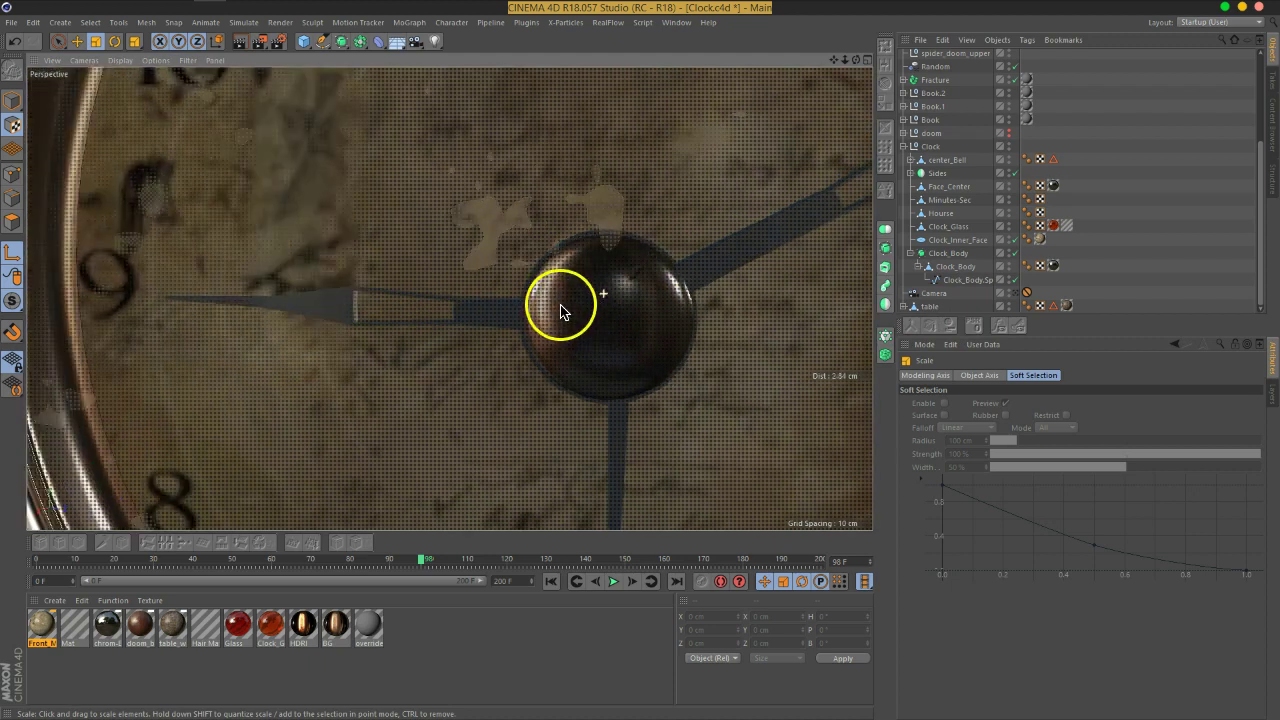
{"action": "scroll", "coordinate": [620, 295], "scroll_direction": "up", "scroll_amount": 3}
{"action": "scroll", "coordinate": [610, 305], "scroll_direction": "down", "scroll_amount": 3}
{"action": "scroll", "coordinate": [608, 308], "scroll_direction": "down", "scroll_amount": 5}
{"action": "left_click_drag", "start_coordinate": [609, 306], "coordinate": [591, 329], "text": "alt"}
{"action": "scroll", "coordinate": [613, 280], "scroll_direction": "up", "scroll_amount": 3}
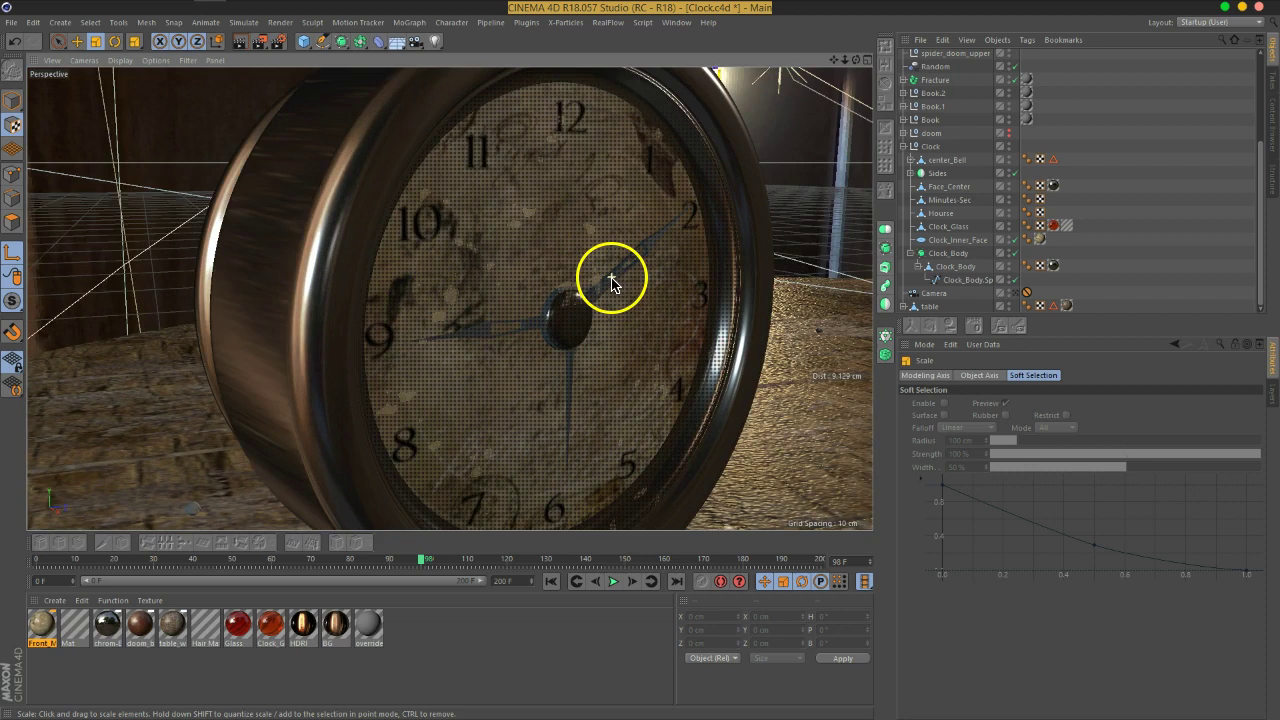
{"action": "scroll", "coordinate": [640, 280], "scroll_direction": "up", "scroll_amount": 5}
{"action": "scroll", "coordinate": [568, 310], "scroll_direction": "up", "scroll_amount": 3}
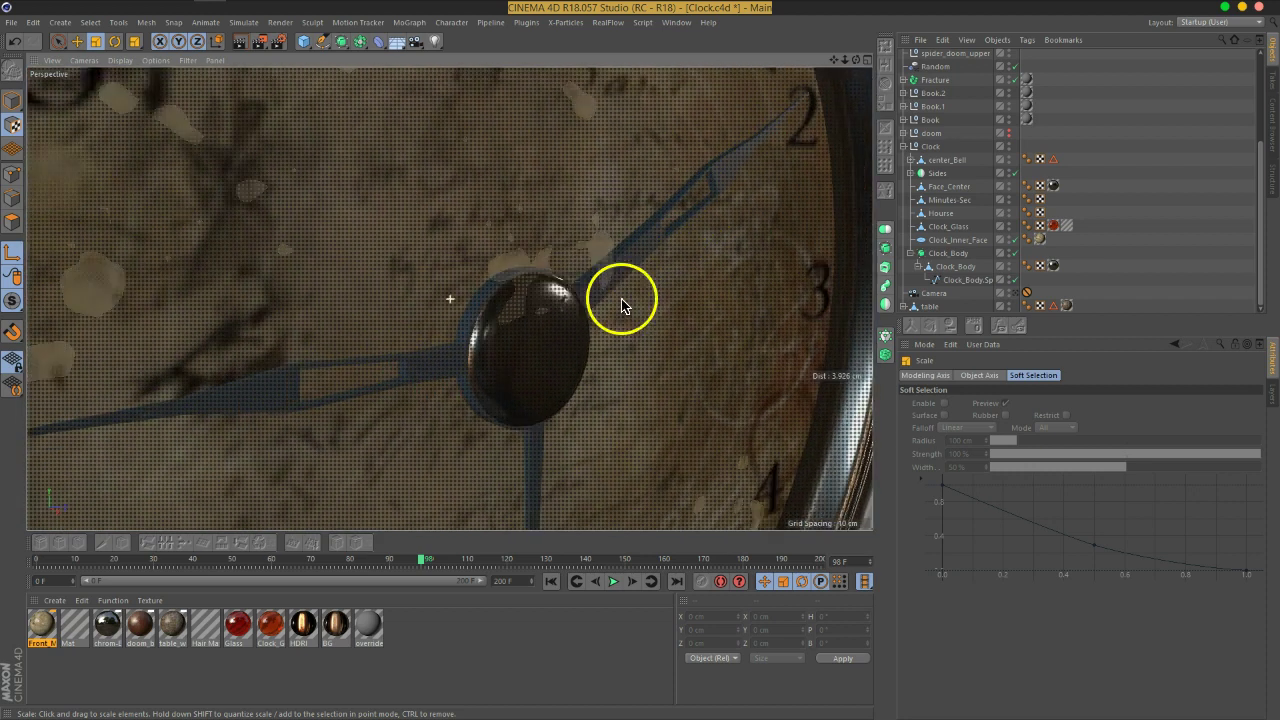
{"action": "left_click_drag", "start_coordinate": [571, 294], "coordinate": [620, 330], "text": "alt"}
Create a new material and name it Plastic
{"action": "double_click", "coordinate": [71, 680]}
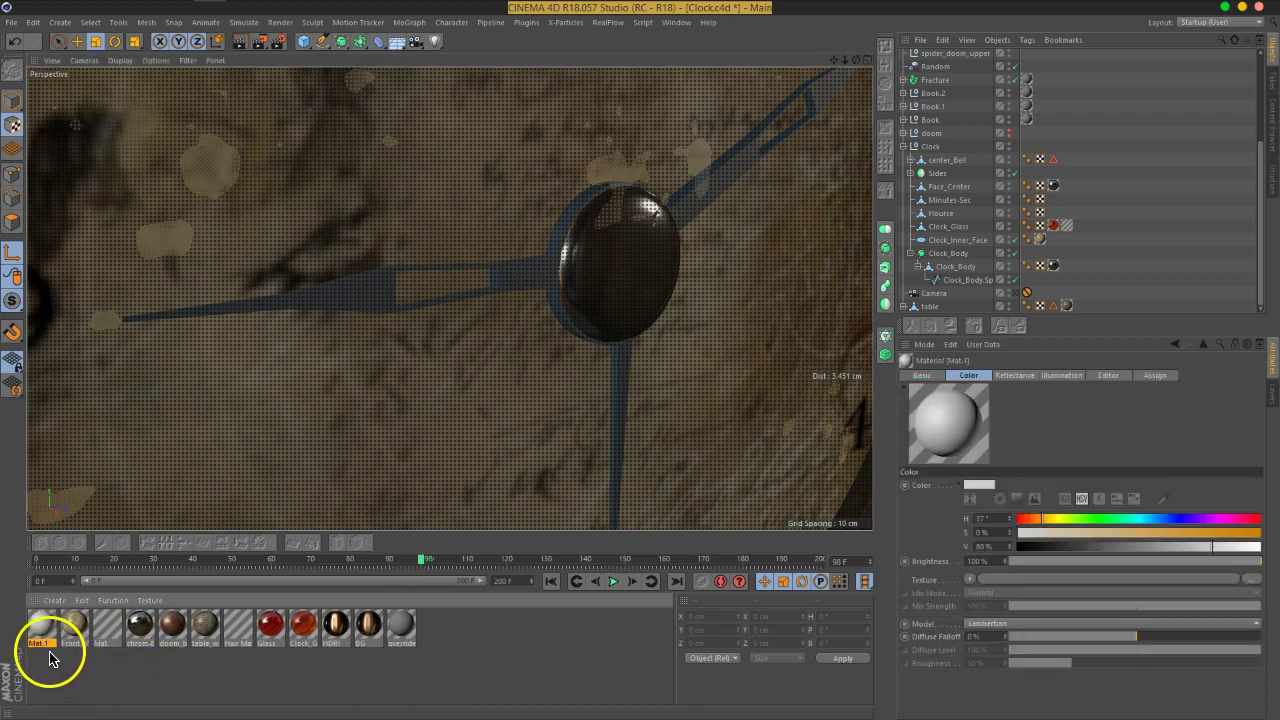
{"action": "double_click", "coordinate": [42, 643]}
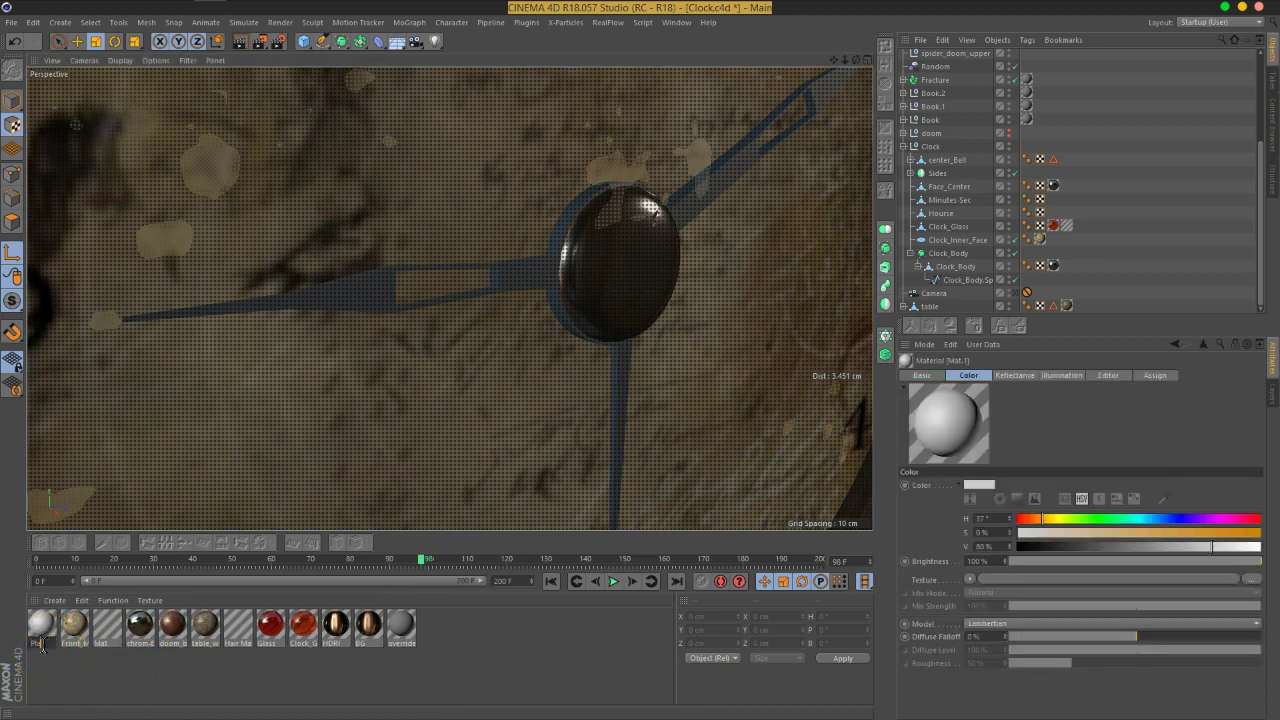
{"action": "type", "text": "Plastic"}
{"action": "key", "text": "Return"}
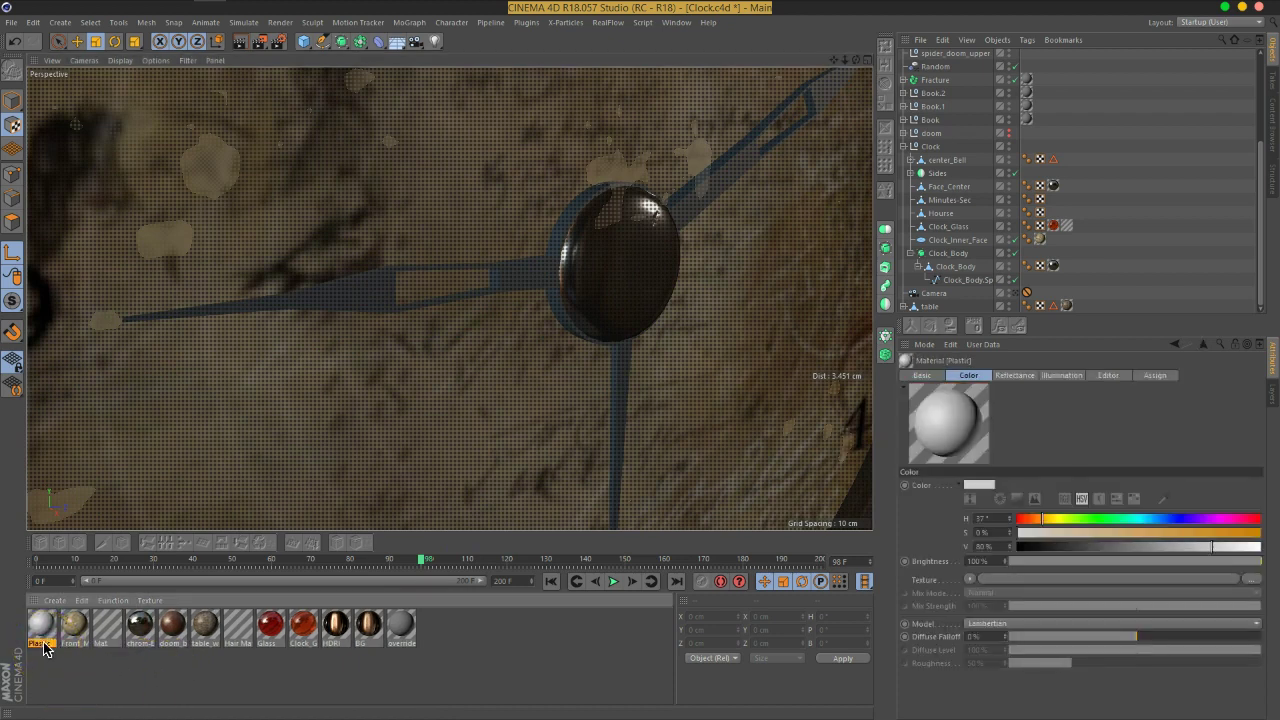
Darken the Plastic material's color to near black with a value of 2%
{"action": "double_click", "coordinate": [42, 628]}
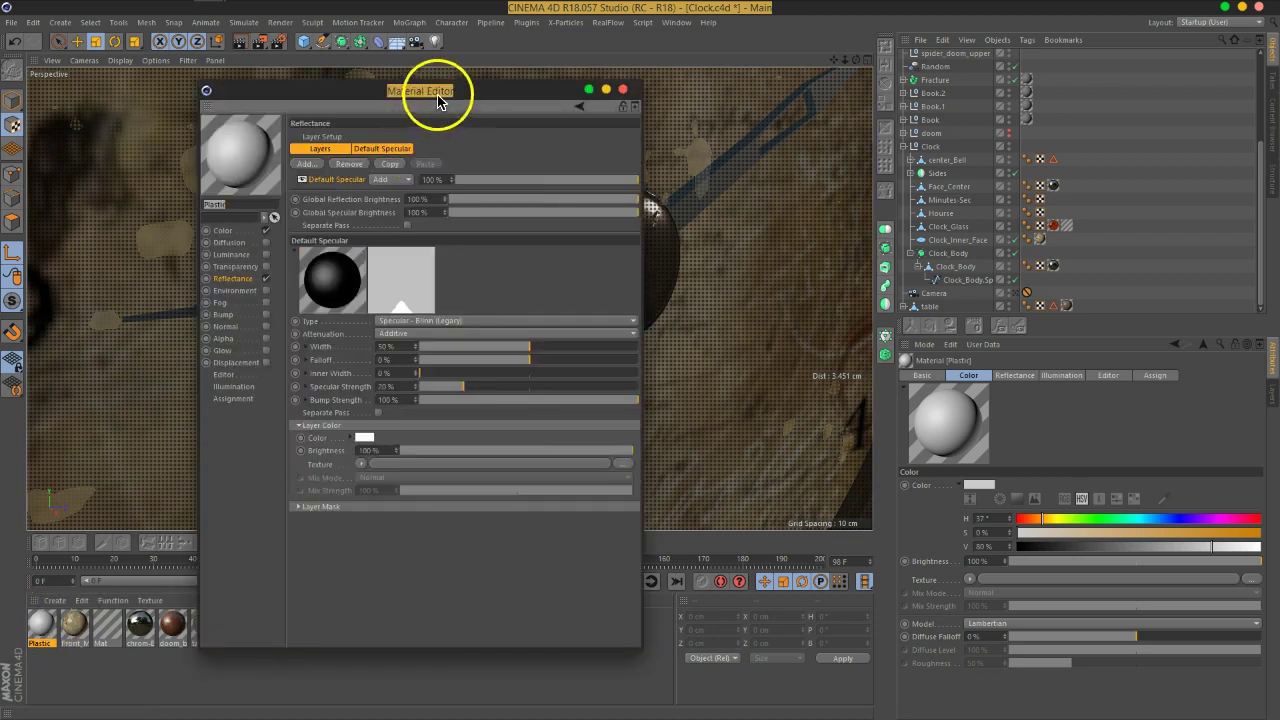
{"action": "left_click_drag", "start_coordinate": [437, 97], "coordinate": [922, 35]}
{"action": "left_click", "coordinate": [712, 169]}
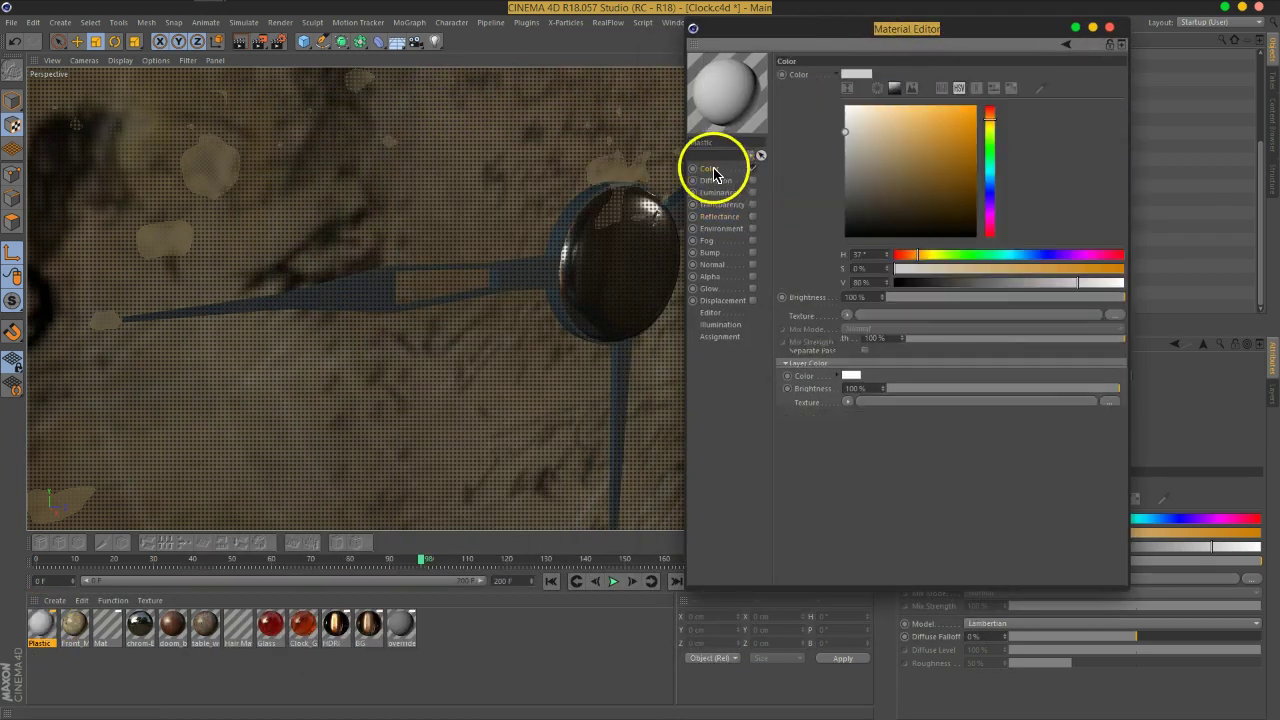
{"action": "left_click_drag", "start_coordinate": [960, 278], "coordinate": [903, 287]}
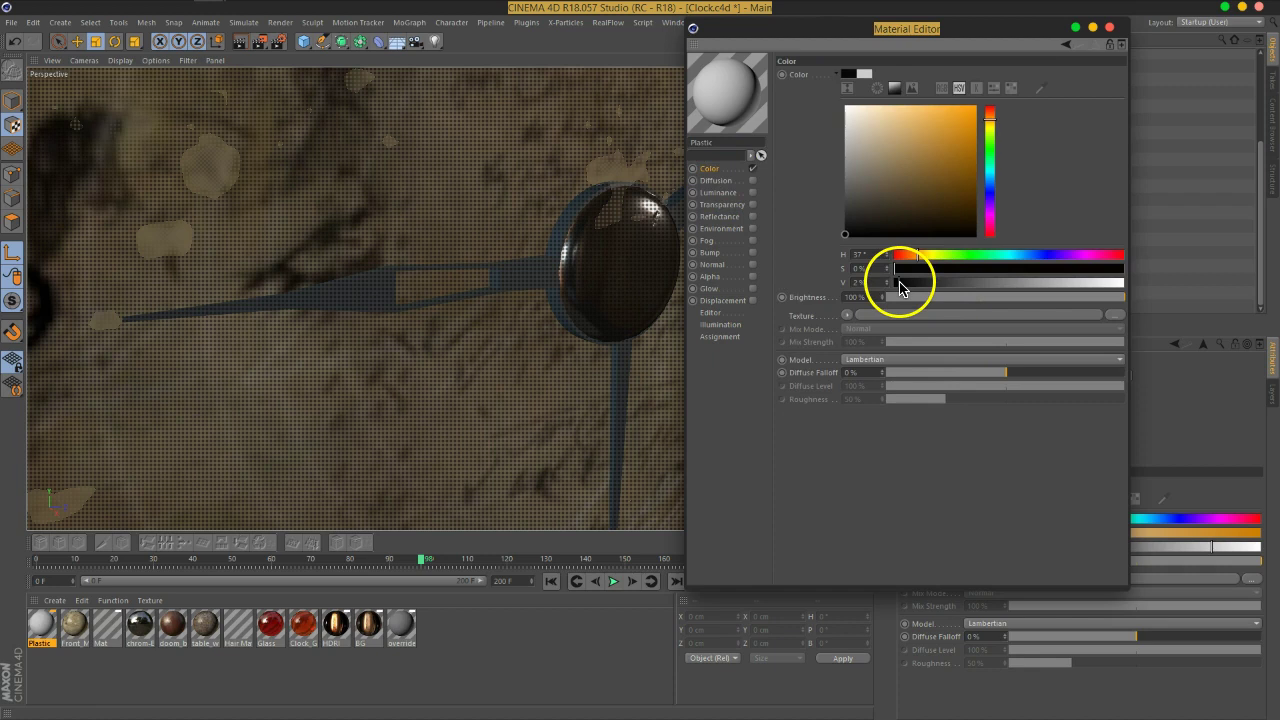
Replace the Plastic material's default specular with a GGX reflectance layer and set its layer Fresnel to Dielectric
{"action": "left_click", "coordinate": [738, 216]}
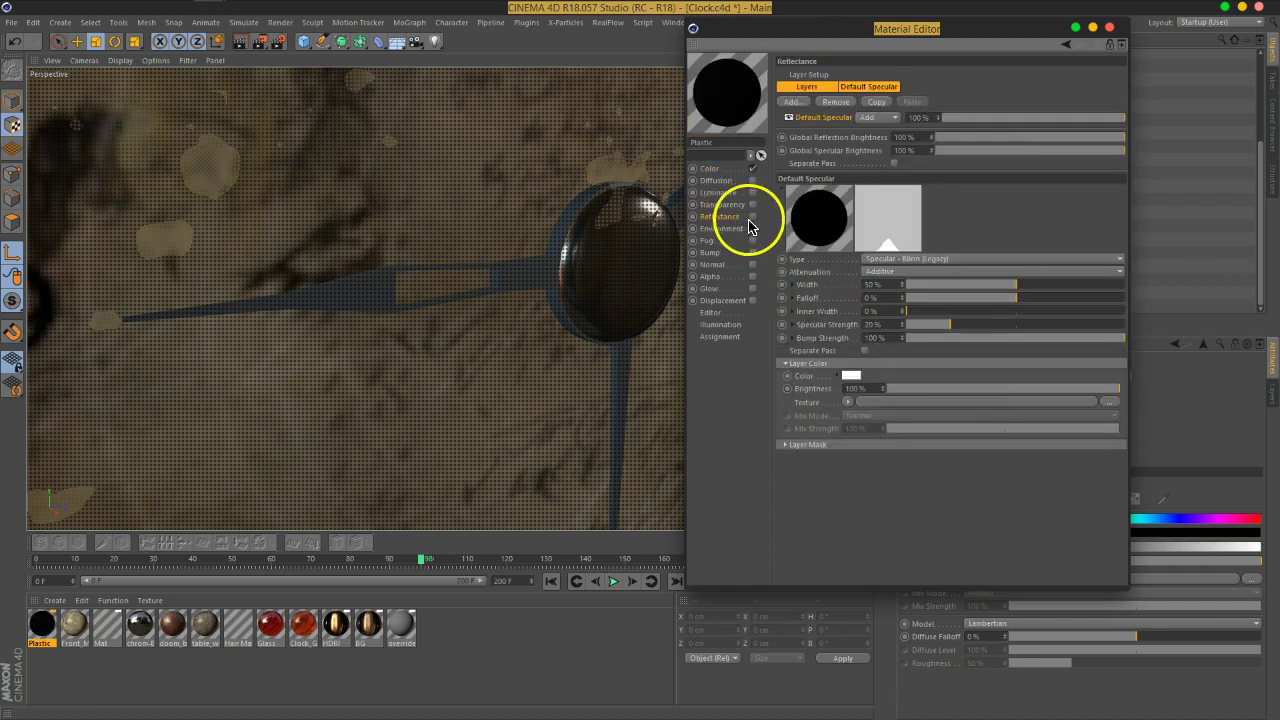
{"action": "left_click", "coordinate": [836, 104]}
{"action": "left_click", "coordinate": [796, 102]}
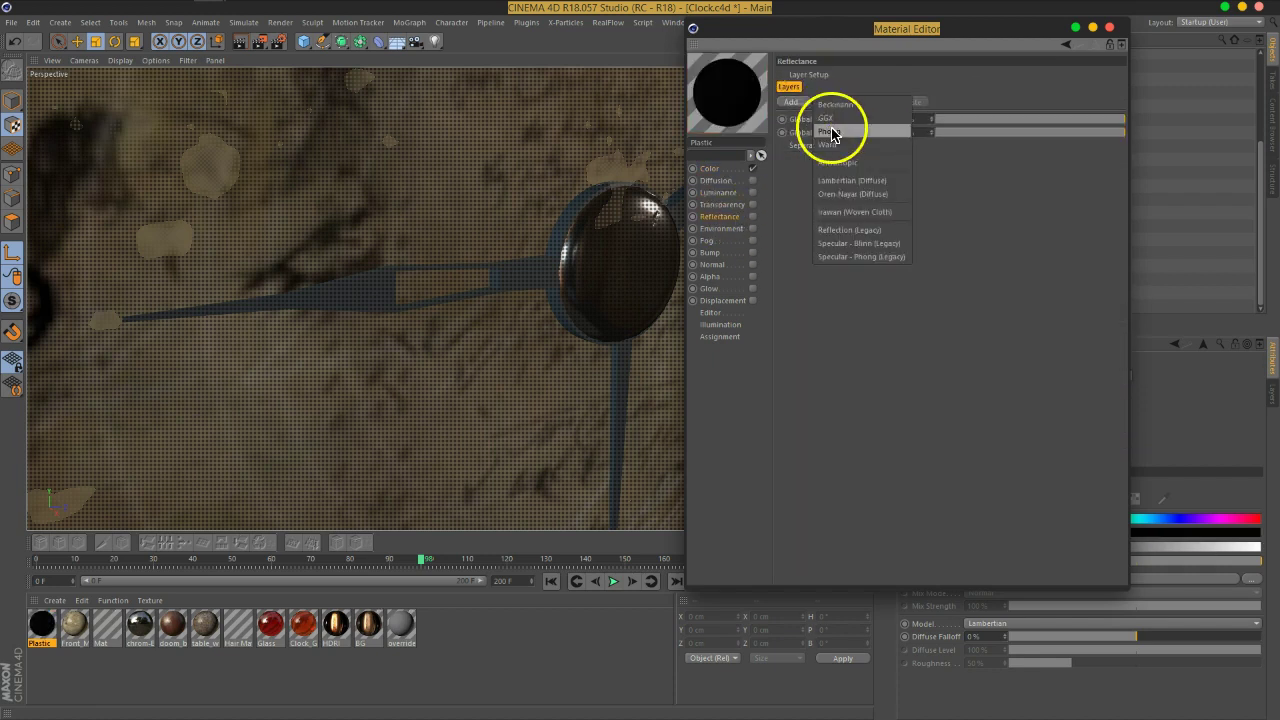
{"action": "left_click", "coordinate": [840, 119]}
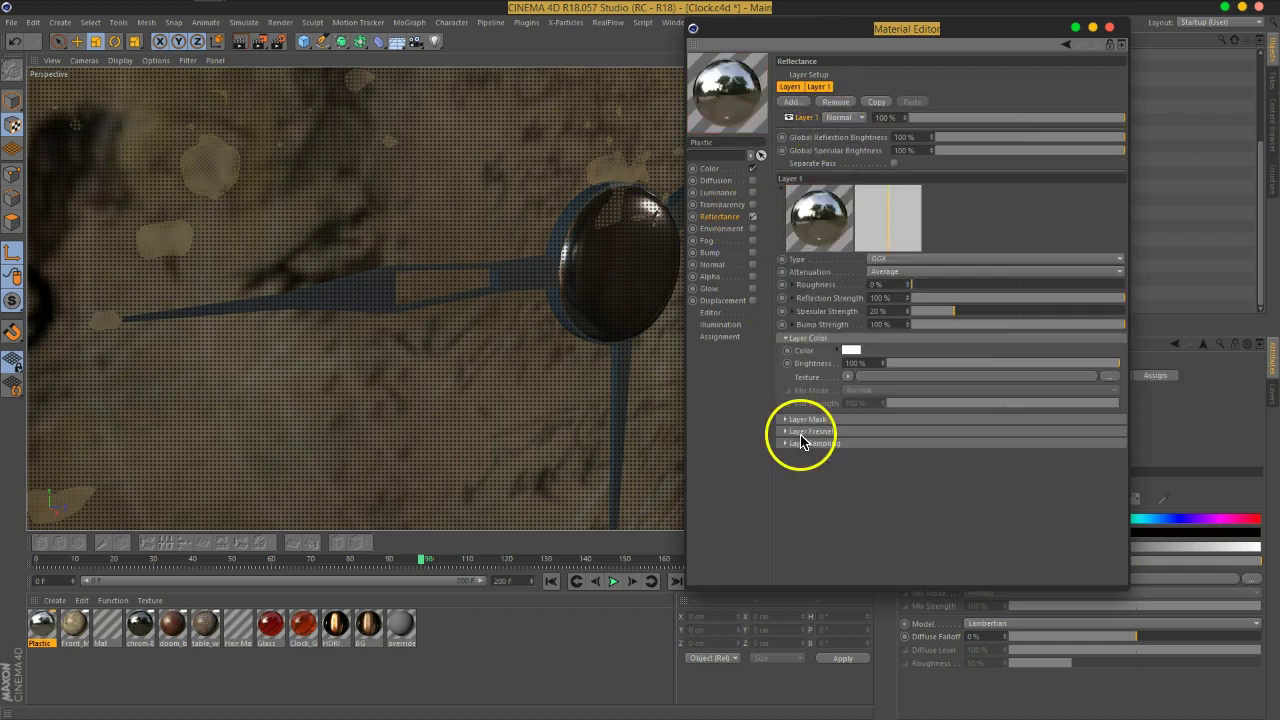
{"action": "left_click", "coordinate": [805, 431]}
{"action": "left_click", "coordinate": [842, 445]}
{"action": "left_click", "coordinate": [851, 457]}
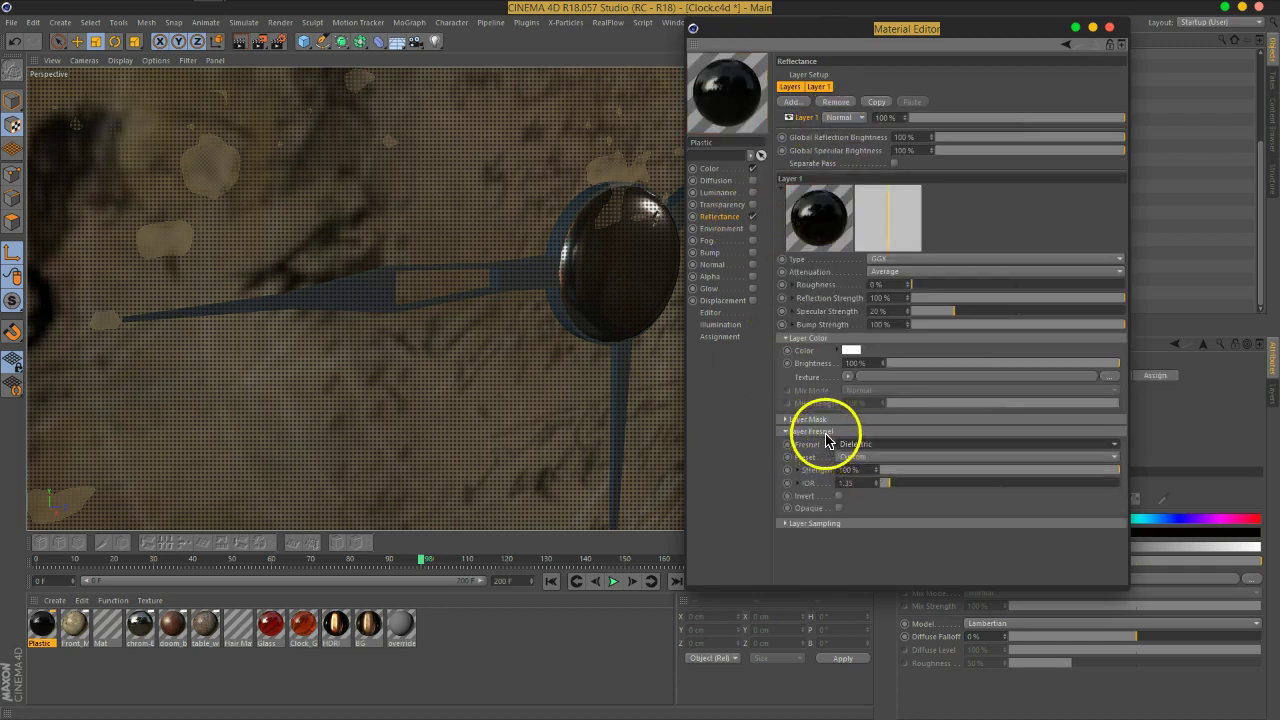
{"action": "left_click", "coordinate": [818, 431]}
Give the Plastic reflection layer 19% roughness and load BW3.png as its roughness texture without copying it into the project
{"action": "left_click_drag", "start_coordinate": [900, 287], "coordinate": [952, 290]}
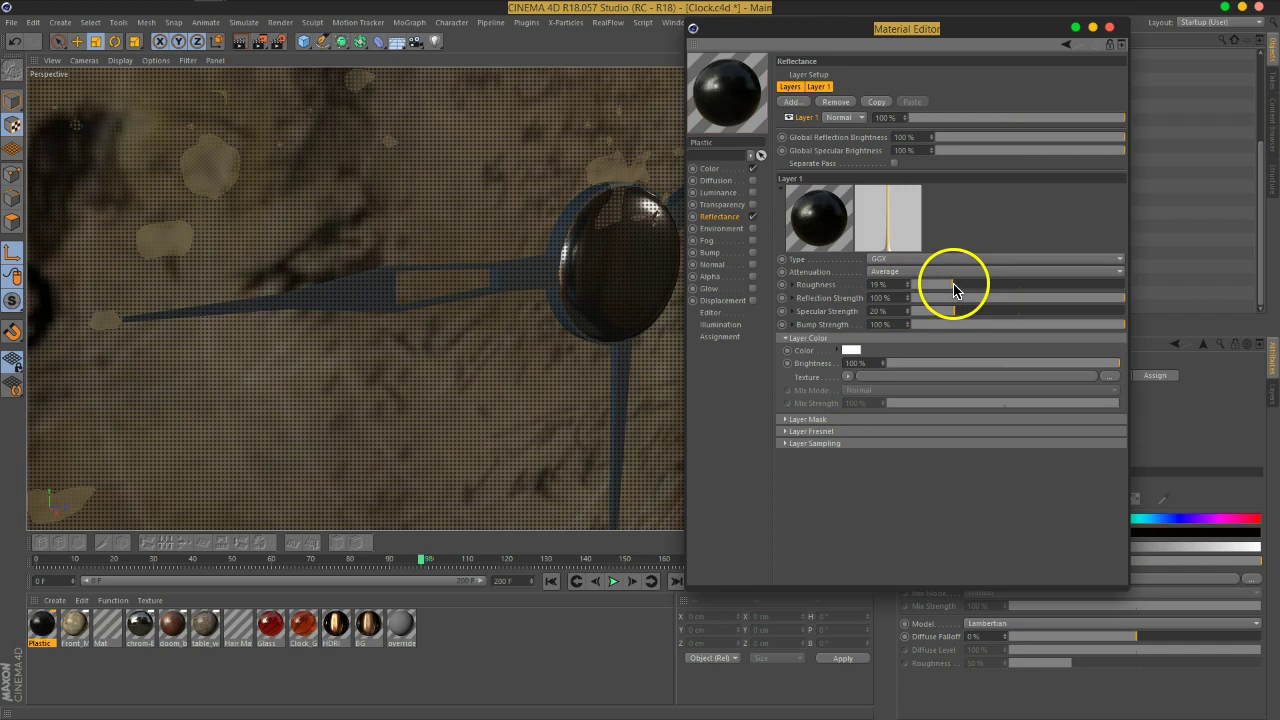
{"action": "left_click", "coordinate": [794, 285]}
{"action": "left_click", "coordinate": [911, 297]}
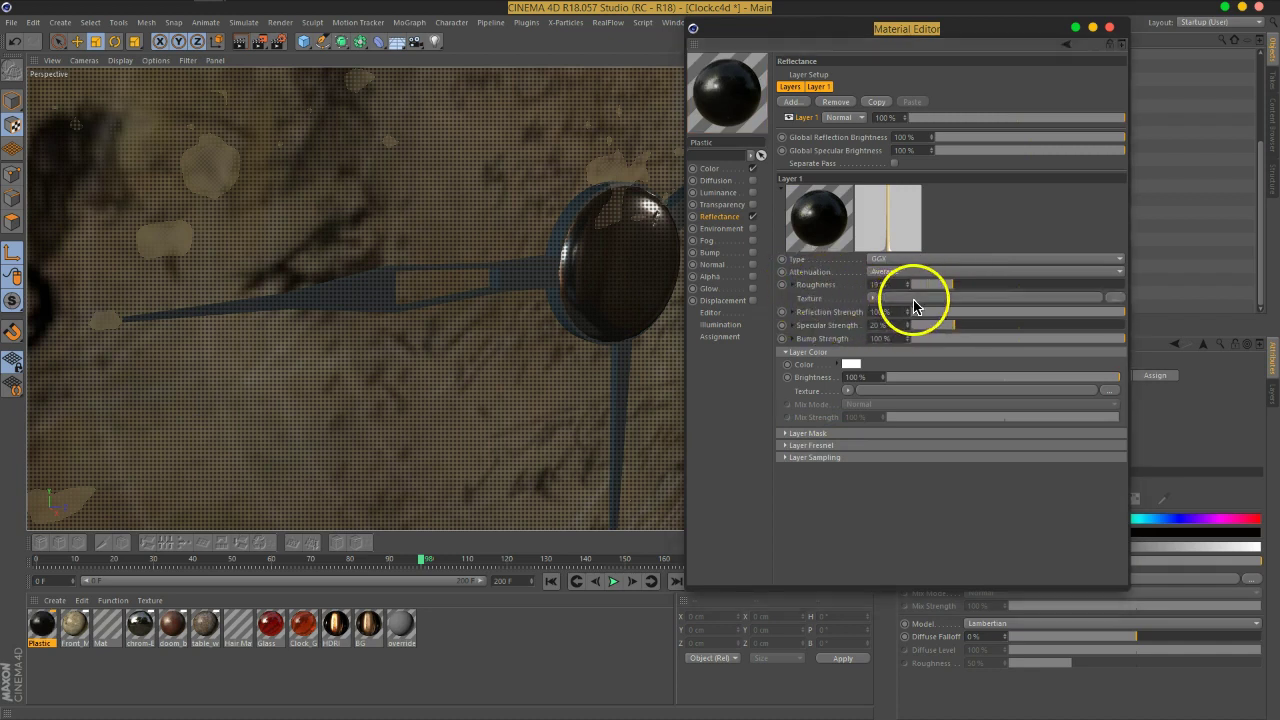
{"action": "left_click", "coordinate": [757, 222]}
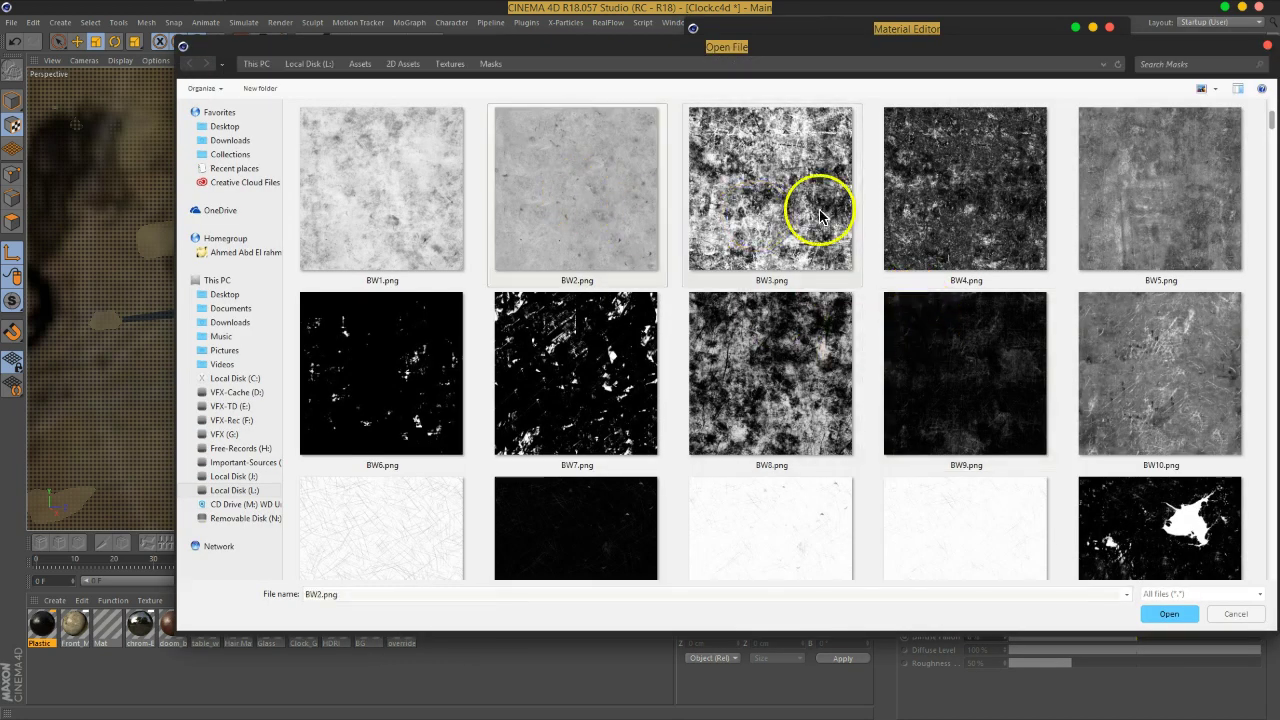
{"action": "double_click", "coordinate": [768, 204]}
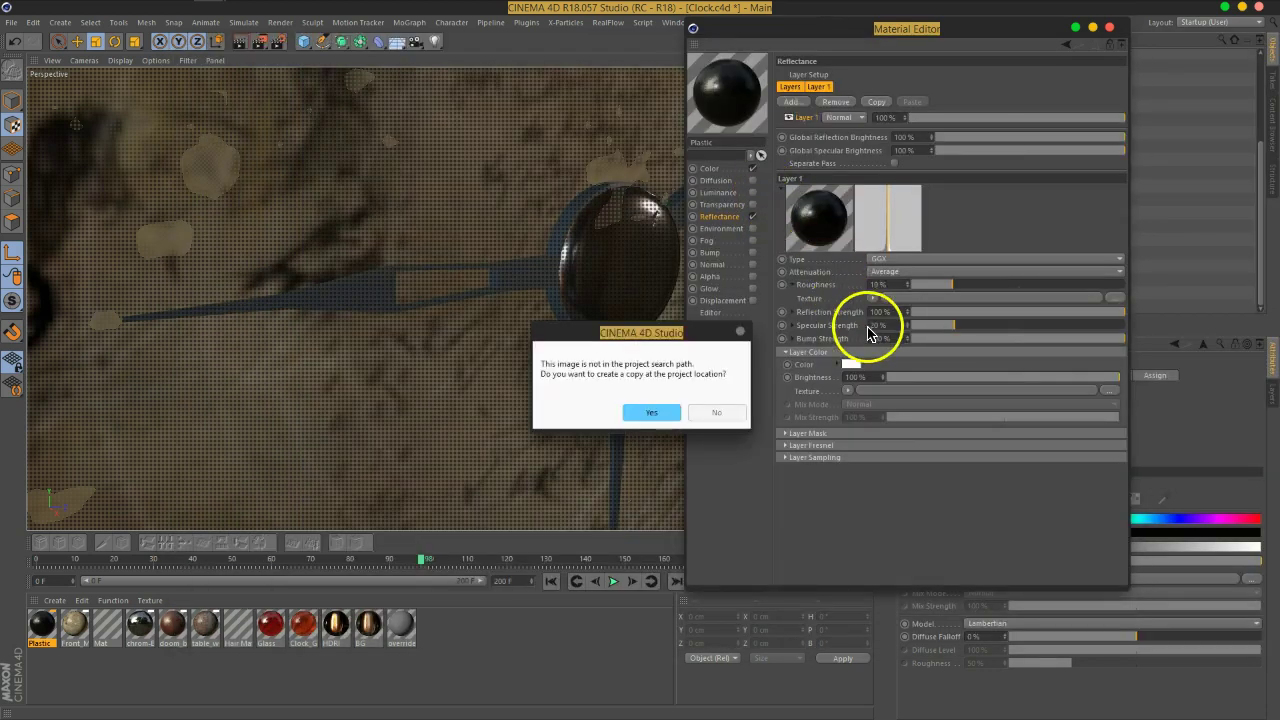
{"action": "left_click", "coordinate": [737, 411]}
Check the Plastic material in an enlarged preview, raise its roughness to 26%, and save the scene
{"action": "right_click", "coordinate": [726, 101]}
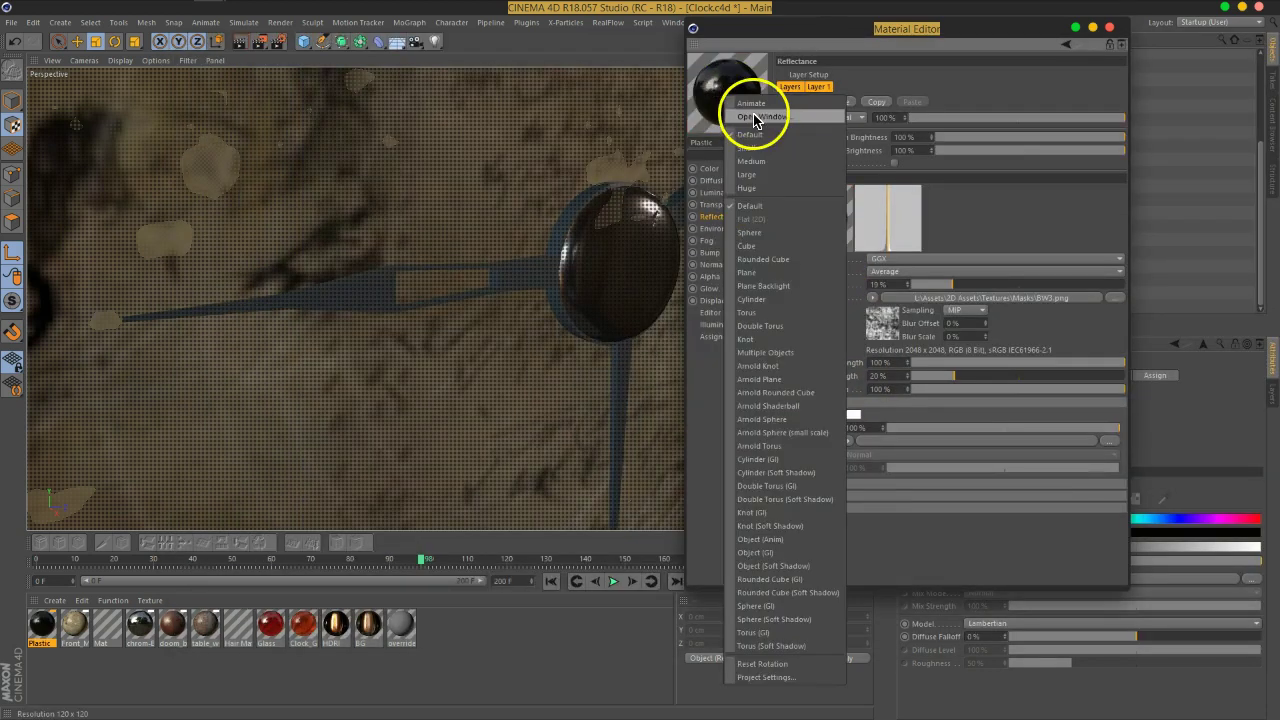
{"action": "left_click", "coordinate": [775, 140]}
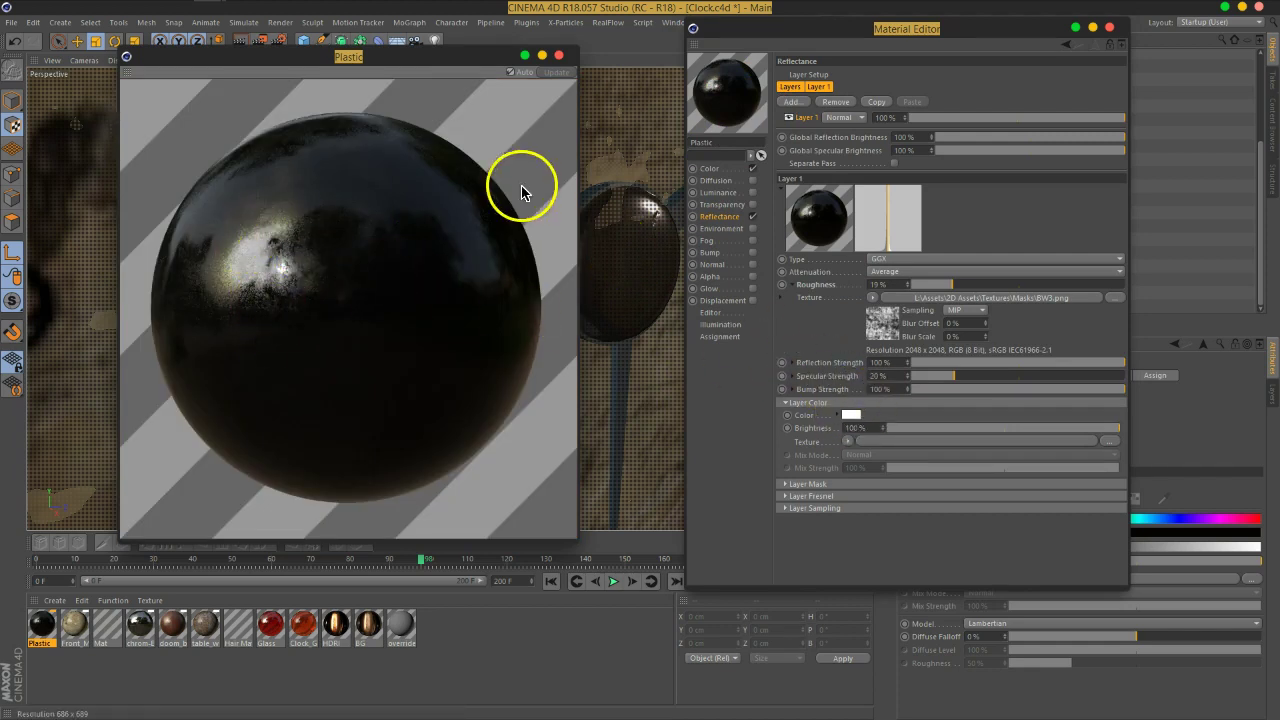
{"action": "left_click", "coordinate": [558, 55]}
{"action": "left_click_drag", "start_coordinate": [960, 289], "coordinate": [967, 290]}
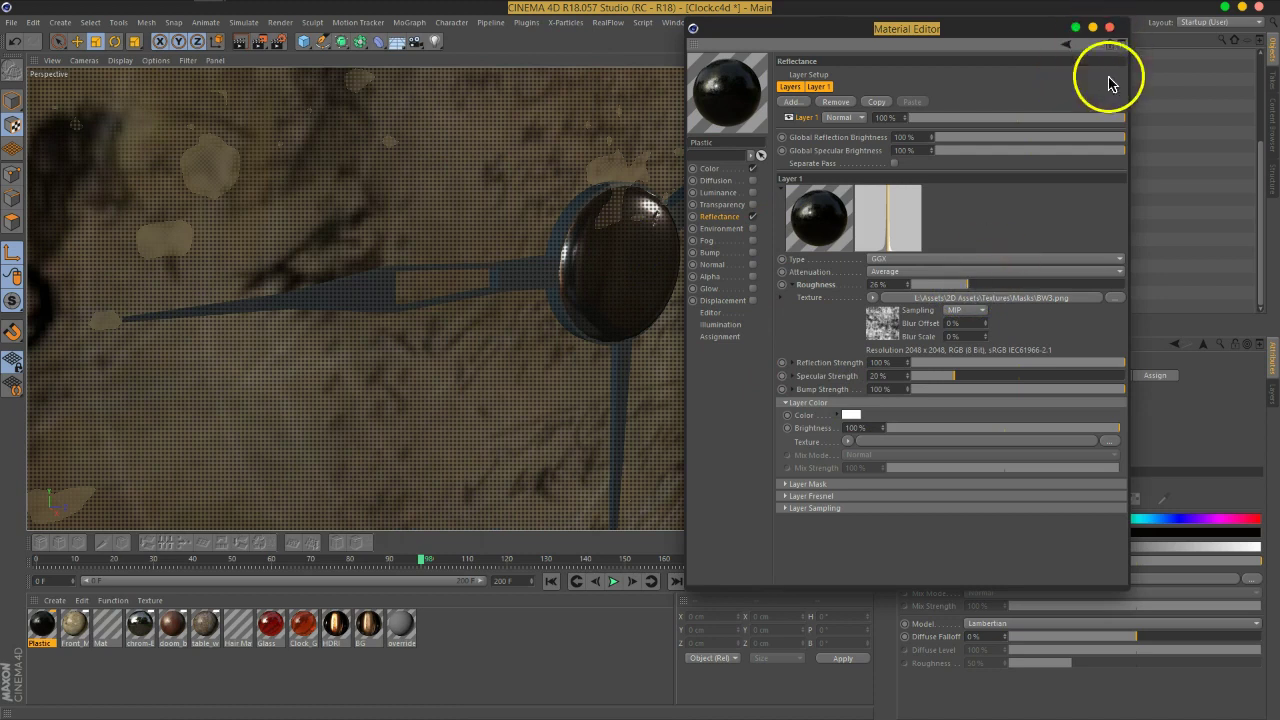
{"action": "left_click", "coordinate": [1109, 28]}
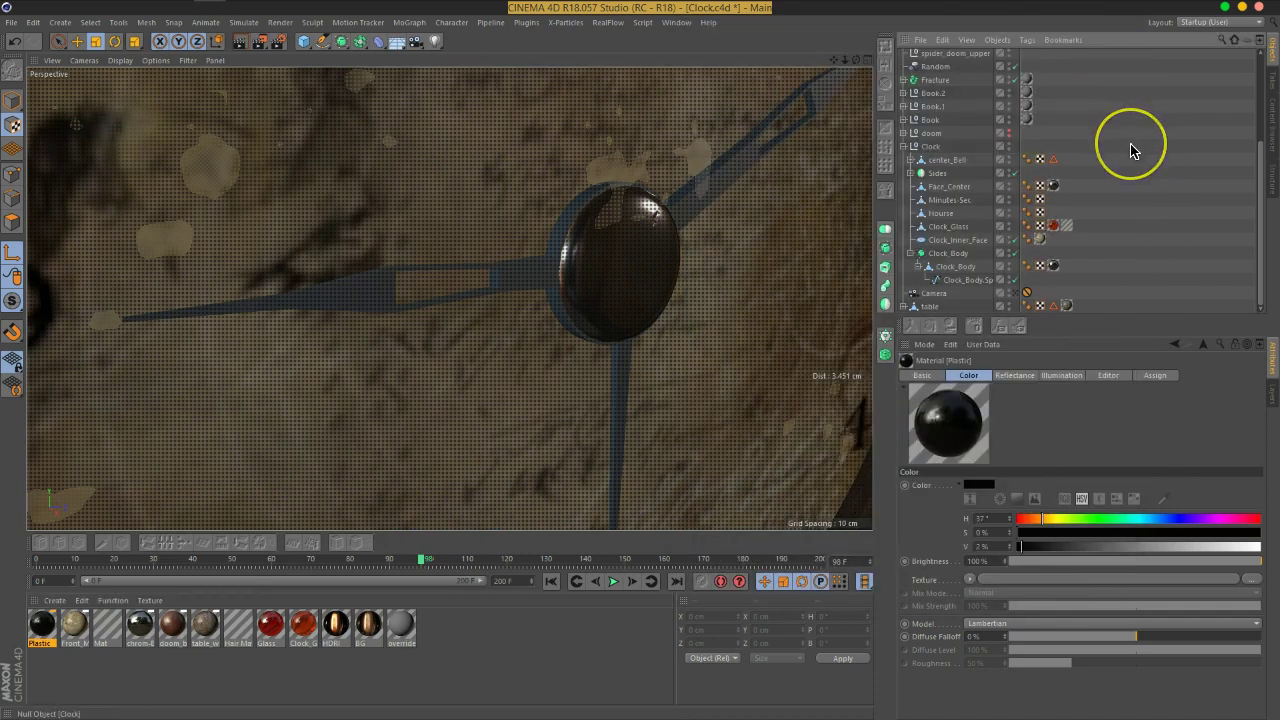
{"action": "key", "text": "ctrl+s"}
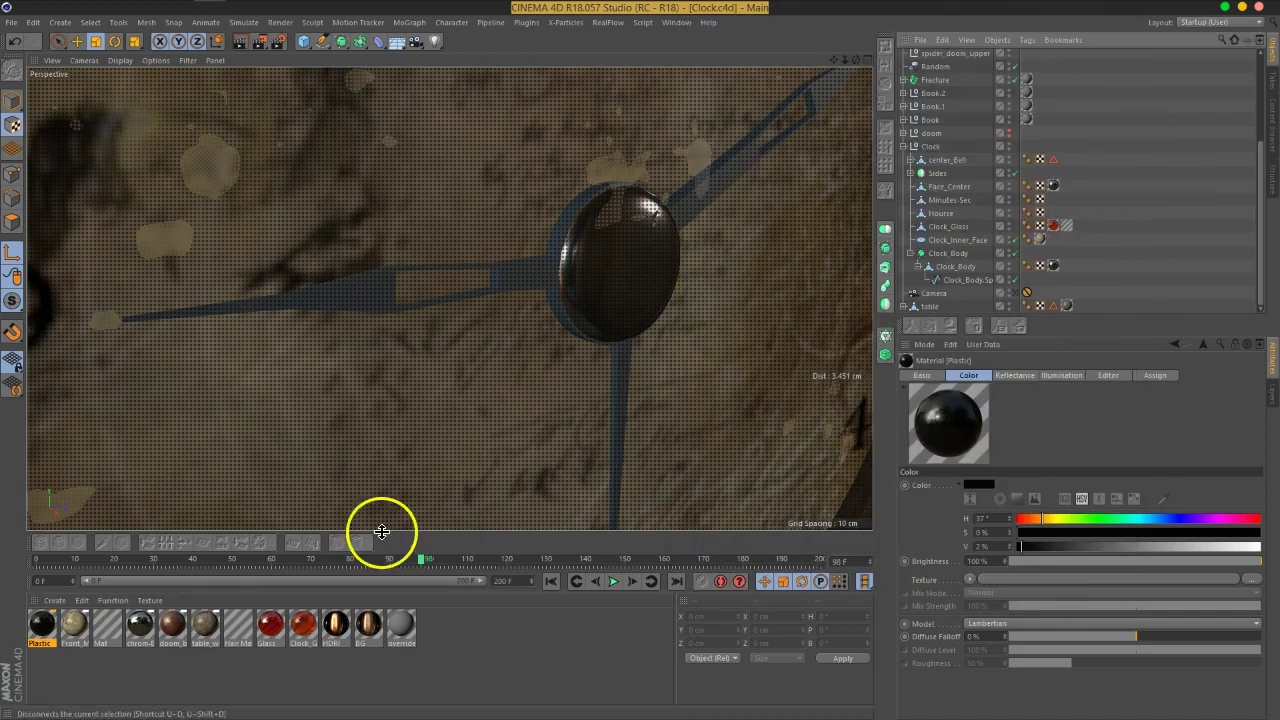
Apply the Plastic material to the Minutes-Sec object using Cubic projection
{"action": "left_click_drag", "start_coordinate": [45, 632], "coordinate": [966, 201]}
{"action": "left_click", "coordinate": [1027, 432]}
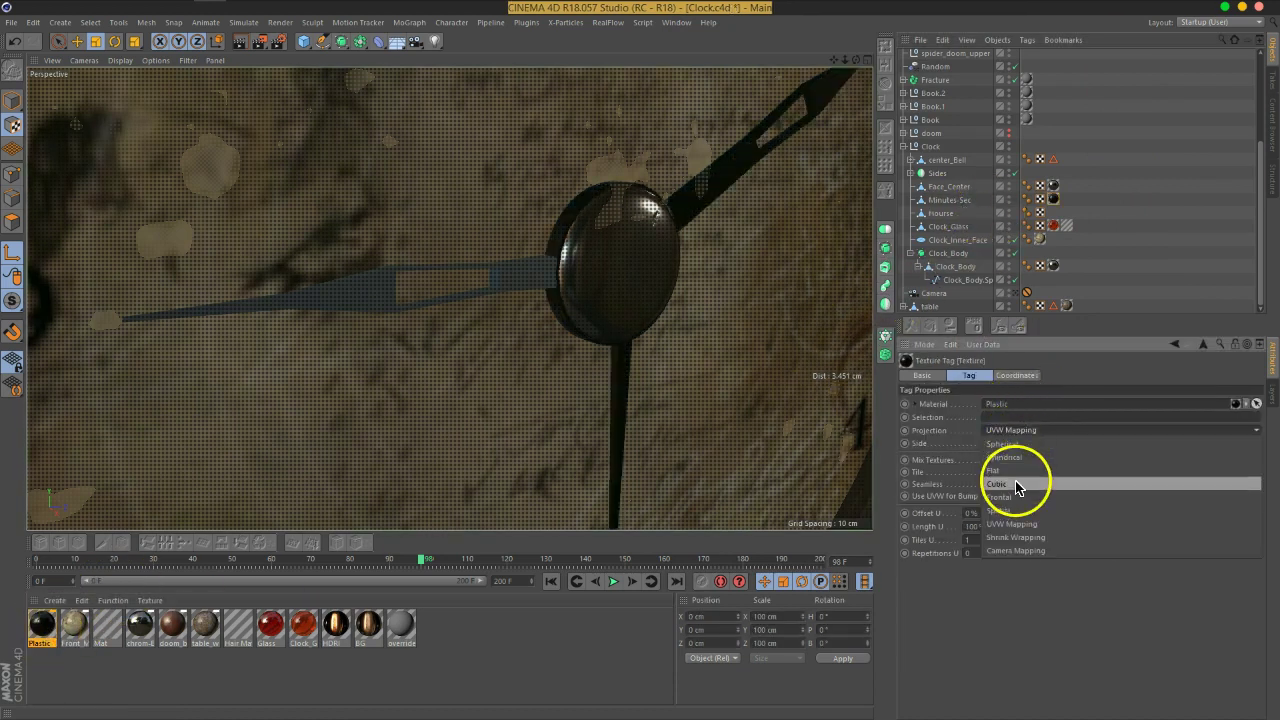
{"action": "left_click", "coordinate": [1020, 484]}
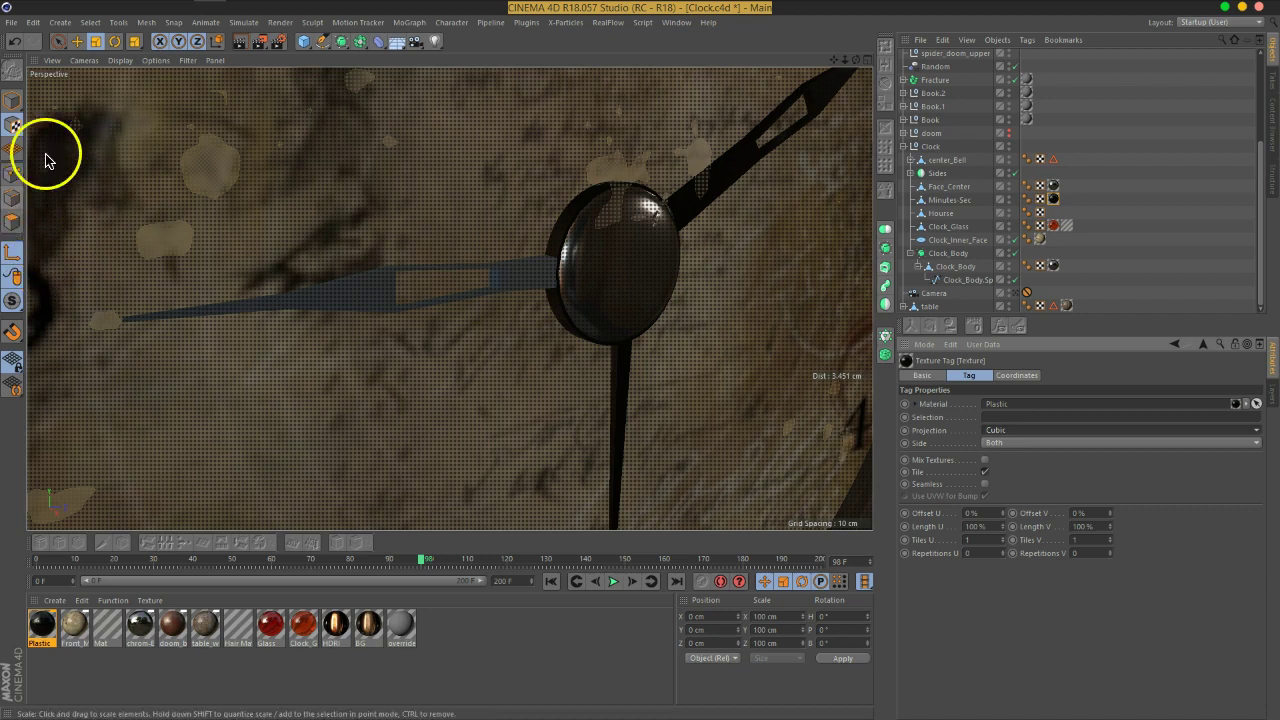
Scale the Minutes-Sec texture projection down uniformly to about 0.63 cm on all axes
{"action": "left_click", "coordinate": [966, 201]}
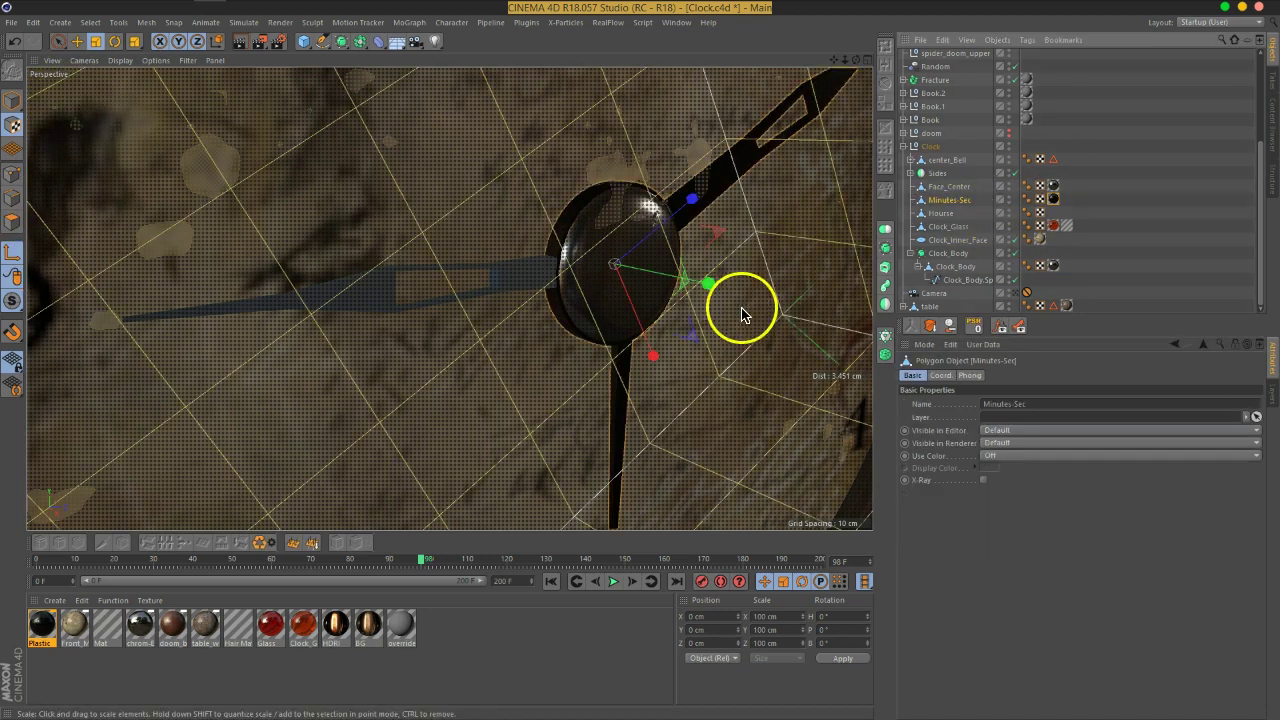
{"action": "left_click_drag", "start_coordinate": [777, 263], "coordinate": [563, 343], "text": "alt"}
{"action": "left_click_drag", "start_coordinate": [700, 251], "coordinate": [405, 460]}
{"action": "left_click_drag", "start_coordinate": [543, 371], "coordinate": [626, 221], "text": "alt"}
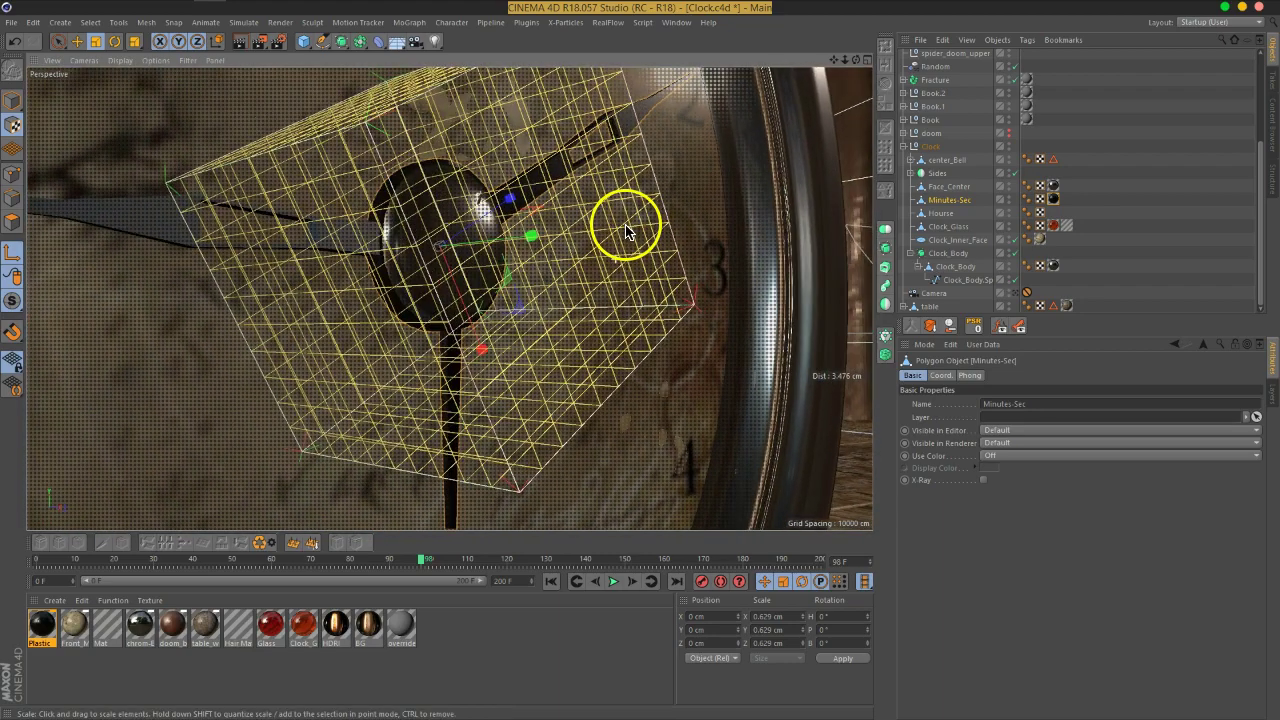
Copy the Plastic texture tag from Minutes-Sec to the Hourse object and clear the selection
{"action": "left_click", "coordinate": [1057, 199]}
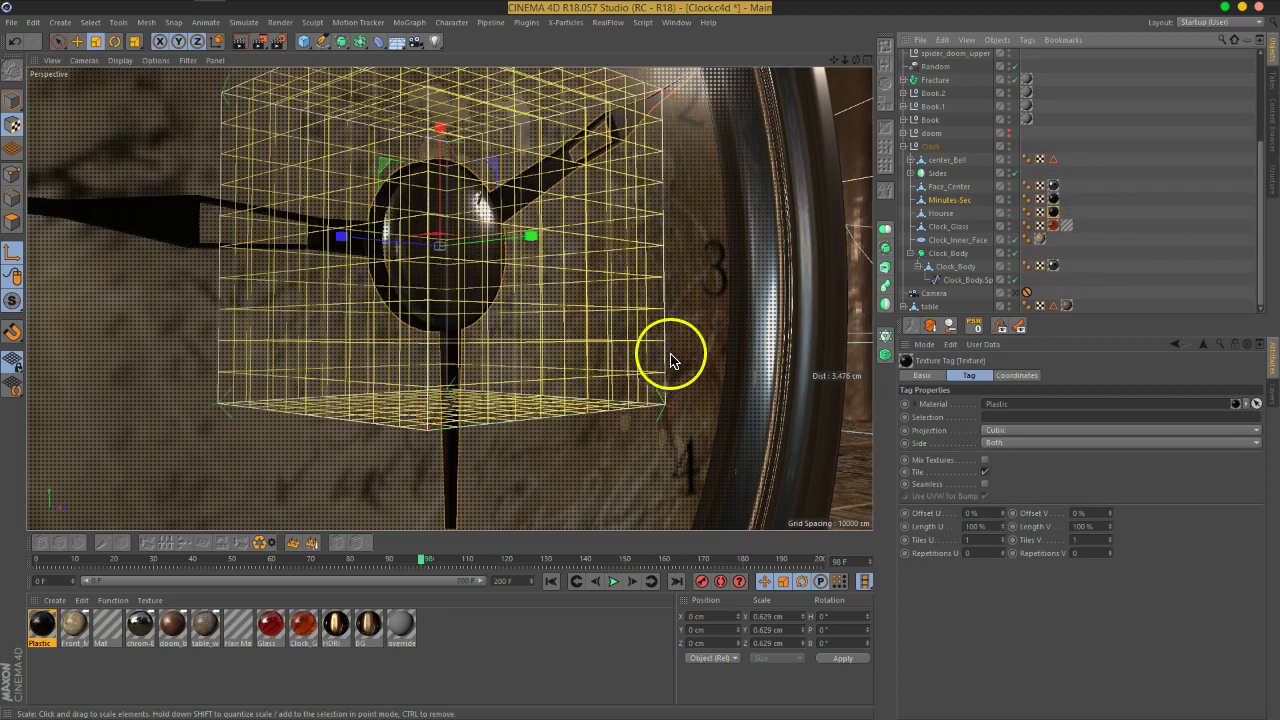
{"action": "scroll", "coordinate": [667, 327], "scroll_direction": "down", "scroll_amount": 5}
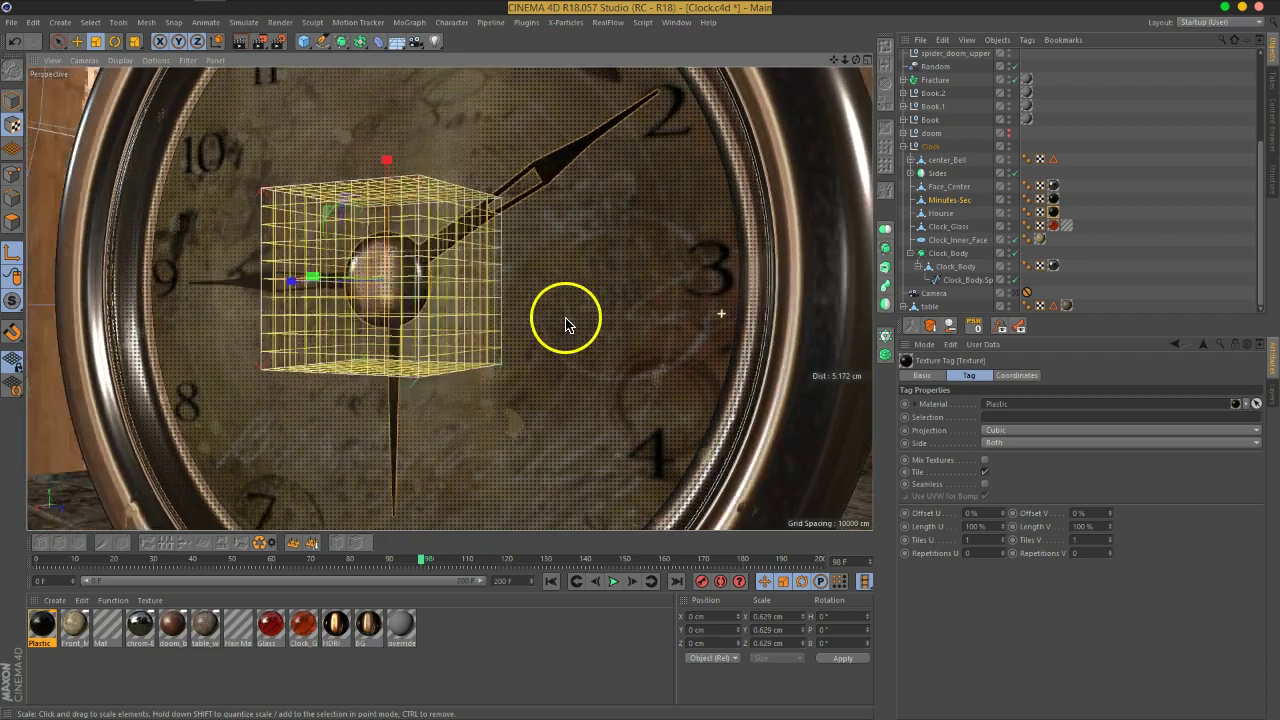
{"action": "scroll", "coordinate": [650, 315], "scroll_direction": "up", "scroll_amount": 3}
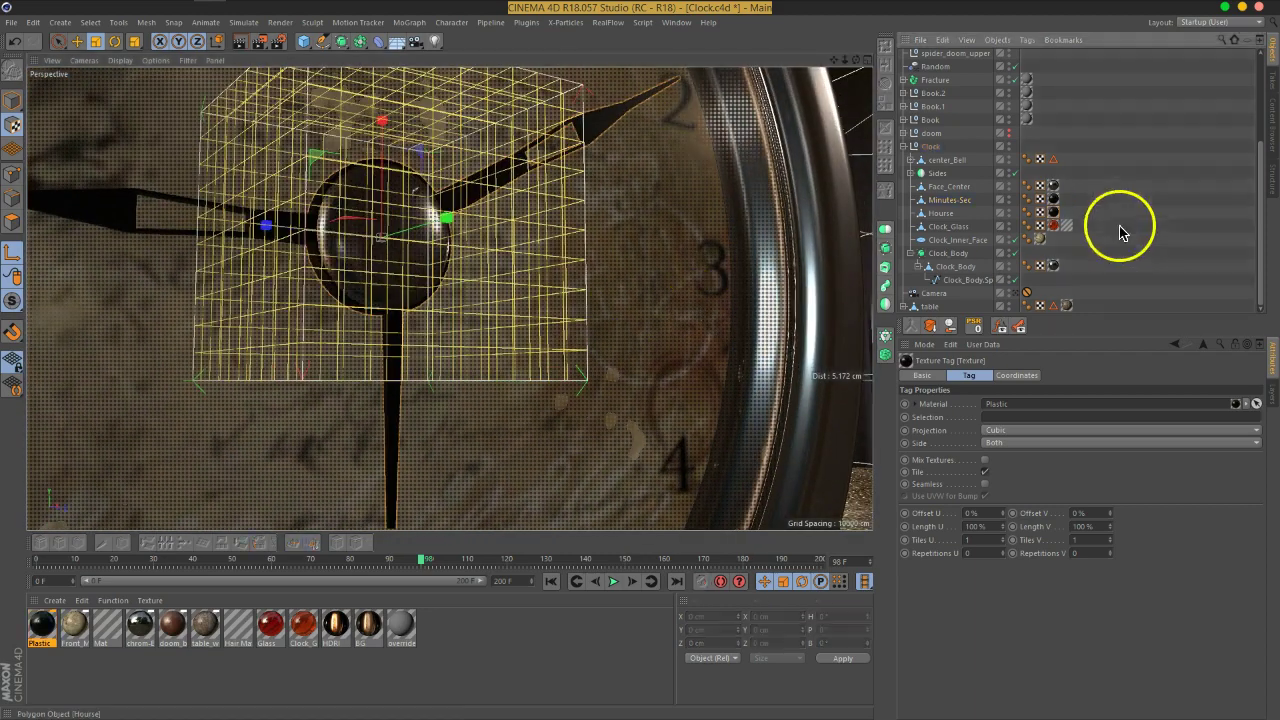
{"action": "left_click", "coordinate": [1120, 229]}
Duplicate the chrom-Body material and rename the copy chrom-Parts
{"action": "scroll", "coordinate": [656, 362], "scroll_direction": "down", "scroll_amount": 8}
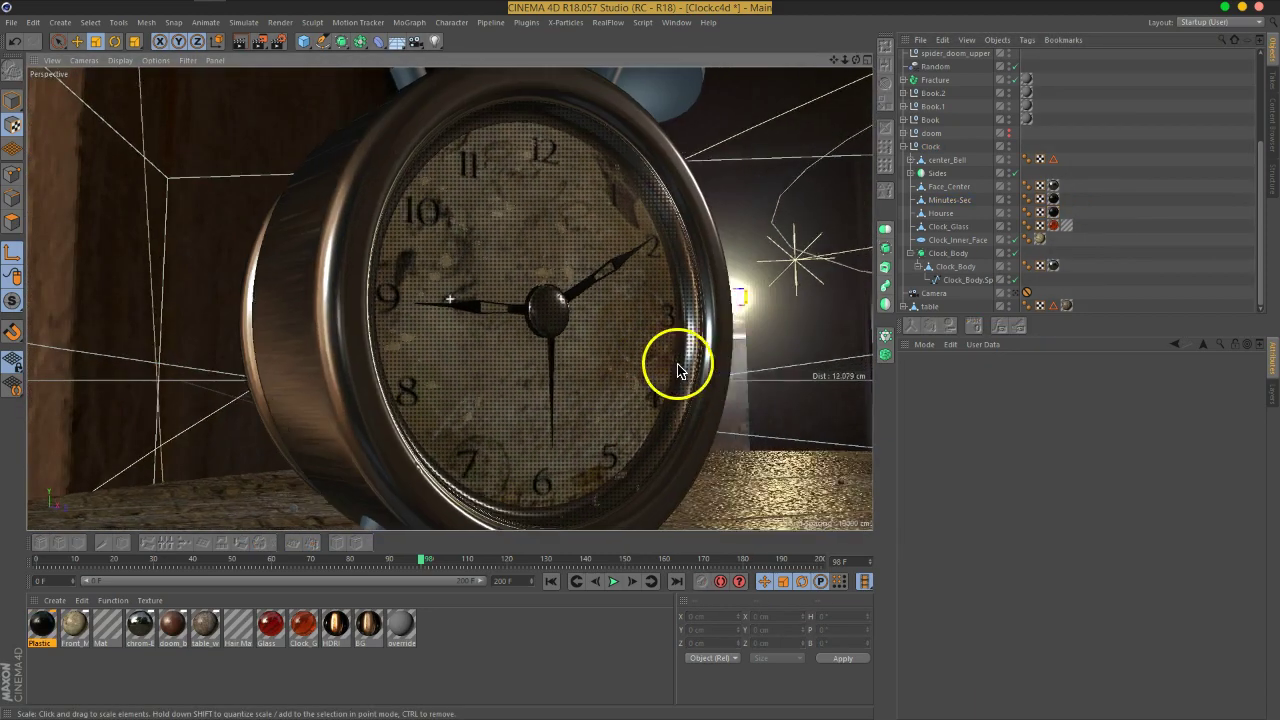
{"action": "left_click_drag", "start_coordinate": [528, 365], "coordinate": [311, 562], "text": "alt"}
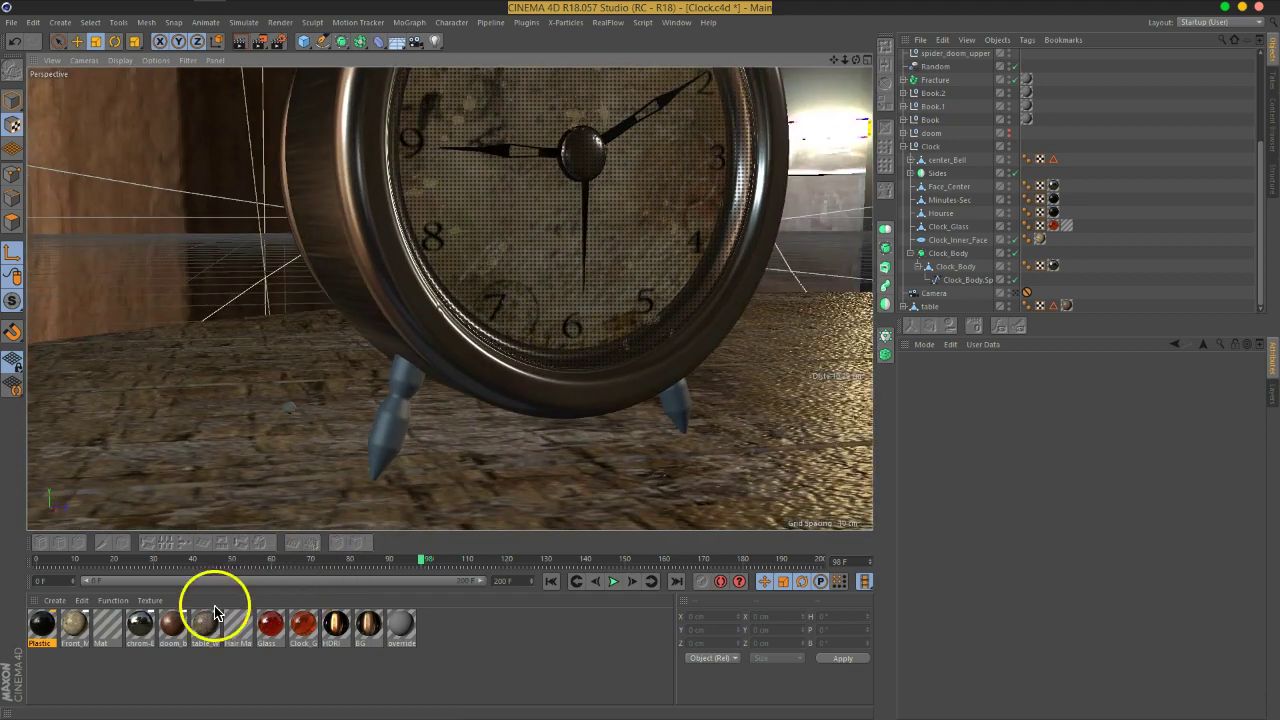
{"action": "left_click", "coordinate": [140, 626]}
{"action": "left_click_drag", "start_coordinate": [148, 640], "coordinate": [181, 659], "text": "ctrl"}
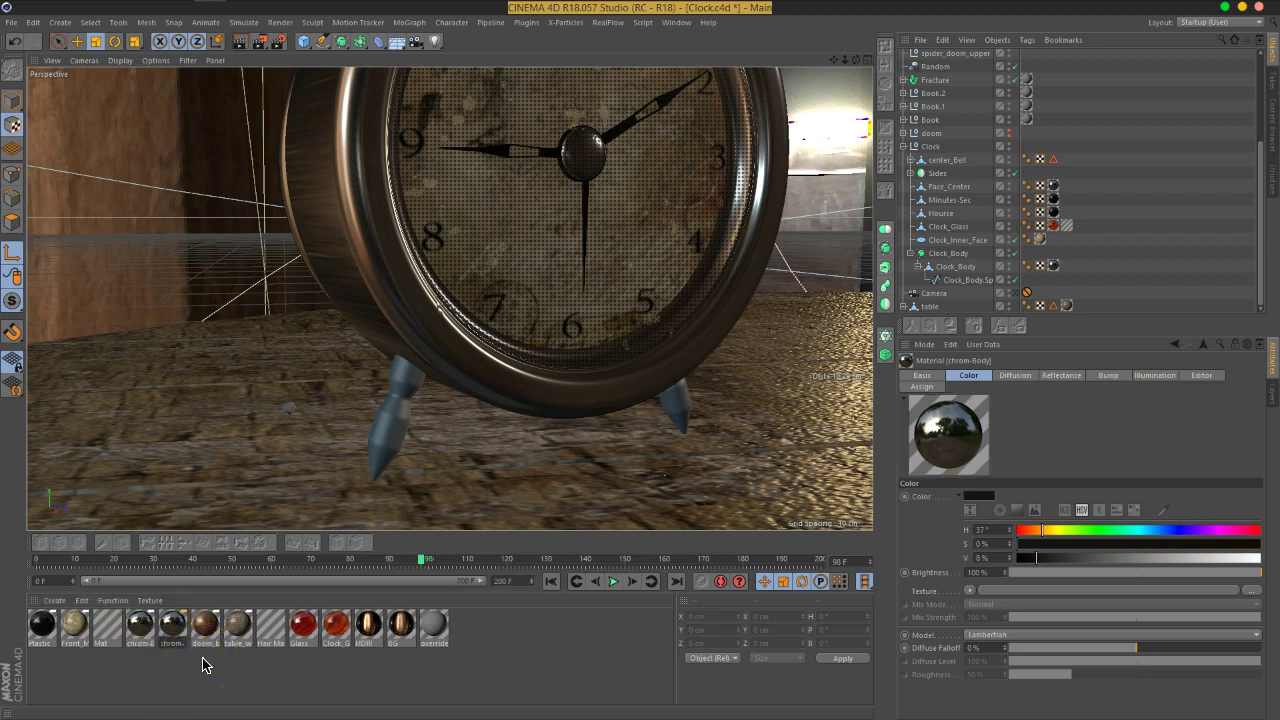
{"action": "key", "text": "Return"}
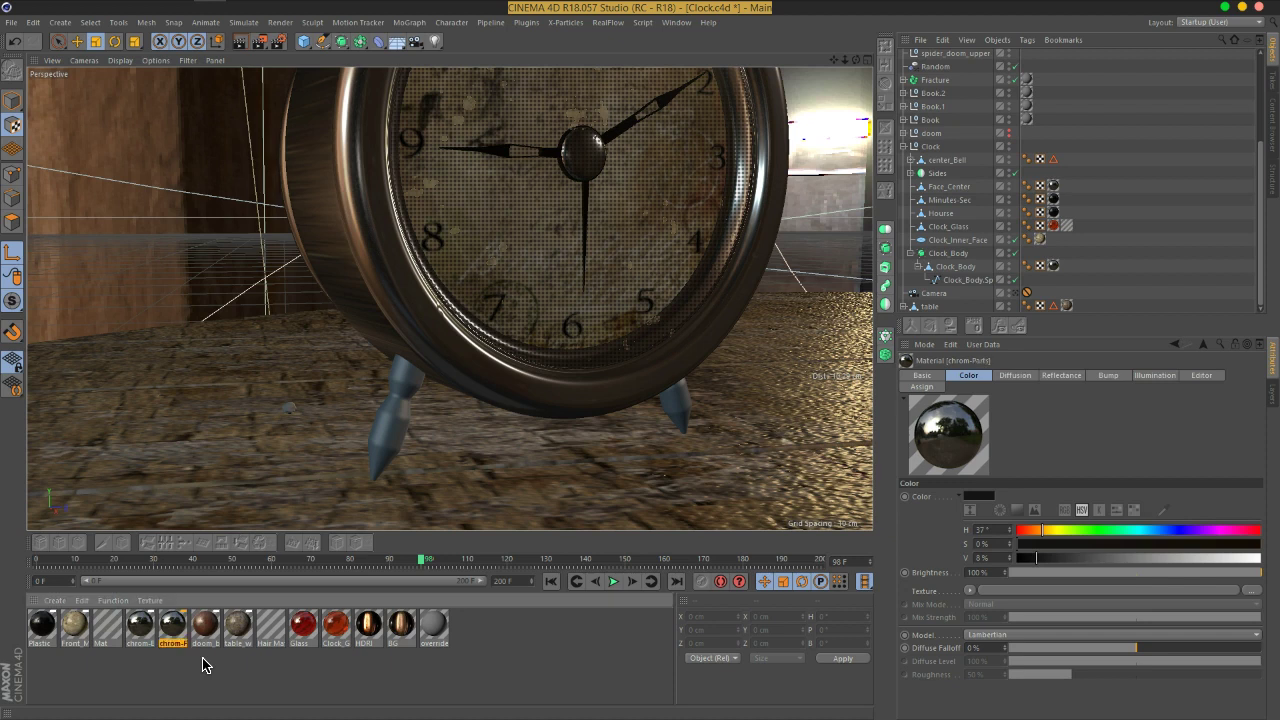
Set the chrom-Parts material's diffusion mix strength to 45% and its reflectance roughness to 21%
{"action": "double_click", "coordinate": [174, 626]}
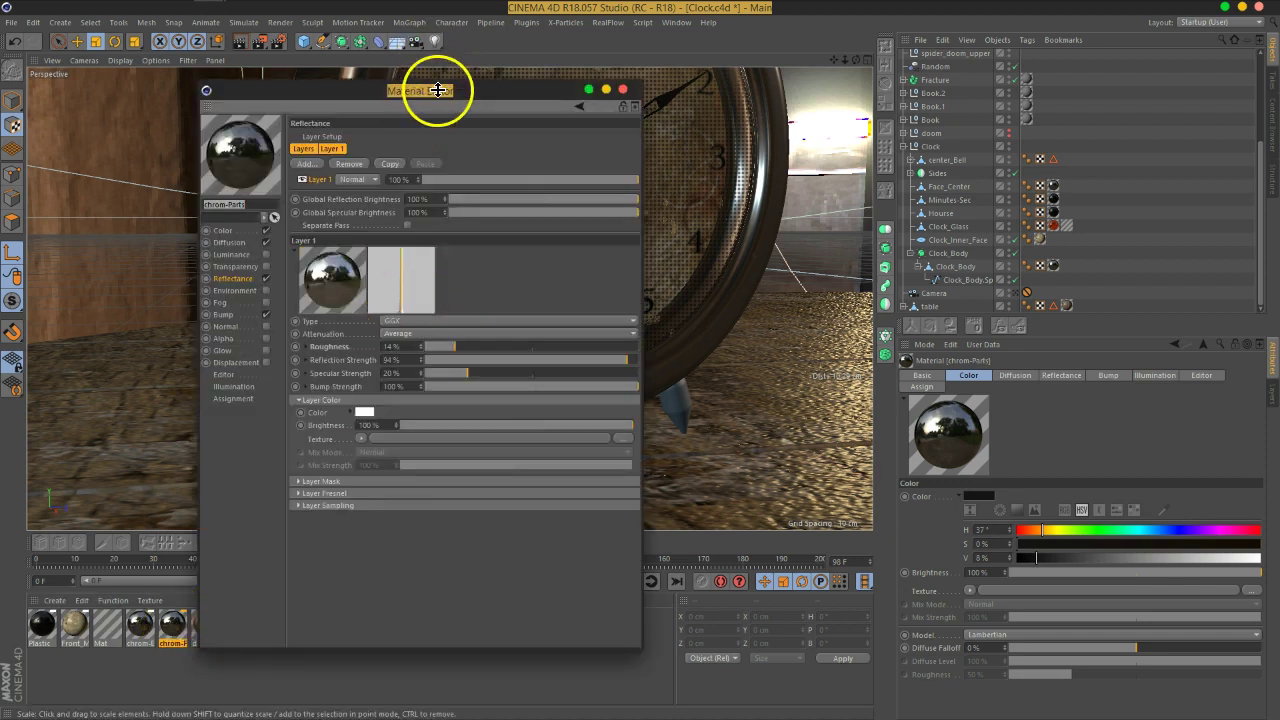
{"action": "left_click_drag", "start_coordinate": [430, 90], "coordinate": [772, 78]}
{"action": "left_click", "coordinate": [569, 224]}
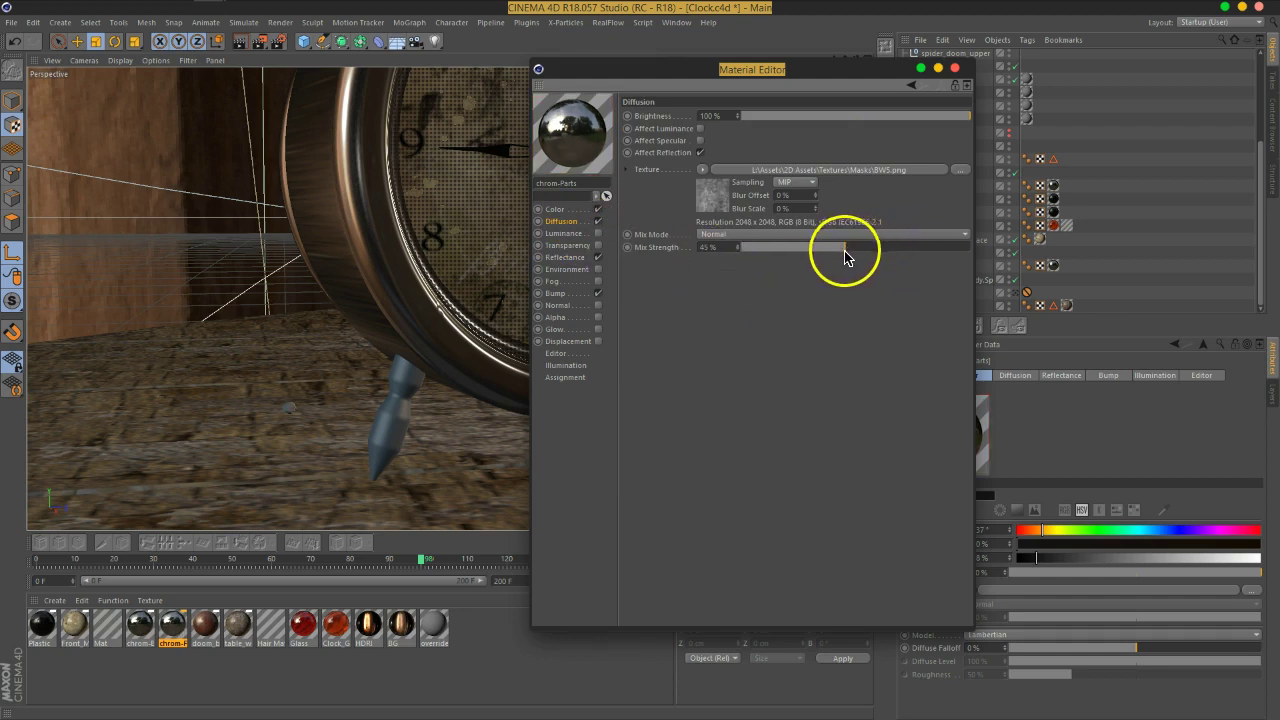
{"action": "left_click", "coordinate": [566, 257]}
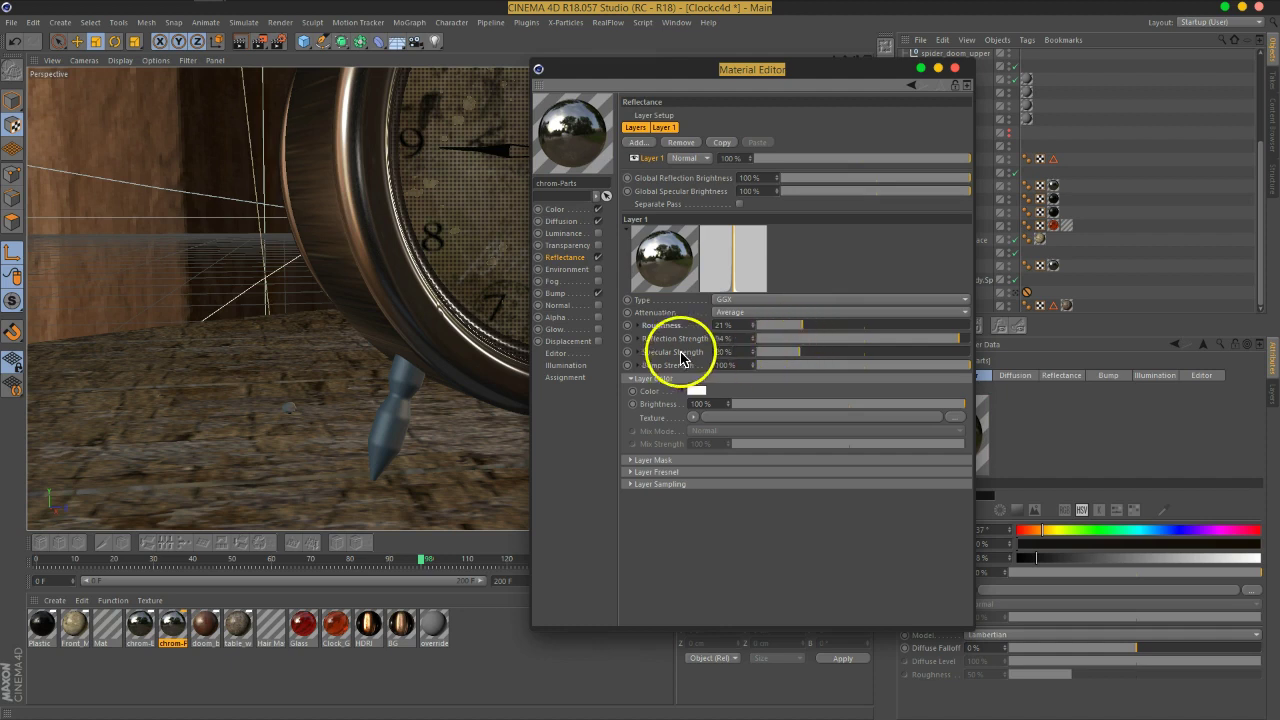
In chrom-Parts' roughness shader, load BW36.png without copying it into the project and shift the gradient's white knot slightly toward black
{"action": "left_click", "coordinate": [632, 324]}
{"action": "left_click", "coordinate": [752, 343]}
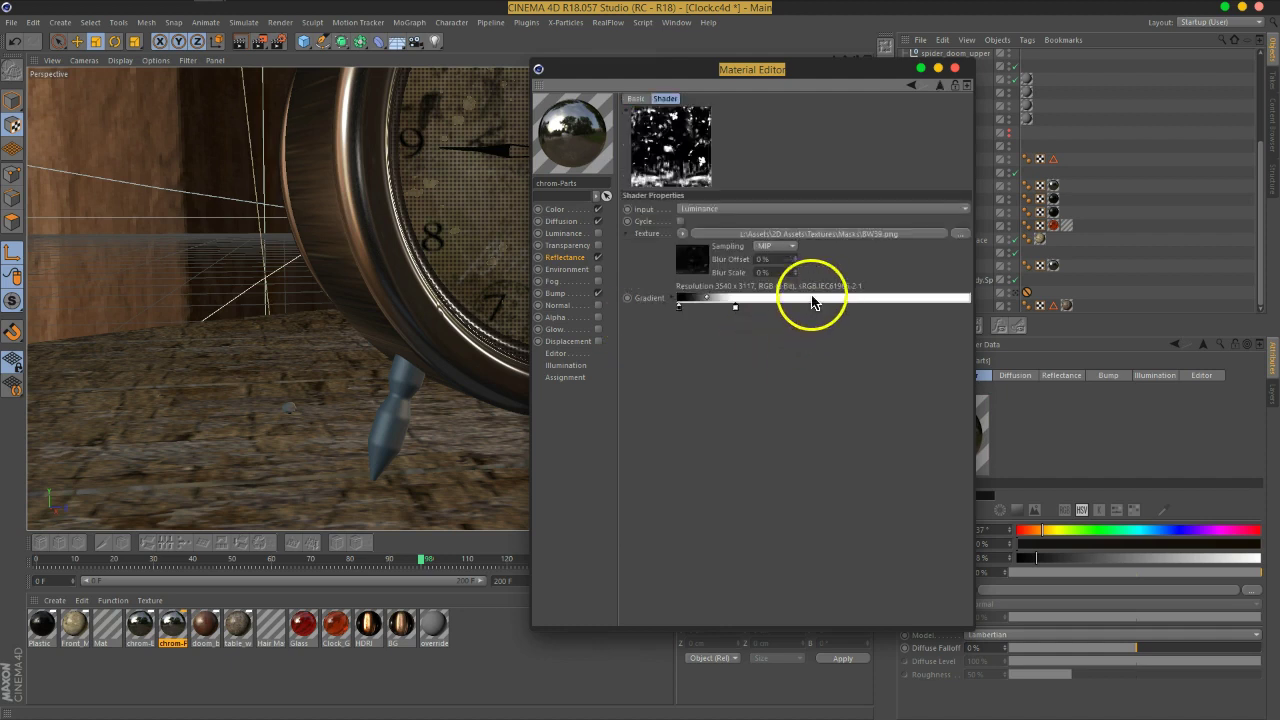
{"action": "left_click", "coordinate": [962, 238]}
{"action": "left_click", "coordinate": [729, 380]}
{"action": "scroll", "coordinate": [831, 410], "scroll_direction": "down", "scroll_amount": 10}
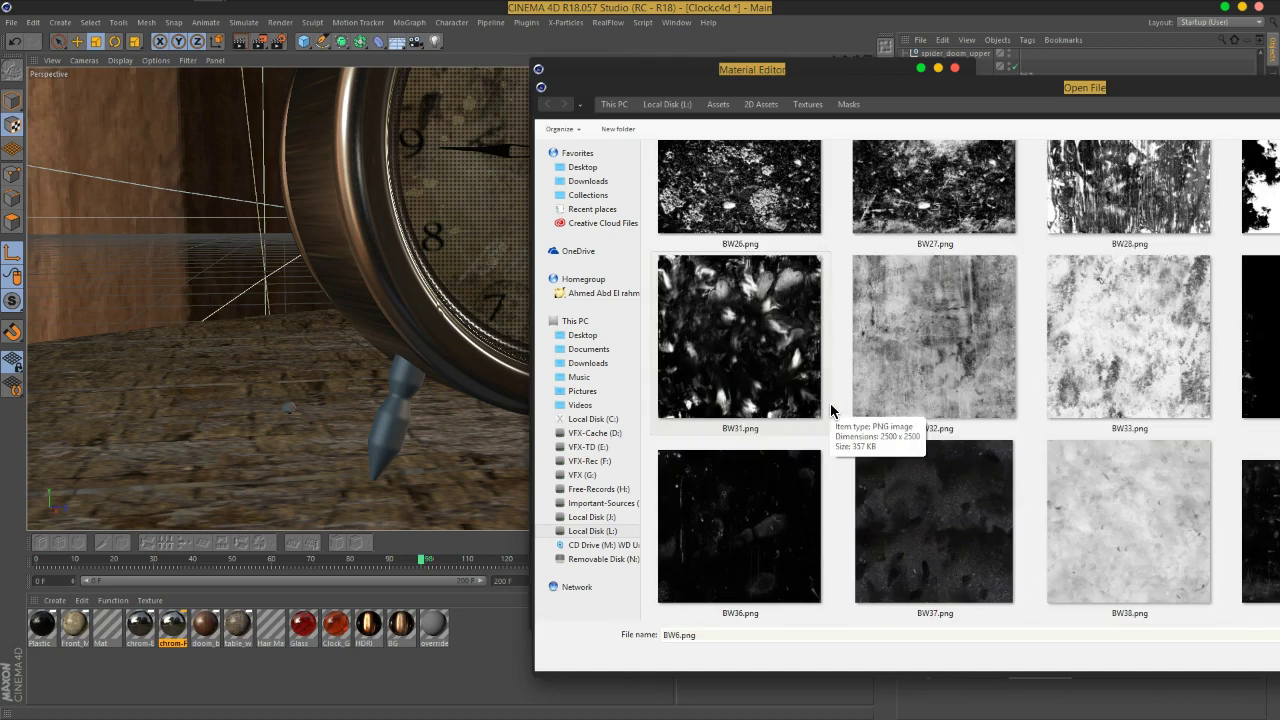
{"action": "double_click", "coordinate": [807, 518]}
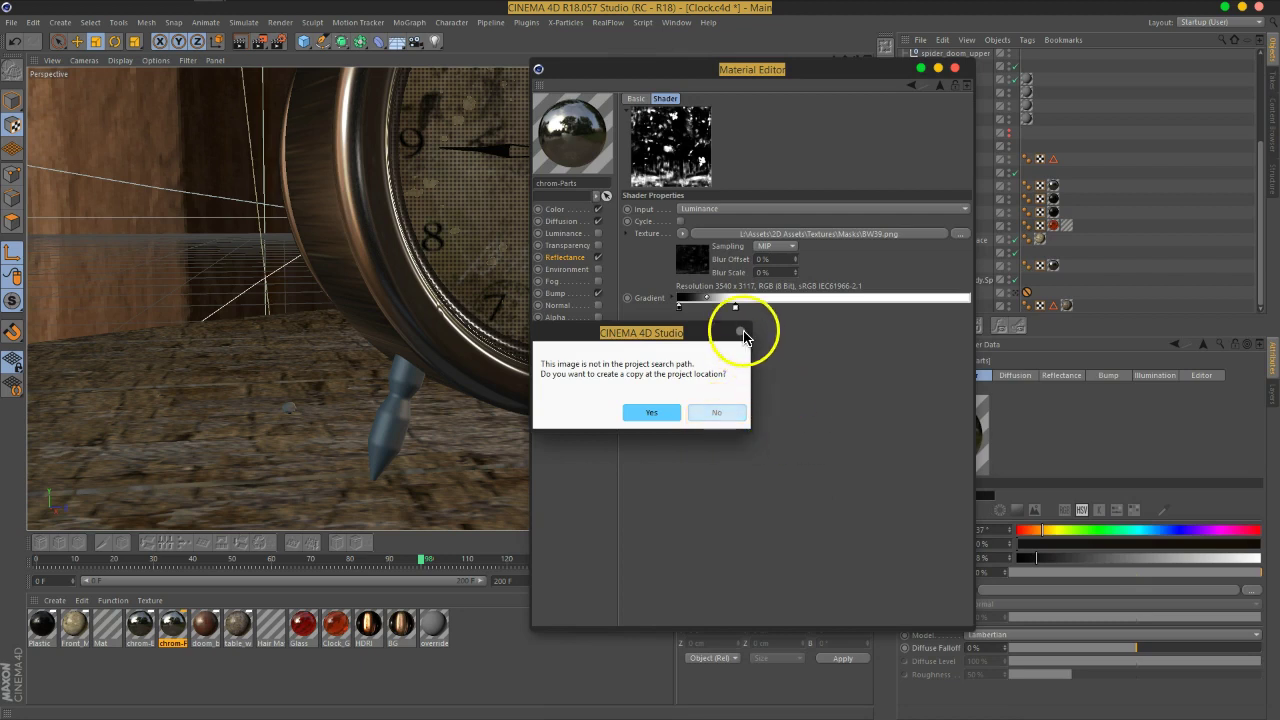
{"action": "left_click", "coordinate": [732, 412]}
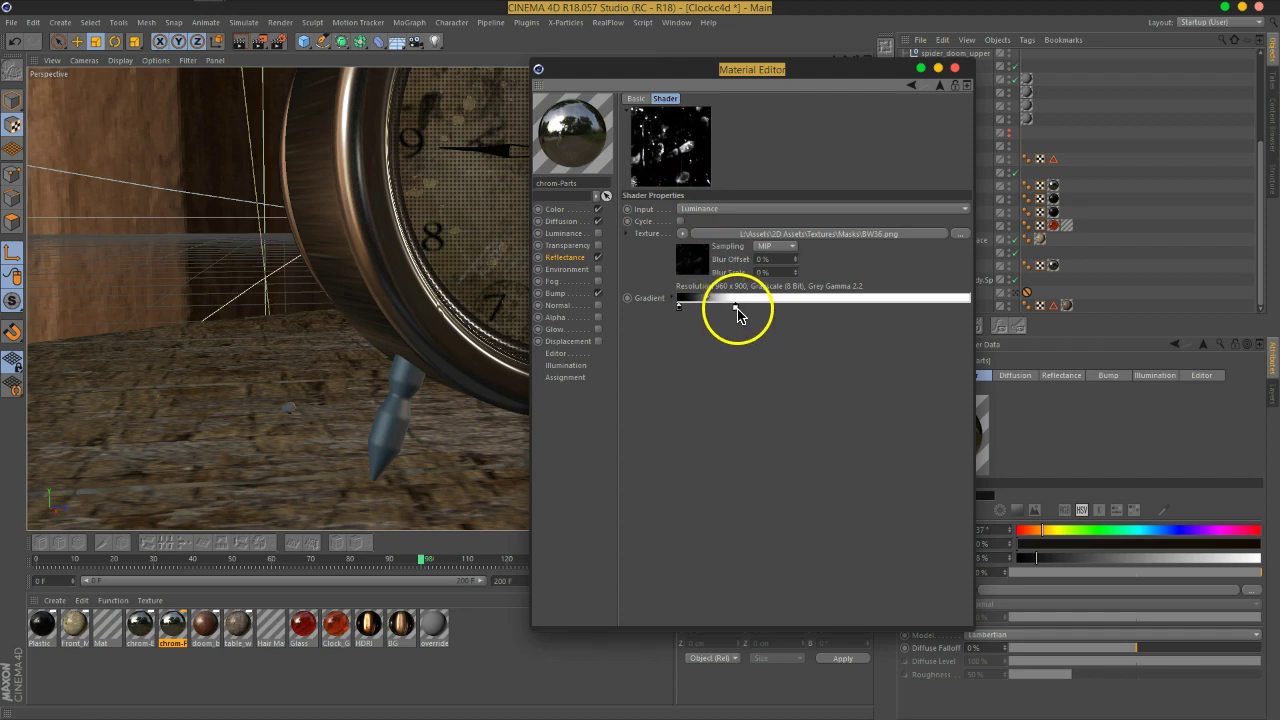
{"action": "left_click_drag", "start_coordinate": [737, 313], "coordinate": [729, 313]}
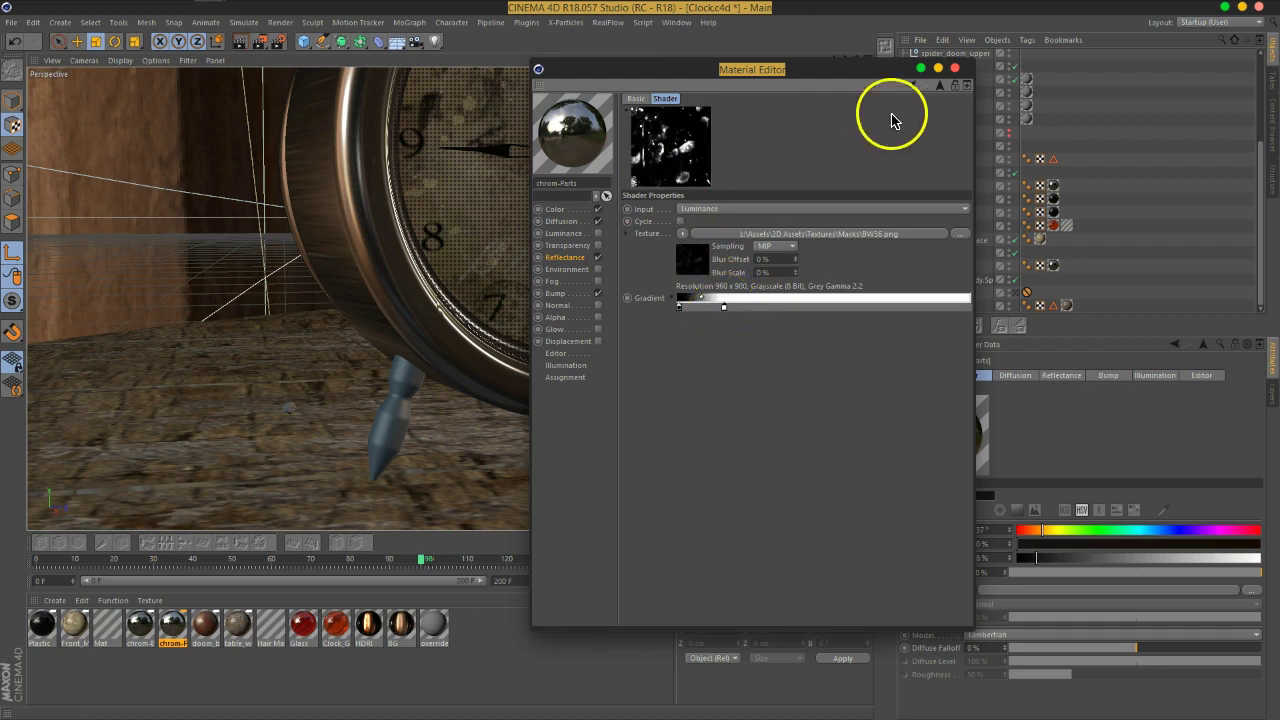
{"action": "left_click", "coordinate": [958, 70]}
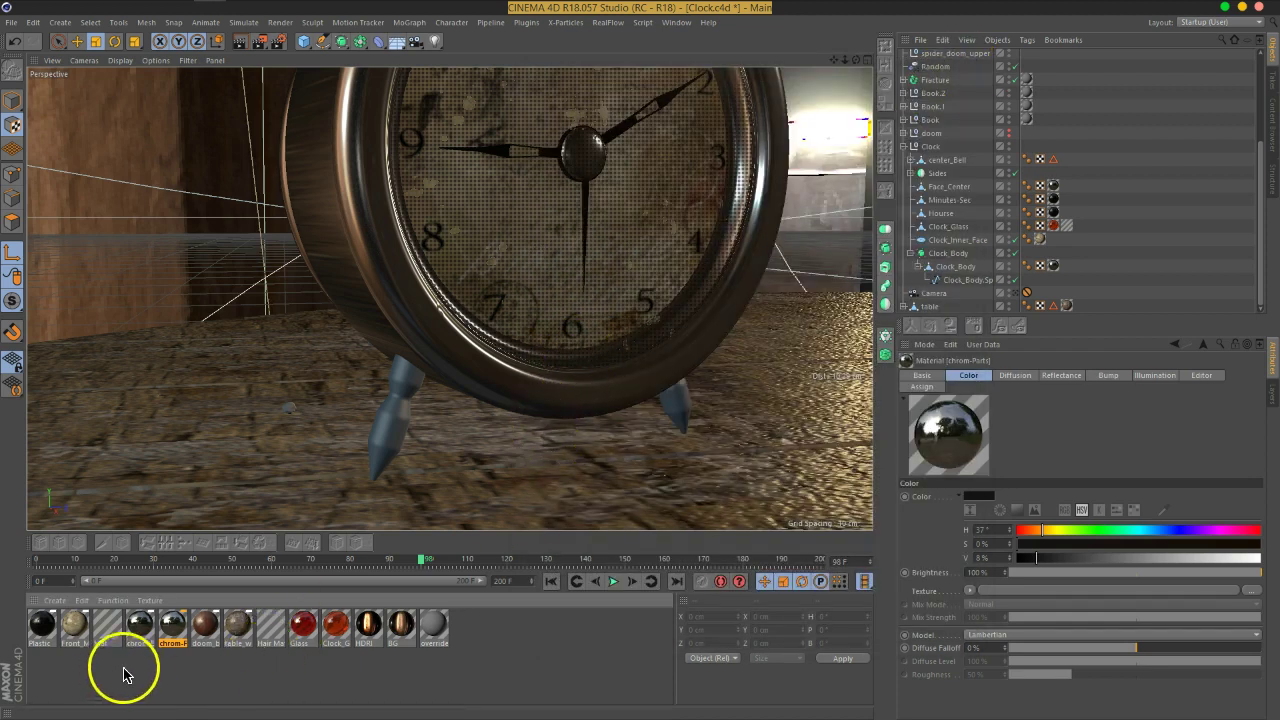
Apply chrom-Parts to the clock's leg object with Cubic projection and 3 tiles in both U and V
{"action": "left_click_drag", "start_coordinate": [172, 638], "coordinate": [945, 226]}
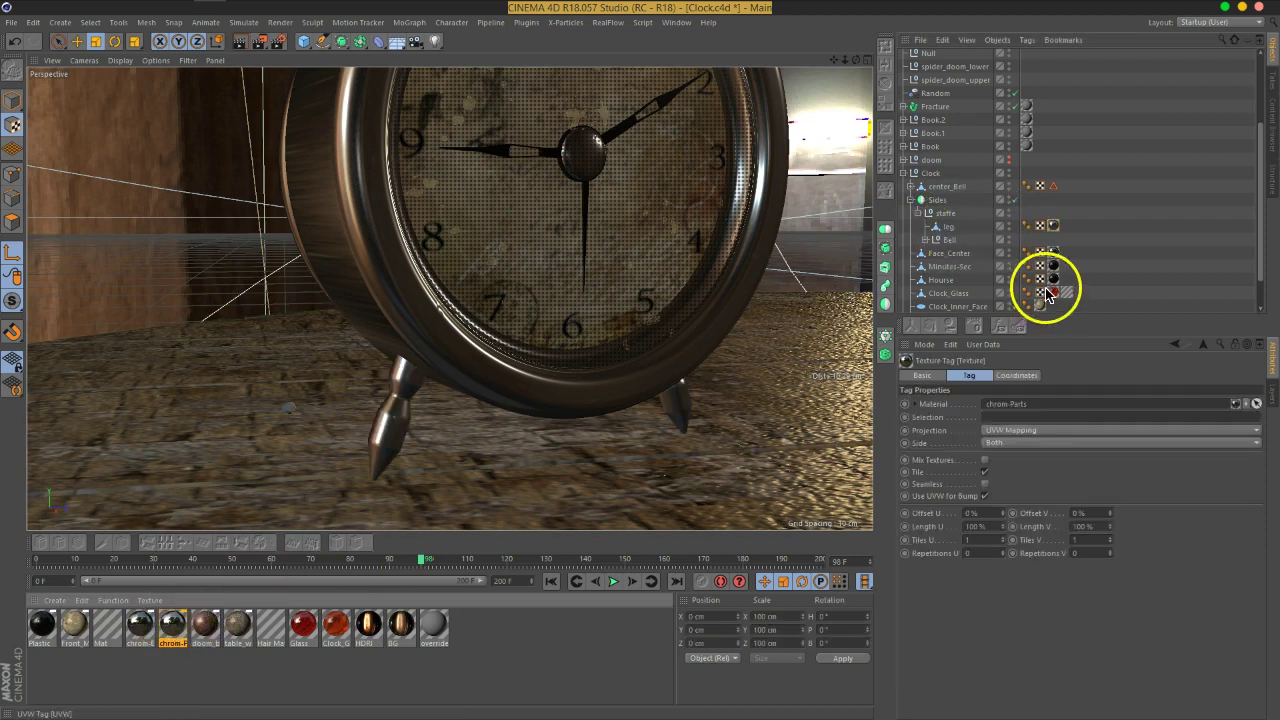
{"action": "left_click", "coordinate": [1025, 432]}
{"action": "left_click", "coordinate": [1014, 485]}
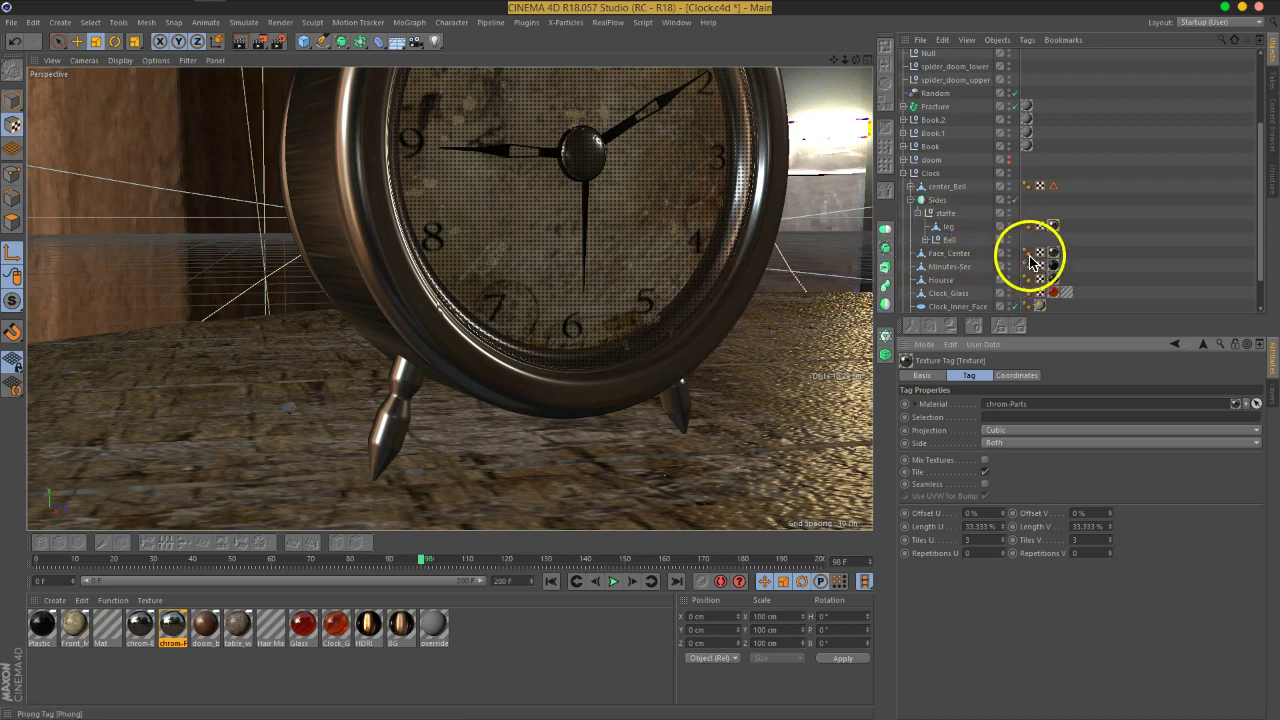
Expand the Bell group and copy the chrom-Parts texture tag to its Capsule, with 5 tiles in both U and V
{"action": "left_click", "coordinate": [927, 241]}
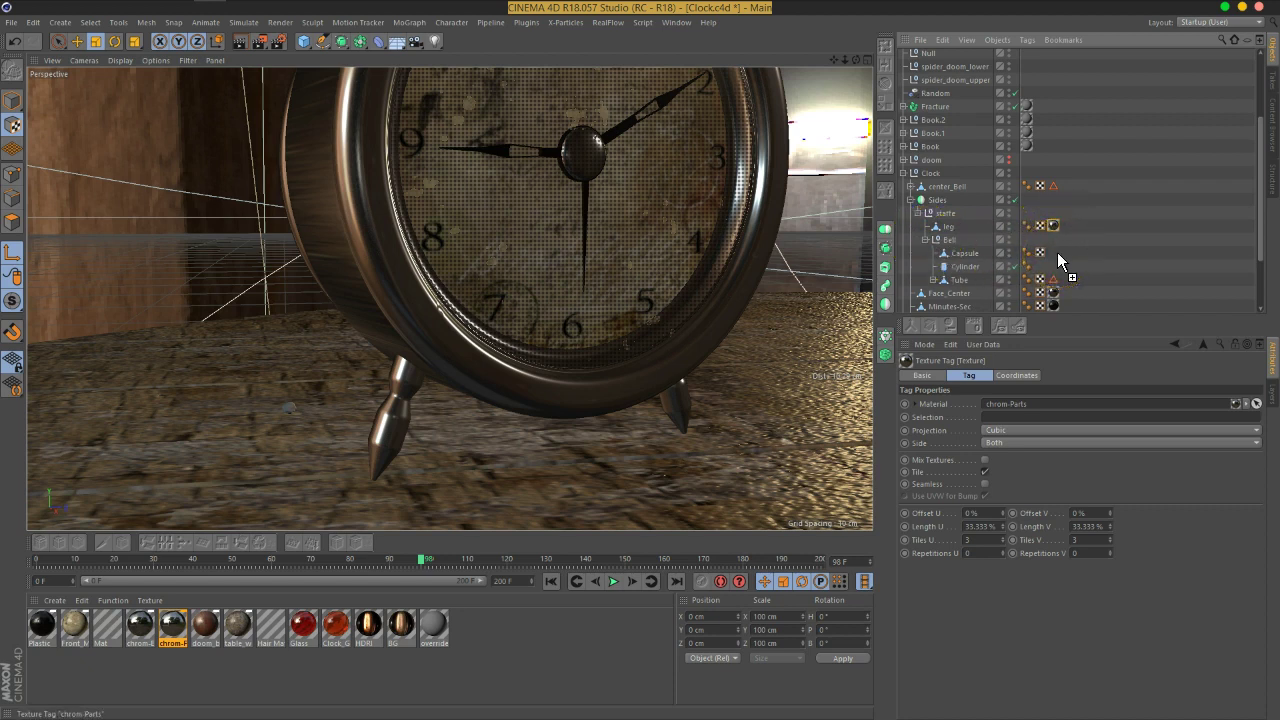
{"action": "left_click_drag", "start_coordinate": [1057, 252], "coordinate": [1057, 252]}
{"action": "left_click_drag", "start_coordinate": [694, 229], "coordinate": [323, 288], "text": "alt"}
{"action": "scroll", "coordinate": [323, 288], "scroll_direction": "up", "scroll_amount": 3}
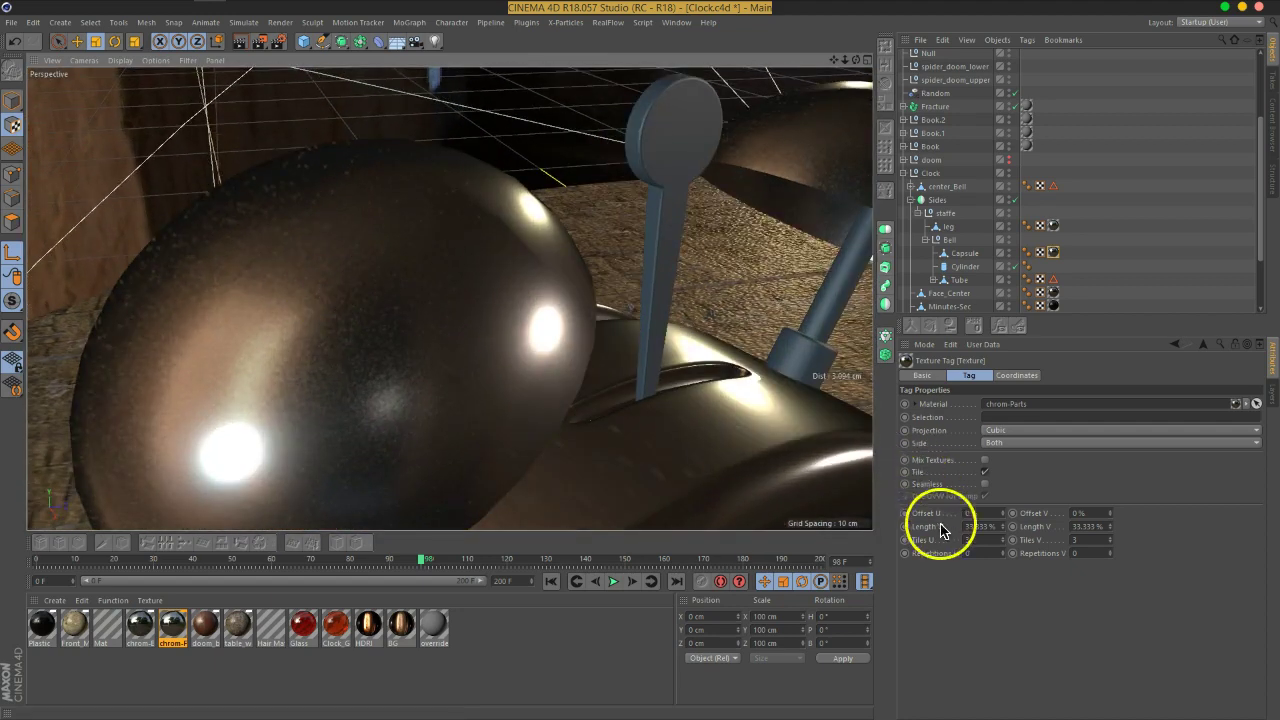
{"action": "double_click", "coordinate": [970, 540]}
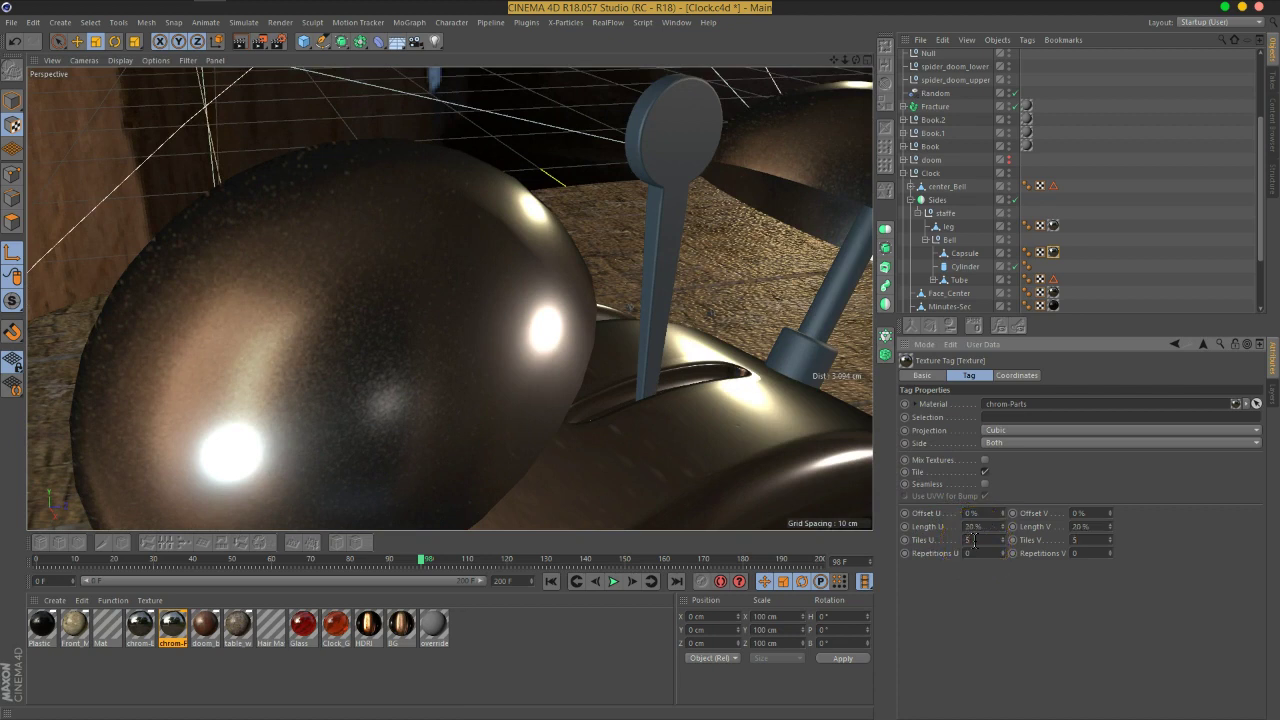
{"action": "scroll", "coordinate": [531, 257], "scroll_direction": "down", "scroll_amount": 3}
{"action": "scroll", "coordinate": [540, 288], "scroll_direction": "down", "scroll_amount": 3}
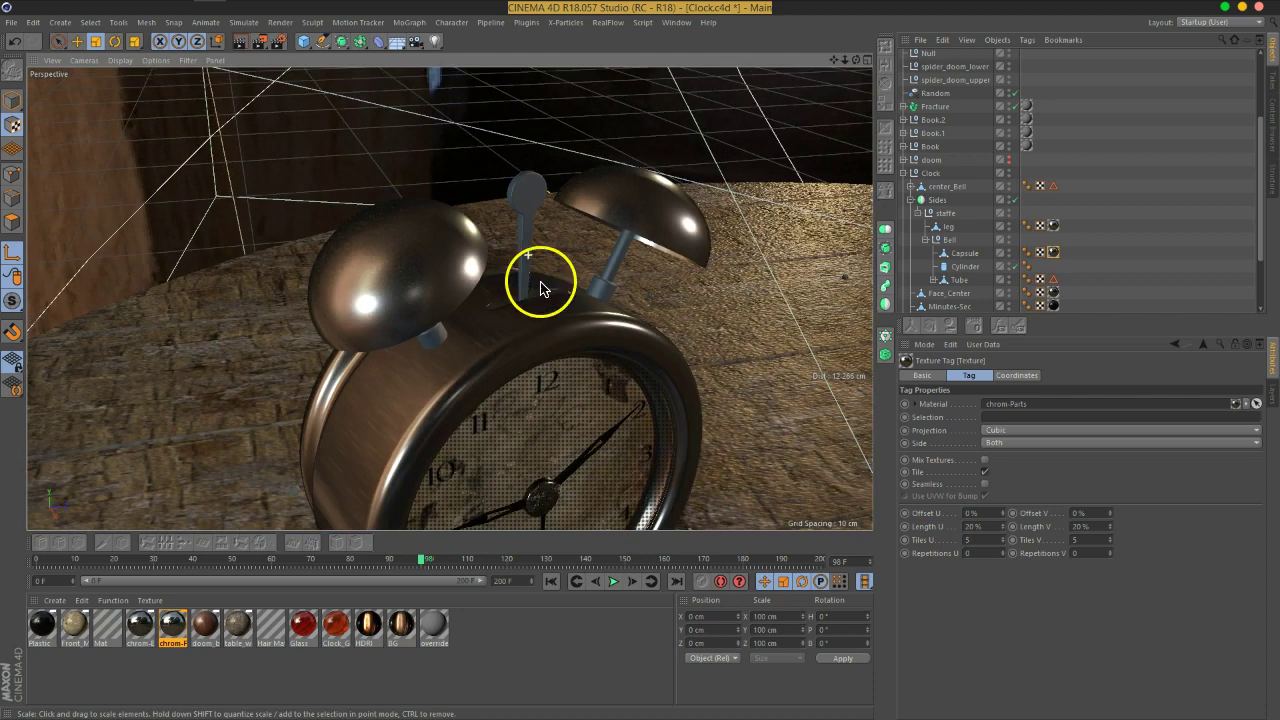
{"action": "left_click_drag", "start_coordinate": [589, 351], "coordinate": [594, 294], "text": "alt"}
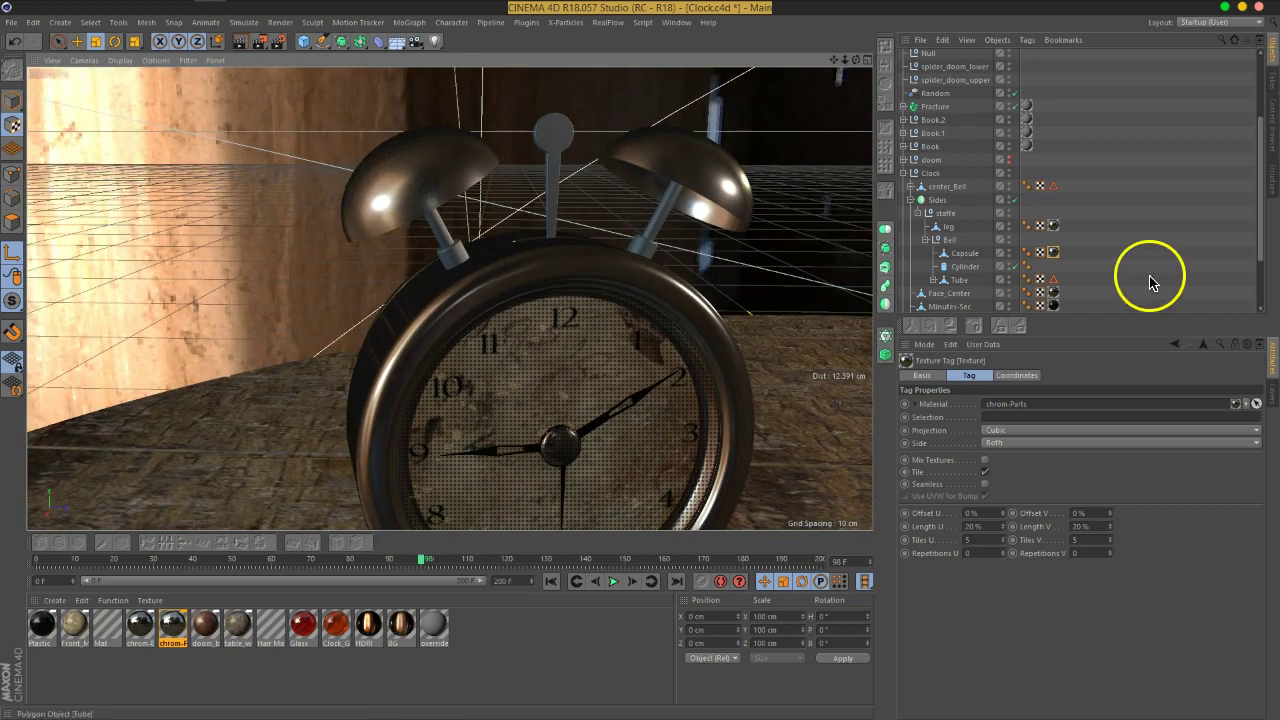
Copy the Capsule's chrom-Parts texture tag to the Tube at the base of the bell
{"action": "left_click", "coordinate": [960, 281]}
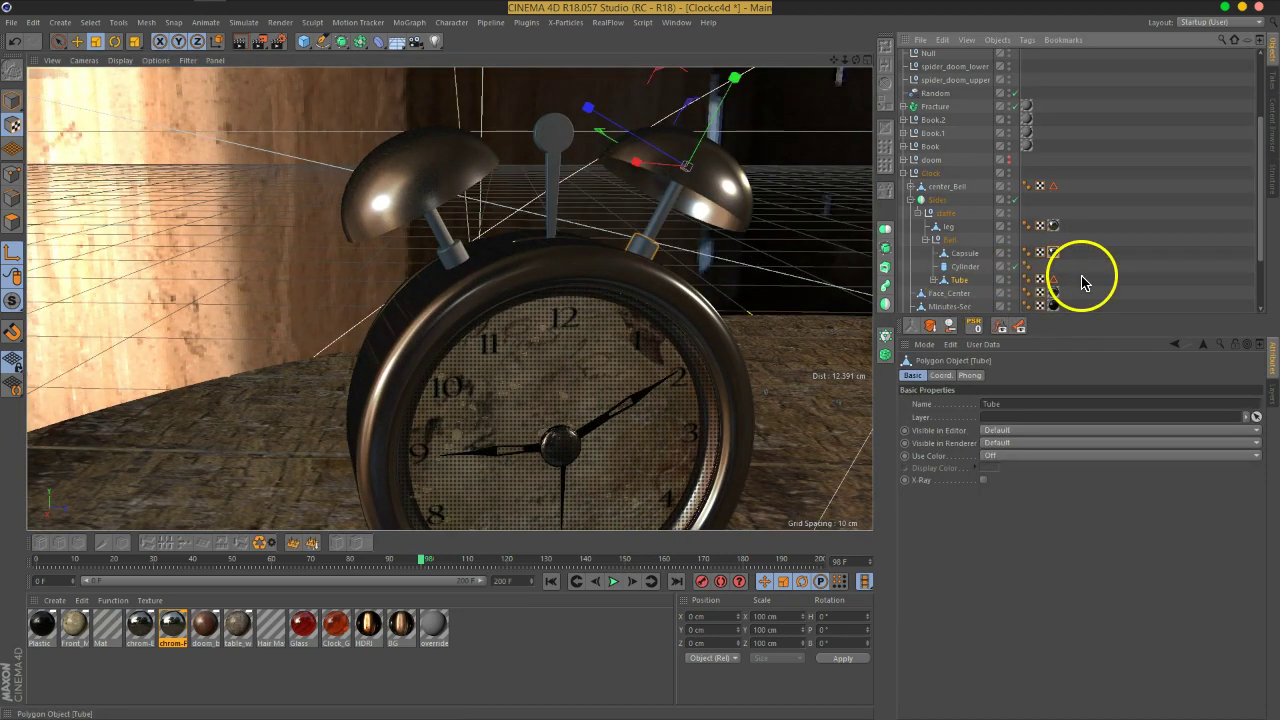
{"action": "left_click", "coordinate": [1052, 252]}
{"action": "left_click_drag", "start_coordinate": [1071, 280], "coordinate": [1067, 280], "text": "ctrl"}
{"action": "left_click", "coordinate": [1156, 298]}
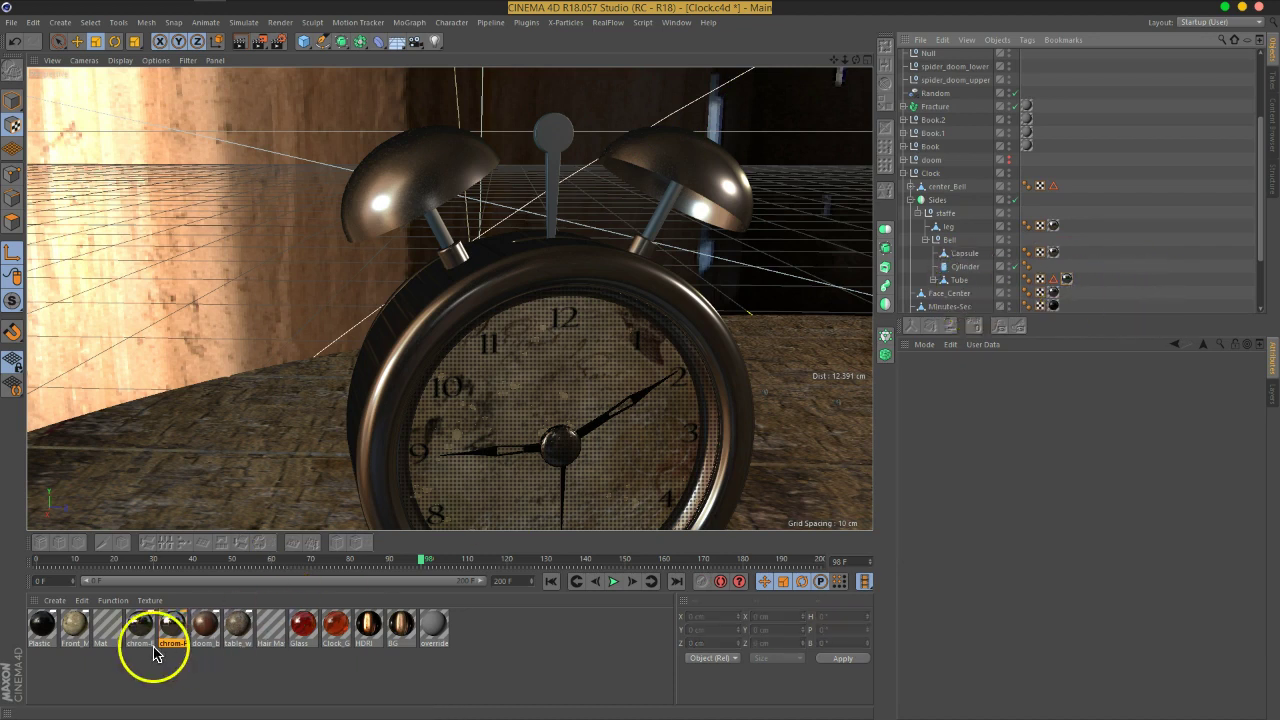
Apply the Plastic material to the bell's Cylinder with Cubic projection and 5 tiles in both U and V
{"action": "left_click_drag", "start_coordinate": [45, 632], "coordinate": [970, 265]}
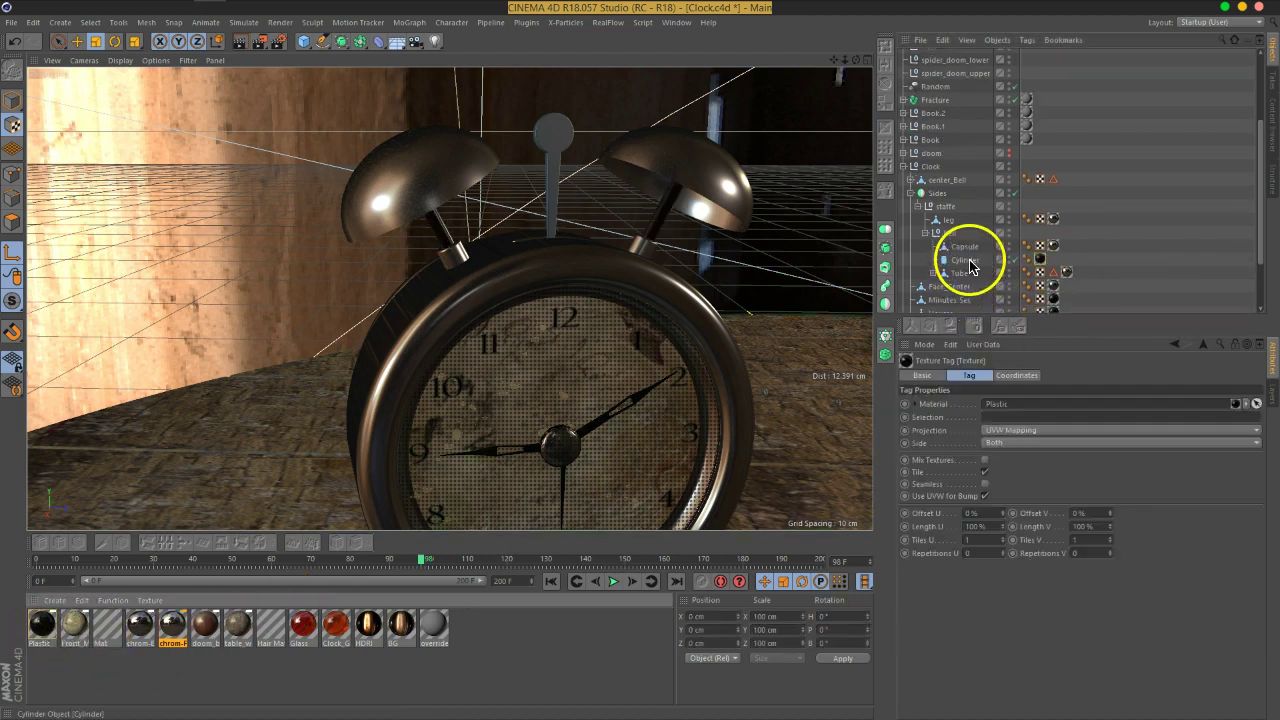
{"action": "left_click", "coordinate": [1013, 430]}
{"action": "left_click", "coordinate": [1000, 484]}
{"action": "left_click", "coordinate": [972, 540]}
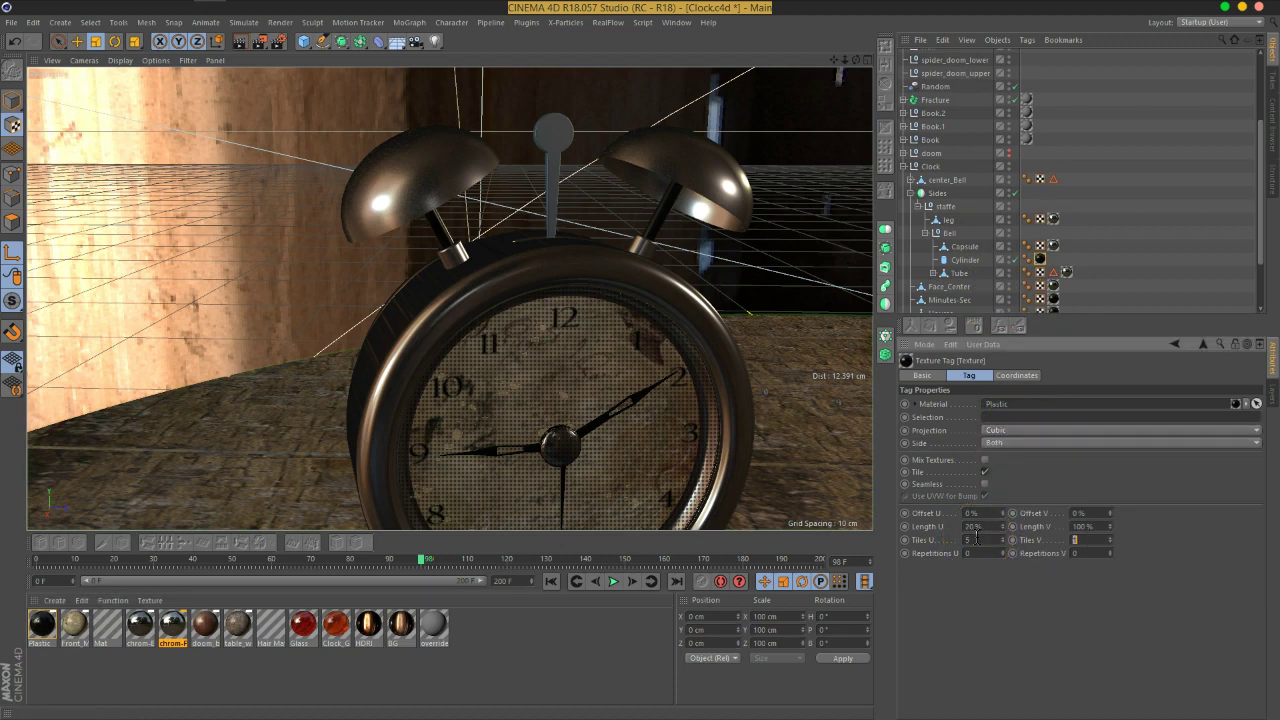
{"action": "left_click", "coordinate": [1066, 272]}
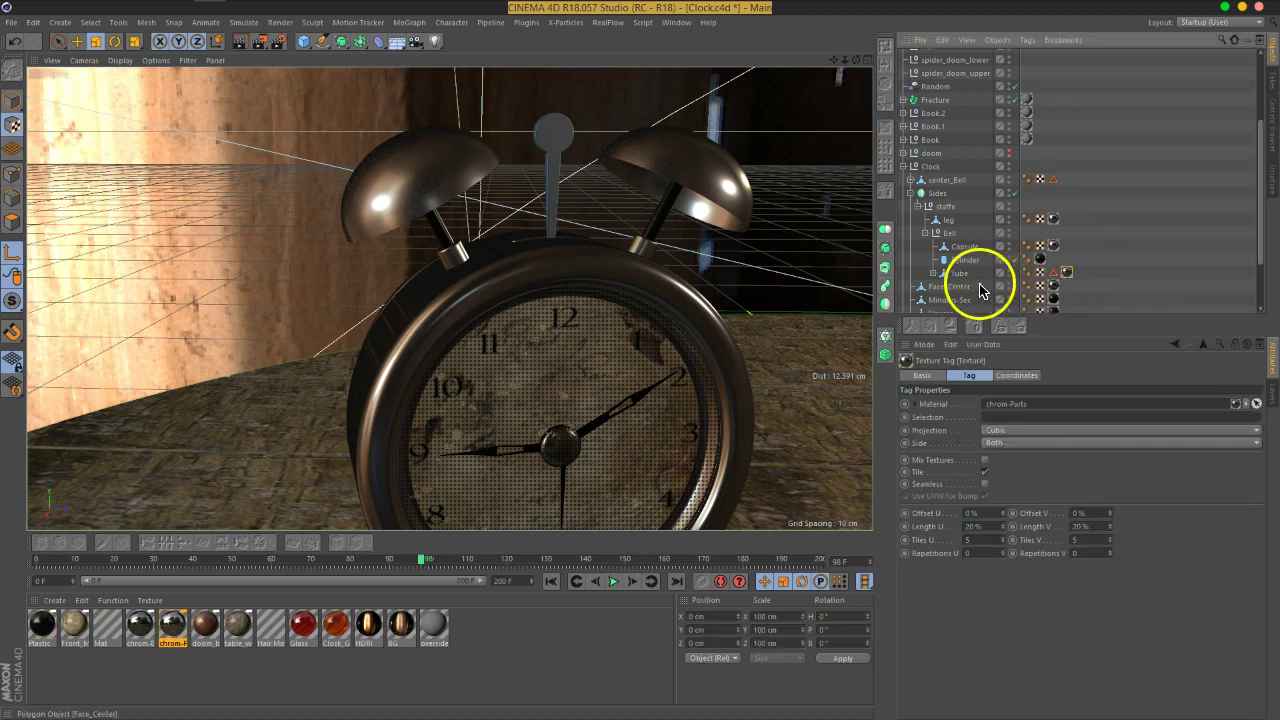
{"action": "left_click", "coordinate": [957, 272]}
{"action": "left_click", "coordinate": [1092, 285]}
{"action": "left_click", "coordinate": [1068, 273]}
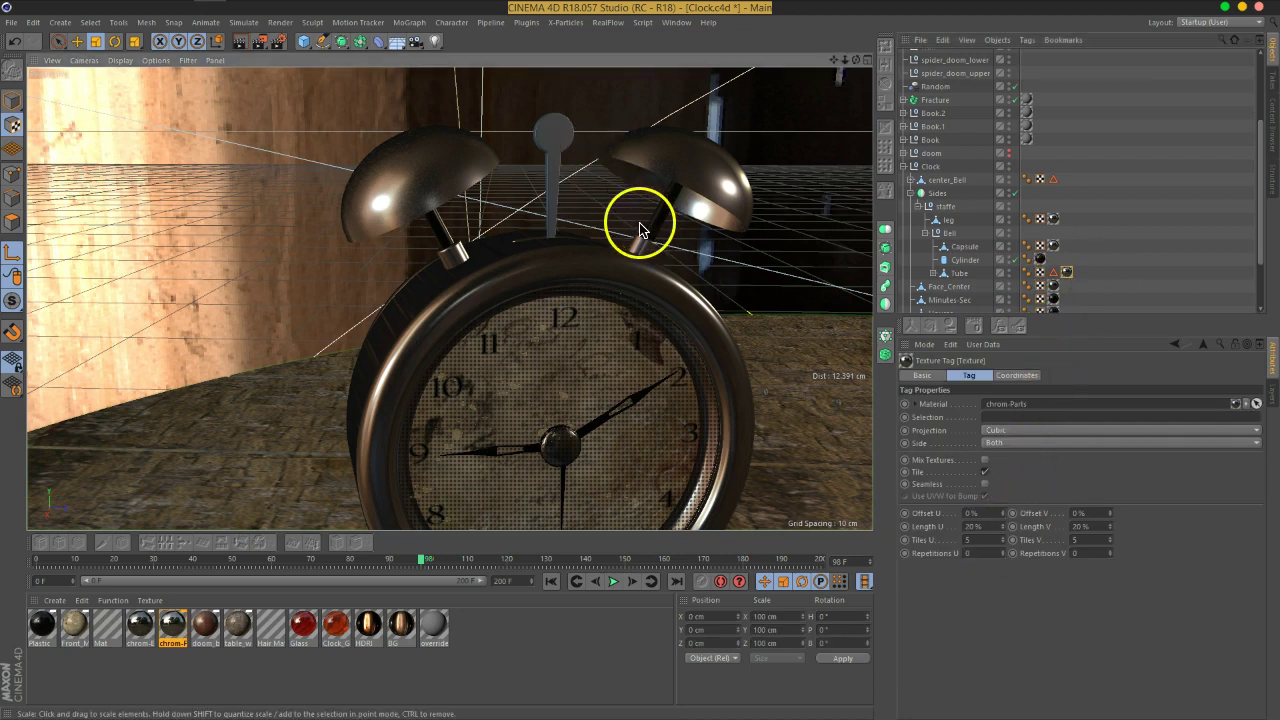
{"action": "left_click_drag", "start_coordinate": [643, 220], "coordinate": [495, 148], "text": "alt"}
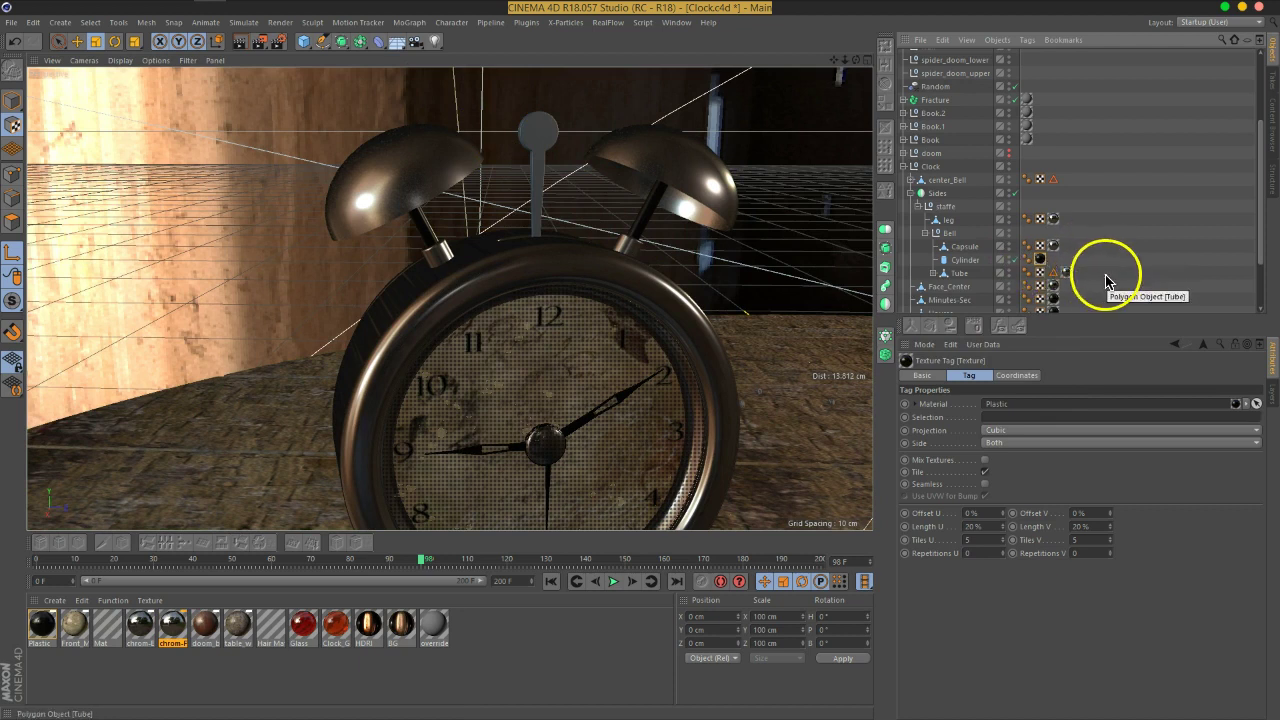
Switch to model mode, pick the center_Bell hammer, and copy the Cylinder's Plastic texture tag onto it
{"action": "left_click", "coordinate": [12, 100]}
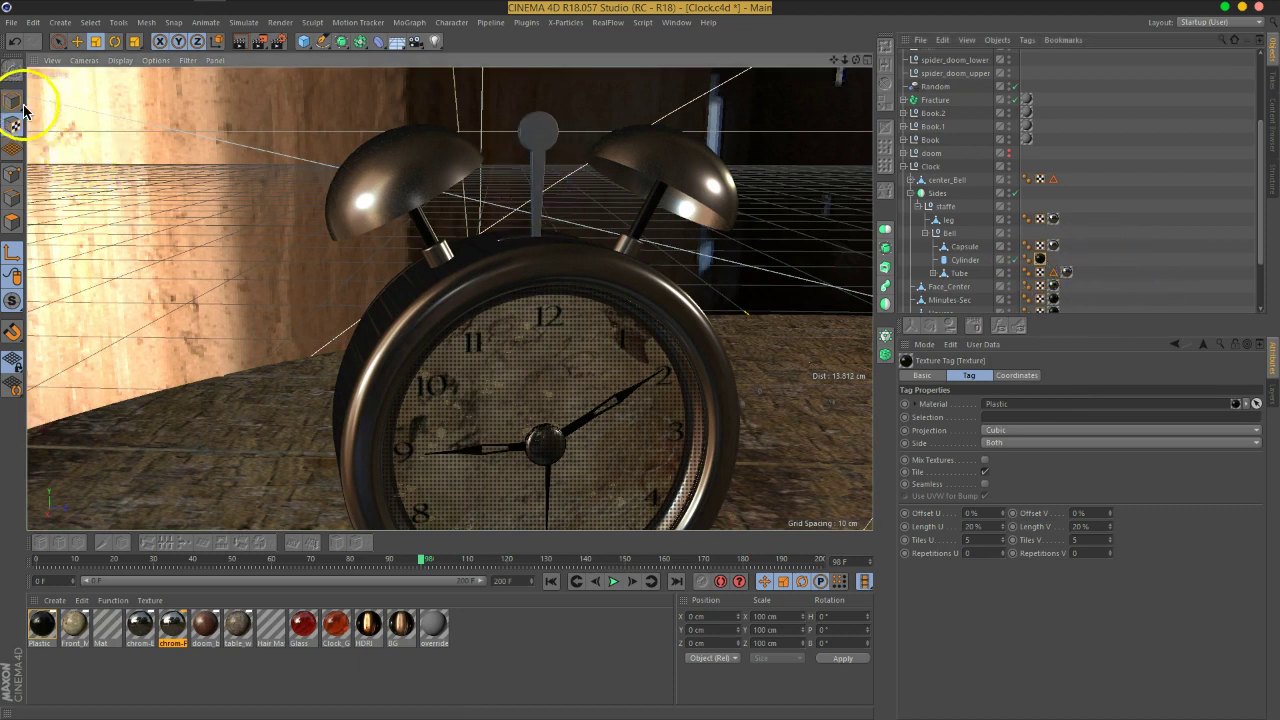
{"action": "left_click", "coordinate": [545, 131]}
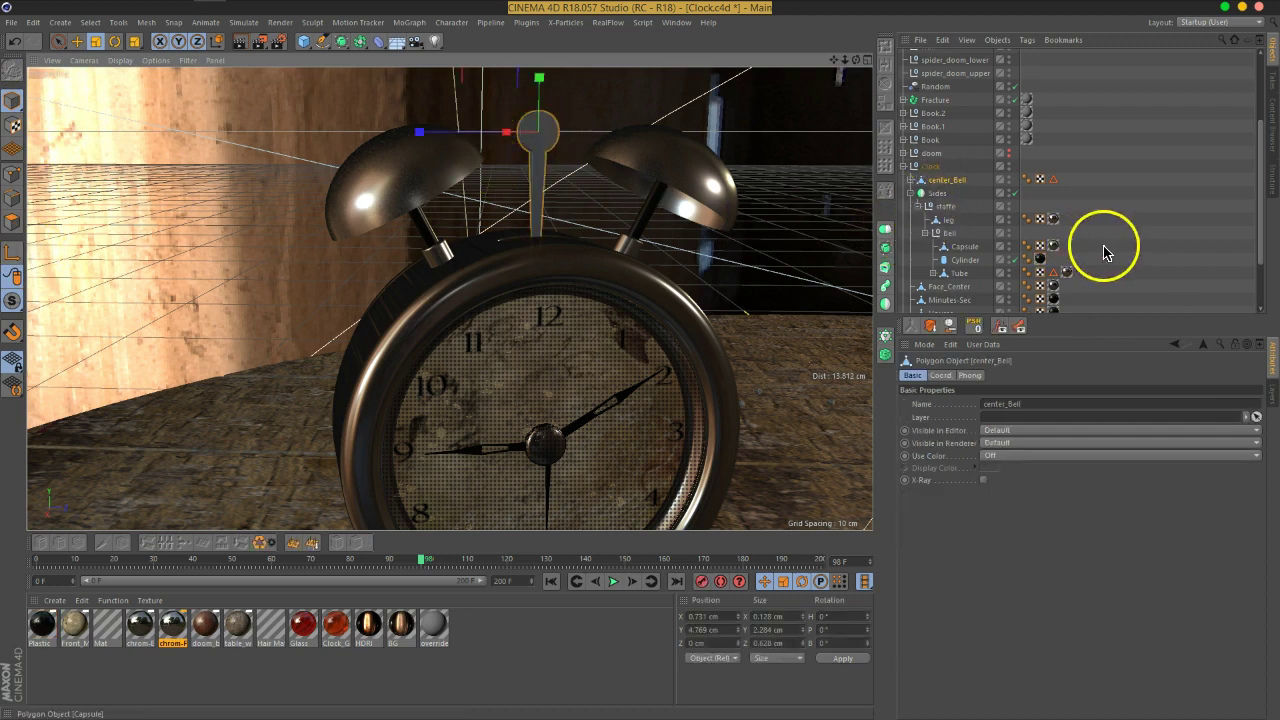
{"action": "left_click", "coordinate": [1040, 259]}
{"action": "left_click", "coordinate": [1053, 218]}
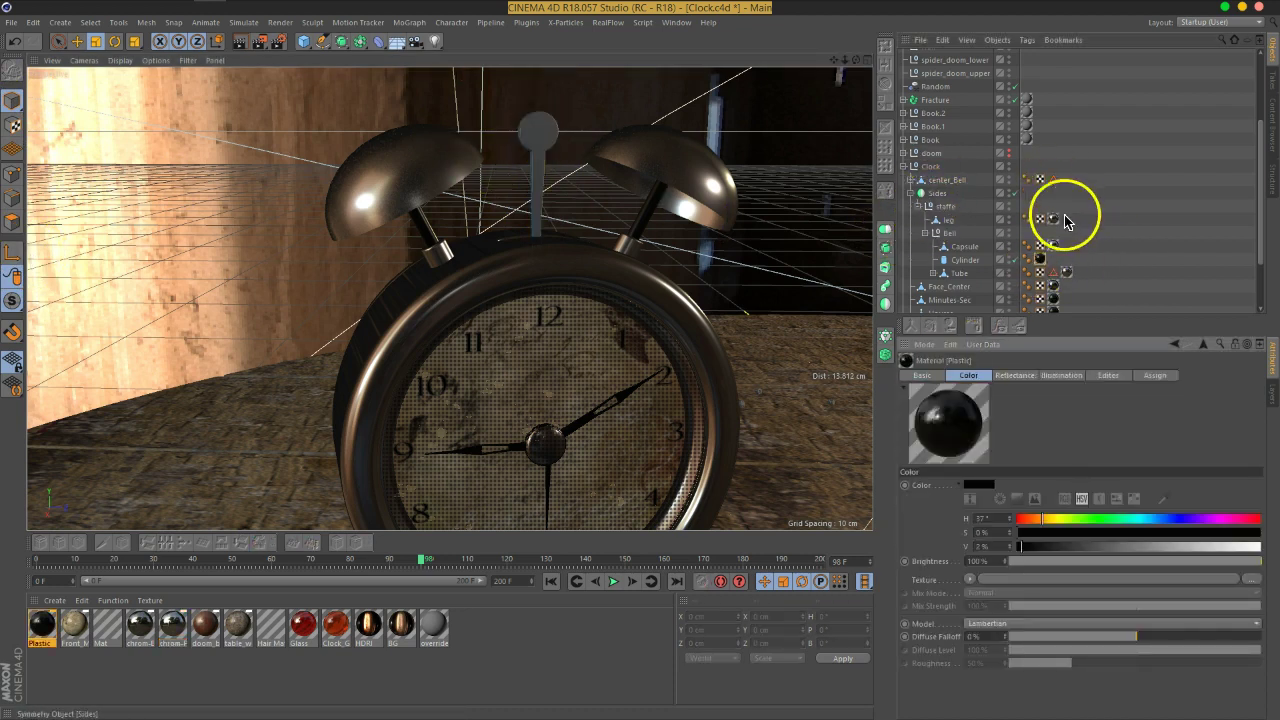
{"action": "left_click_drag", "start_coordinate": [1043, 254], "coordinate": [1066, 180], "text": "ctrl"}
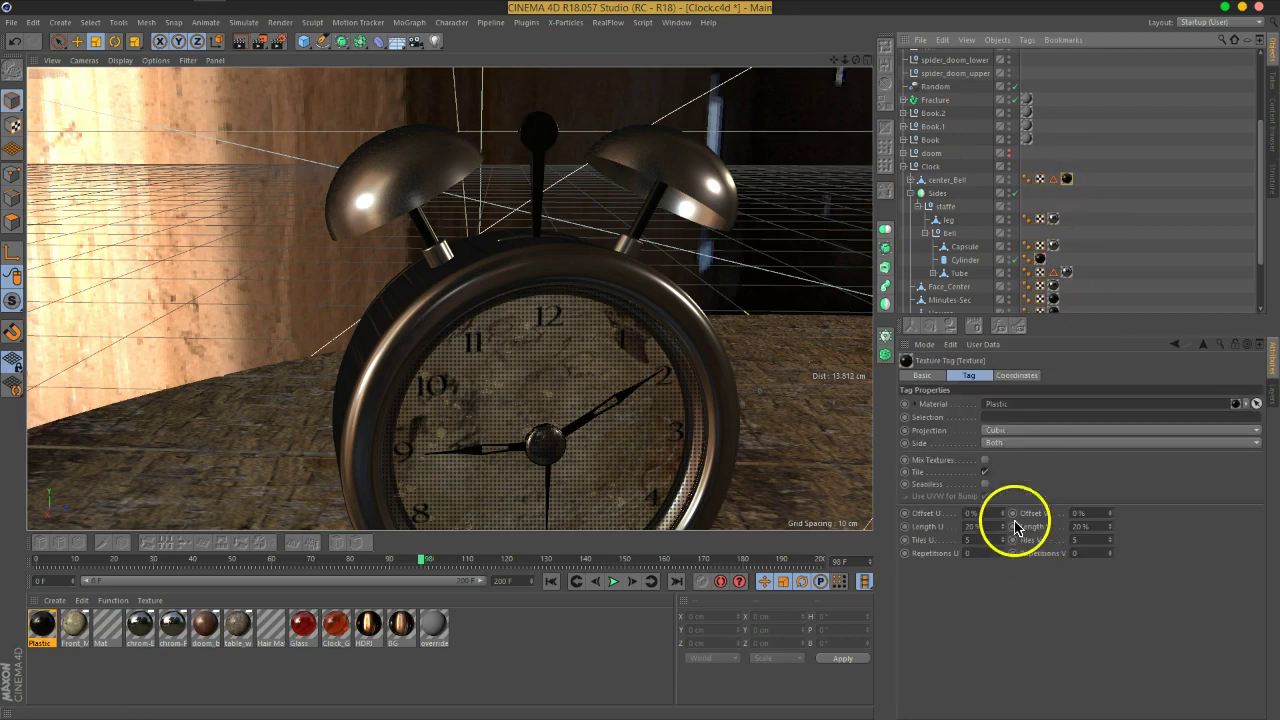
{"action": "left_click", "coordinate": [1111, 211]}
Save the scene, collapse the Clock group, and turn the visibility of the doom glass cover back on
{"action": "left_click_drag", "start_coordinate": [572, 277], "coordinate": [608, 380], "text": "alt"}
{"action": "key", "text": "ctrl+s"}
{"action": "left_click", "coordinate": [904, 167]}
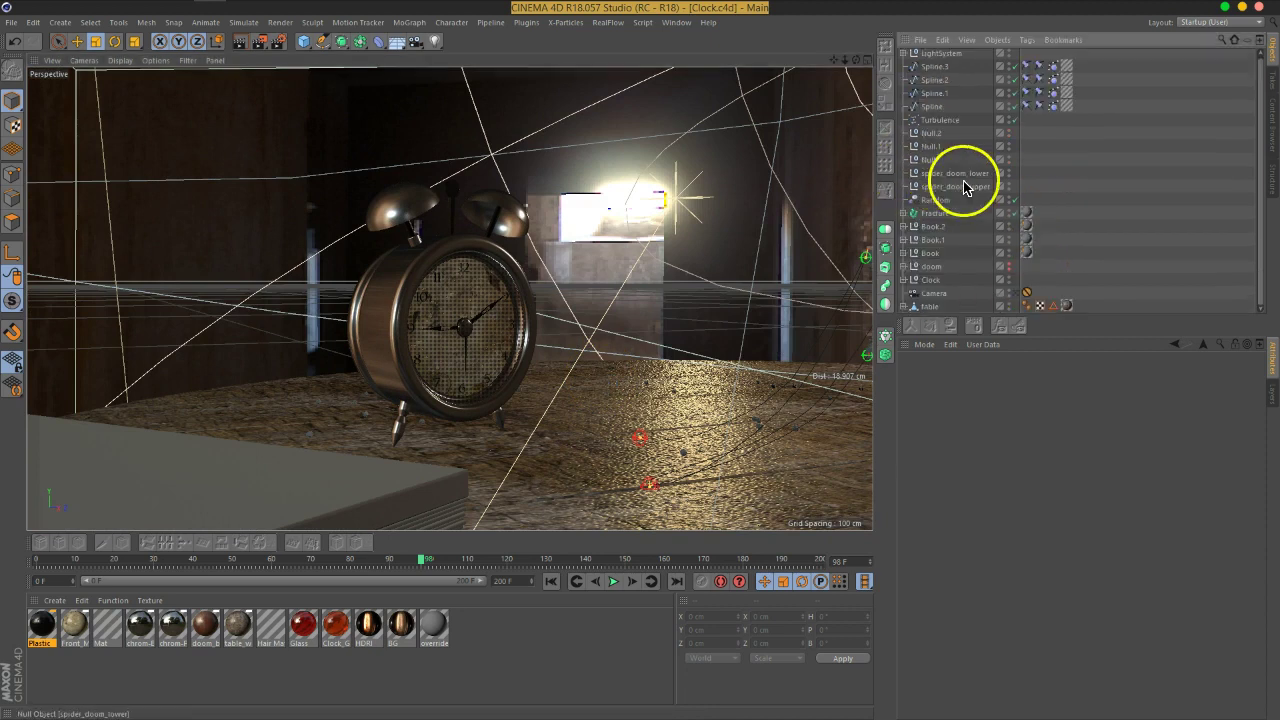
{"action": "left_click", "coordinate": [1009, 264]}
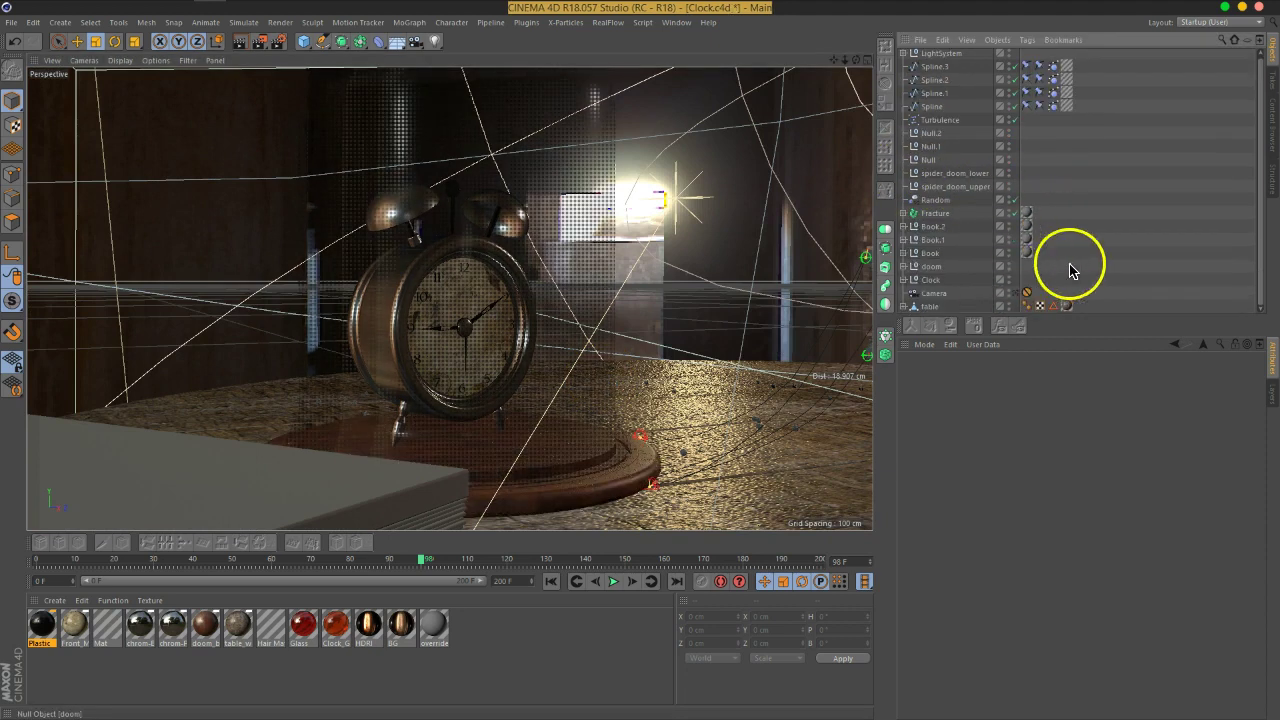
{"action": "mouse_move", "coordinate": [523, 349]}
{"action": "left_mouse_down", "text": "alt"}
{"action": "mouse_move", "coordinate": [554, 343]}
{"action": "mouse_move", "coordinate": [529, 329]}
{"action": "mouse_move", "coordinate": [537, 360]}
{"action": "mouse_move", "coordinate": [543, 343]}
{"action": "left_mouse_up", "text": "alt"}
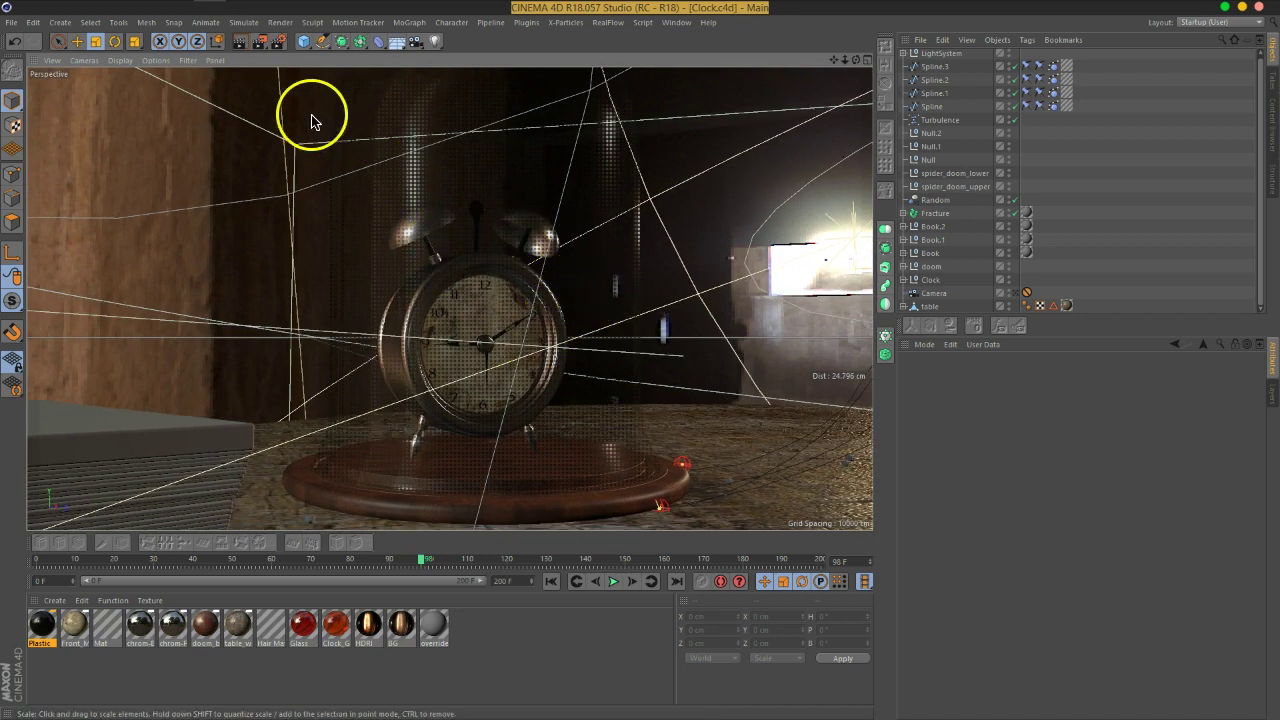
Render the clock under the glass to the Picture Viewer, compare it with the filter on and off, and close the viewer
{"action": "left_click", "coordinate": [260, 47]}
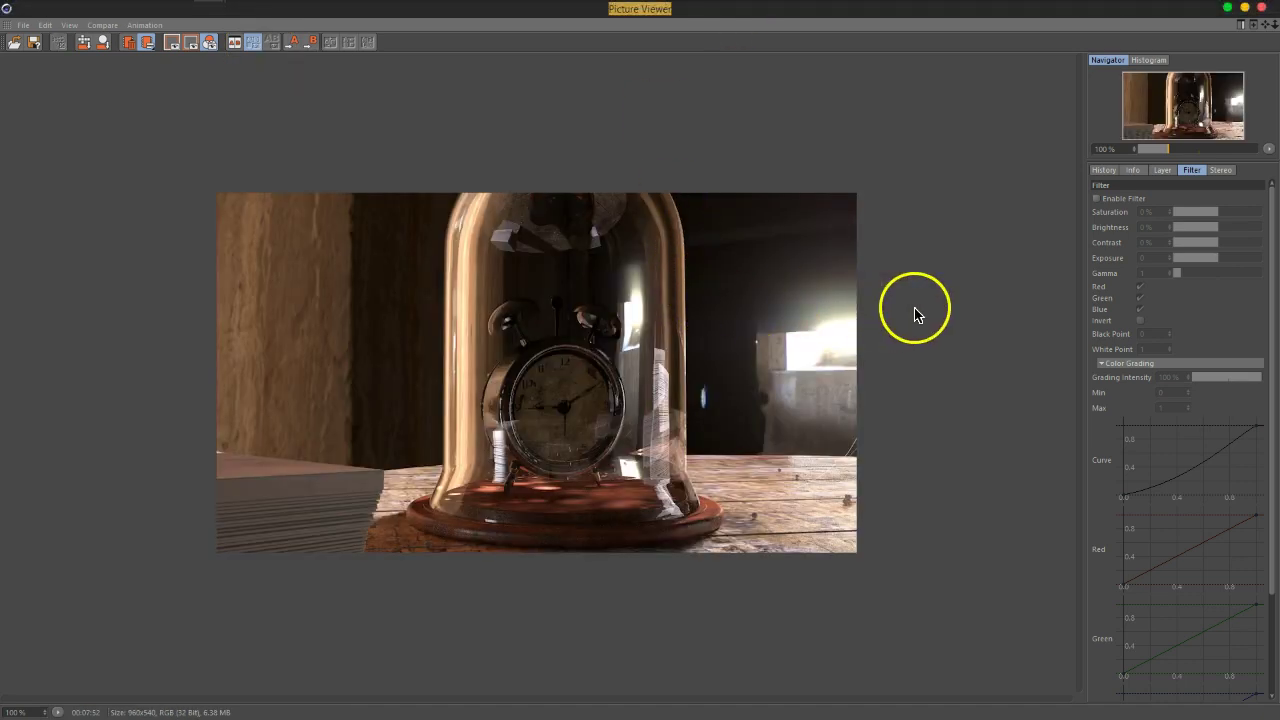
{"action": "left_click", "coordinate": [1097, 199]}
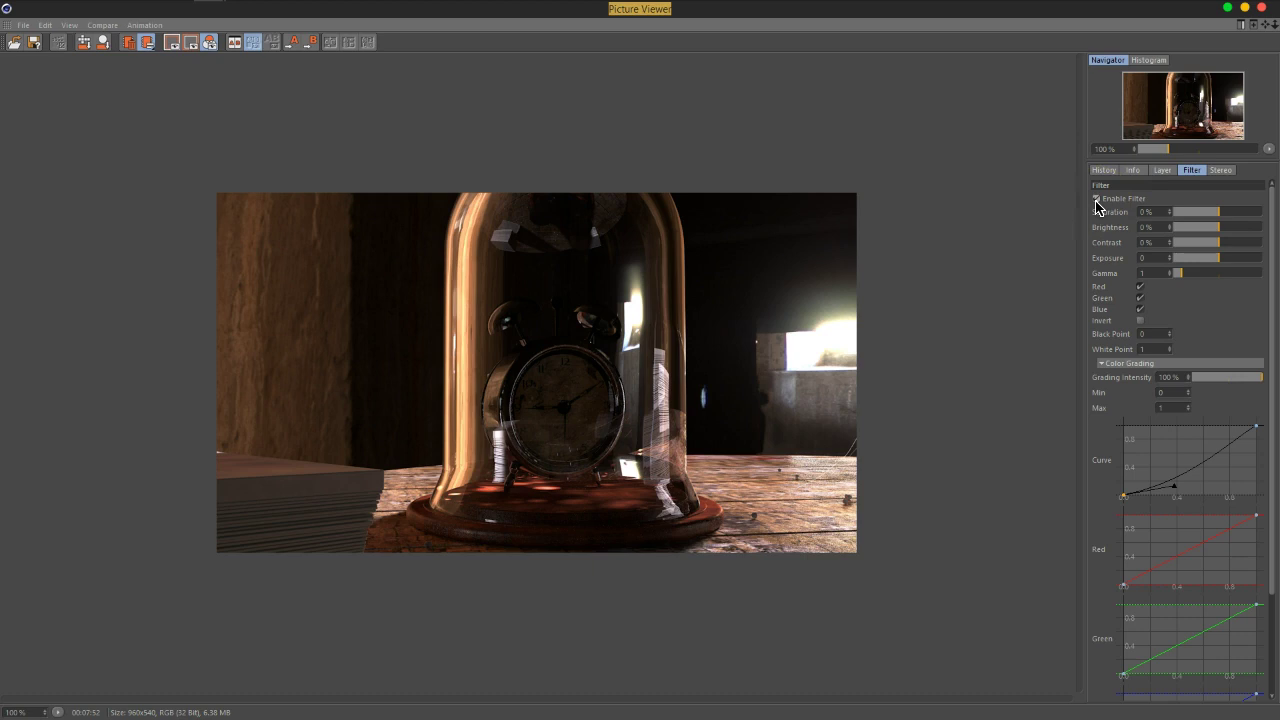
{"action": "left_click", "coordinate": [1096, 199]}
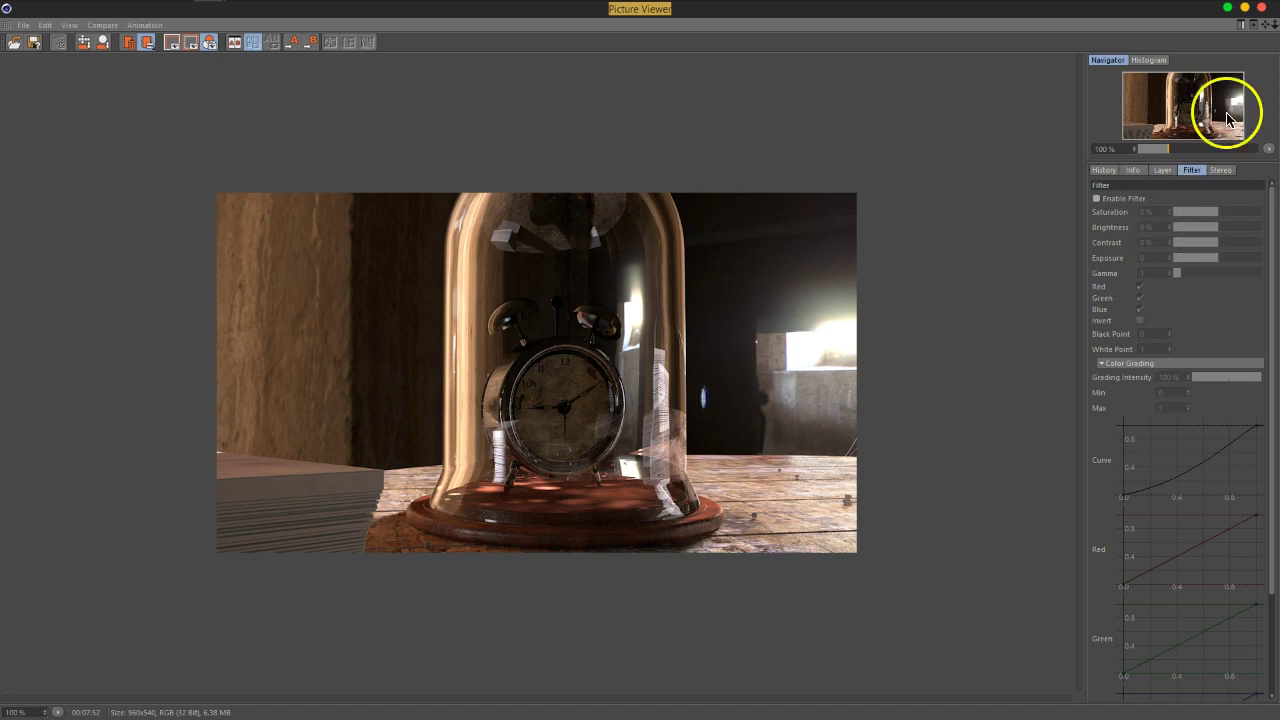
{"action": "left_click", "coordinate": [1261, 8]}
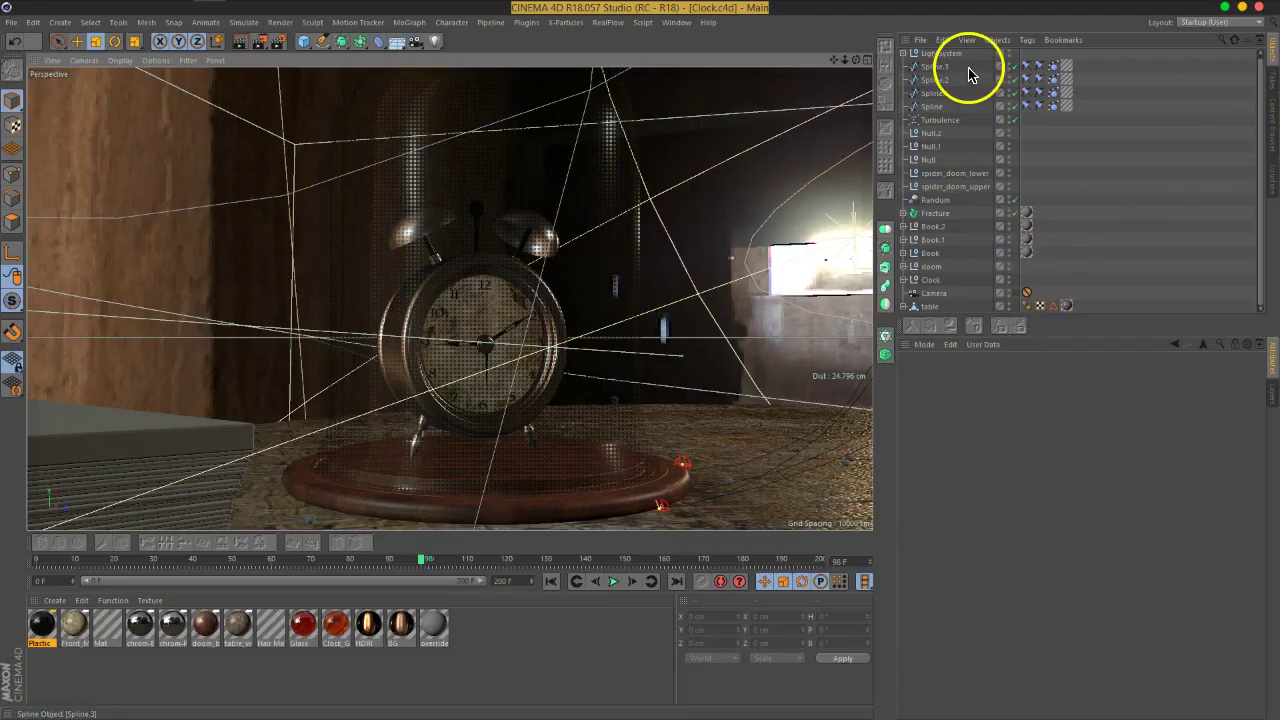
Look through the Camera object and open its Physical properties to inspect the F-Stop, exposure and shutter speed
{"action": "left_click", "coordinate": [1016, 295]}
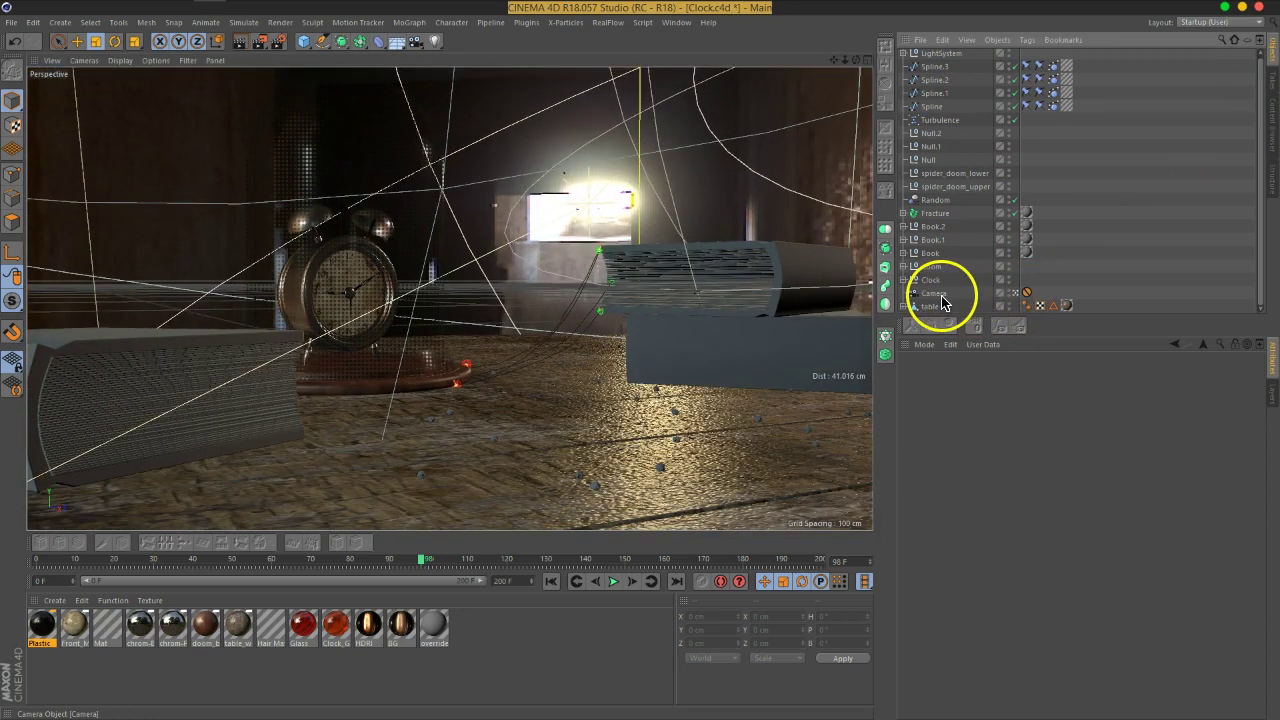
{"action": "left_click", "coordinate": [940, 297]}
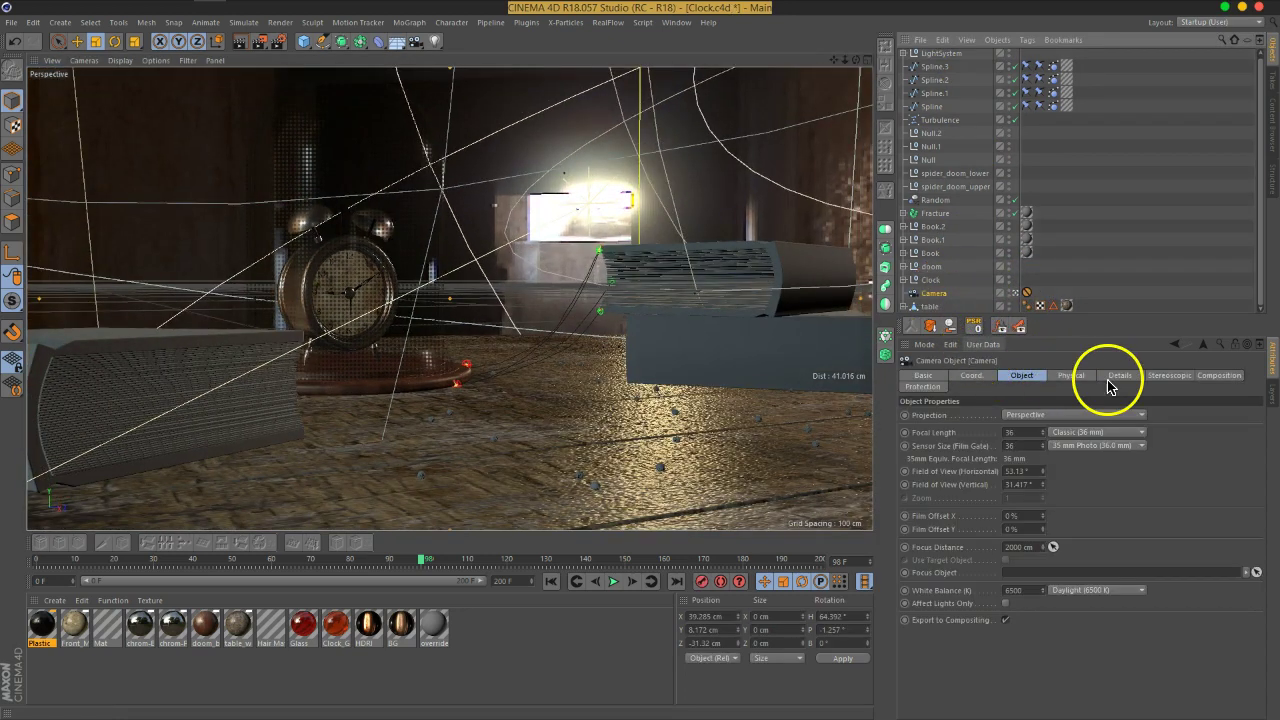
{"action": "left_click", "coordinate": [1072, 378]}
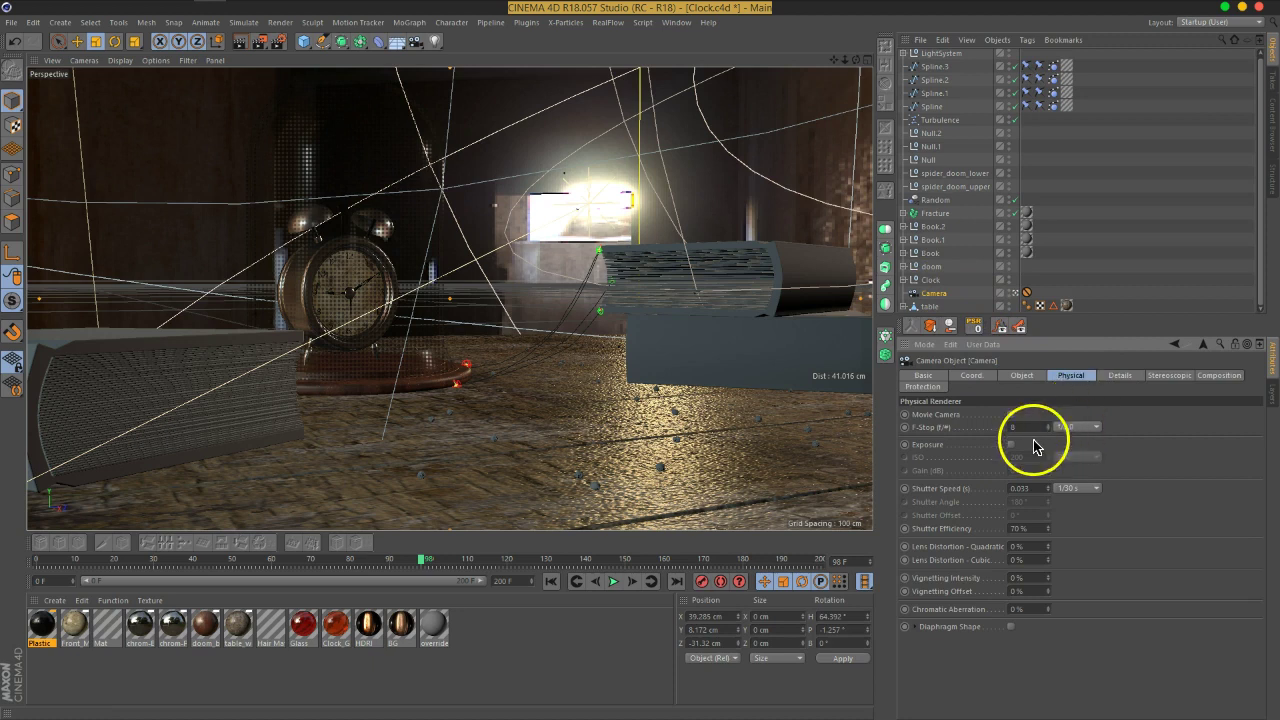
{"action": "left_click", "coordinate": [928, 428]}
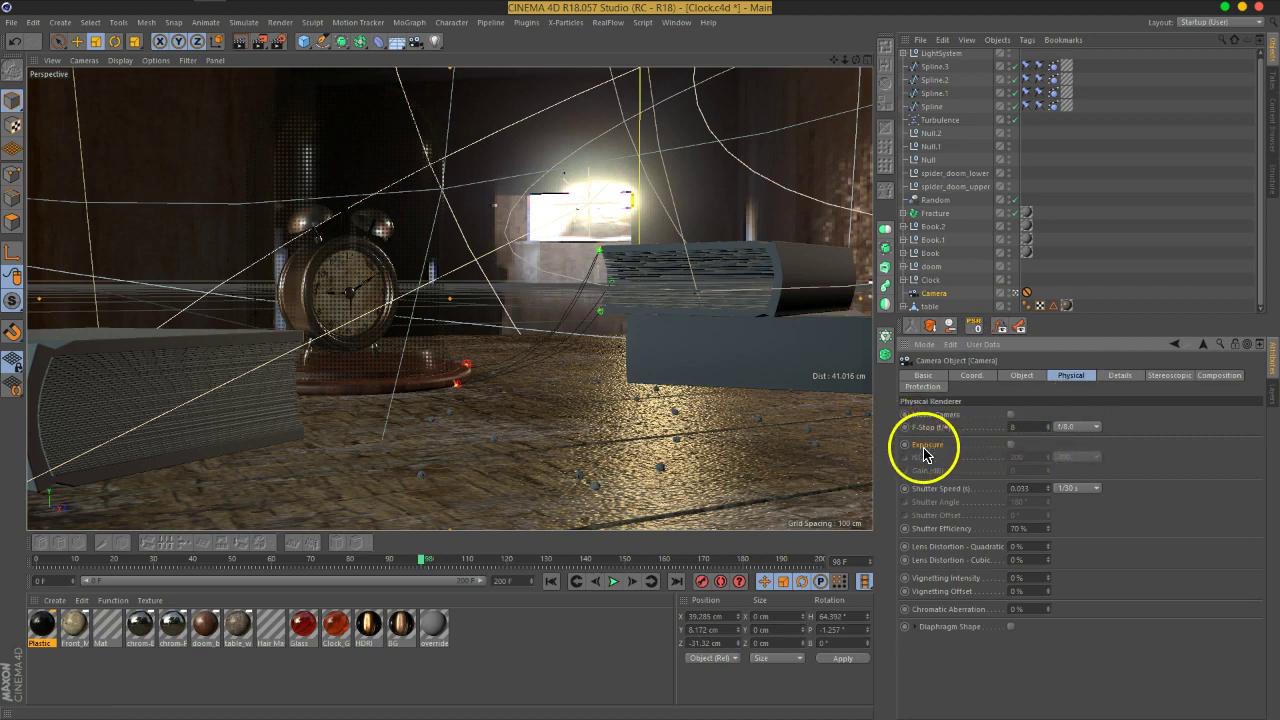
{"action": "left_click", "coordinate": [940, 490]}
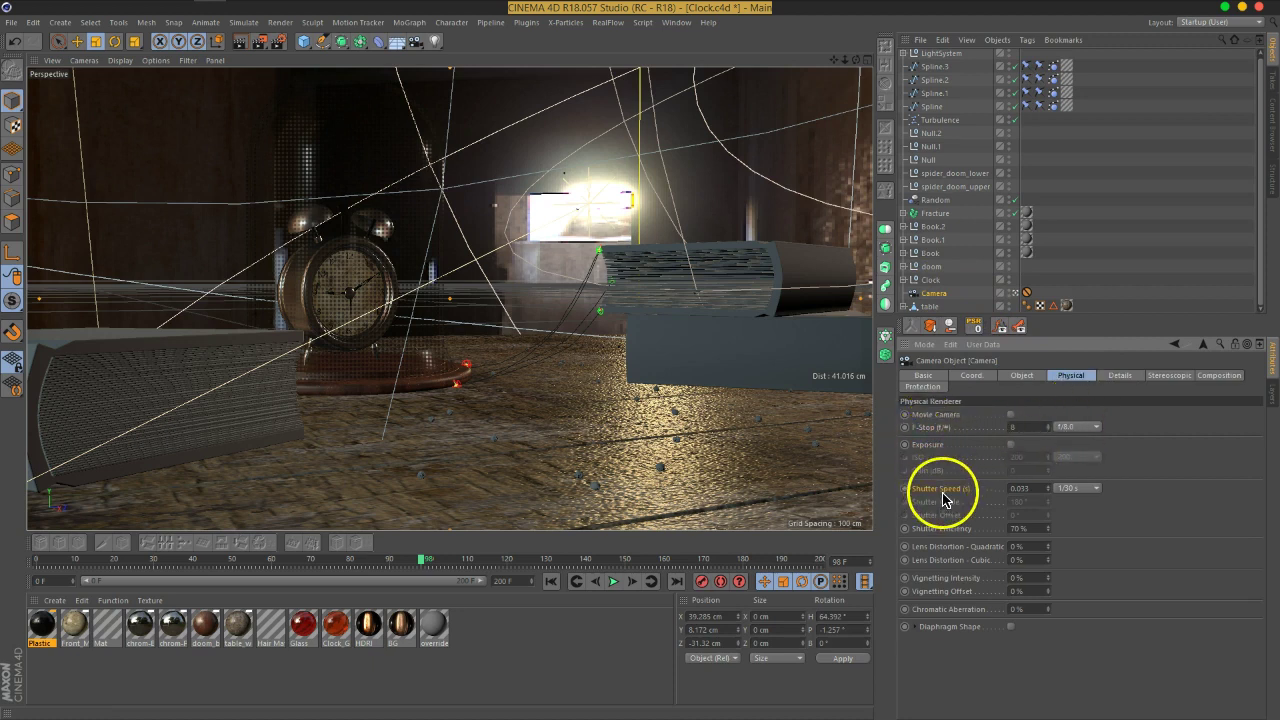
{"action": "left_click", "coordinate": [931, 428]}
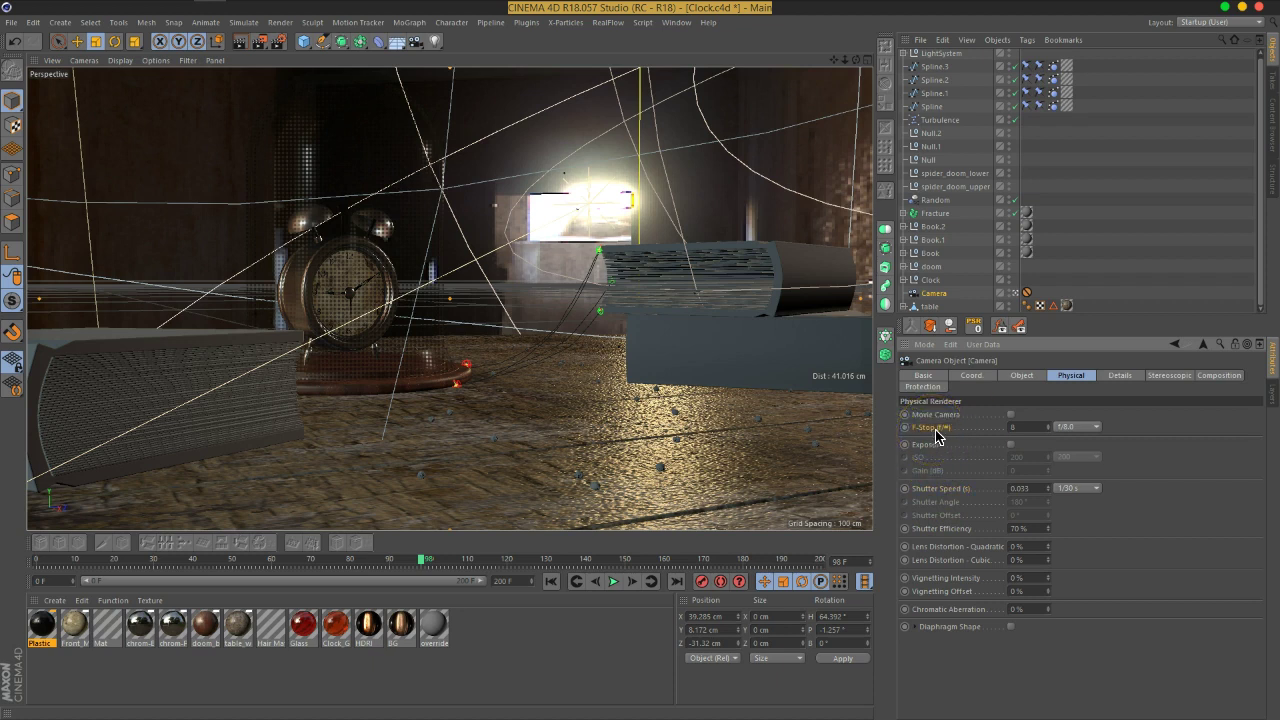
{"action": "left_click", "coordinate": [1018, 427]}
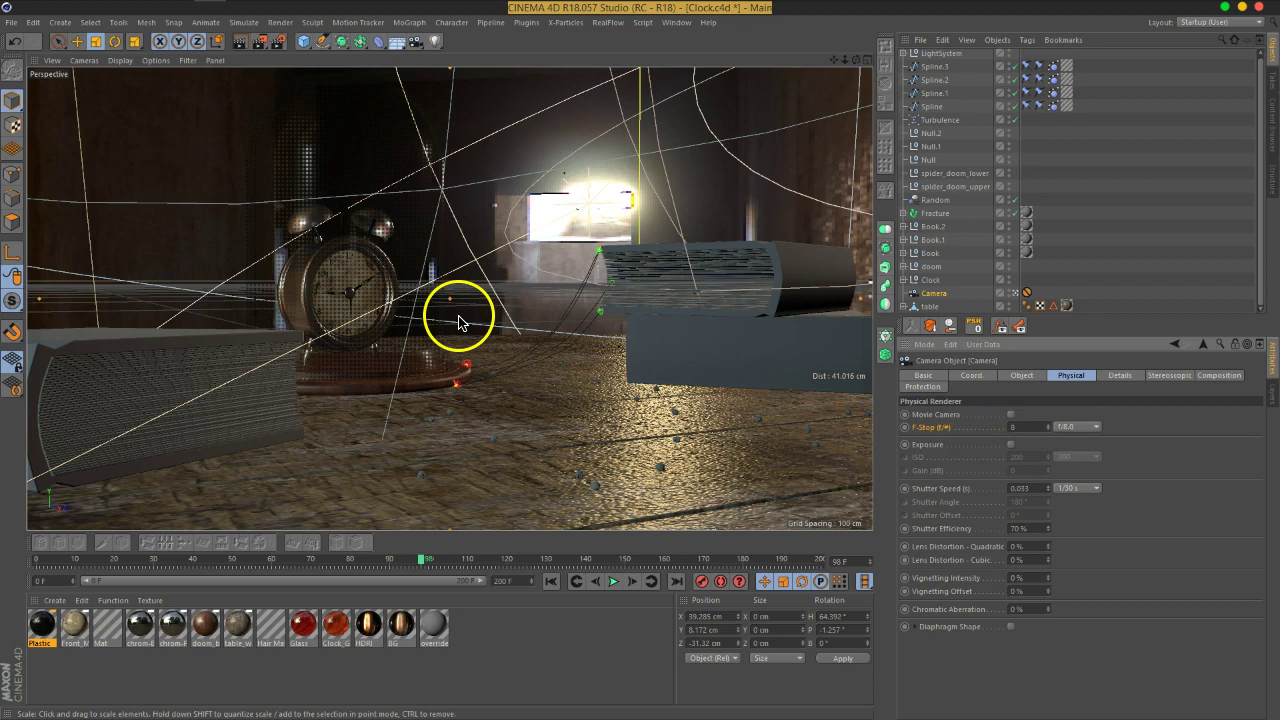
Enable the camera's exposure with ISO 100 and F-Stop 6, keeping the shutter speed at 1/30 s
{"action": "left_click", "coordinate": [1011, 445]}
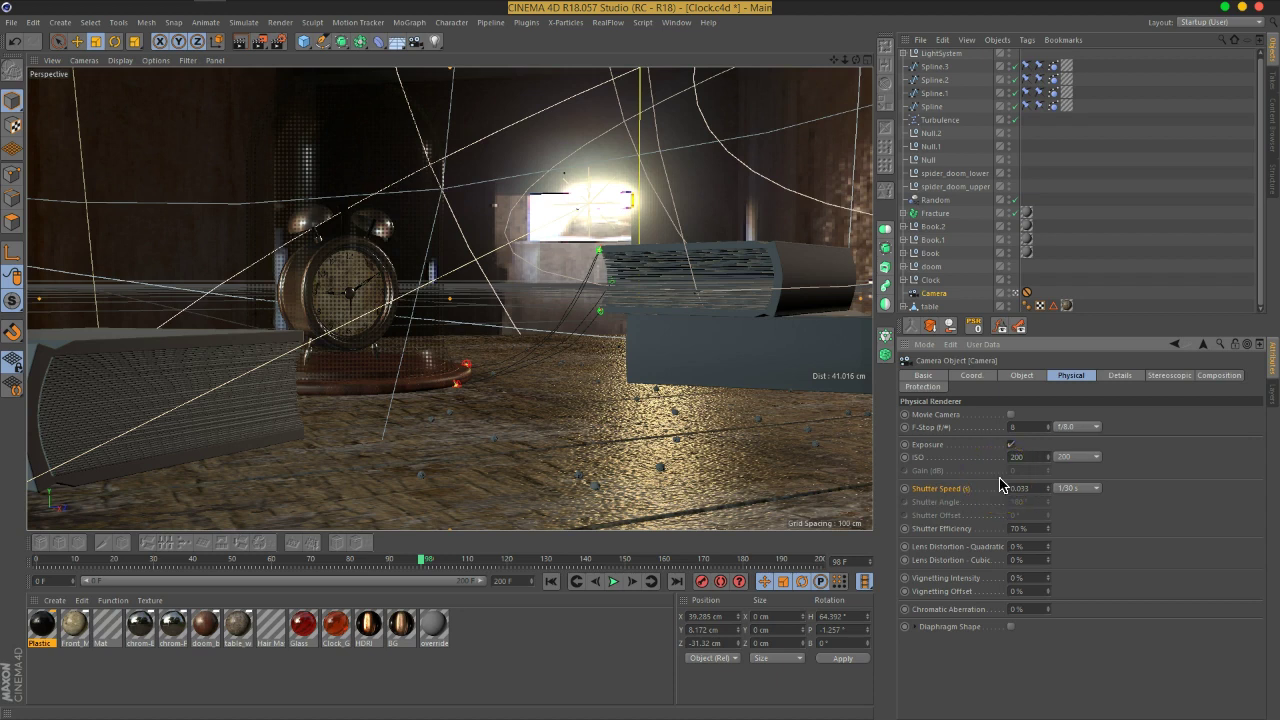
{"action": "left_click", "coordinate": [1064, 487]}
{"action": "left_click", "coordinate": [1018, 427]}
{"action": "left_click", "coordinate": [966, 490]}
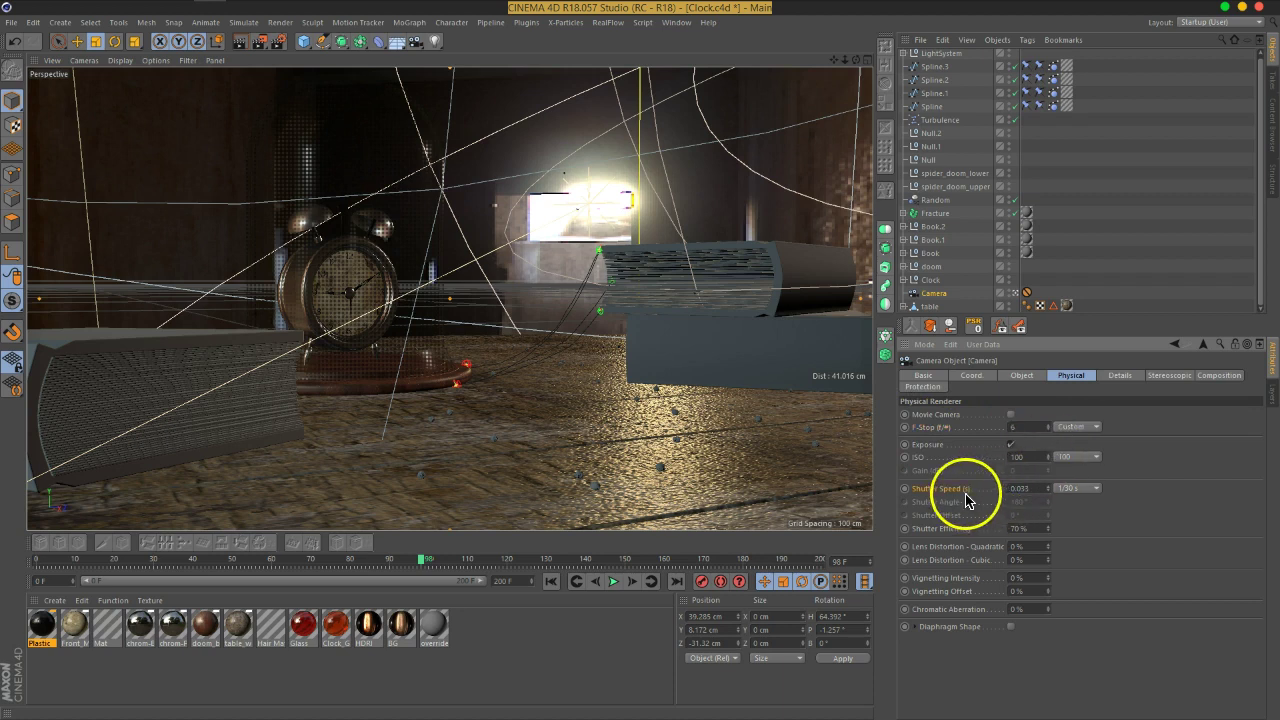
{"action": "left_click", "coordinate": [1077, 489]}
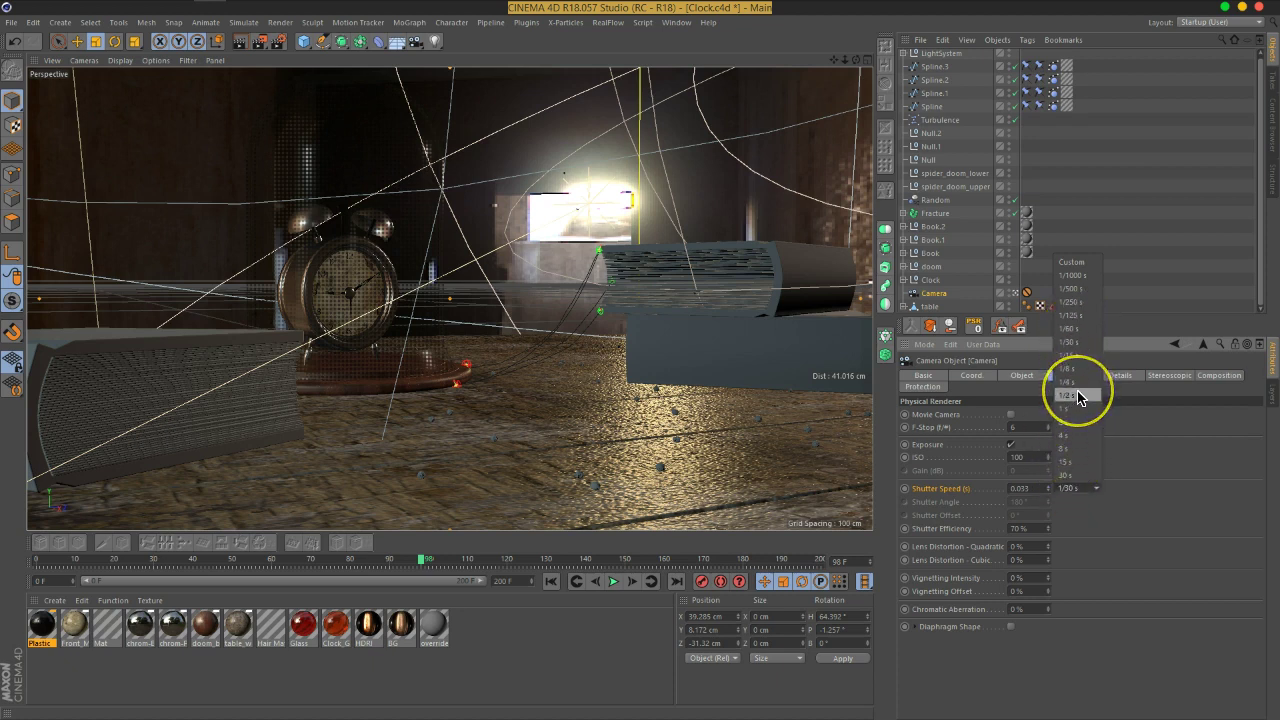
{"action": "left_click", "coordinate": [1070, 342]}
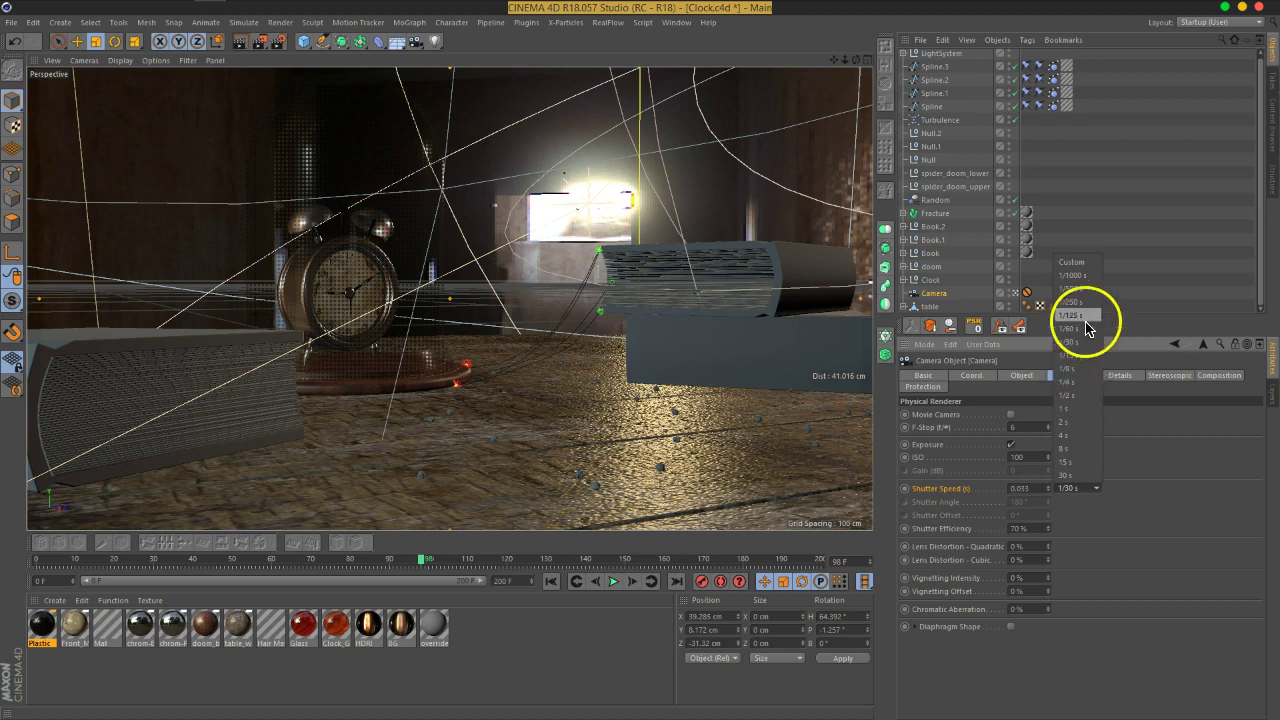
Render a test region around the clock and its glass dome in the perspective view
{"action": "left_click", "coordinate": [258, 50]}
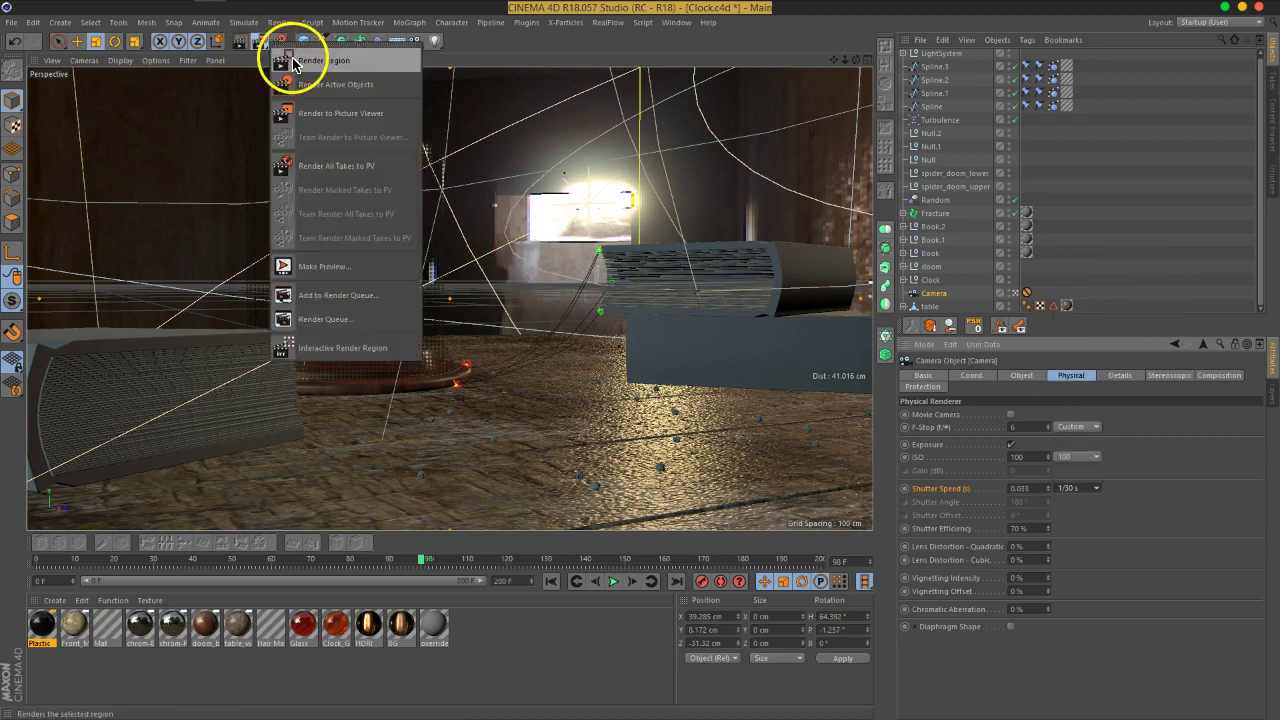
{"action": "left_click", "coordinate": [284, 50]}
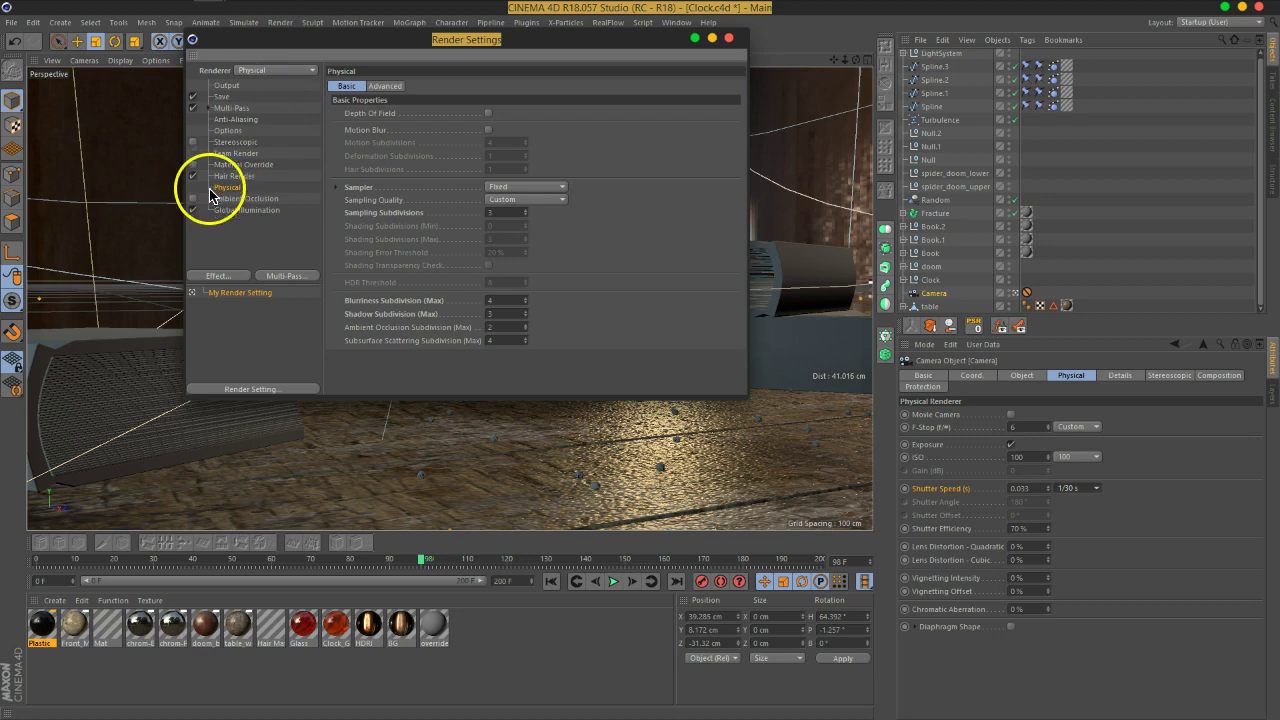
{"action": "left_click", "coordinate": [729, 38]}
{"action": "left_click", "coordinate": [259, 46]}
{"action": "left_click", "coordinate": [309, 64]}
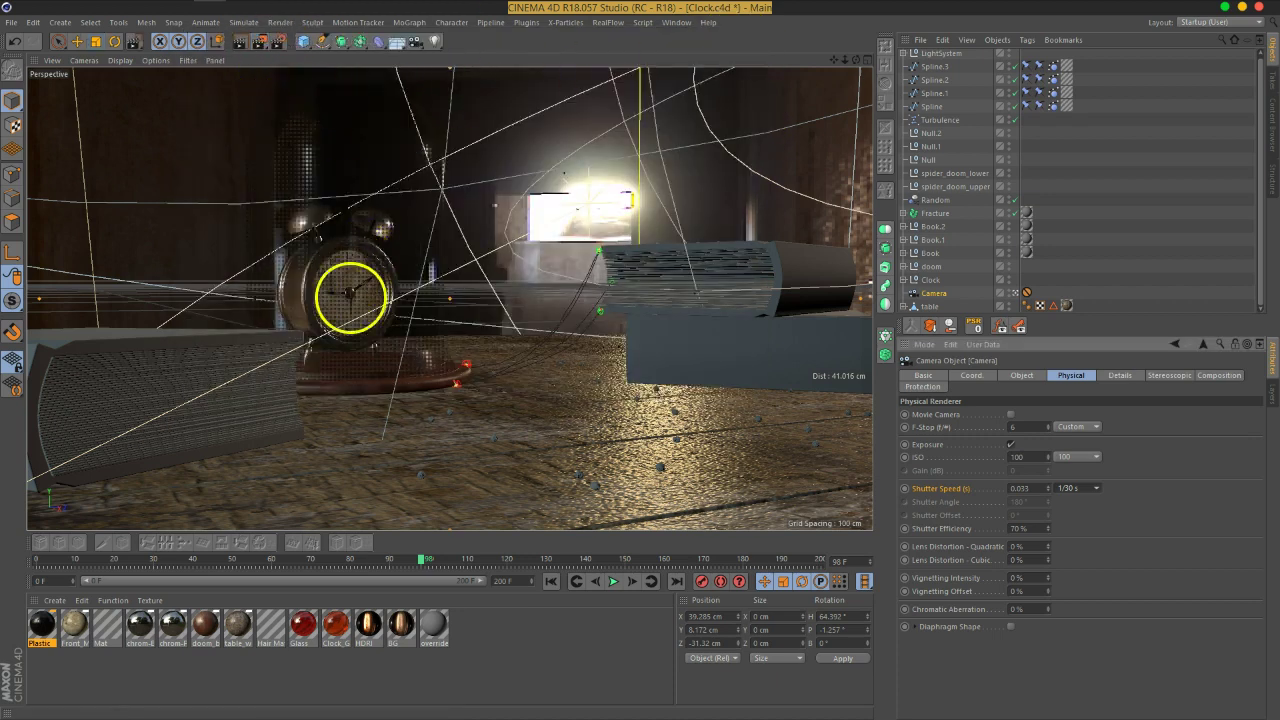
{"action": "left_click_drag", "start_coordinate": [253, 226], "coordinate": [555, 430]}
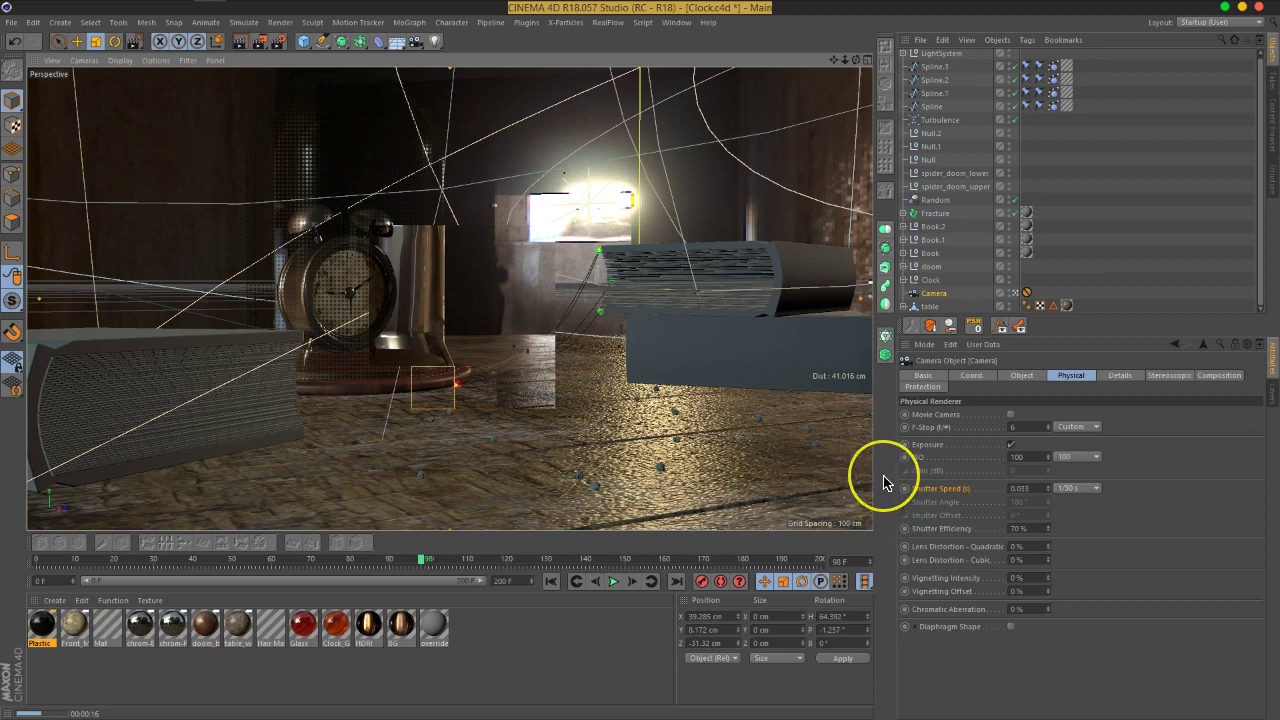
Set the camera's shutter speed to 1/15 s and check the brightness with another region render
{"action": "left_click", "coordinate": [1077, 490]}
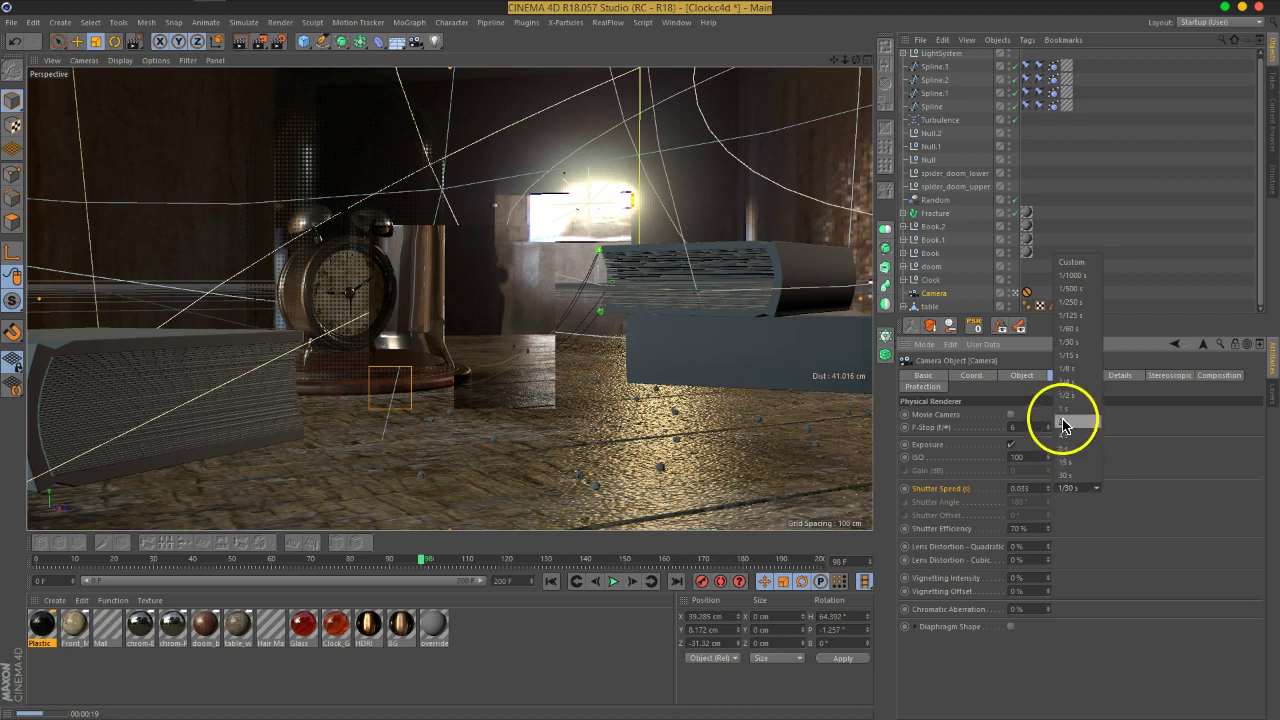
{"action": "left_click", "coordinate": [1070, 356]}
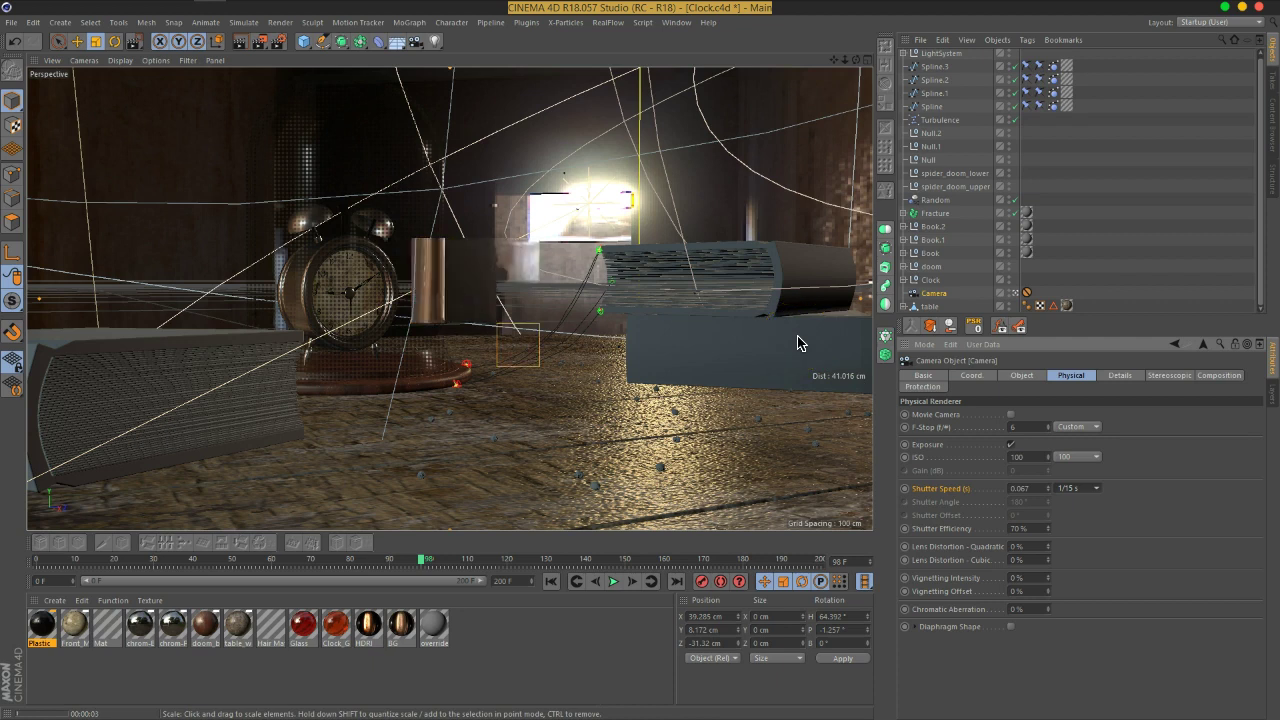
{"action": "left_click", "coordinate": [810, 420]}
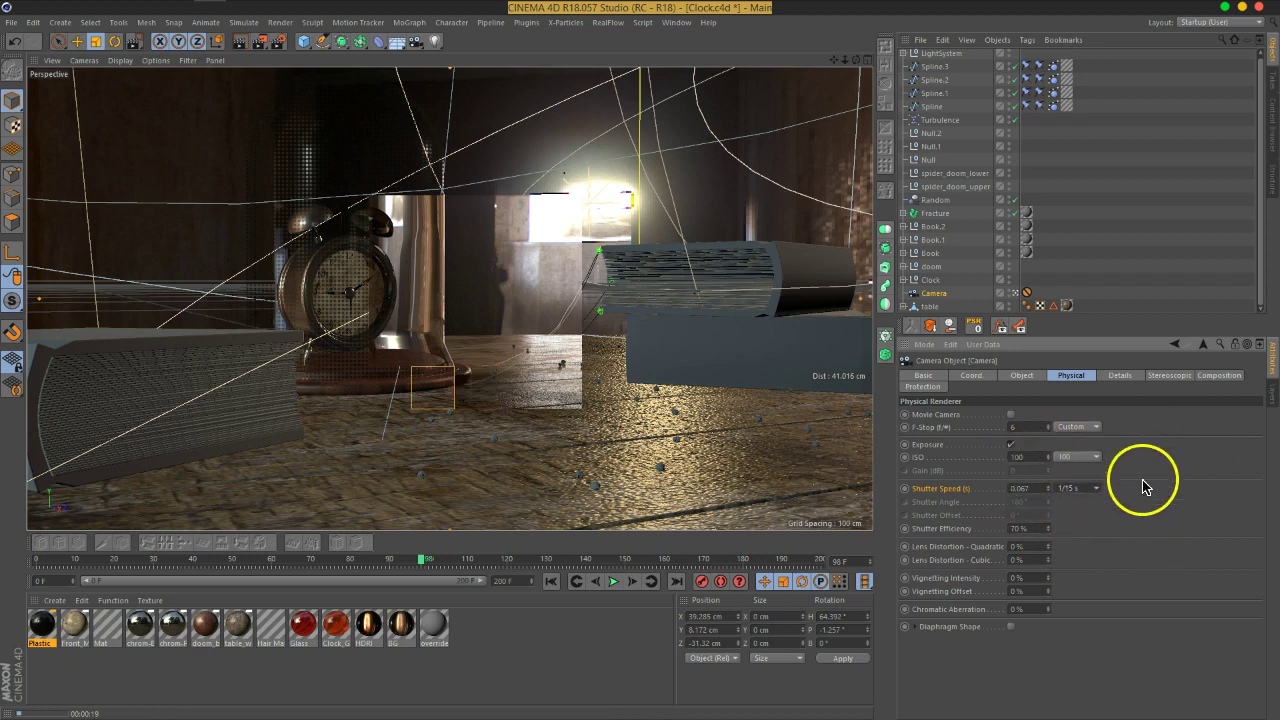
Render the full scene to the Picture Viewer, inspect the exposure, and close the viewer, stopping the render
{"action": "left_click", "coordinate": [277, 41]}
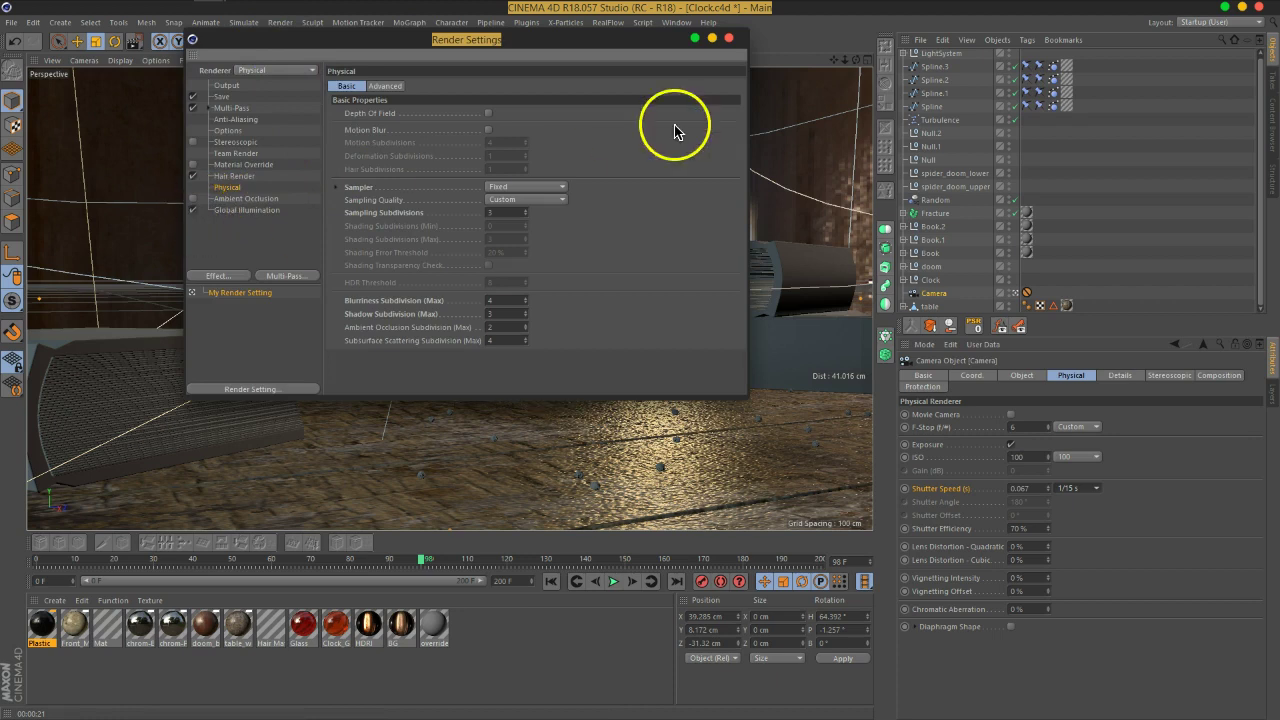
{"action": "left_click", "coordinate": [729, 39]}
{"action": "left_click_drag", "start_coordinate": [255, 53], "coordinate": [330, 346]}
{"action": "left_click_drag", "start_coordinate": [270, 457], "coordinate": [243, 471]}
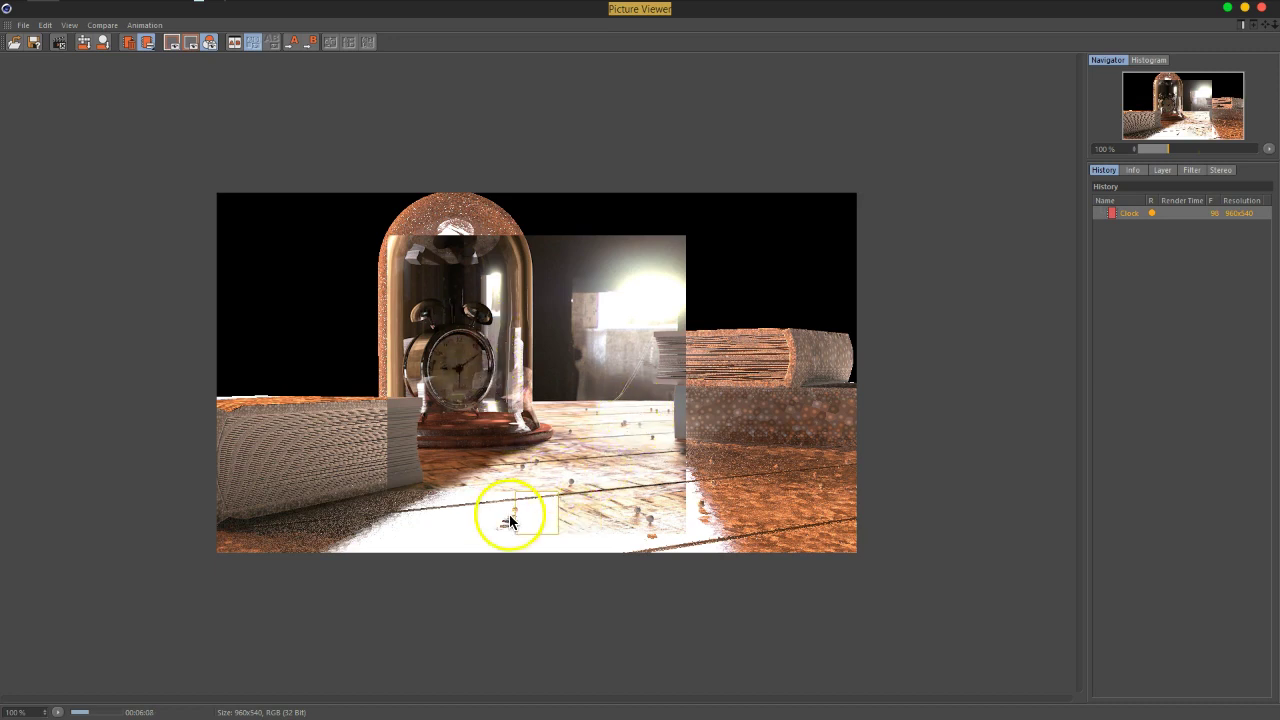
{"action": "left_click", "coordinate": [1264, 22]}
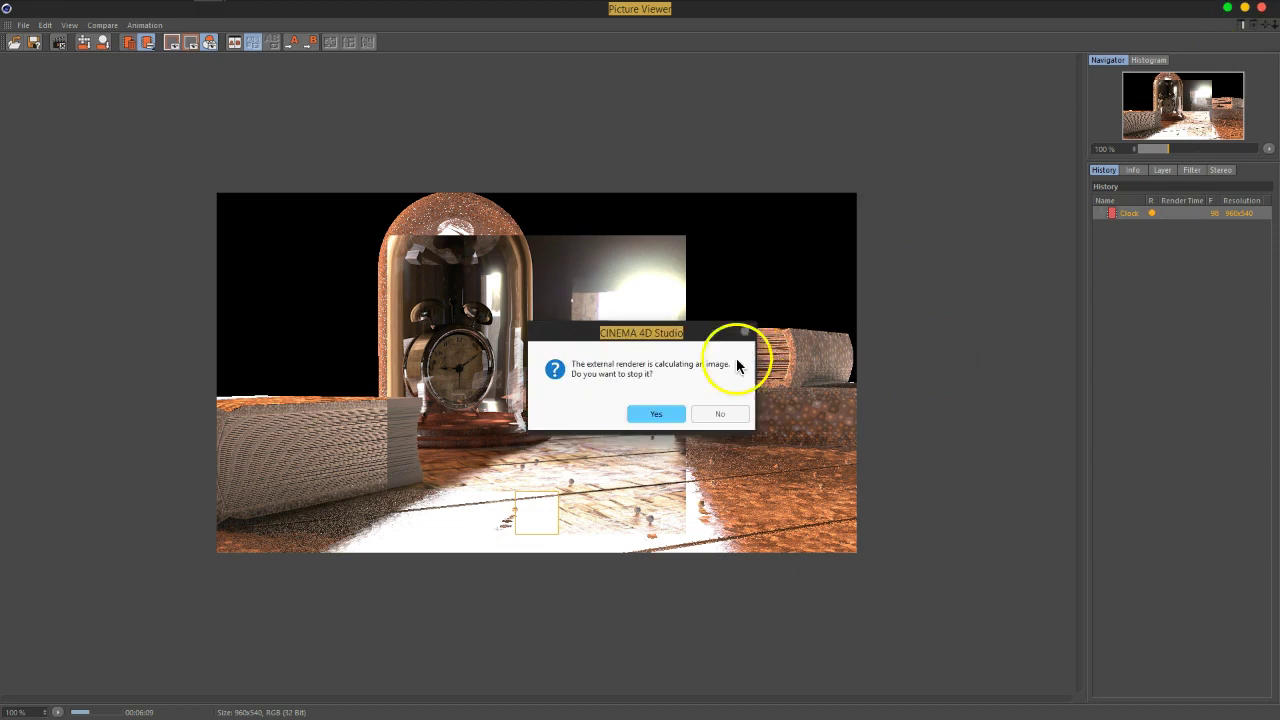
{"action": "left_click", "coordinate": [658, 412]}
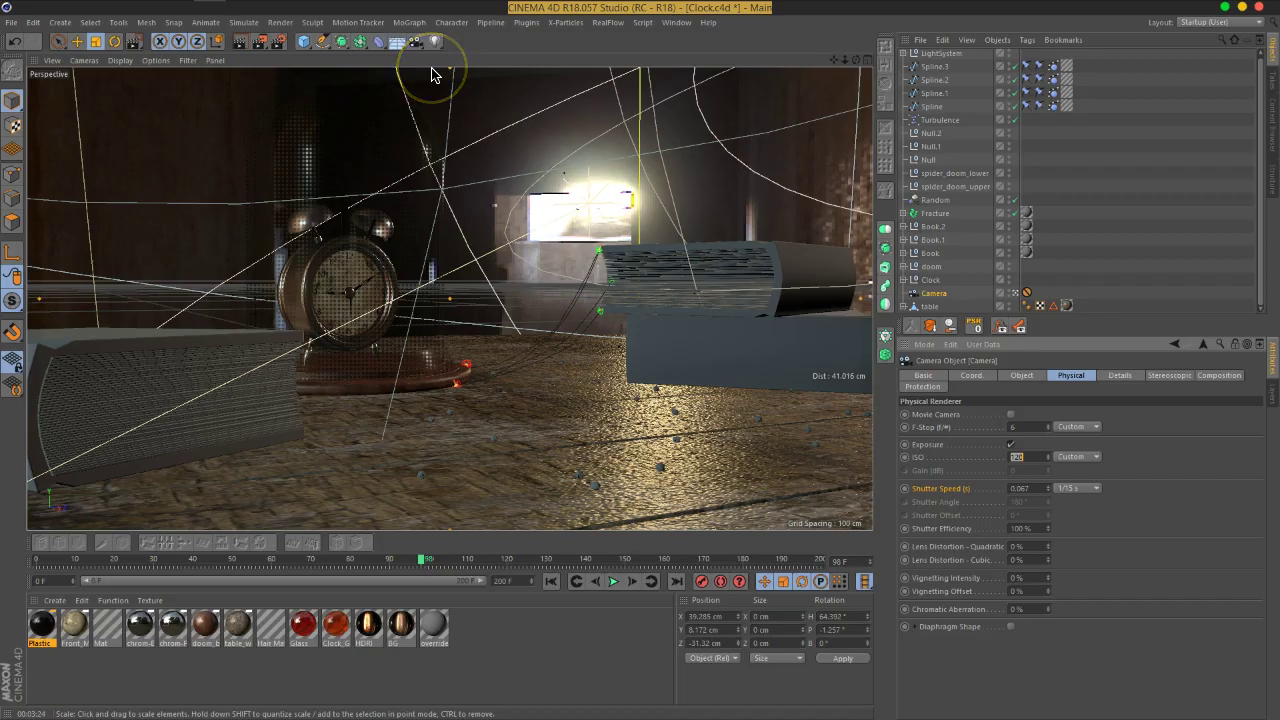
Add the Color Mapping effect to the render settings and move the dialog clear of the viewport
{"action": "left_click", "coordinate": [277, 41]}
{"action": "left_click", "coordinate": [238, 278]}
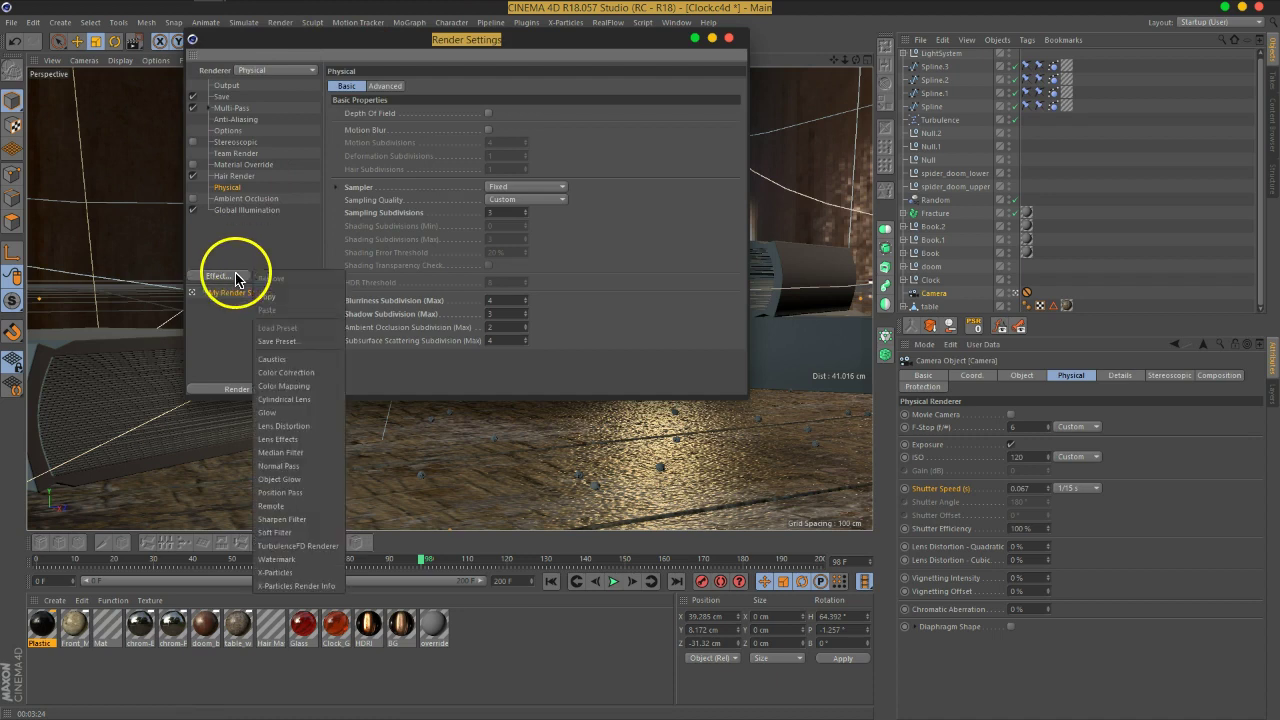
{"action": "left_click", "coordinate": [288, 386]}
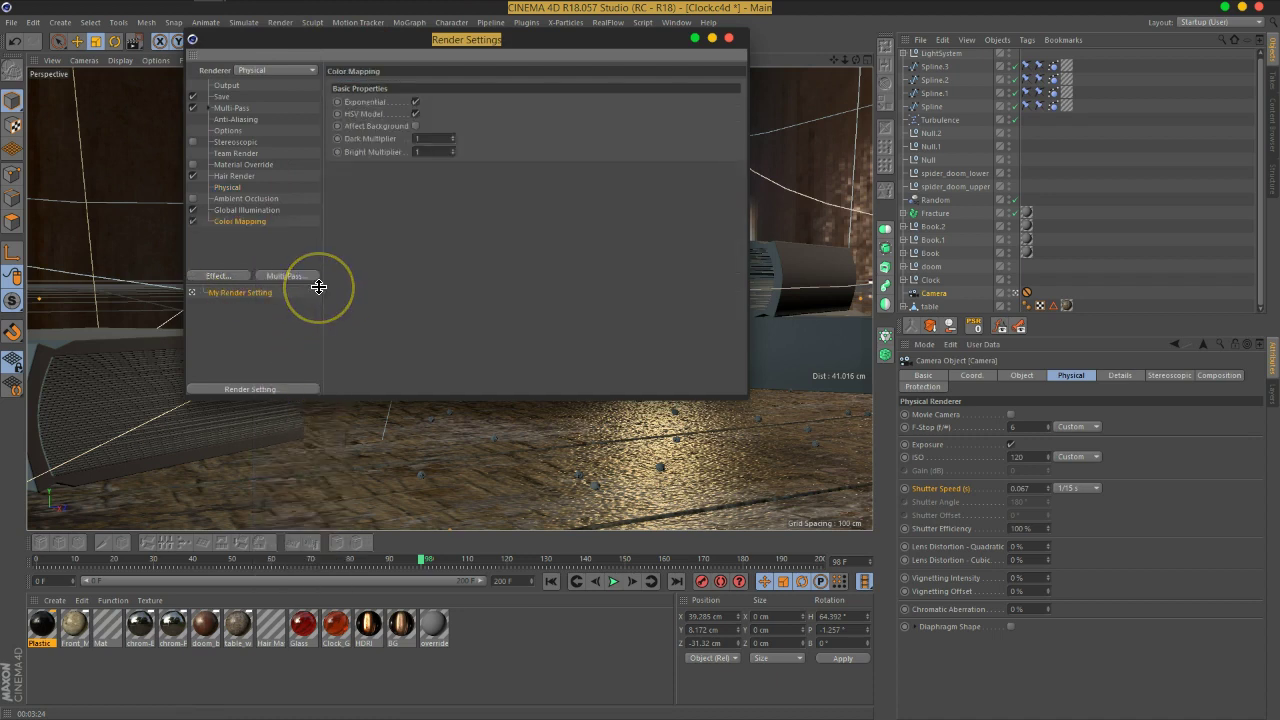
{"action": "left_click_drag", "start_coordinate": [491, 40], "coordinate": [629, 88]}
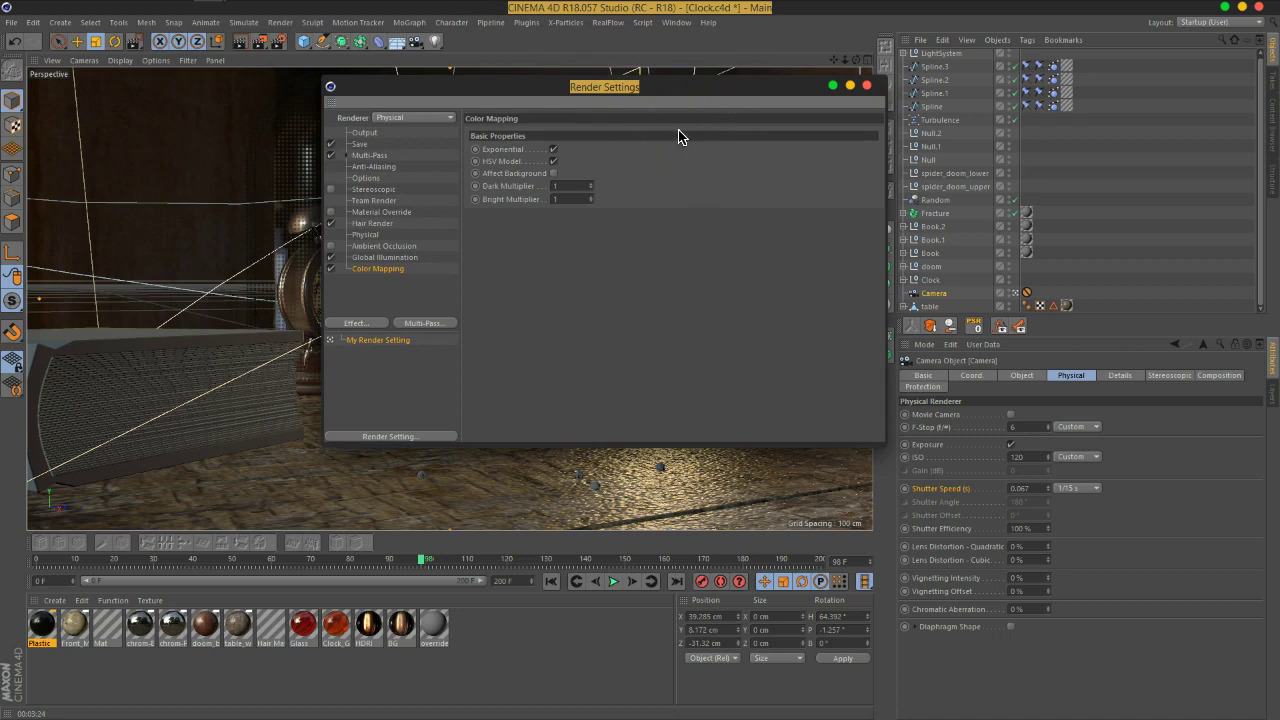
{"action": "left_click_drag", "start_coordinate": [594, 88], "coordinate": [986, 40]}
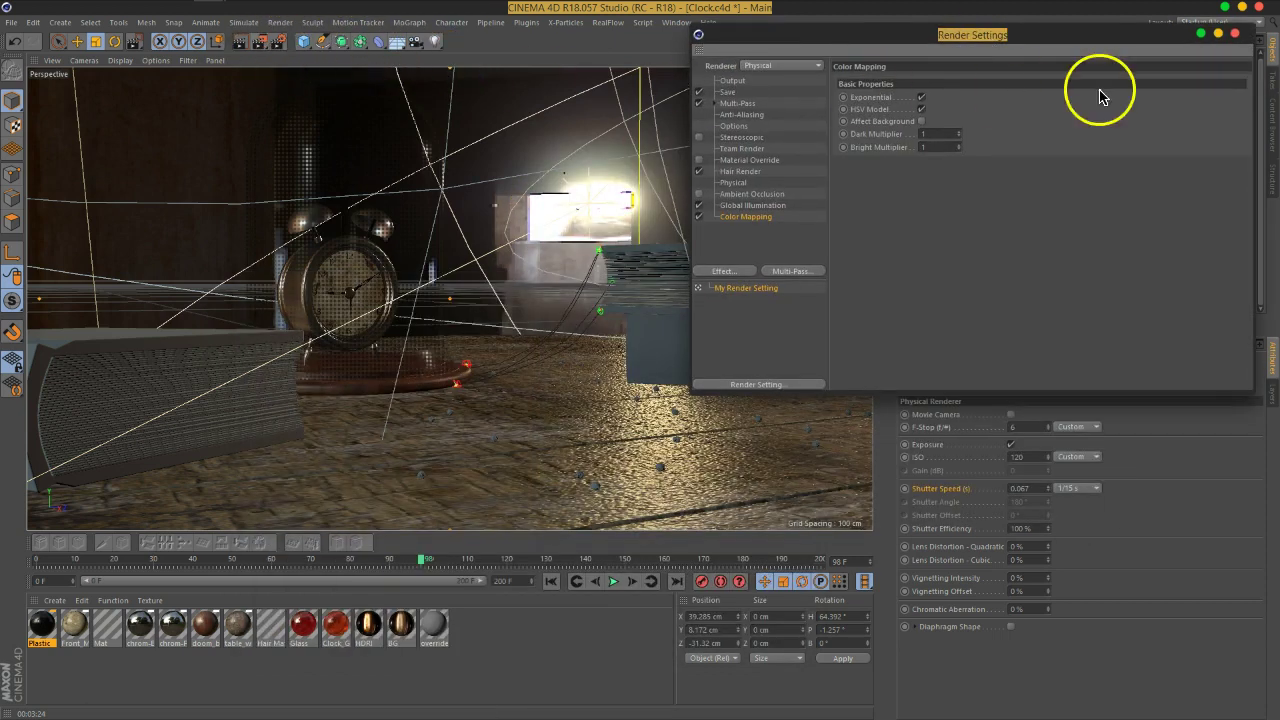
Render the scene with Color Mapping to the Picture Viewer and compare it repeatedly with the previous render in the history
{"action": "left_click", "coordinate": [264, 48]}
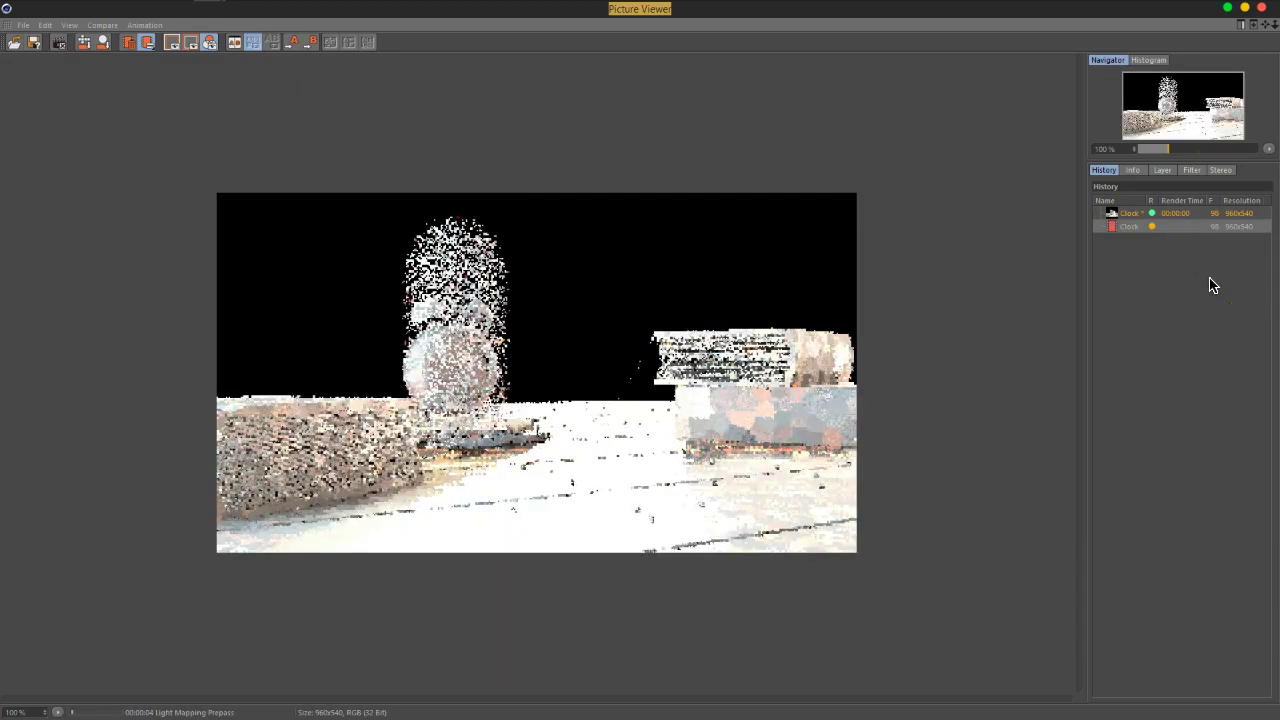
{"action": "left_click", "coordinate": [1131, 227]}
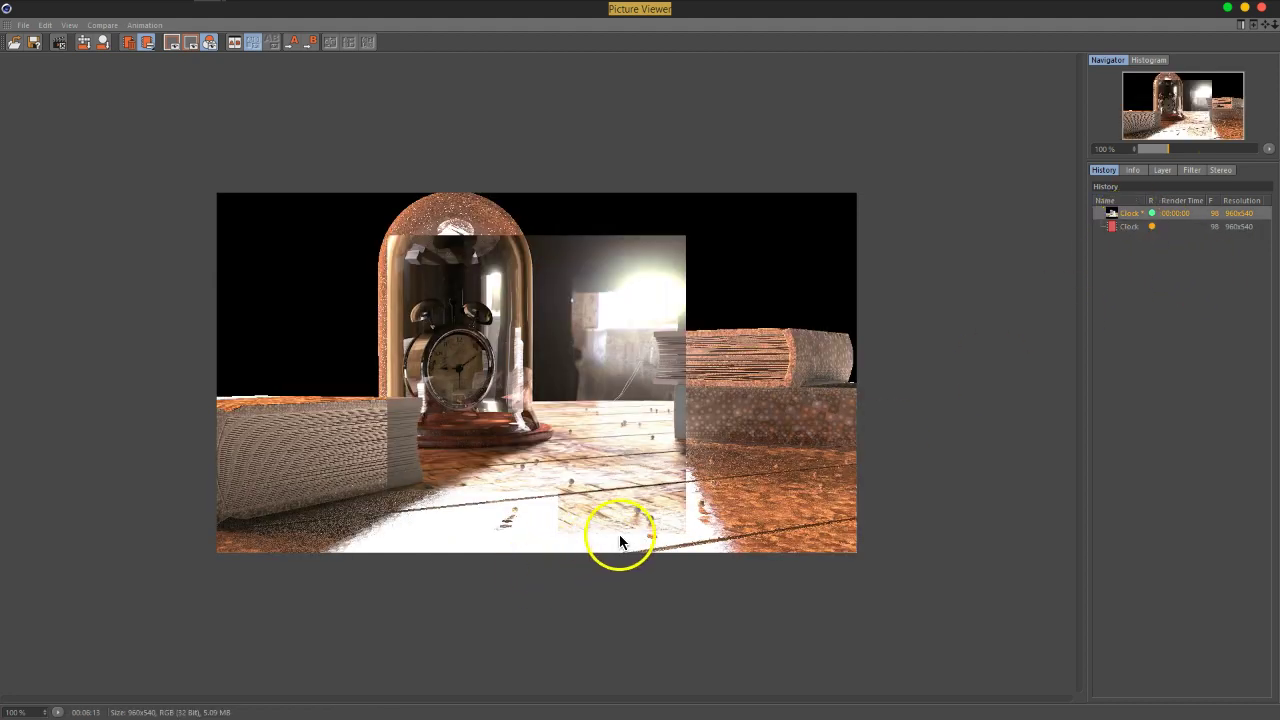
{"action": "left_click", "coordinate": [1130, 227]}
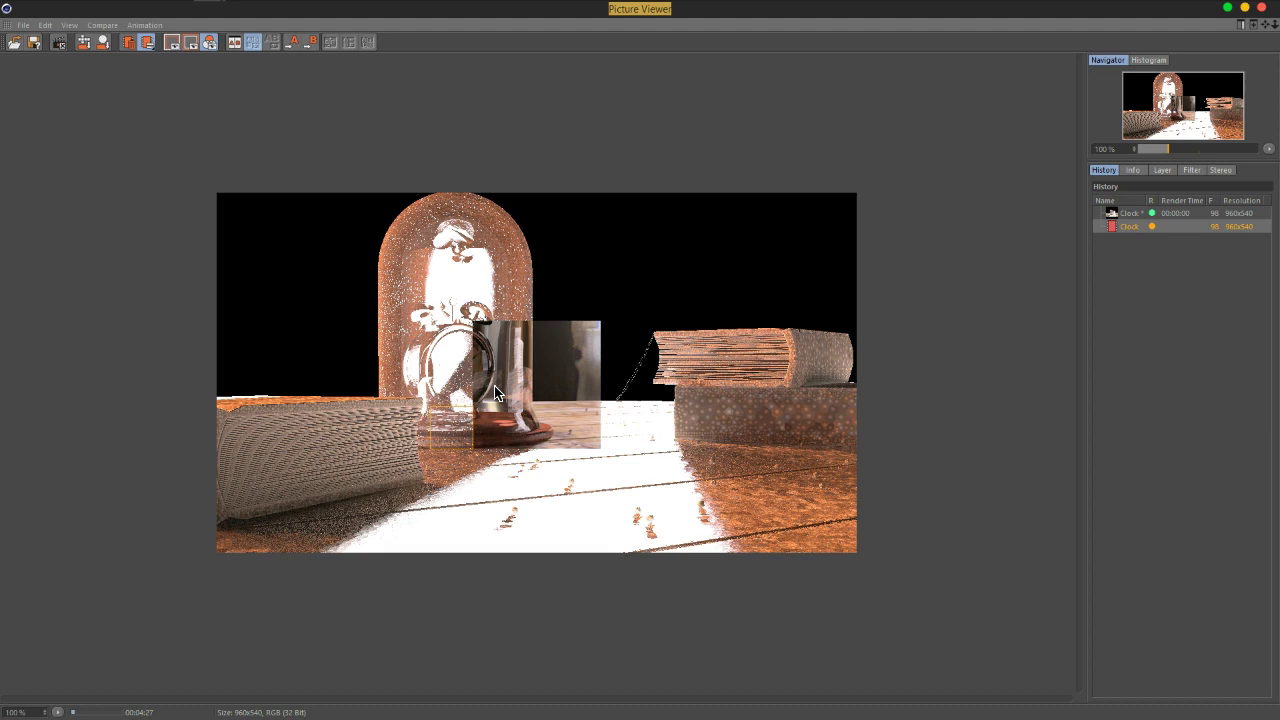
{"action": "left_click", "coordinate": [1131, 214]}
{"action": "left_click", "coordinate": [1131, 228]}
{"action": "left_click", "coordinate": [1131, 215]}
{"action": "left_click", "coordinate": [1133, 229]}
{"action": "left_click", "coordinate": [1130, 214]}
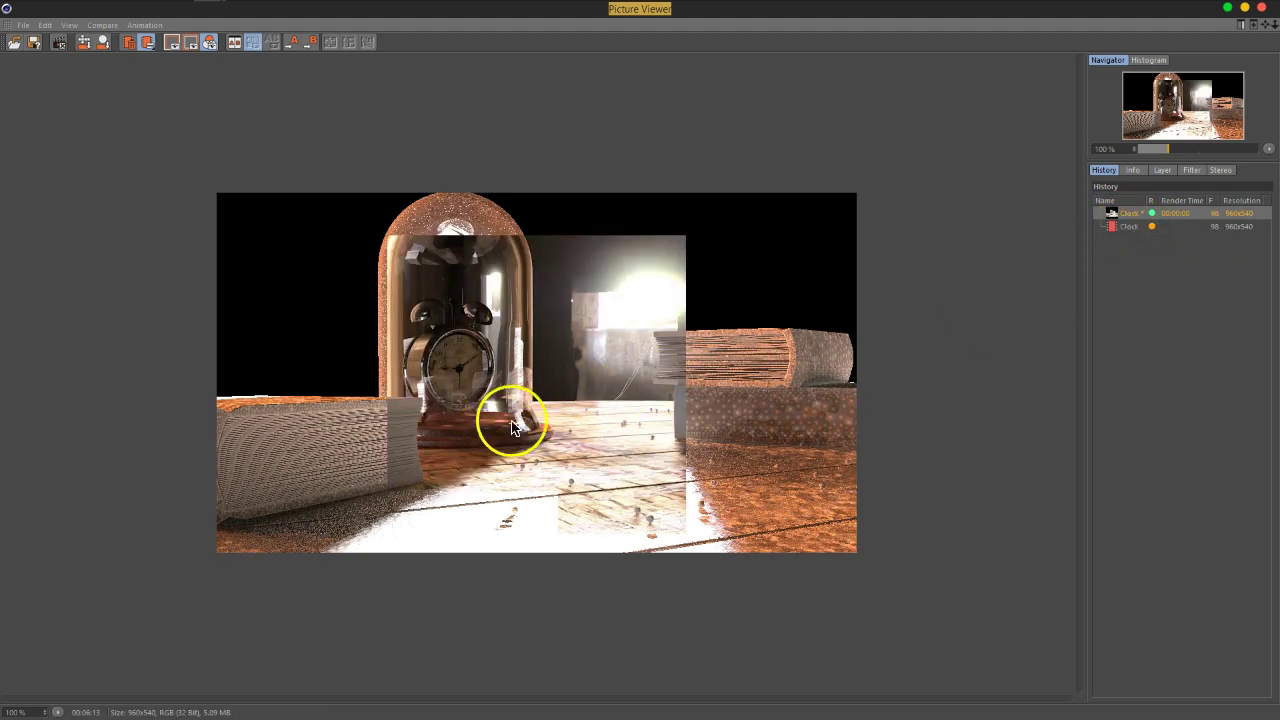
{"action": "left_click", "coordinate": [1133, 227]}
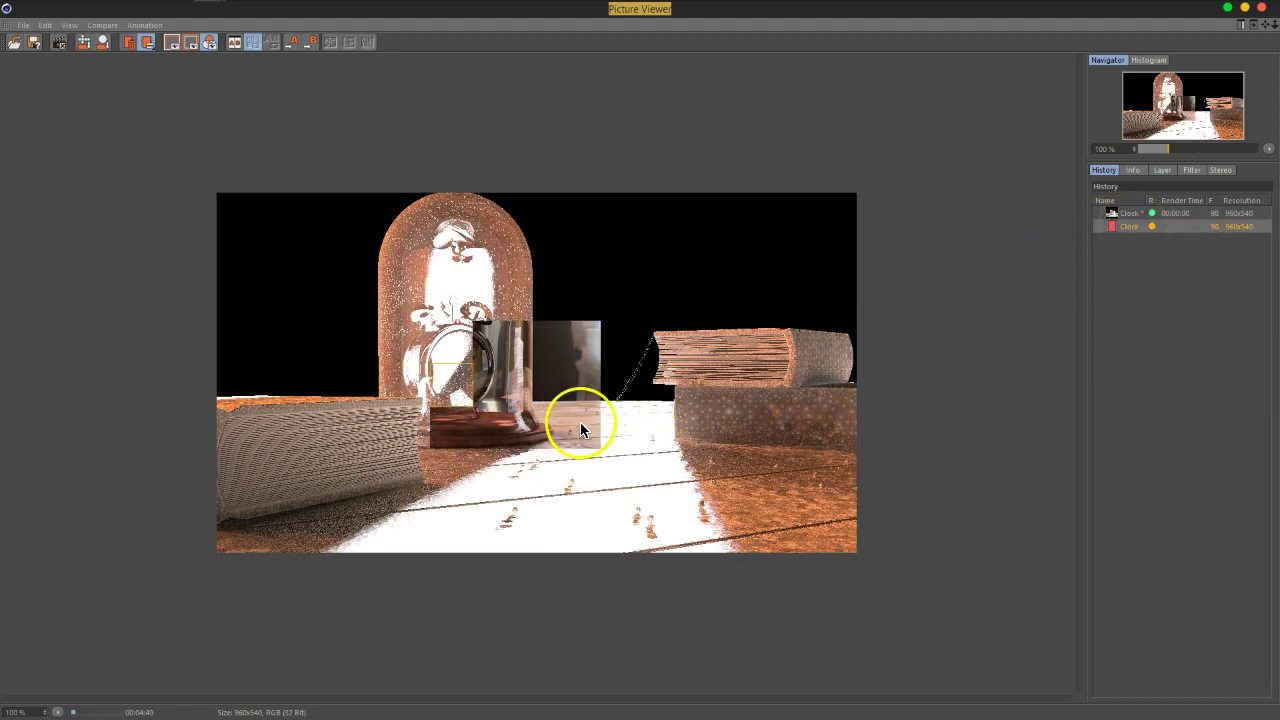
{"action": "left_click", "coordinate": [1123, 216]}
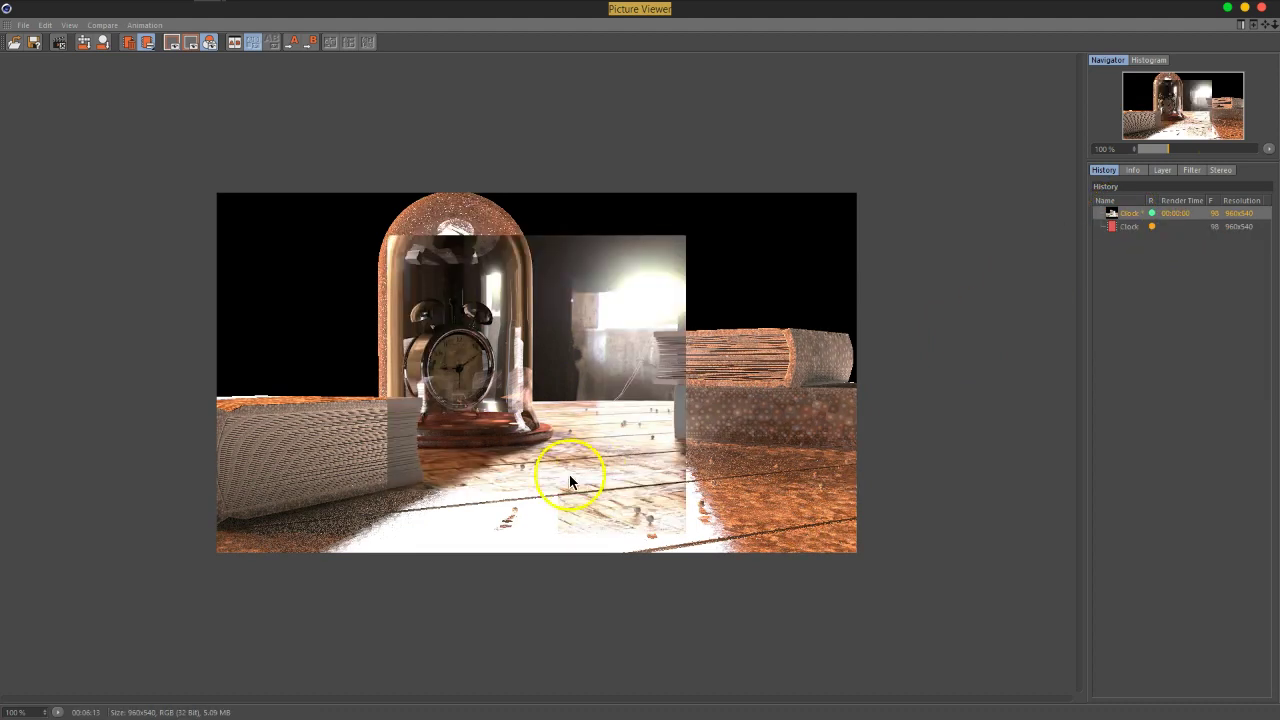
{"action": "left_click", "coordinate": [1133, 227]}
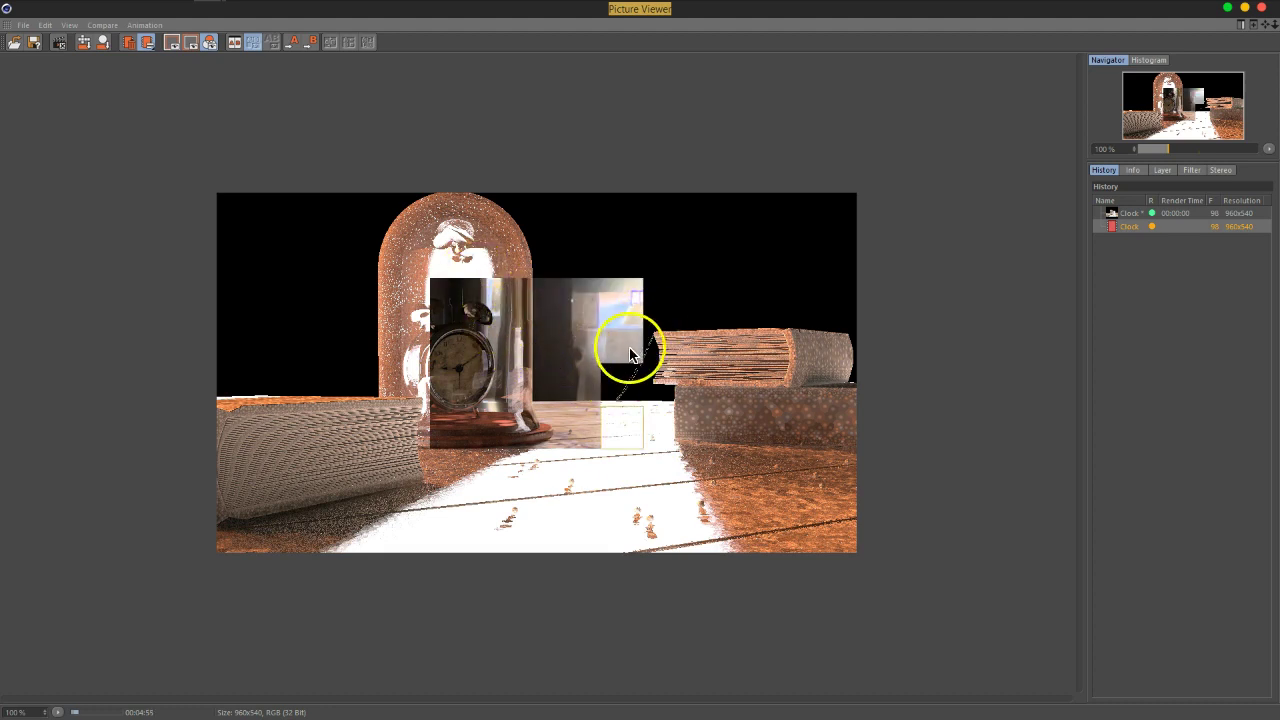
{"action": "left_click", "coordinate": [1137, 213]}
{"action": "left_click", "coordinate": [1135, 230]}
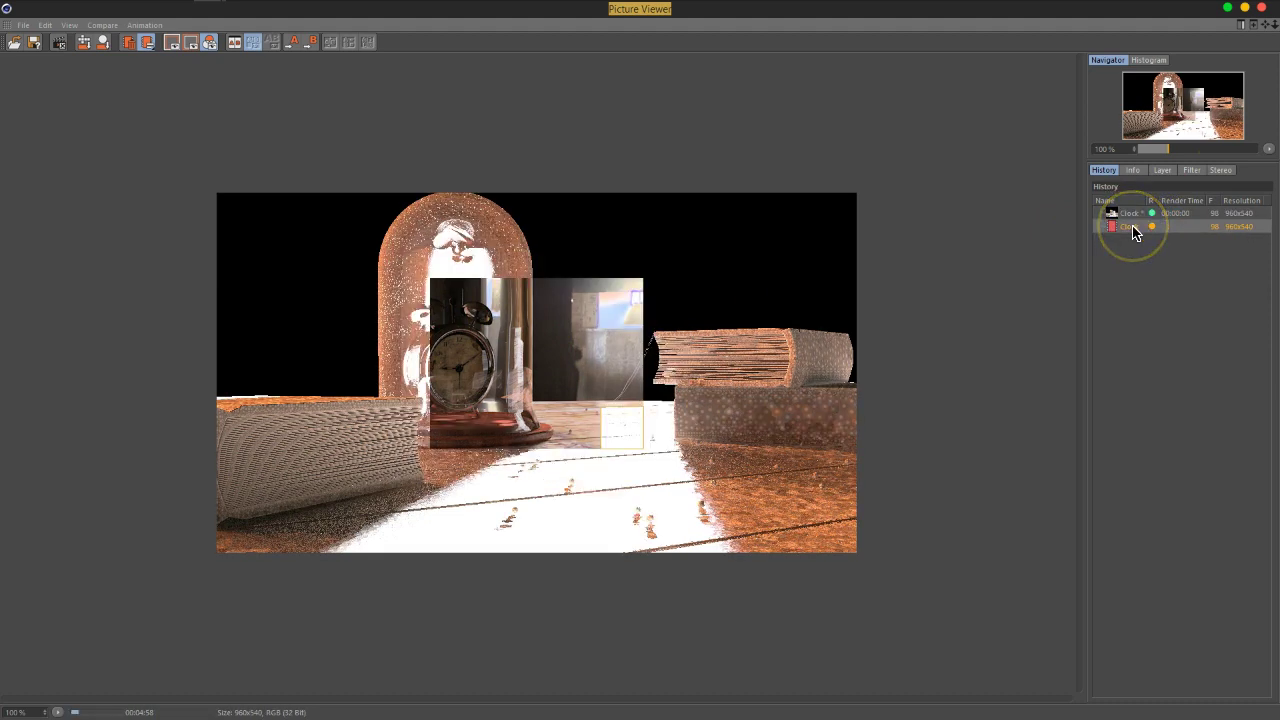
Look at the Picture Viewer's filter settings, return to the history, and close the viewer, stopping the render
{"action": "left_click", "coordinate": [1191, 170]}
{"action": "left_click", "coordinate": [1104, 170]}
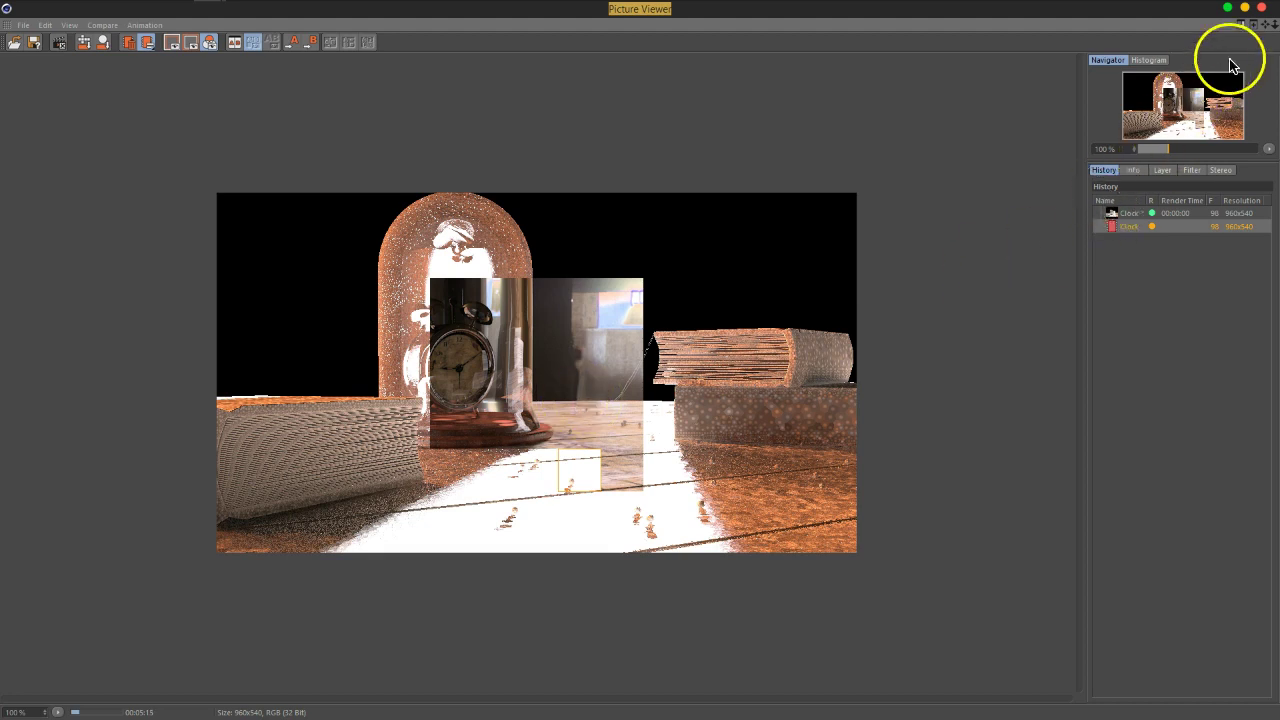
{"action": "left_click", "coordinate": [1262, 8]}
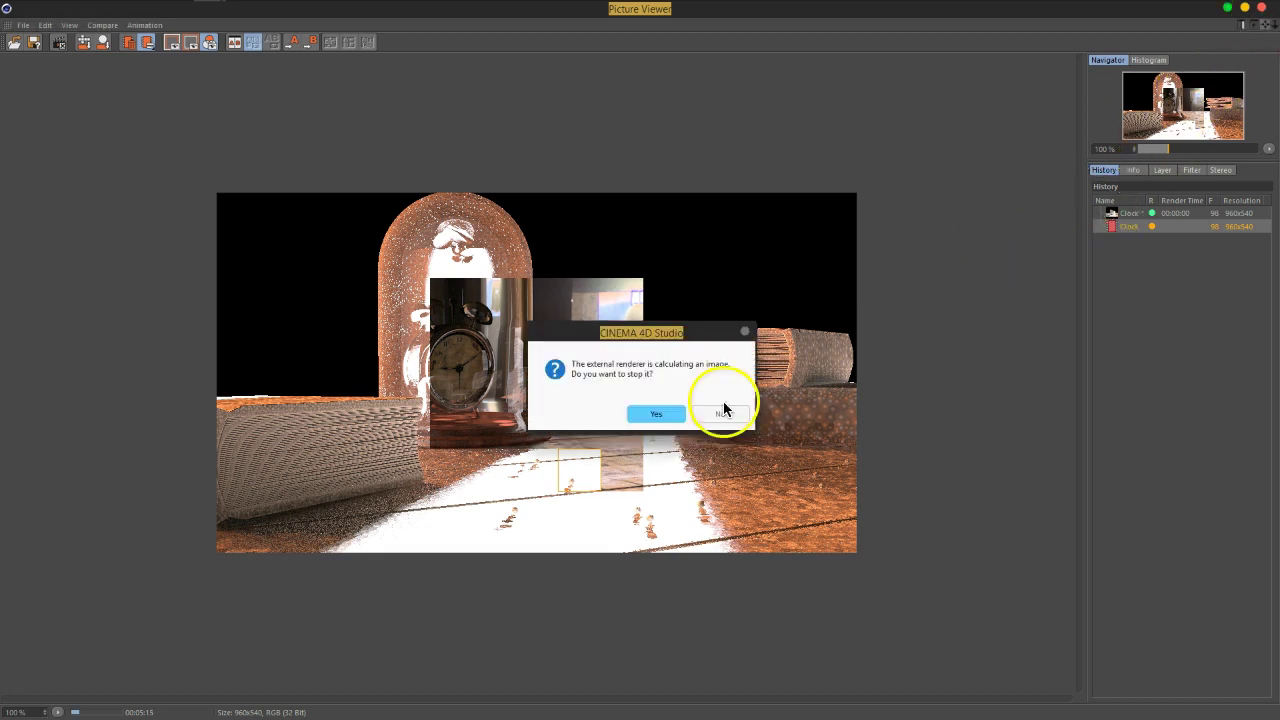
{"action": "left_click", "coordinate": [658, 418]}
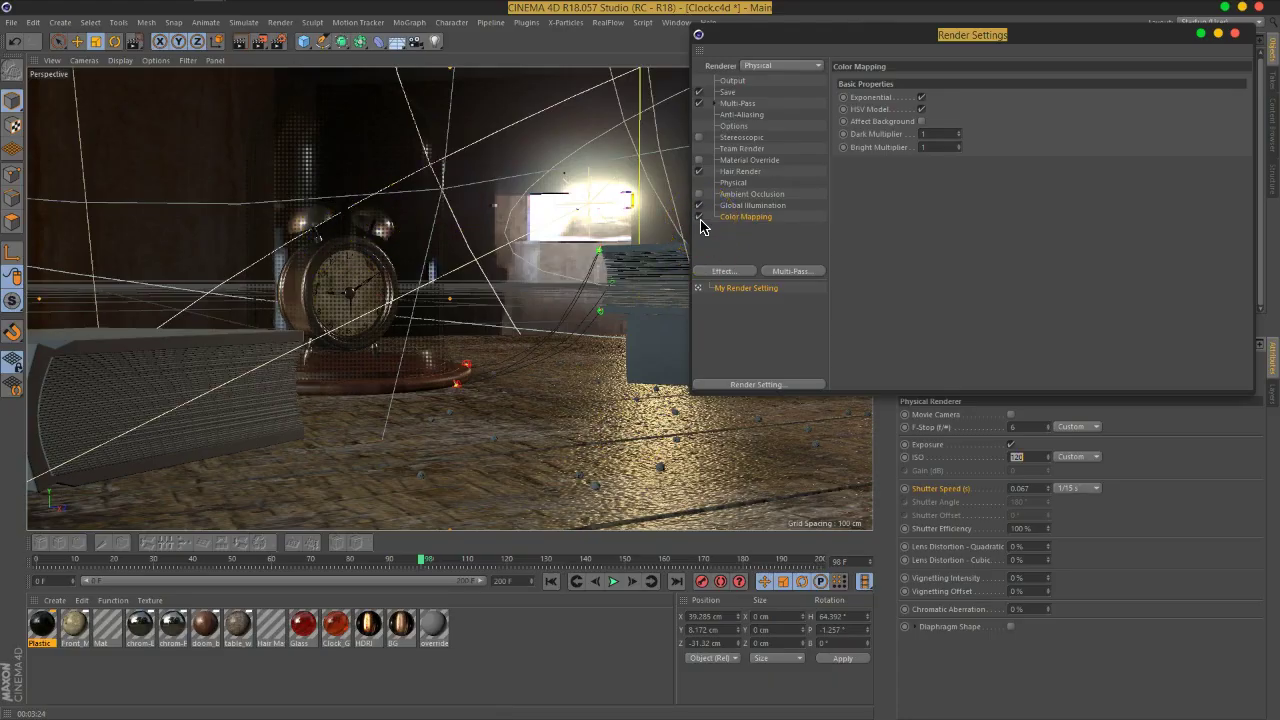
Disable the Color Mapping effect in the render settings and set the Camera's ISO to 100
{"action": "left_click", "coordinate": [699, 217]}
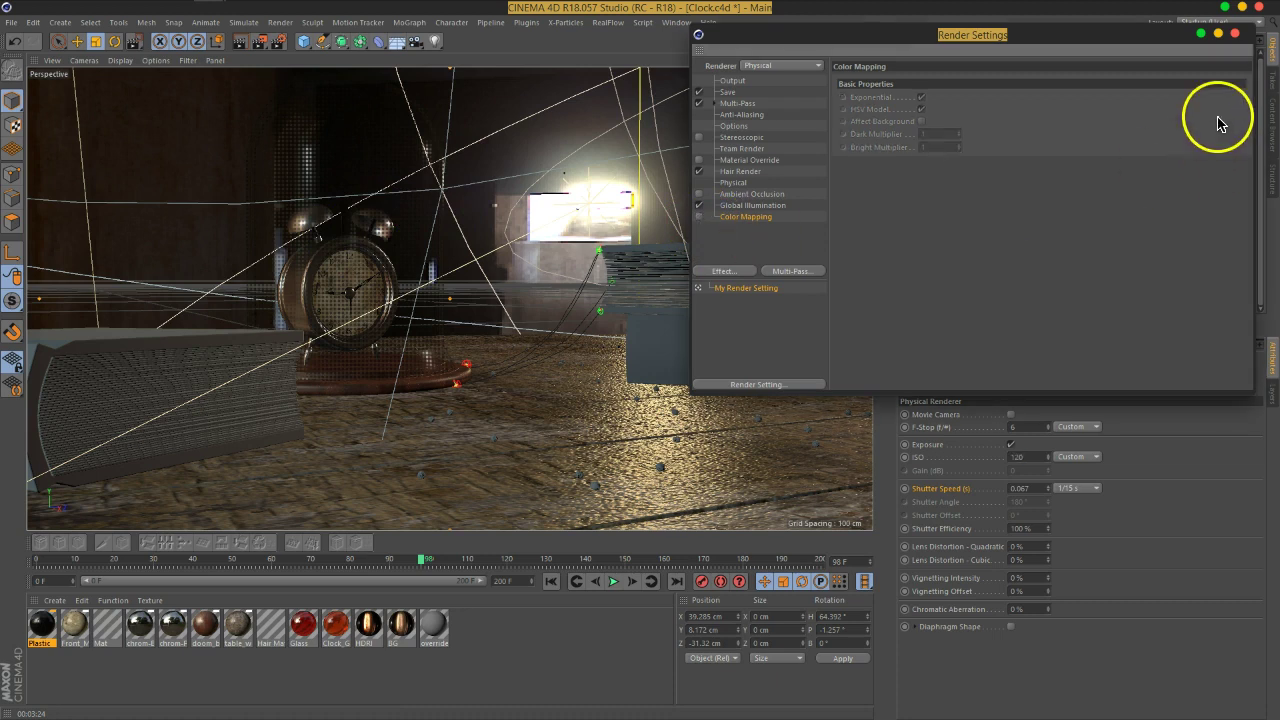
{"action": "left_click", "coordinate": [1234, 34]}
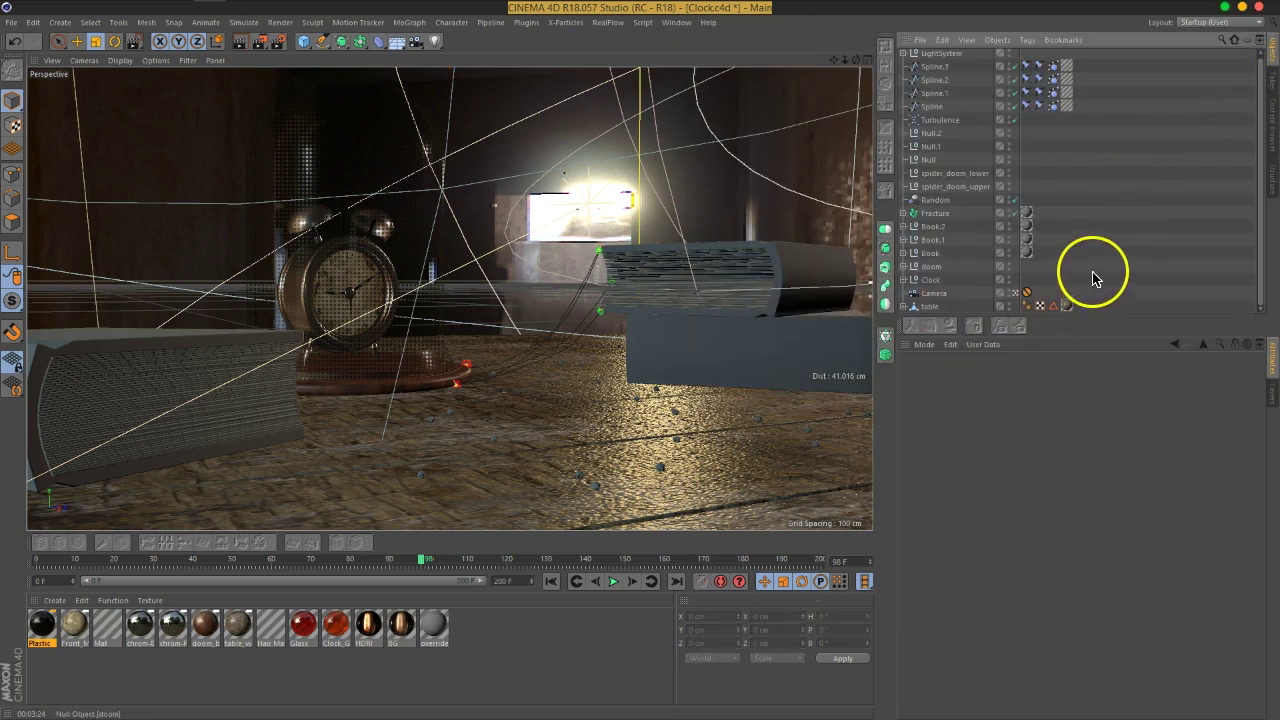
{"action": "left_click", "coordinate": [933, 295]}
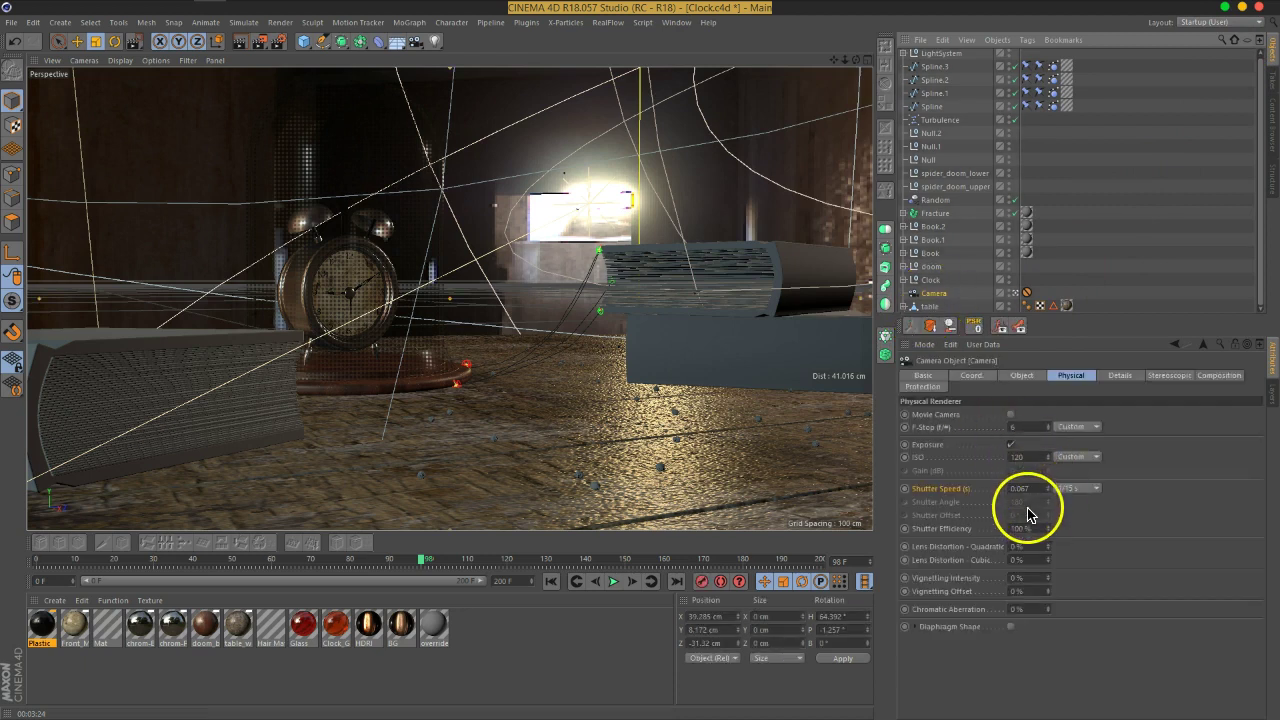
{"action": "left_click", "coordinate": [1029, 459]}
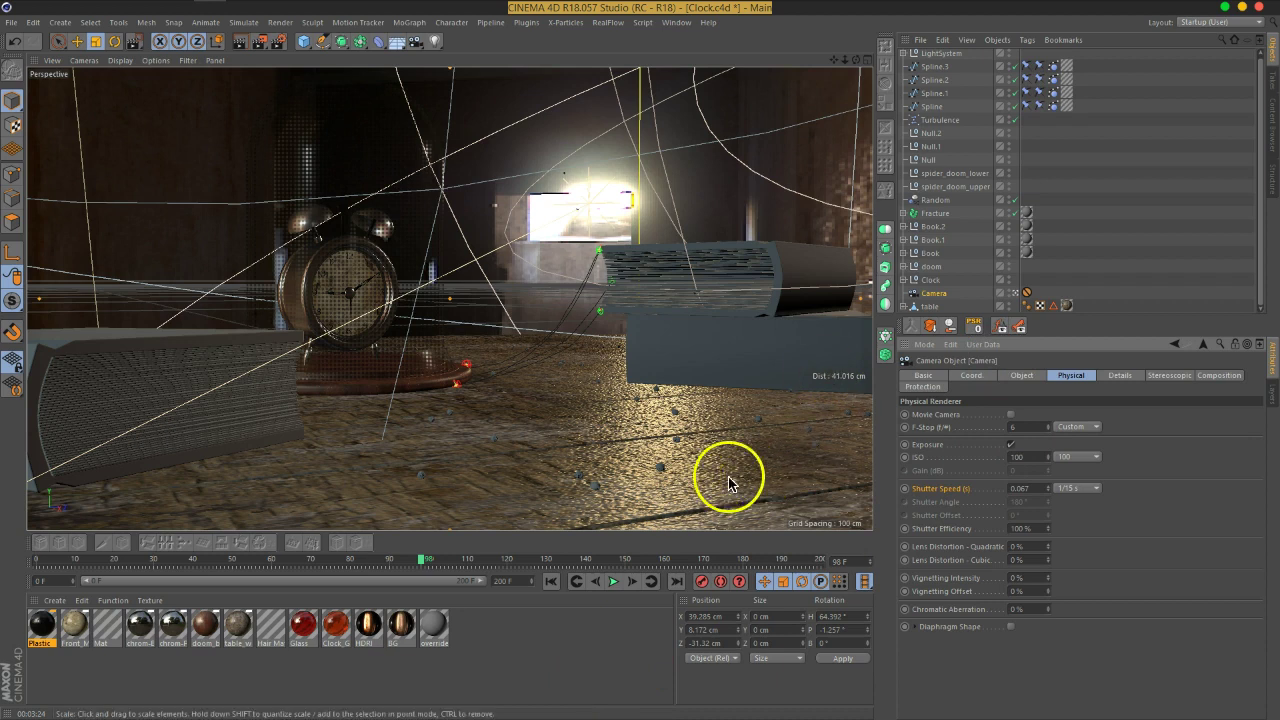
Create a new standard material
{"action": "double_click", "coordinate": [481, 654]}
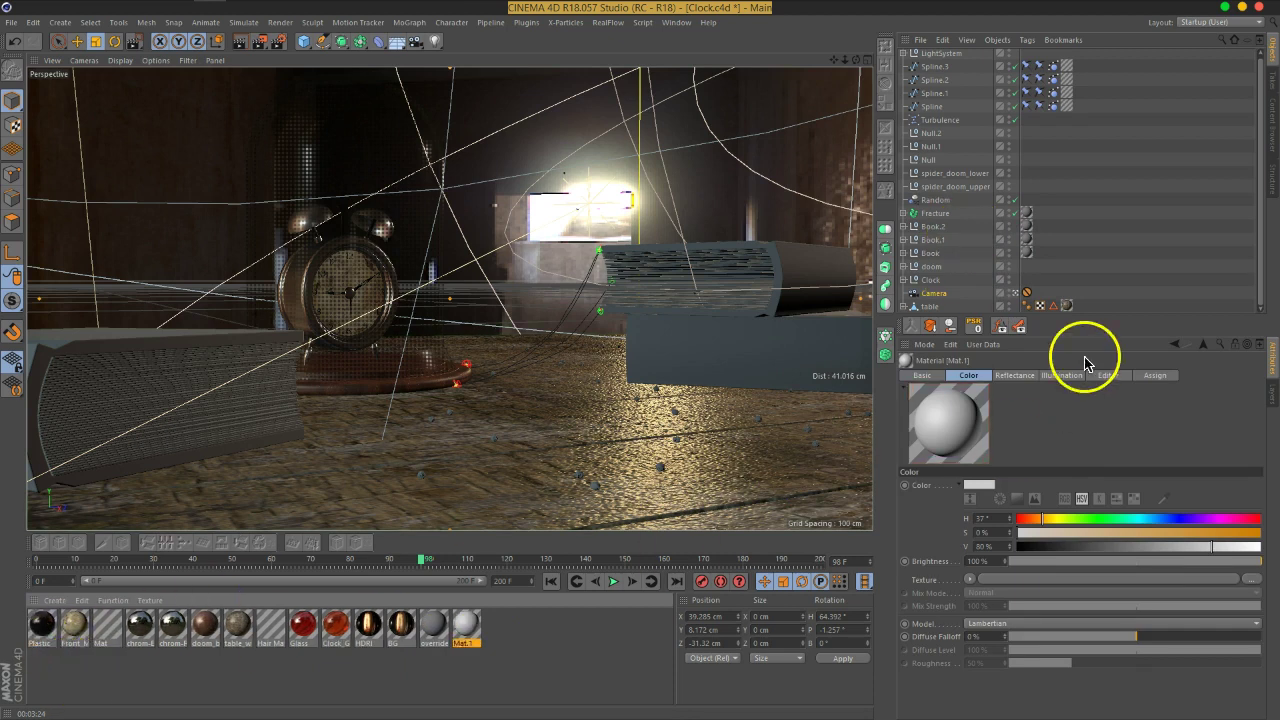
Replace the Fracture object's material with Mat.1 and open Mat.1 for editing
{"action": "left_click", "coordinate": [1103, 273]}
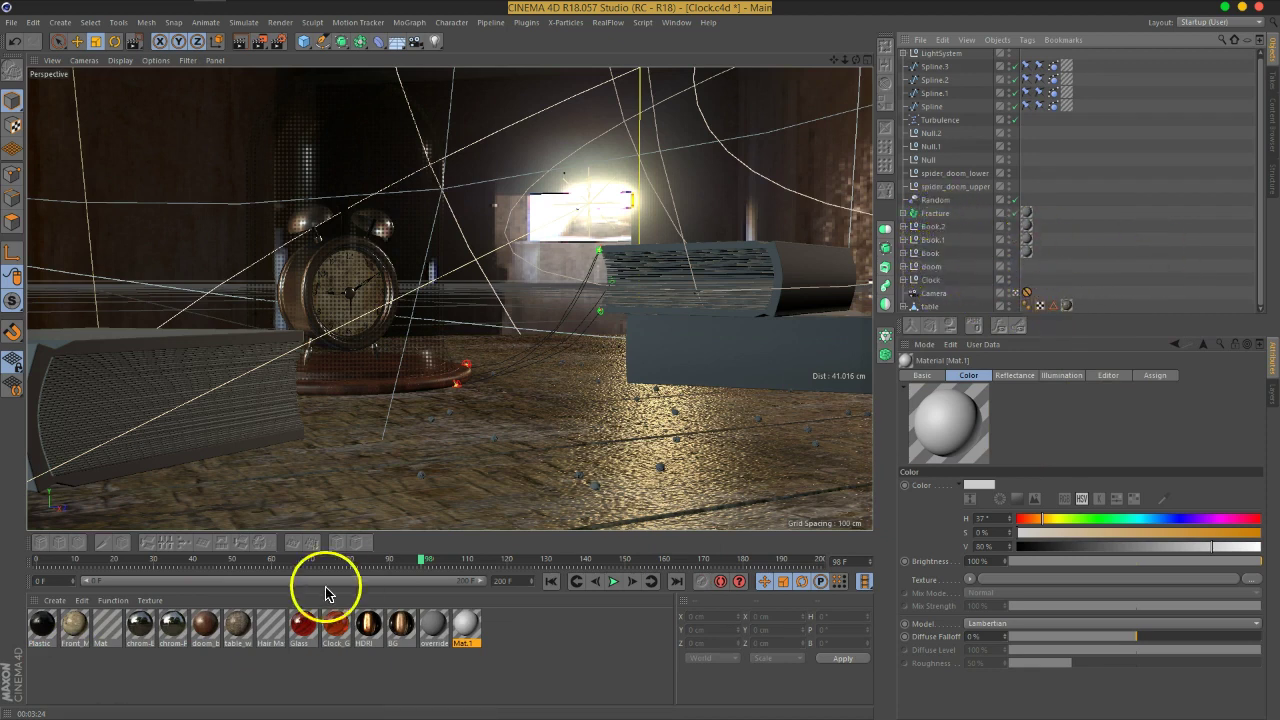
{"action": "left_click_drag", "start_coordinate": [481, 640], "coordinate": [1030, 222]}
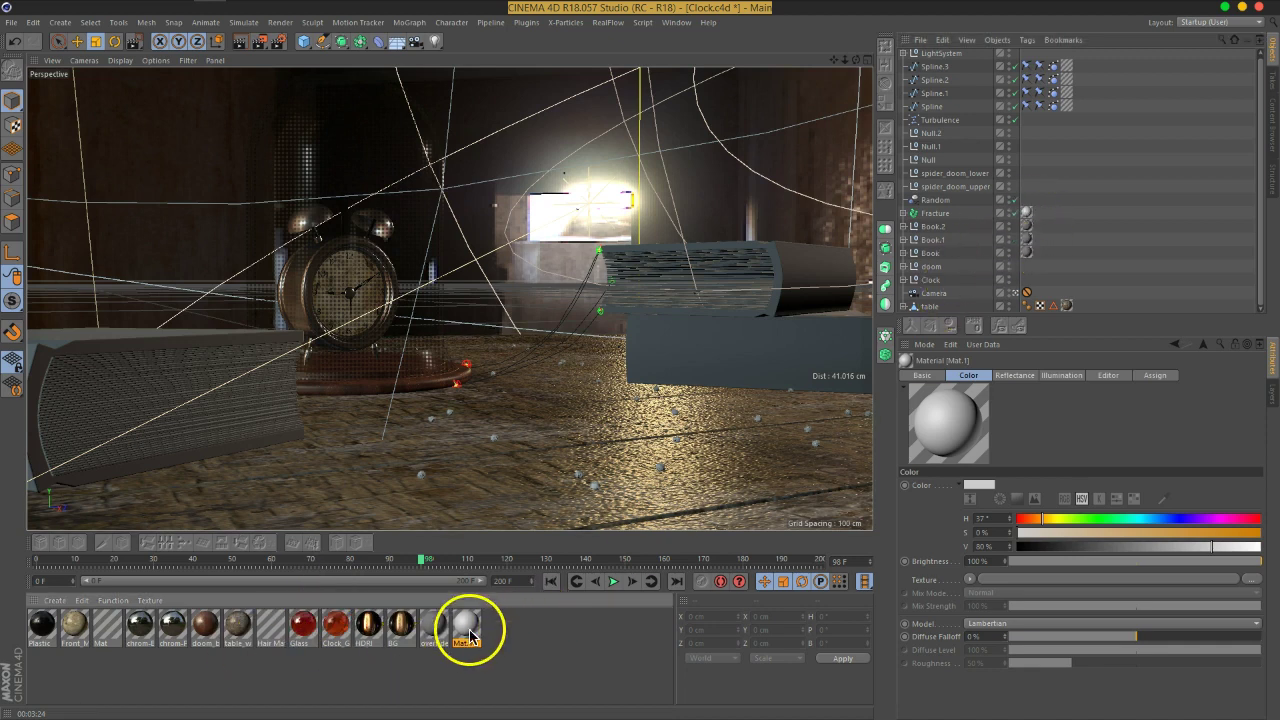
{"action": "double_click", "coordinate": [466, 625]}
{"action": "left_click_drag", "start_coordinate": [541, 92], "coordinate": [976, 66]}
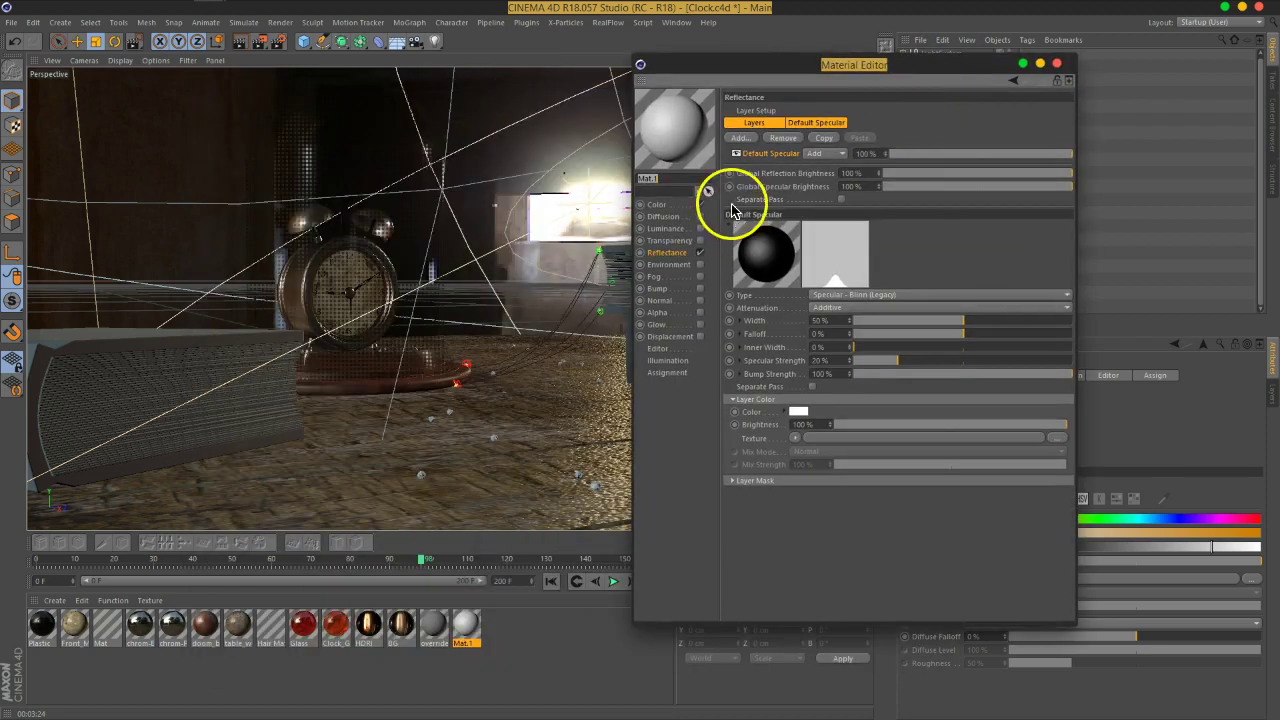
Set Mat.1's colour to a greyish brown, H 37°, S about 25% and V about 55%, and remove its Default Specular layer
{"action": "left_click", "coordinate": [657, 205]}
{"action": "left_click", "coordinate": [823, 198]}
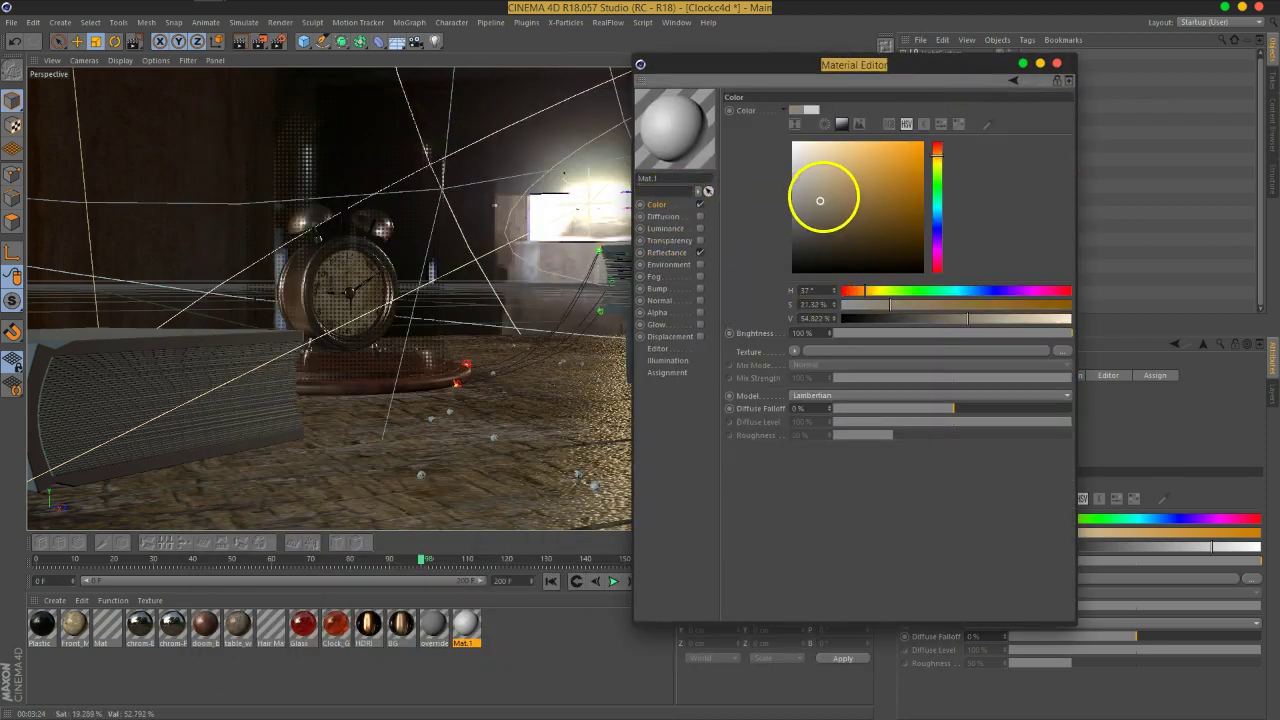
{"action": "left_click_drag", "start_coordinate": [823, 192], "coordinate": [825, 199]}
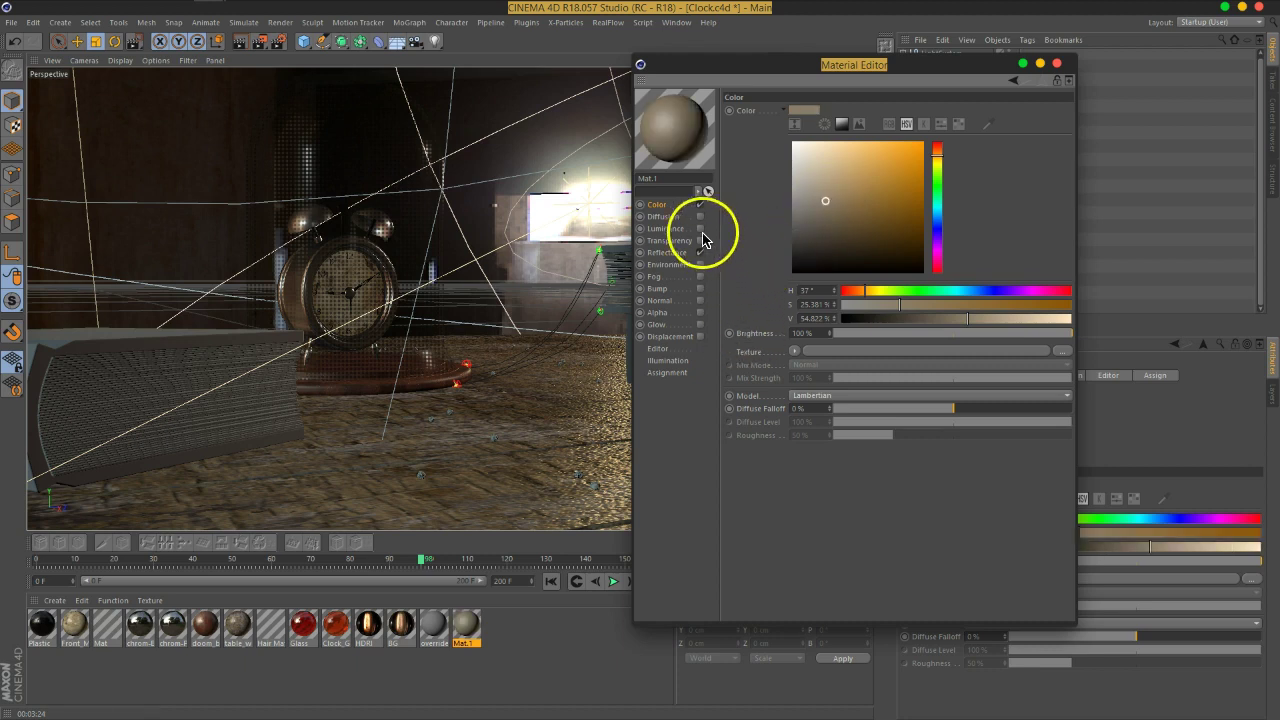
{"action": "left_click", "coordinate": [667, 252]}
{"action": "left_click", "coordinate": [782, 139]}
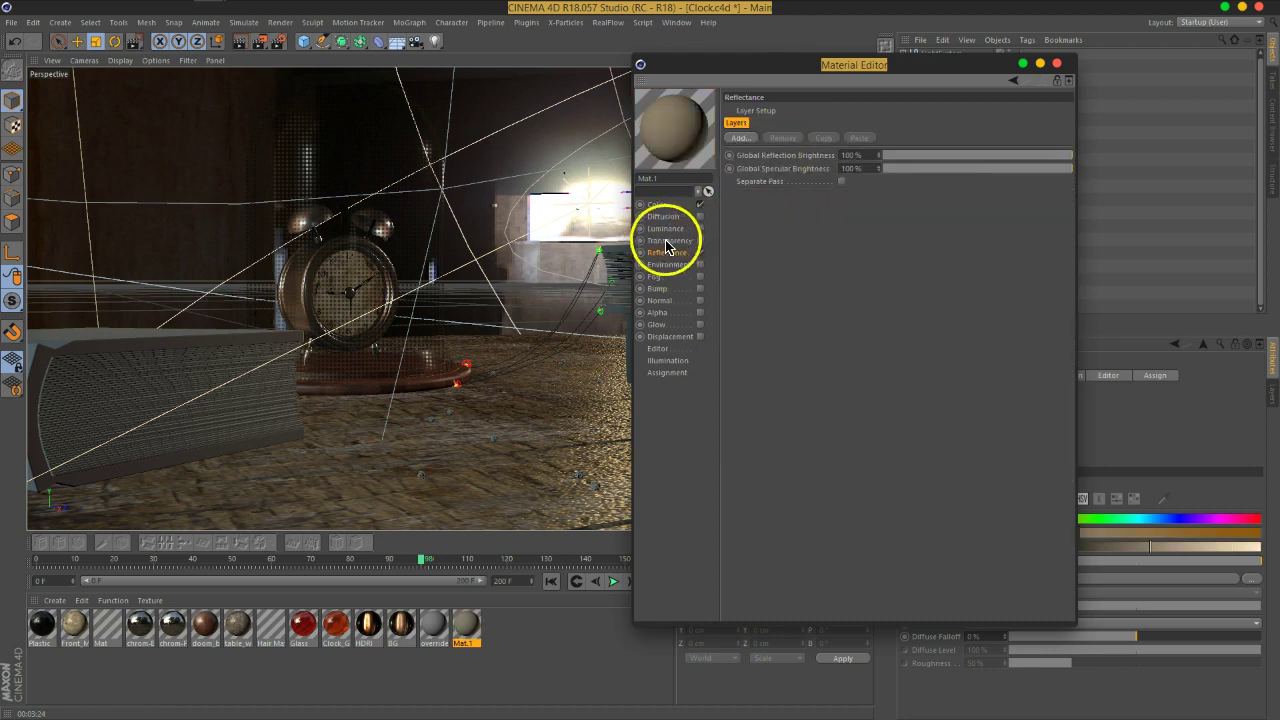
Enable Diffusion with the BW19.png mask as its texture, without copying it to the project, and set the mix strength to 76%
{"action": "left_click", "coordinate": [675, 216]}
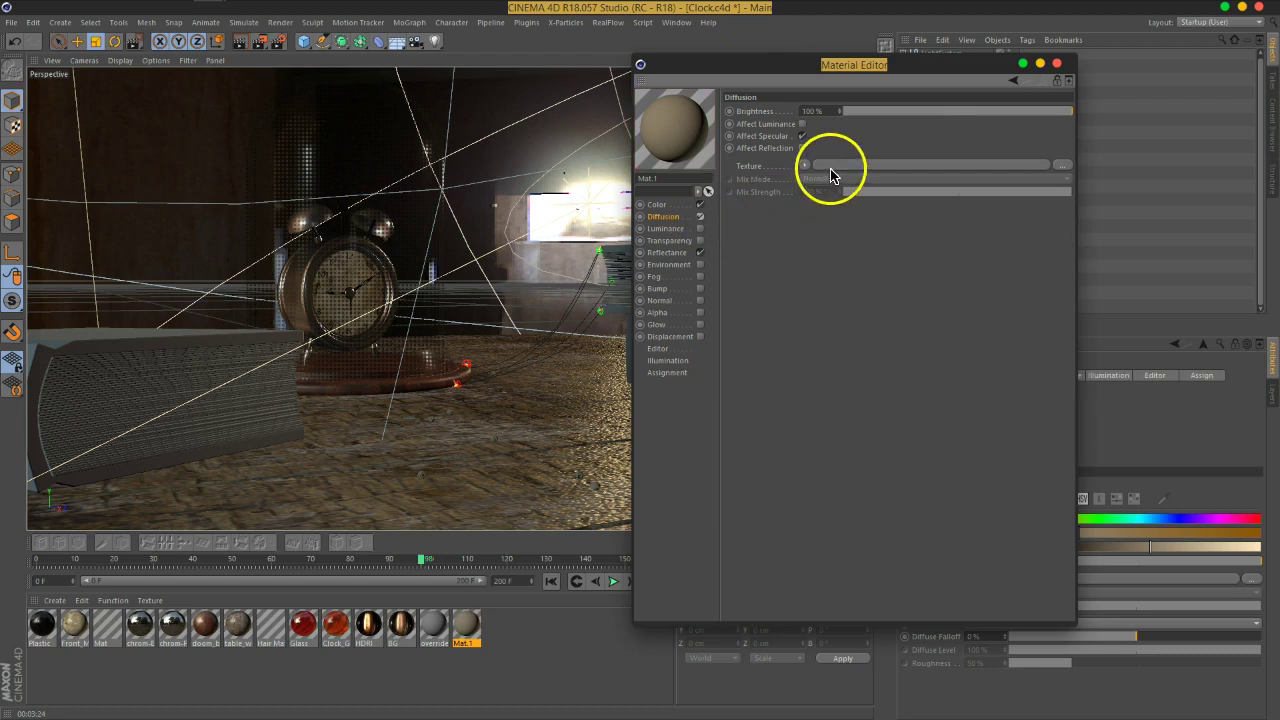
{"action": "left_click", "coordinate": [830, 165]}
{"action": "left_click", "coordinate": [755, 407]}
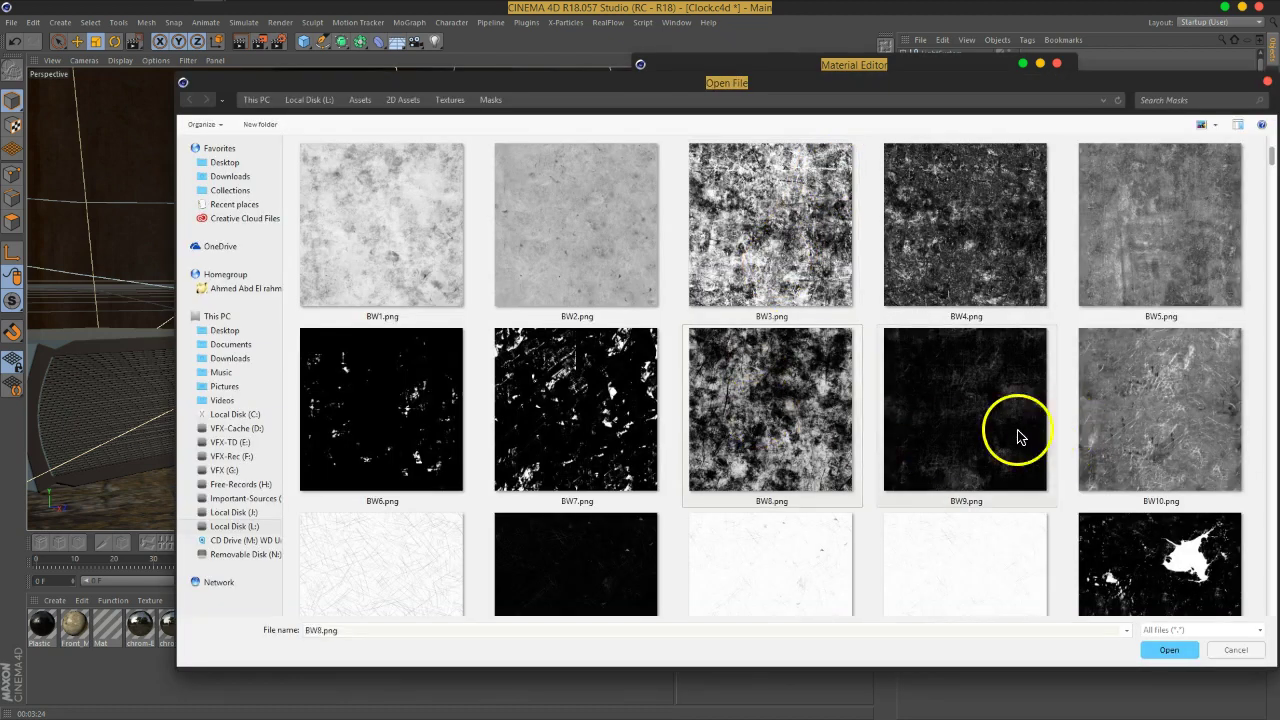
{"action": "scroll", "coordinate": [886, 409], "scroll_direction": "down", "scroll_amount": 10}
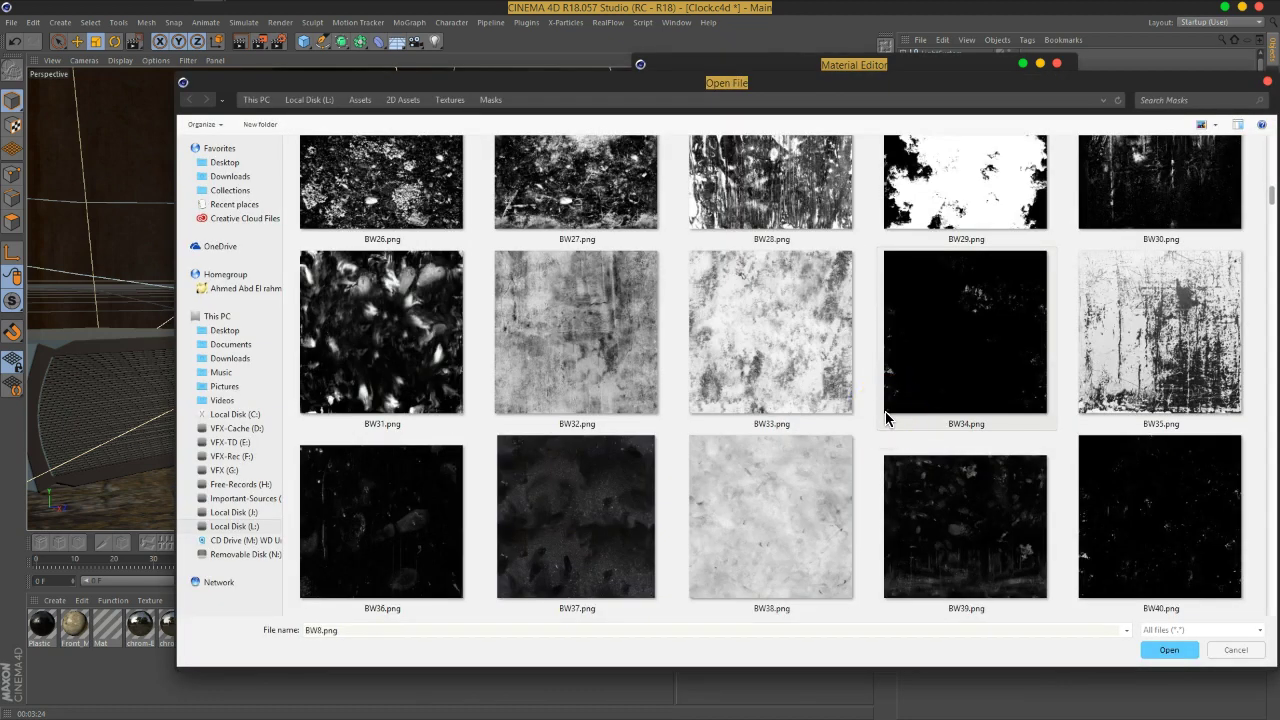
{"action": "scroll", "coordinate": [885, 418], "scroll_direction": "down", "scroll_amount": 15}
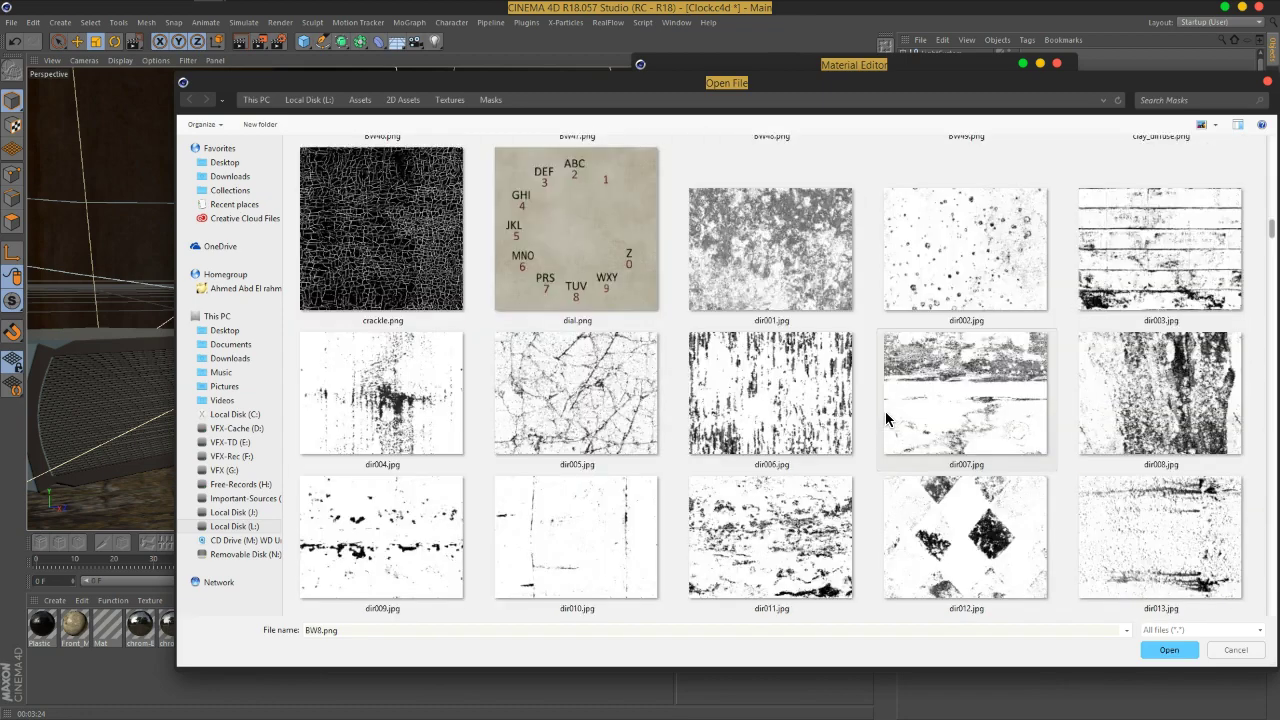
{"action": "scroll", "coordinate": [886, 418], "scroll_direction": "up", "scroll_amount": 3}
{"action": "scroll", "coordinate": [886, 418], "scroll_direction": "up", "scroll_amount": 8}
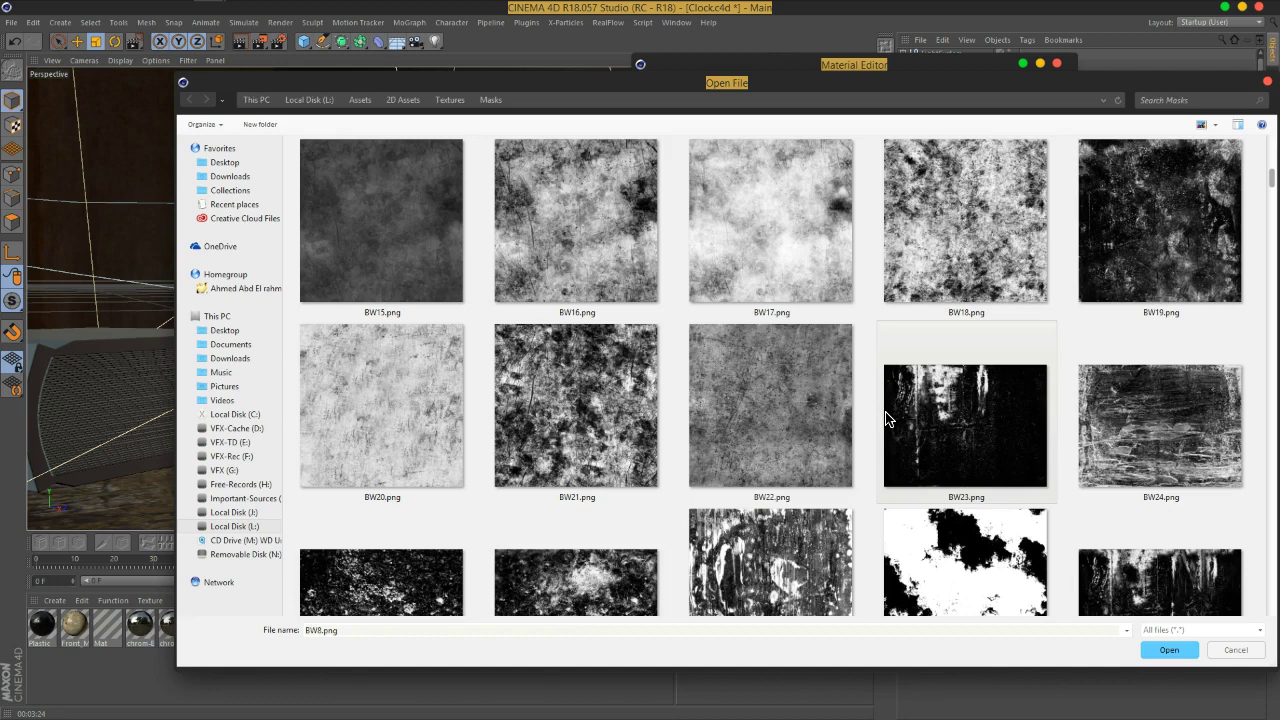
{"action": "double_click", "coordinate": [1126, 240]}
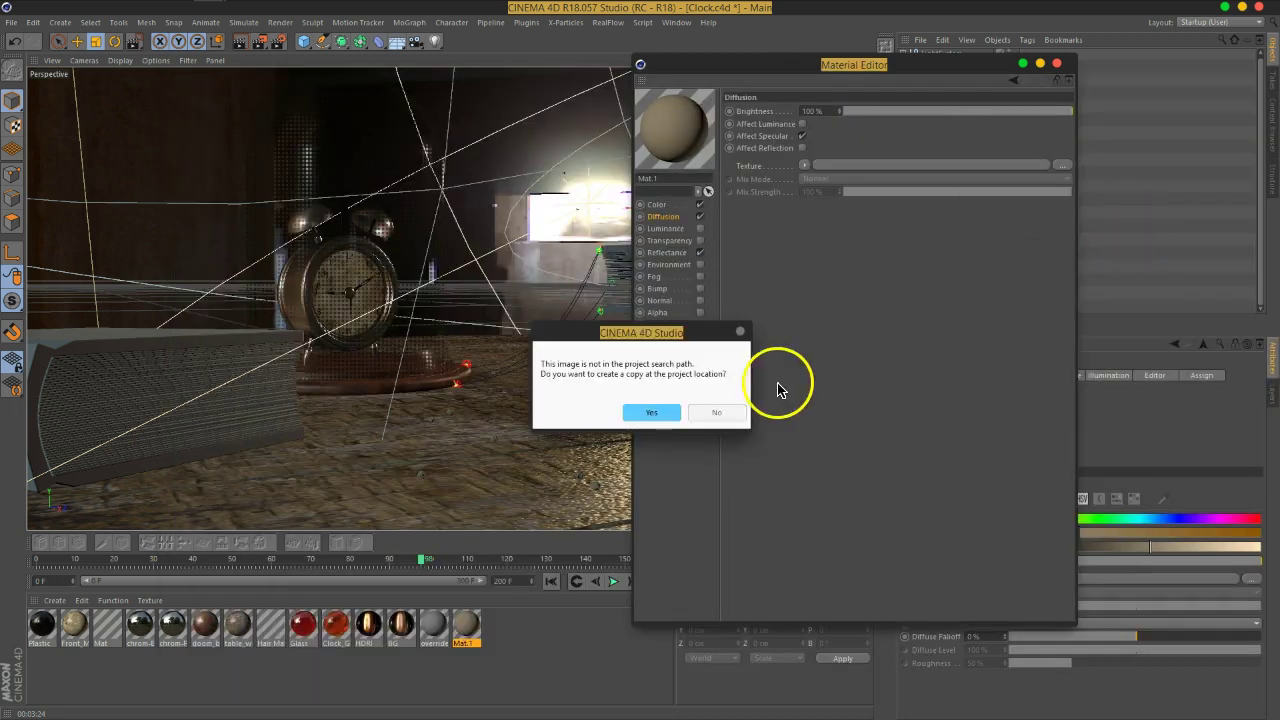
{"action": "left_click", "coordinate": [718, 412]}
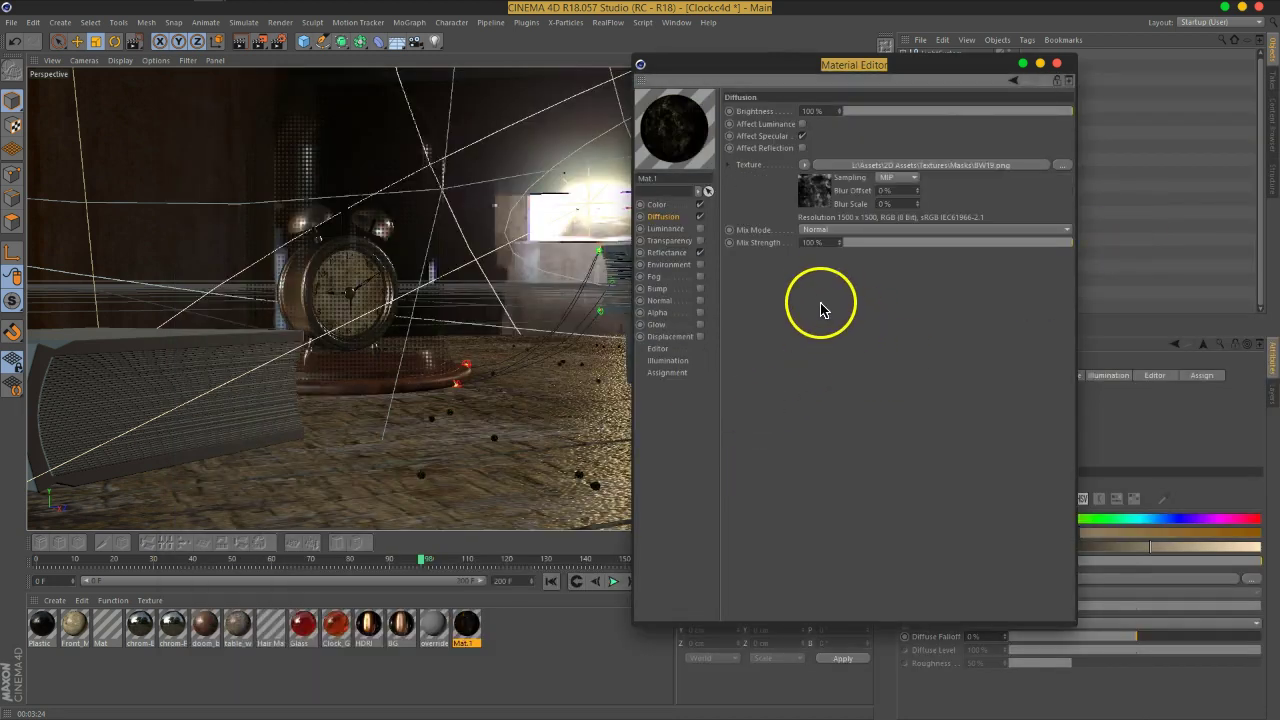
{"action": "left_click_drag", "start_coordinate": [1043, 246], "coordinate": [1016, 246]}
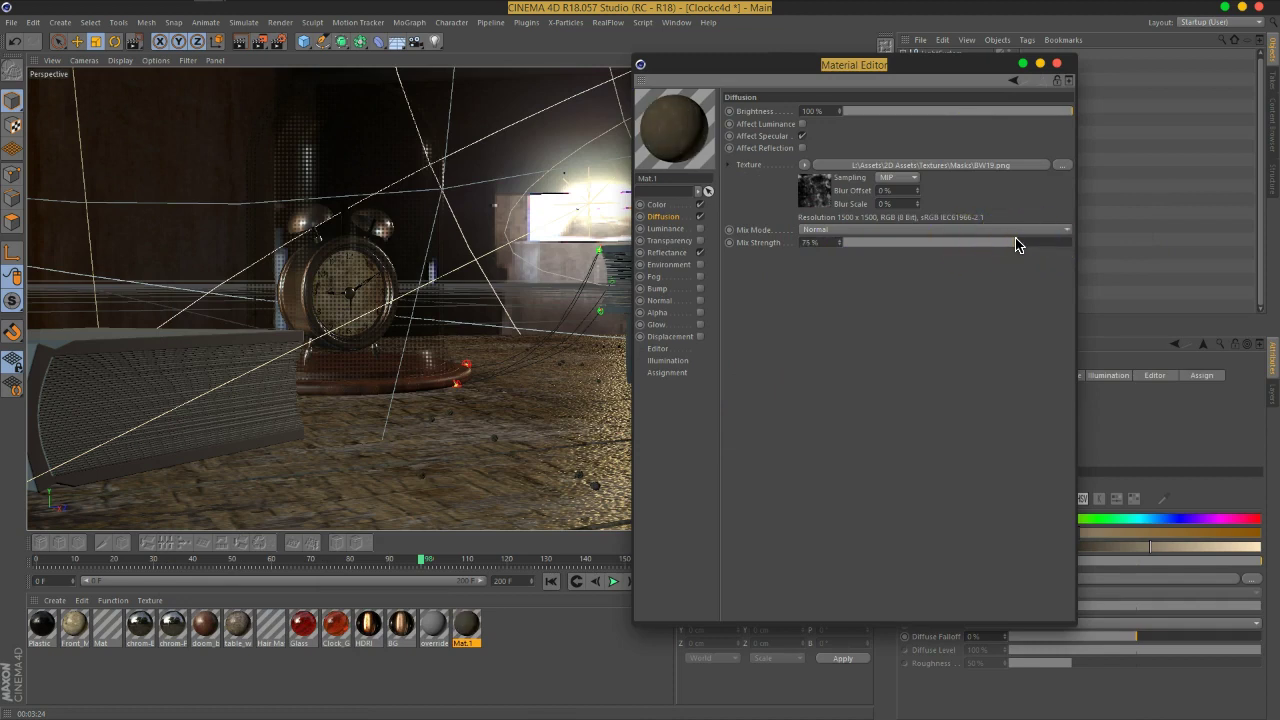
{"action": "left_click_drag", "start_coordinate": [1018, 249], "coordinate": [1018, 249]}
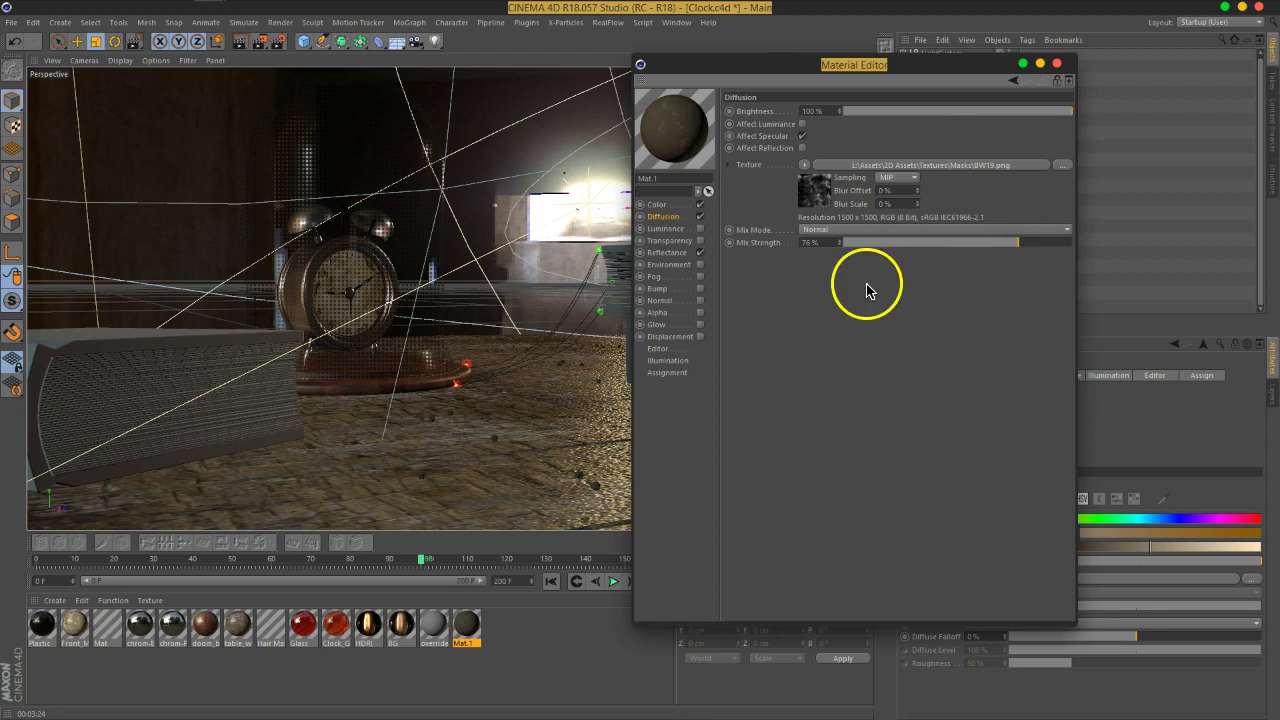
Load dr_10.png from the Masks folder as Mat.1's Bump texture without copying it to the project
{"action": "left_click", "coordinate": [826, 170]}
{"action": "left_click", "coordinate": [613, 374]}
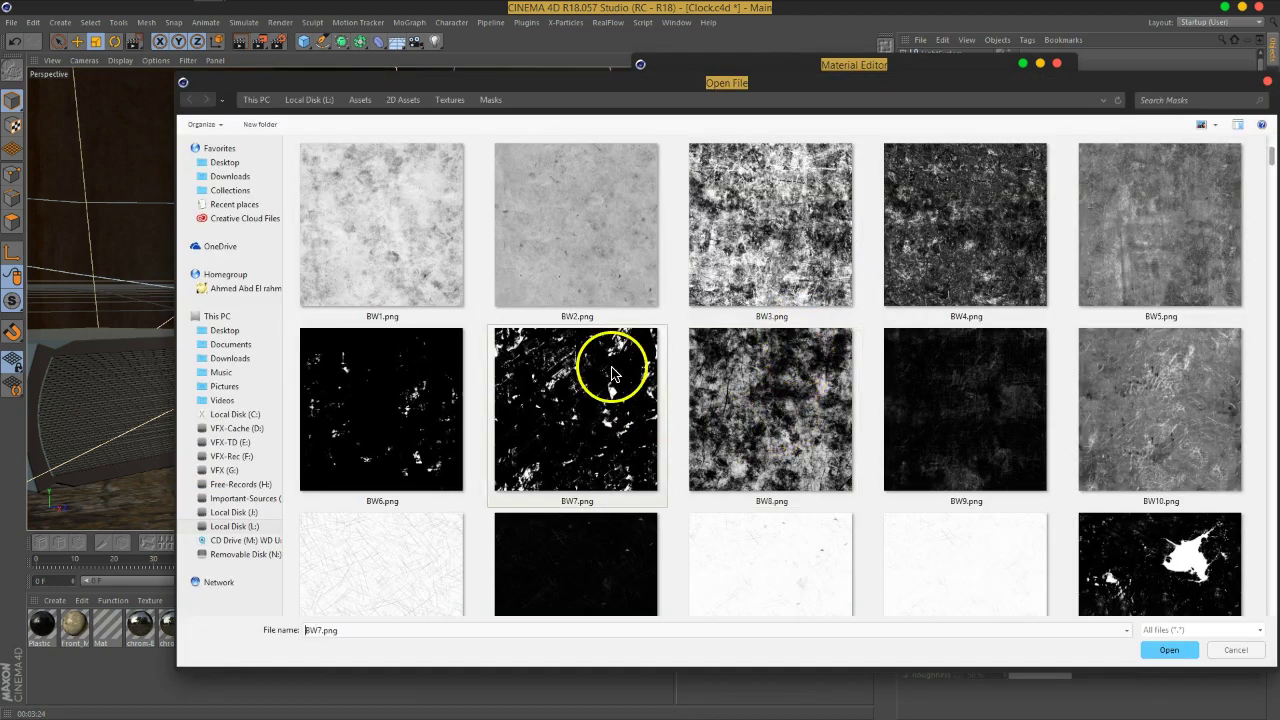
{"action": "scroll", "coordinate": [613, 374], "scroll_direction": "down", "scroll_amount": 10}
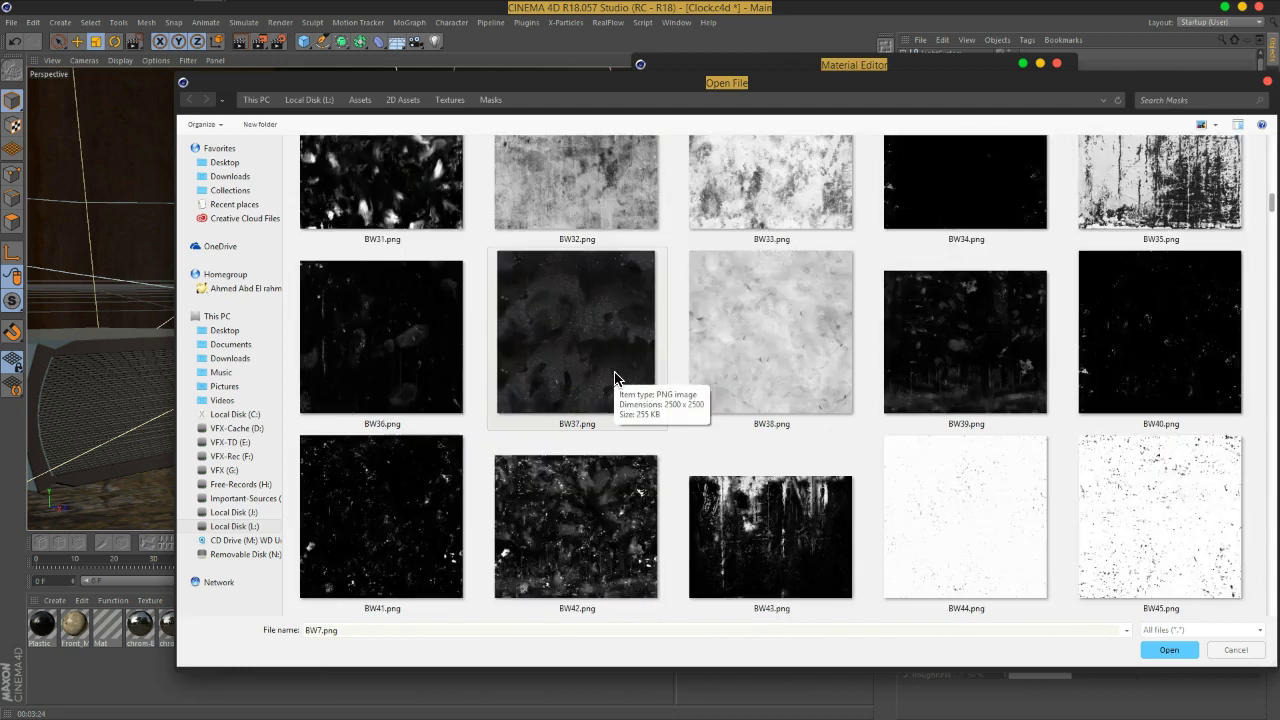
{"action": "scroll", "coordinate": [613, 378], "scroll_direction": "down", "scroll_amount": 5}
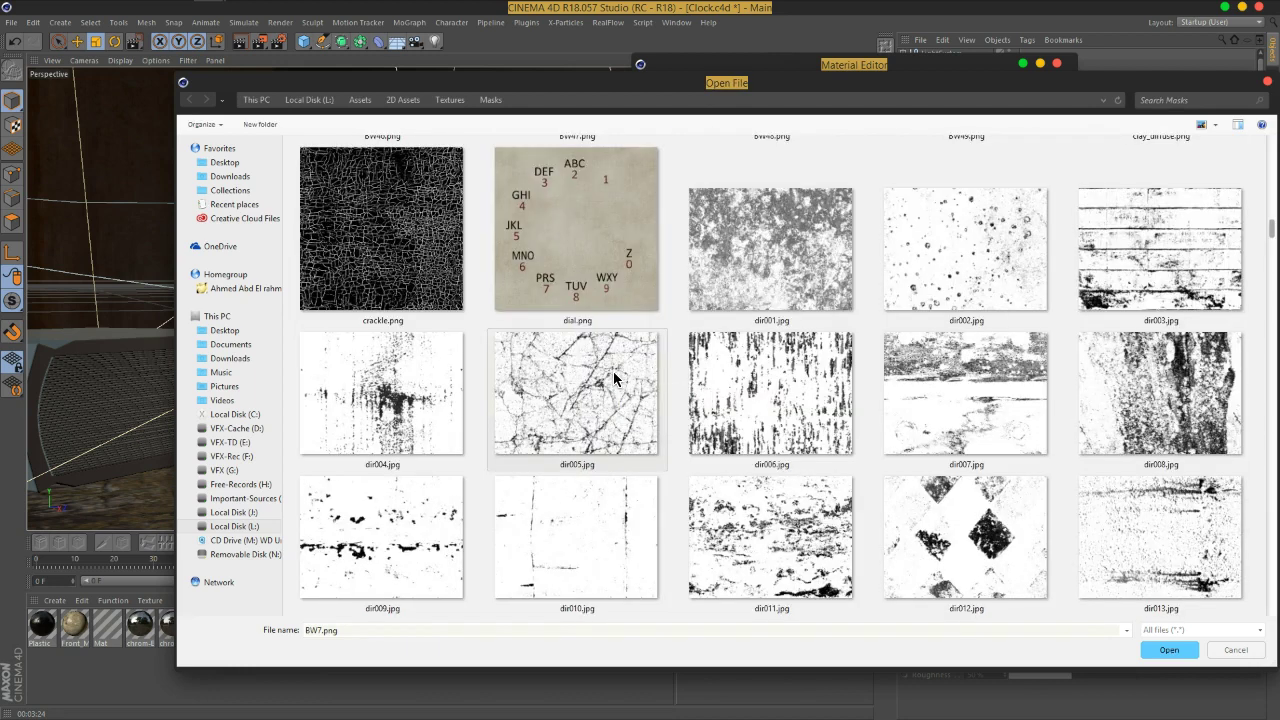
{"action": "scroll", "coordinate": [908, 271], "scroll_direction": "down", "scroll_amount": 3}
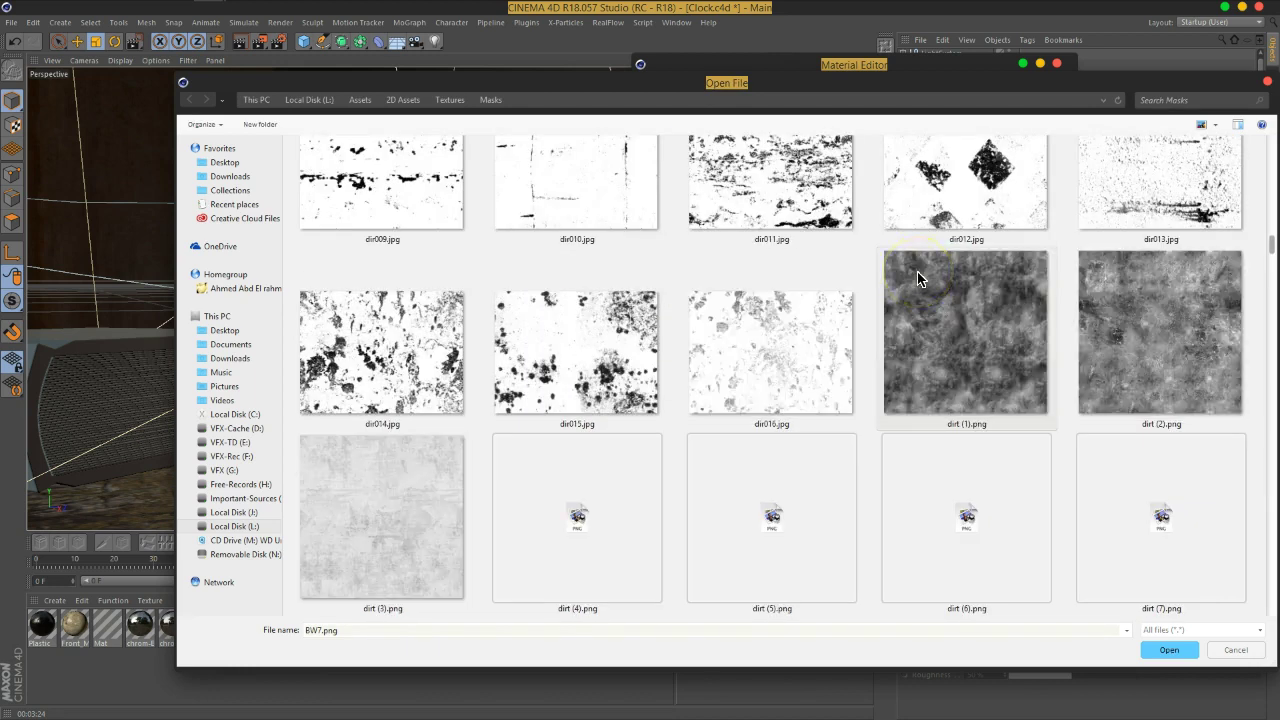
{"action": "scroll", "coordinate": [916, 310], "scroll_direction": "down", "scroll_amount": 4}
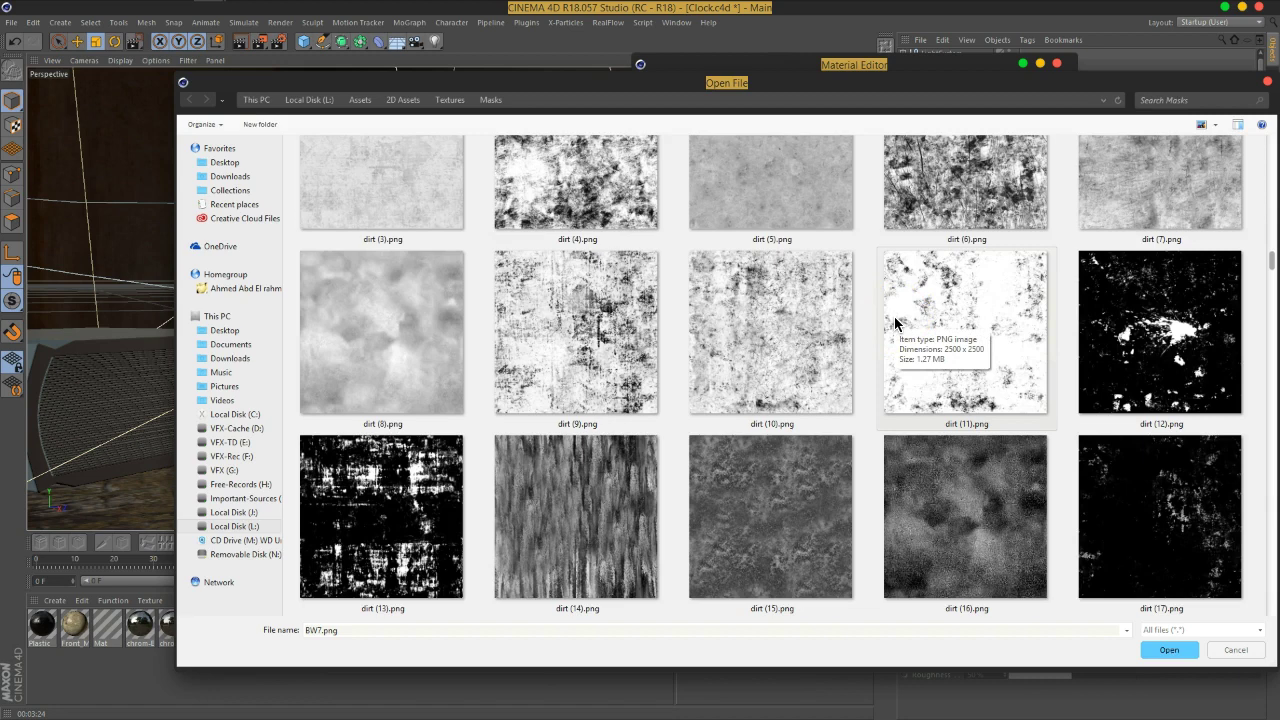
{"action": "scroll", "coordinate": [895, 323], "scroll_direction": "up", "scroll_amount": 1}
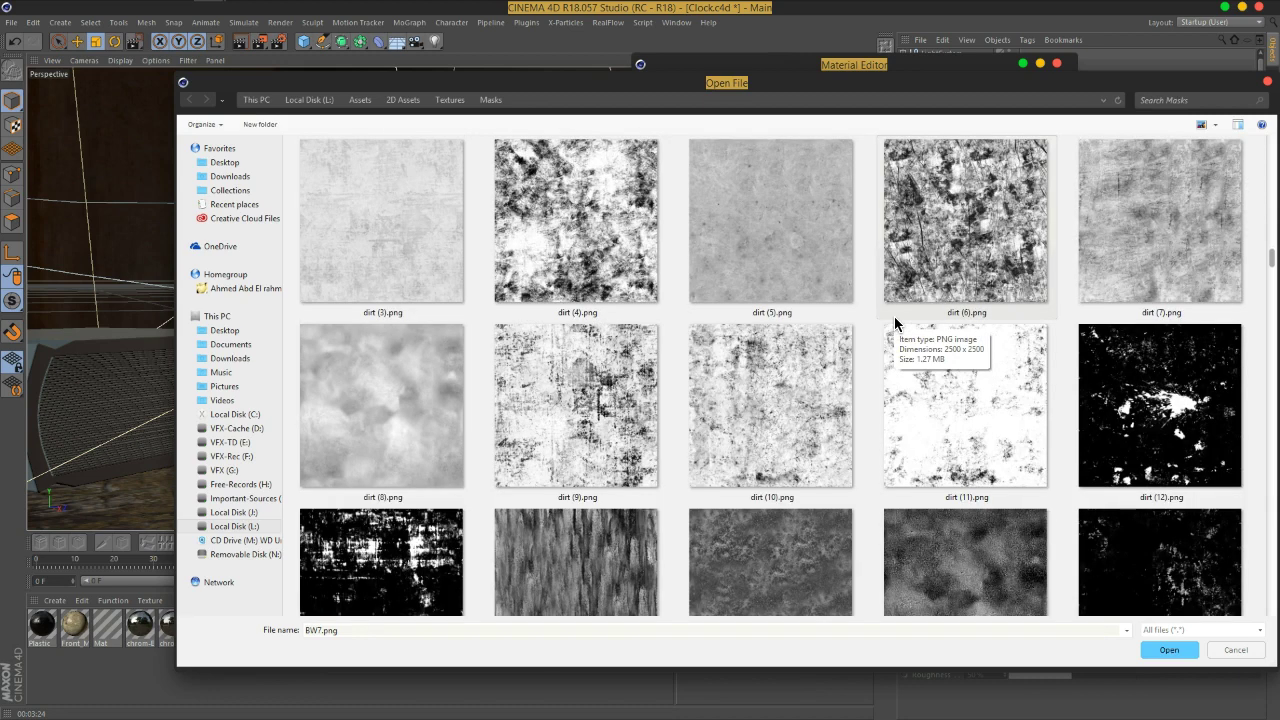
{"action": "scroll", "coordinate": [895, 323], "scroll_direction": "down", "scroll_amount": 5}
{"action": "scroll", "coordinate": [895, 323], "scroll_direction": "down", "scroll_amount": 5}
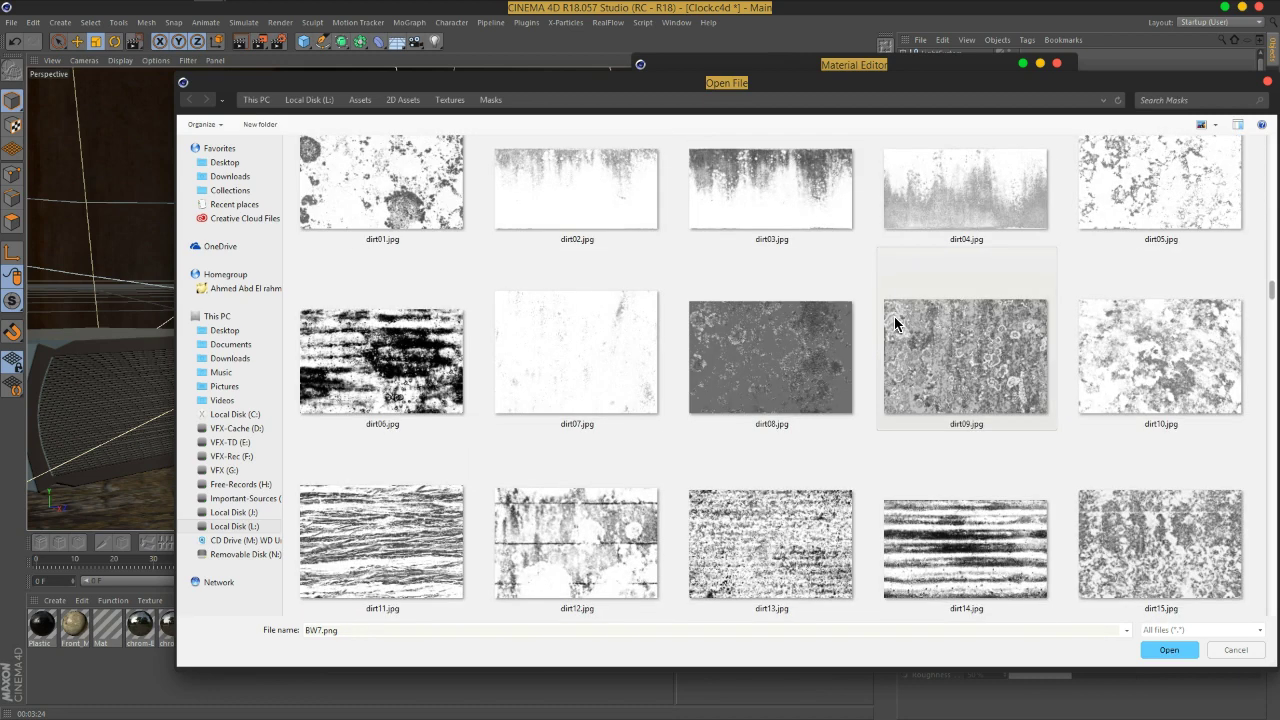
{"action": "scroll", "coordinate": [894, 316], "scroll_direction": "down", "scroll_amount": 5}
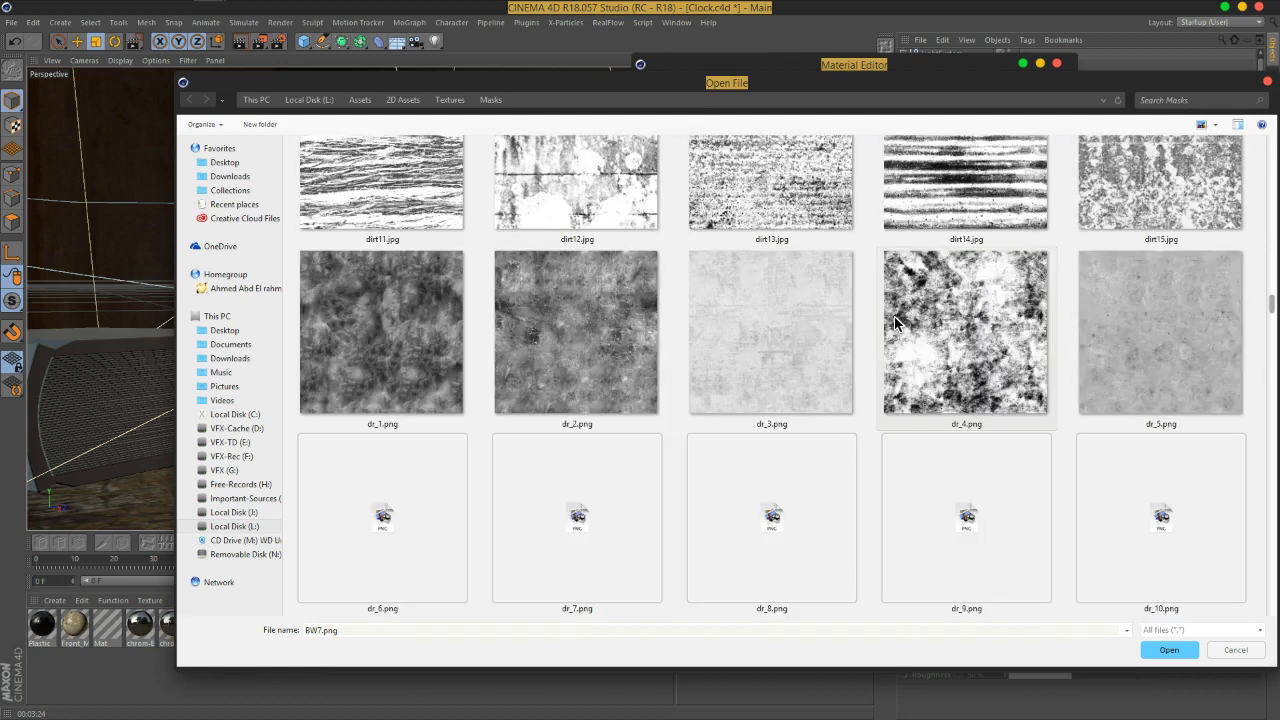
{"action": "scroll", "coordinate": [894, 316], "scroll_direction": "down", "scroll_amount": 3}
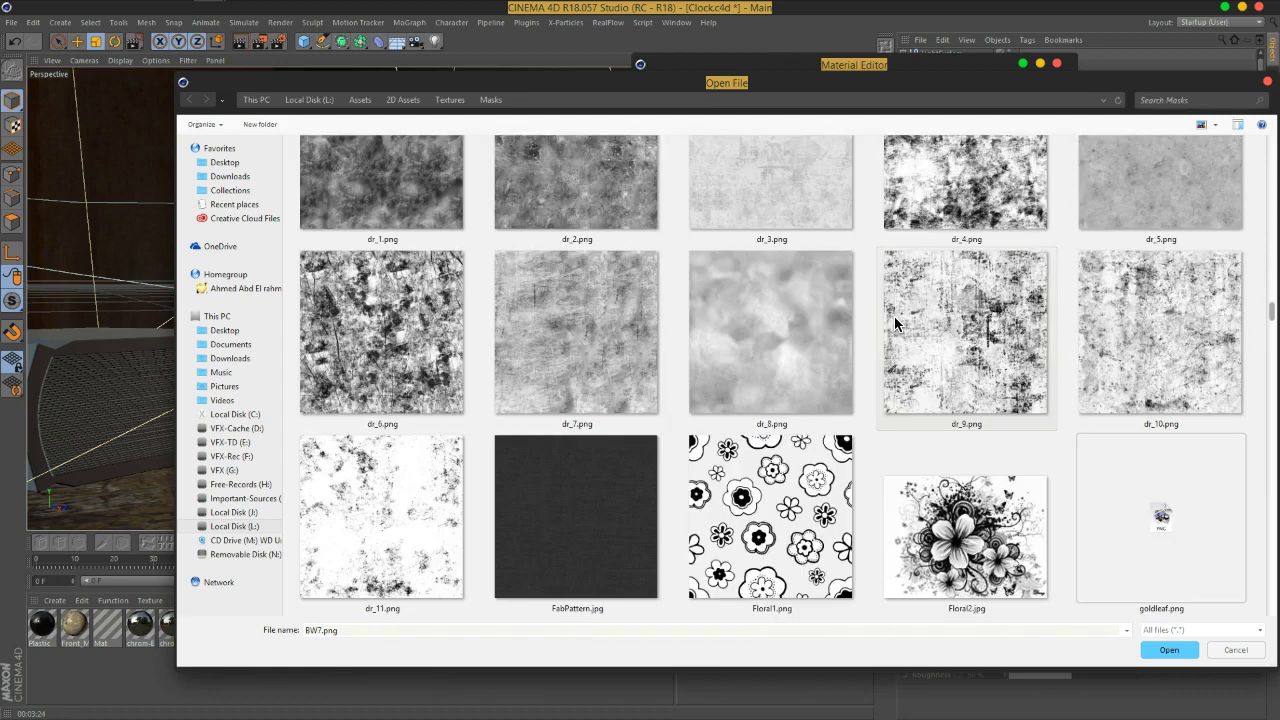
{"action": "left_click", "coordinate": [1080, 280]}
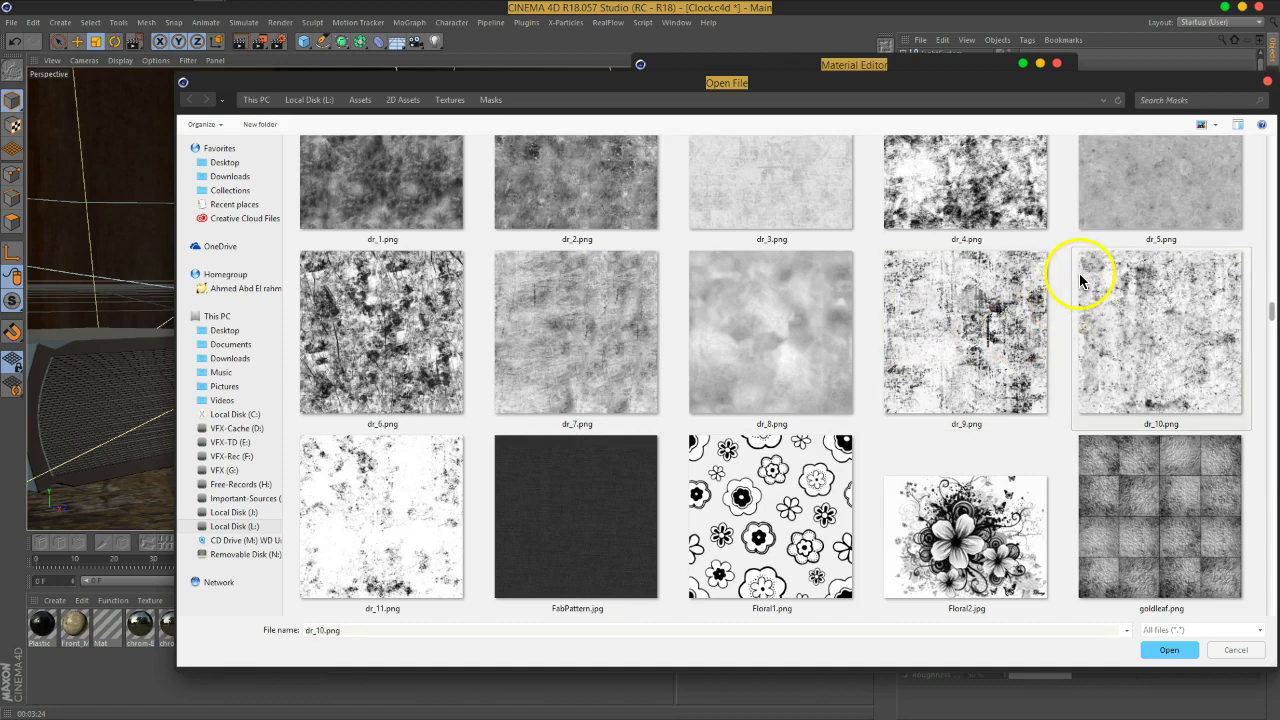
{"action": "double_click", "coordinate": [1146, 336]}
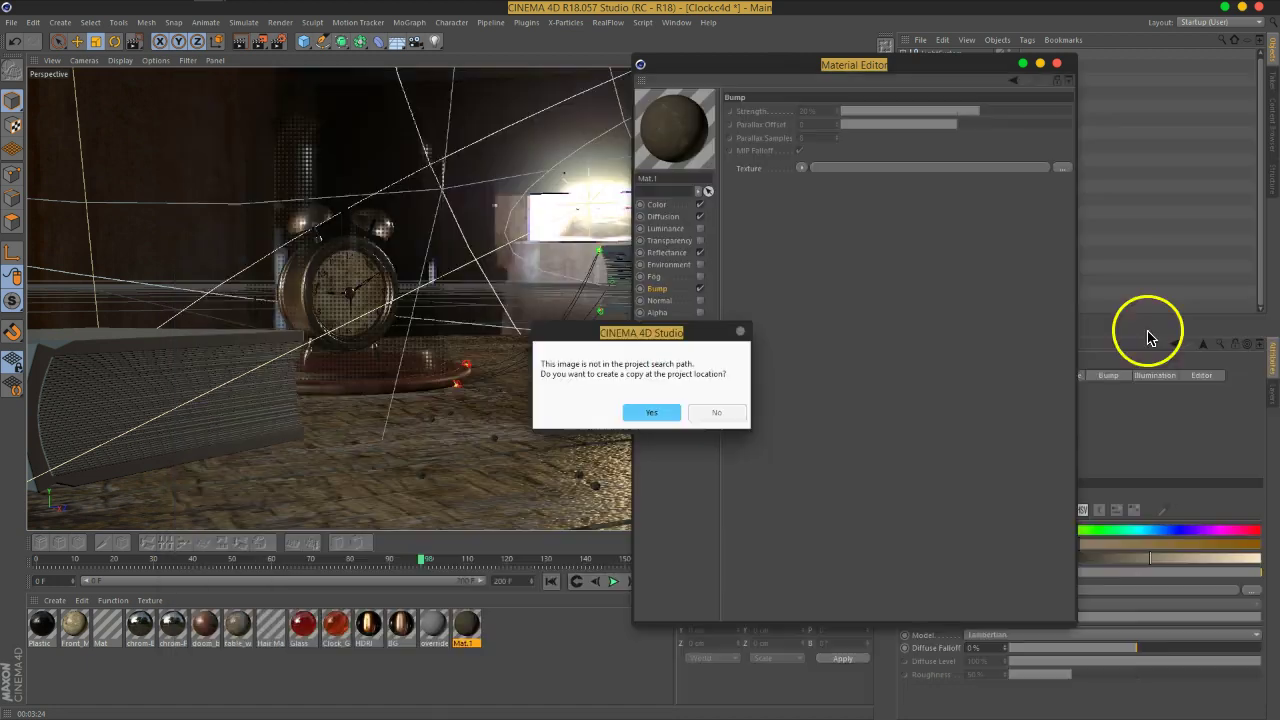
{"action": "left_click", "coordinate": [727, 413]}
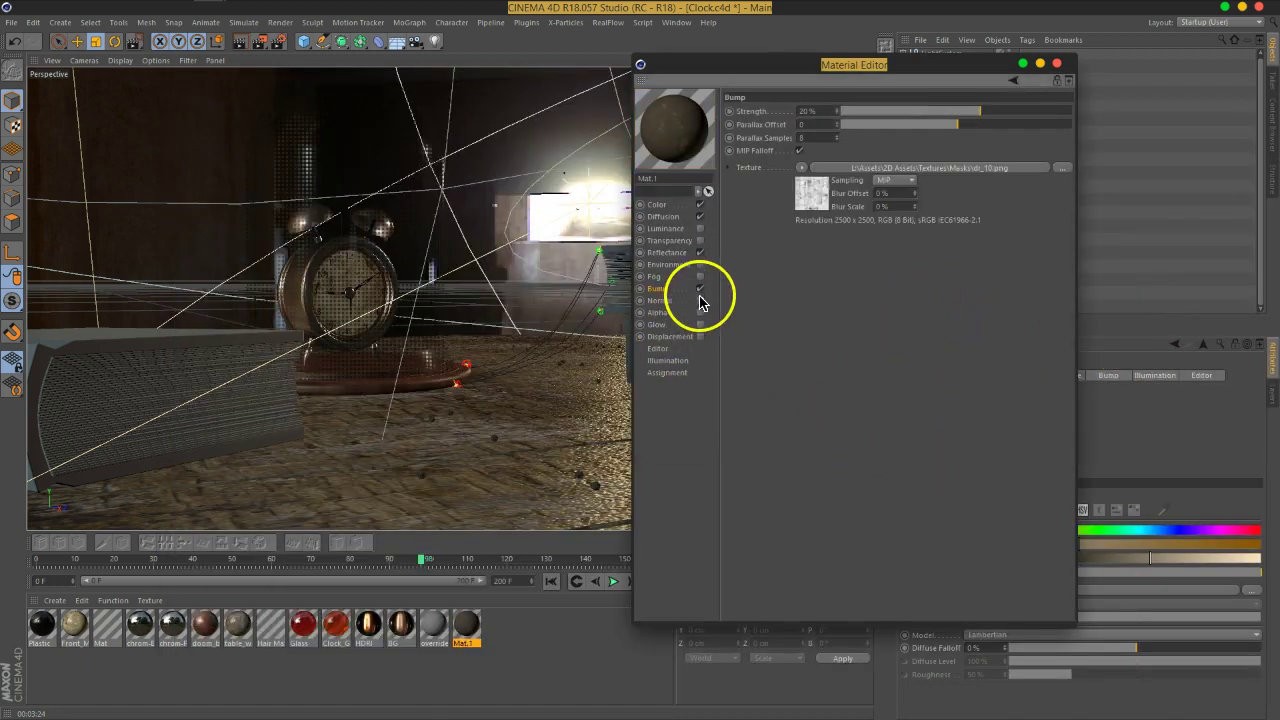
Set the bump strength to 100% and inspect Mat.1 in an enlarged preview window
{"action": "left_click_drag", "start_coordinate": [985, 118], "coordinate": [1143, 114]}
{"action": "right_click", "coordinate": [663, 123]}
{"action": "left_click", "coordinate": [690, 142]}
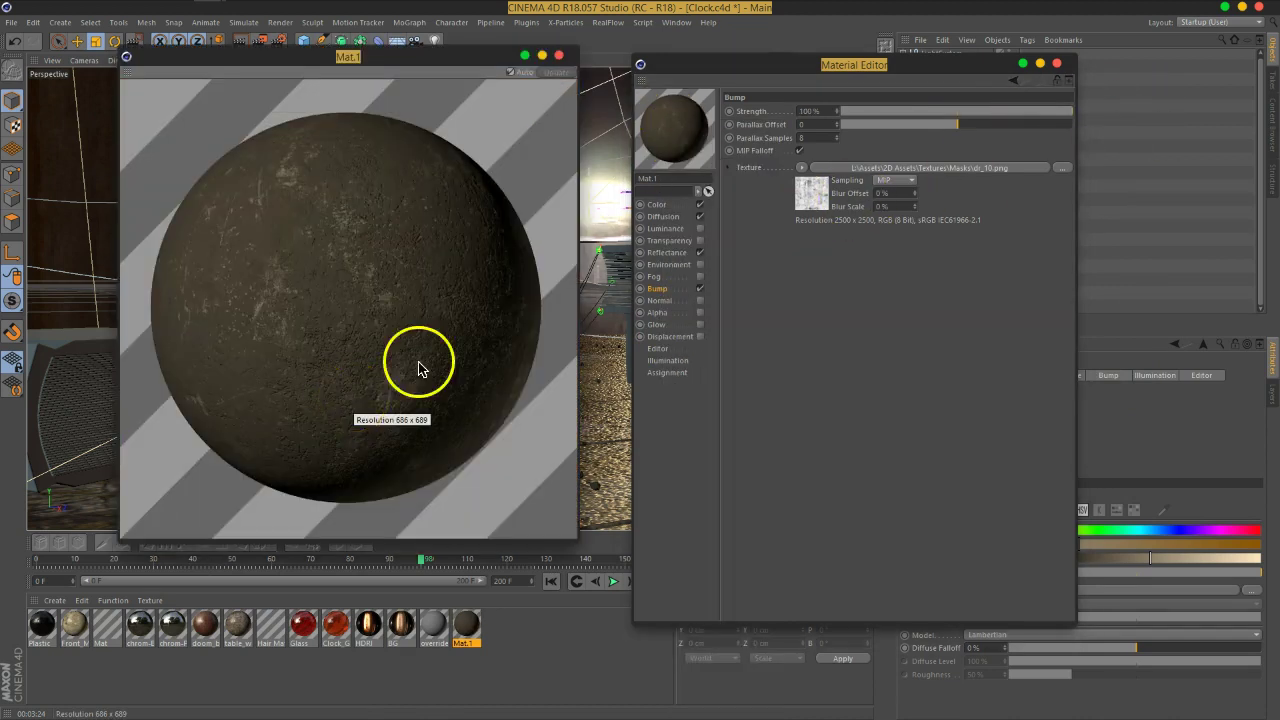
{"action": "left_click", "coordinate": [560, 56]}
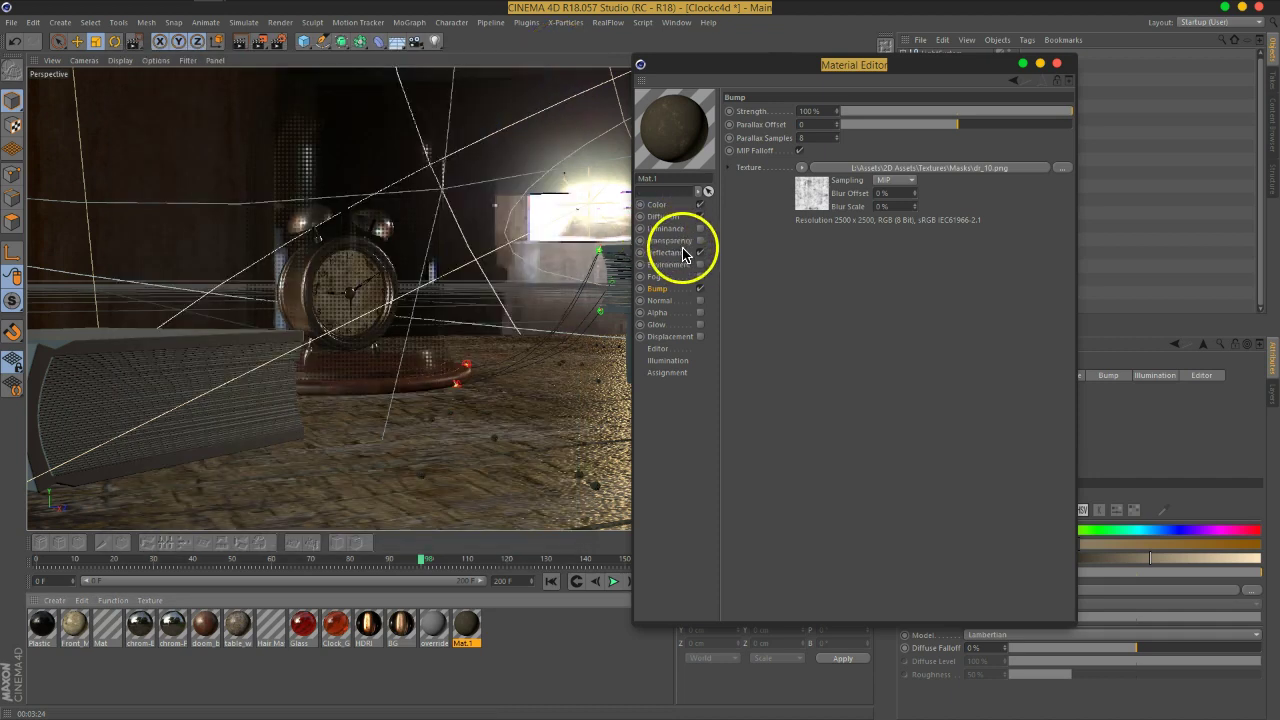
Add a GGX reflectance layer to Mat.1 and set its layer Fresnel to Dielectric
{"action": "left_click", "coordinate": [667, 252]}
{"action": "left_click", "coordinate": [745, 138]}
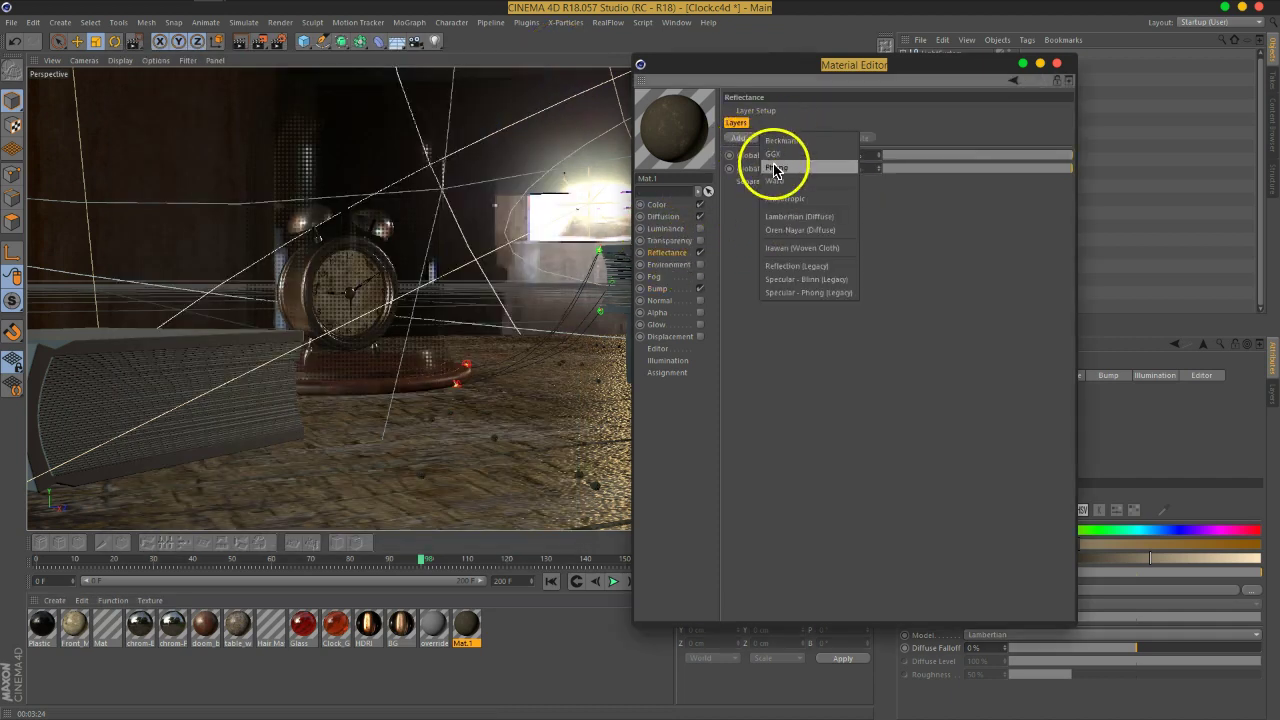
{"action": "left_click", "coordinate": [778, 170]}
{"action": "left_click", "coordinate": [794, 467]}
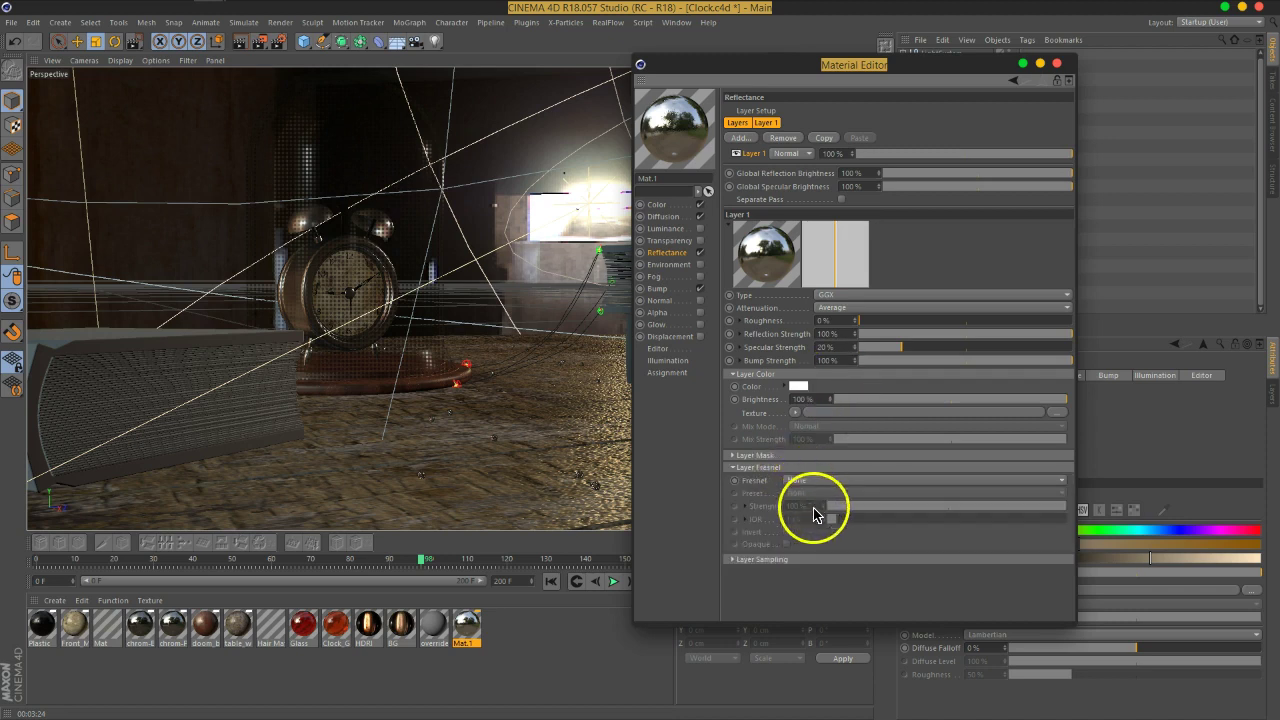
{"action": "left_click", "coordinate": [815, 482]}
{"action": "left_click", "coordinate": [815, 509]}
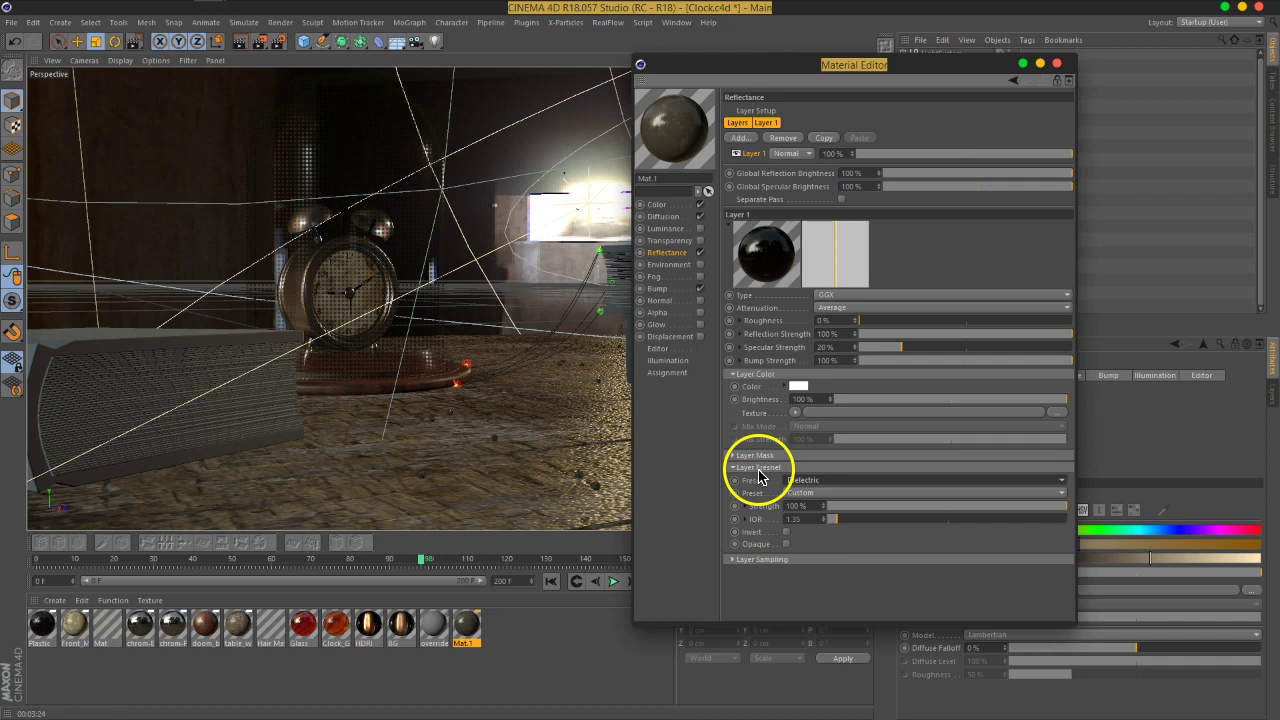
{"action": "left_click", "coordinate": [758, 467]}
Set the GGX layer's roughness to 31% and load BW3.png as the roughness texture without copying it to the project
{"action": "left_click_drag", "start_coordinate": [868, 328], "coordinate": [917, 322]}
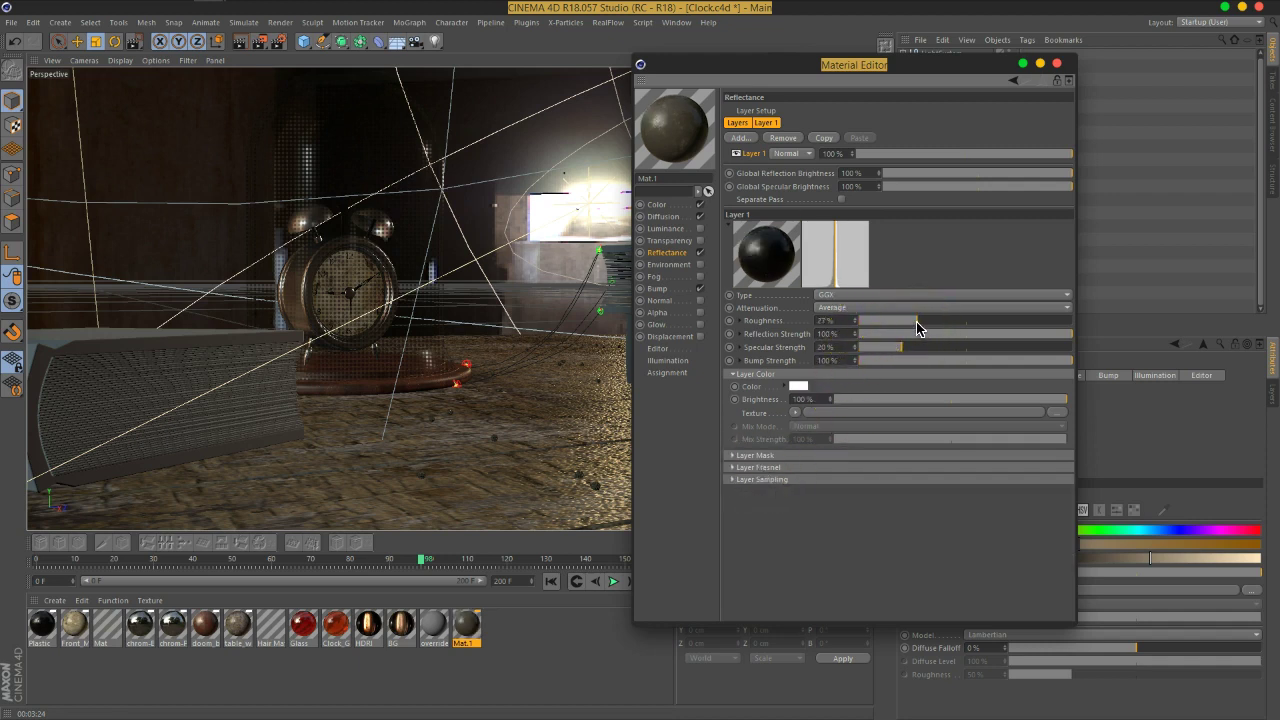
{"action": "left_click", "coordinate": [749, 322]}
{"action": "left_click", "coordinate": [874, 336]}
{"action": "left_click", "coordinate": [735, 235]}
{"action": "double_click", "coordinate": [763, 258]}
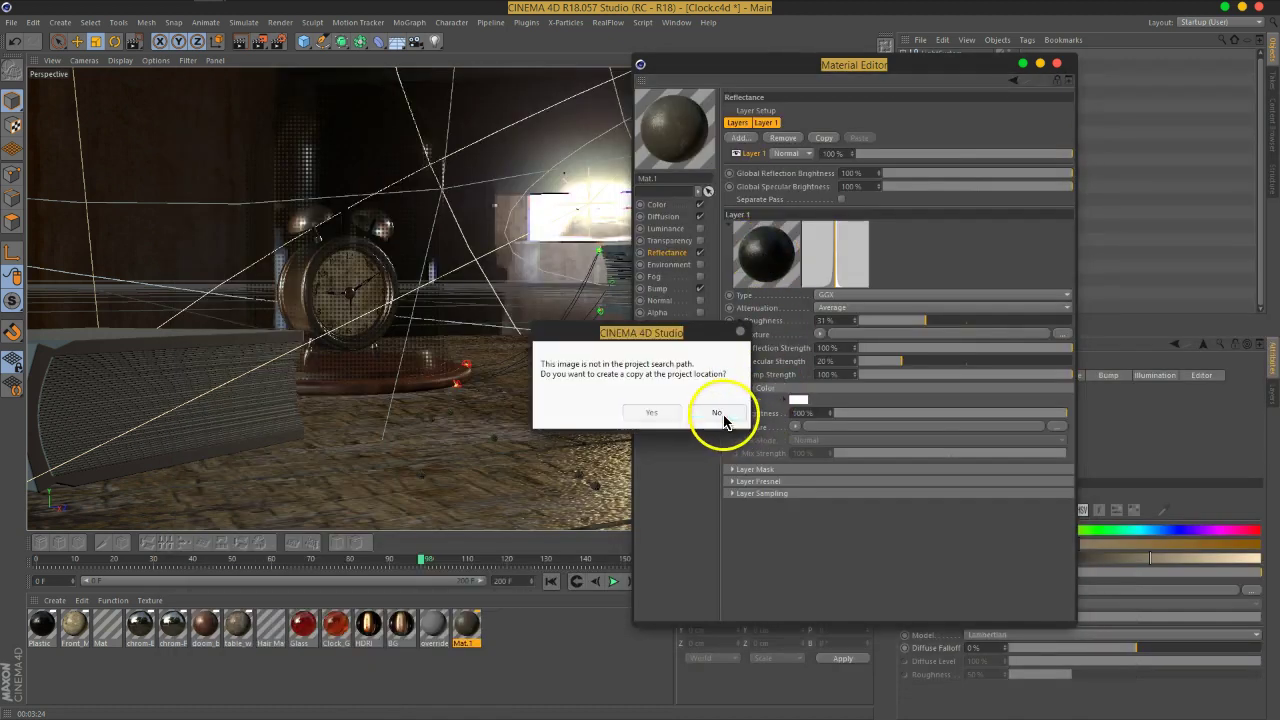
{"action": "left_click", "coordinate": [724, 410]}
Open an enlarged preview of Mat.1 and raise the GGX layer's roughness to 85%
{"action": "right_click", "coordinate": [651, 122]}
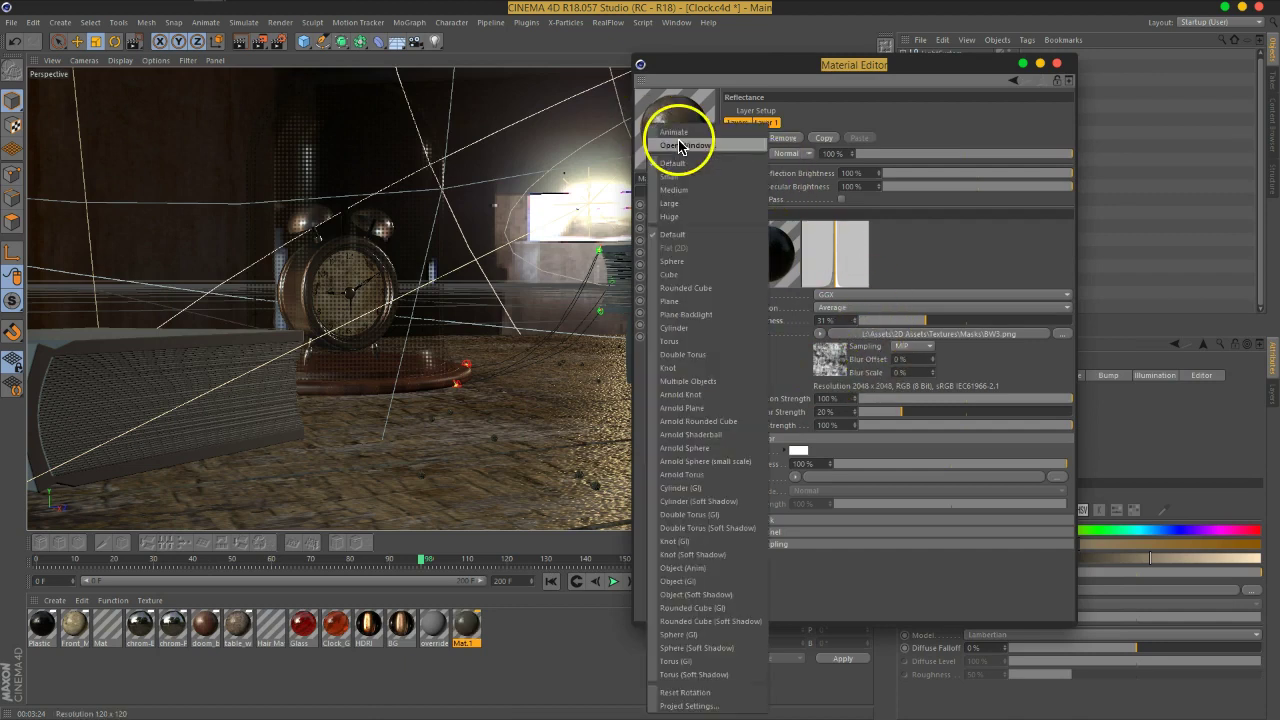
{"action": "left_click", "coordinate": [674, 131]}
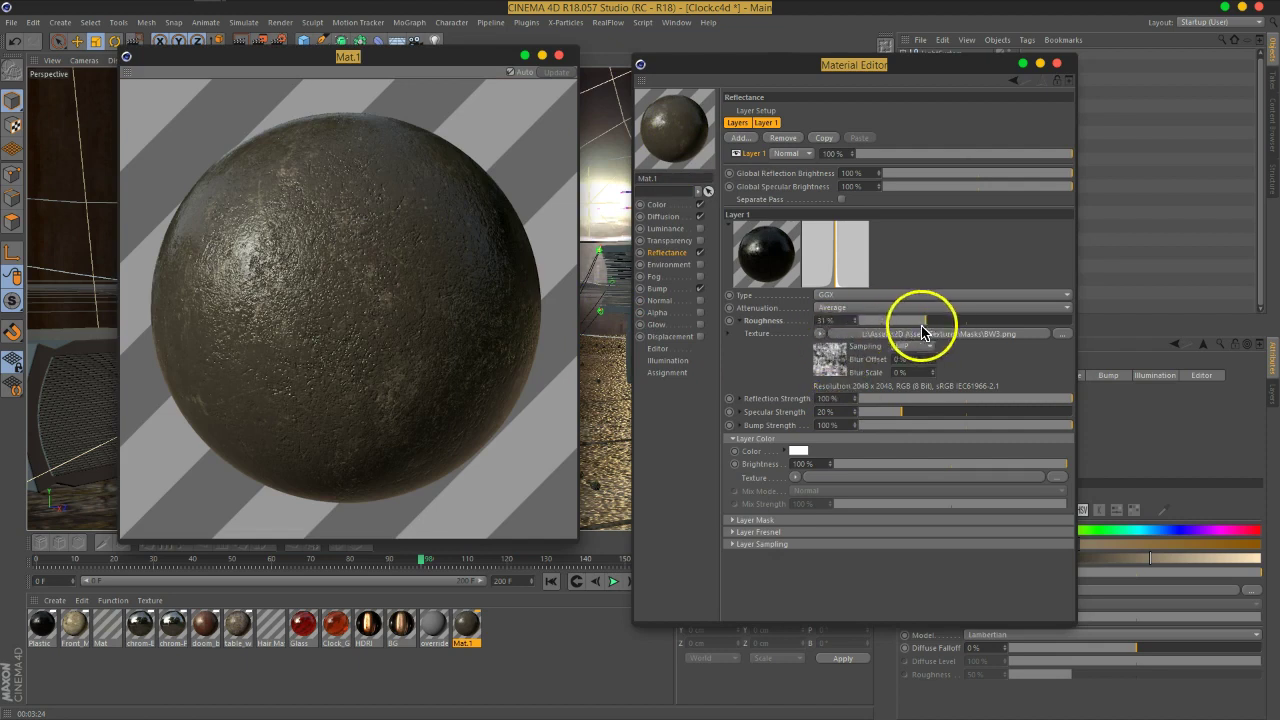
{"action": "left_click_drag", "start_coordinate": [923, 321], "coordinate": [956, 320]}
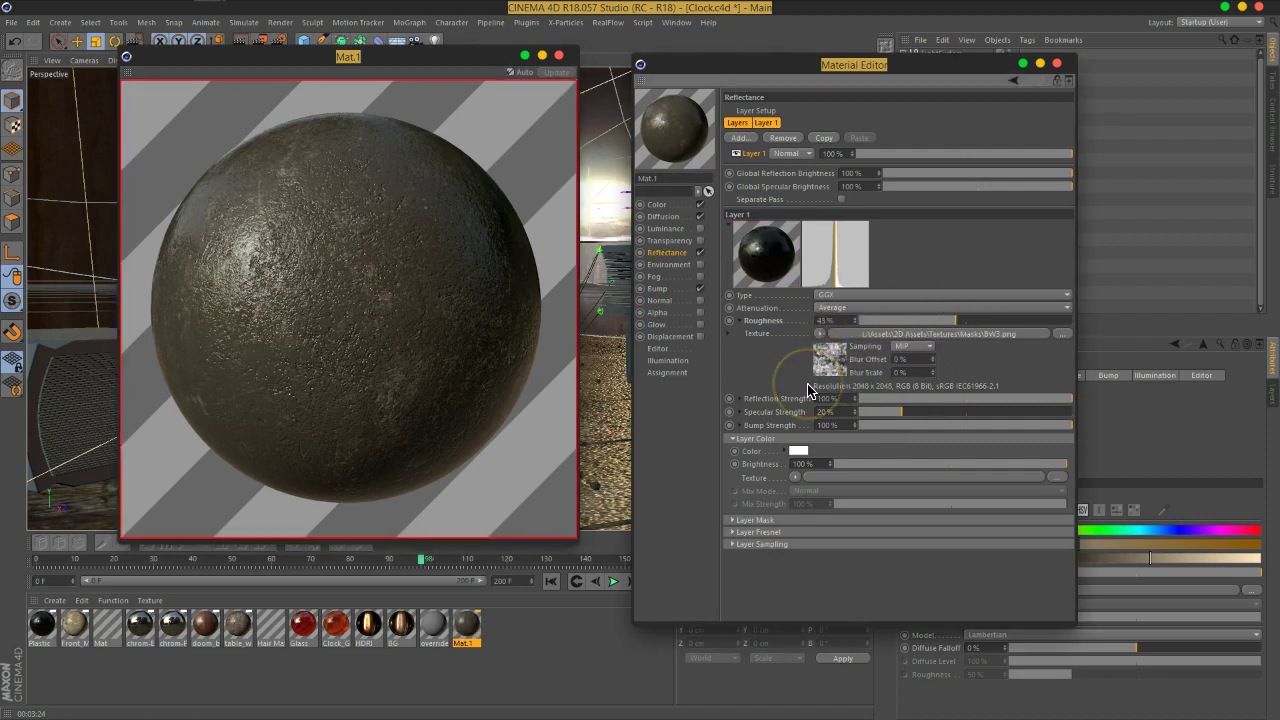
{"action": "left_click_drag", "start_coordinate": [962, 322], "coordinate": [992, 321]}
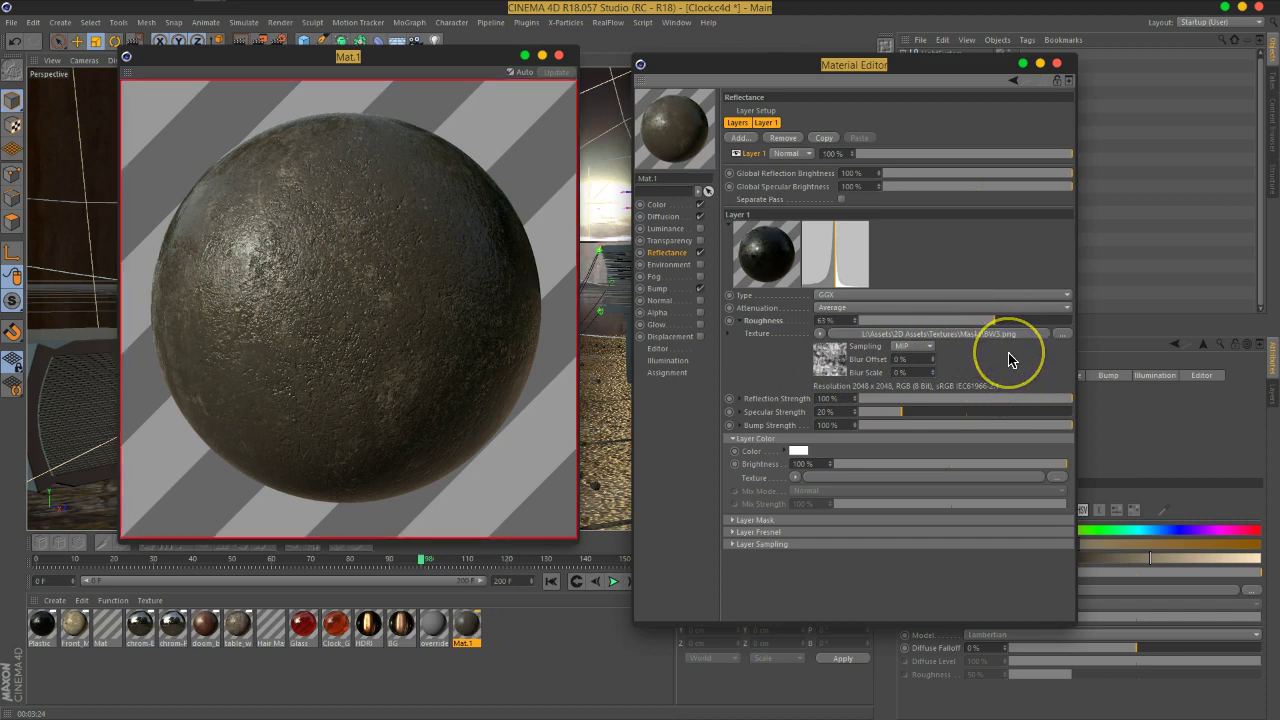
{"action": "left_click_drag", "start_coordinate": [1008, 318], "coordinate": [1040, 321]}
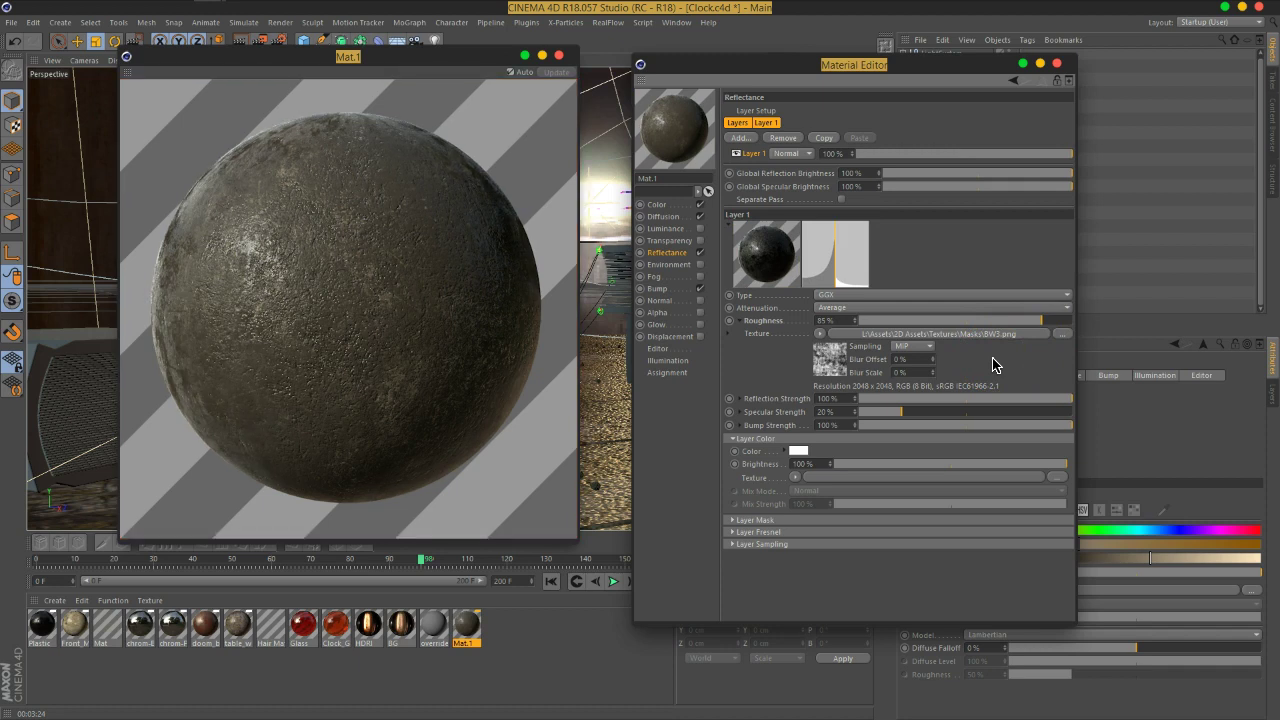
Set Mat.1's bump strength to 153%, and close the Material Editor and the enlarged preview window
{"action": "left_click", "coordinate": [657, 288]}
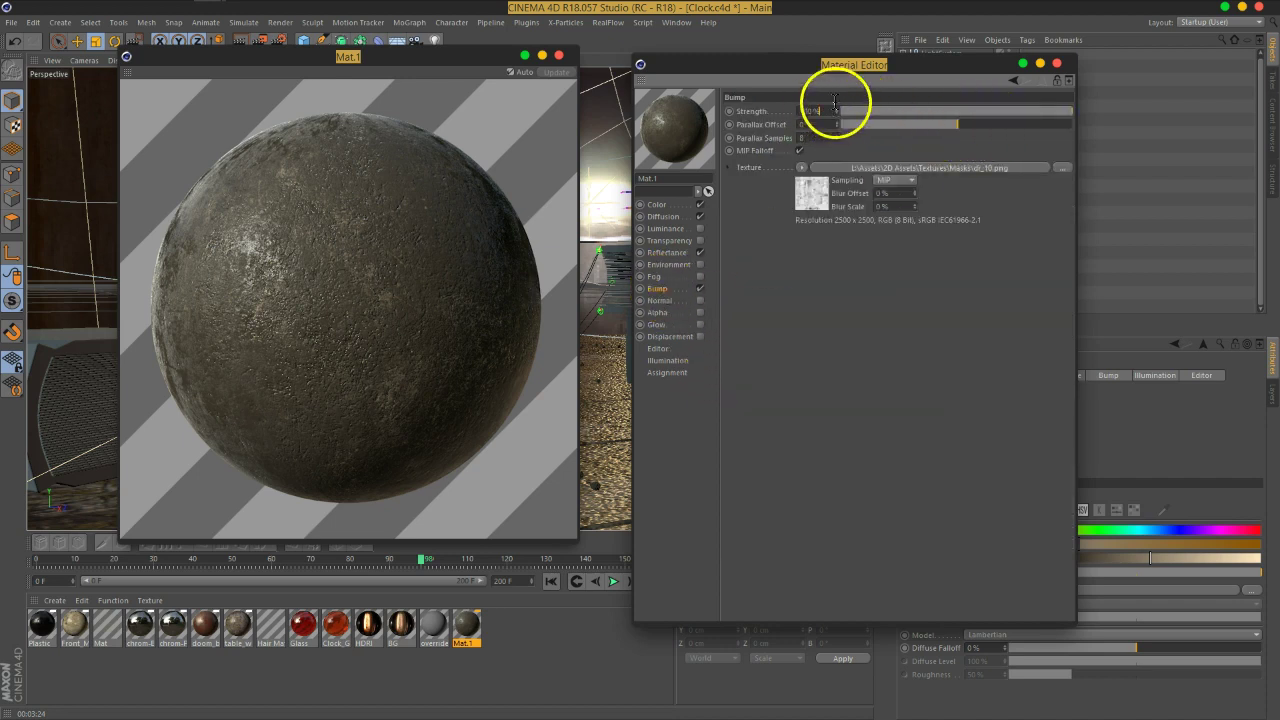
{"action": "left_click_drag", "start_coordinate": [839, 112], "coordinate": [839, 91]}
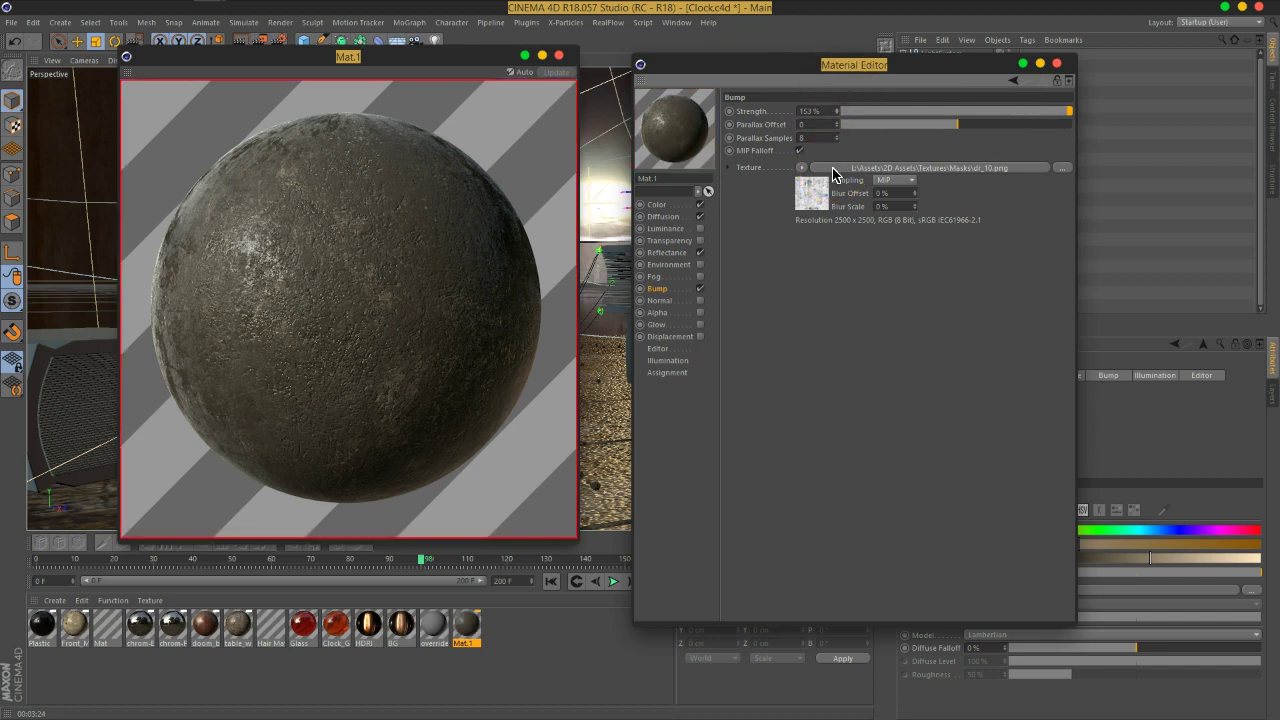
{"action": "left_click", "coordinate": [1067, 88]}
{"action": "left_click", "coordinate": [1057, 64]}
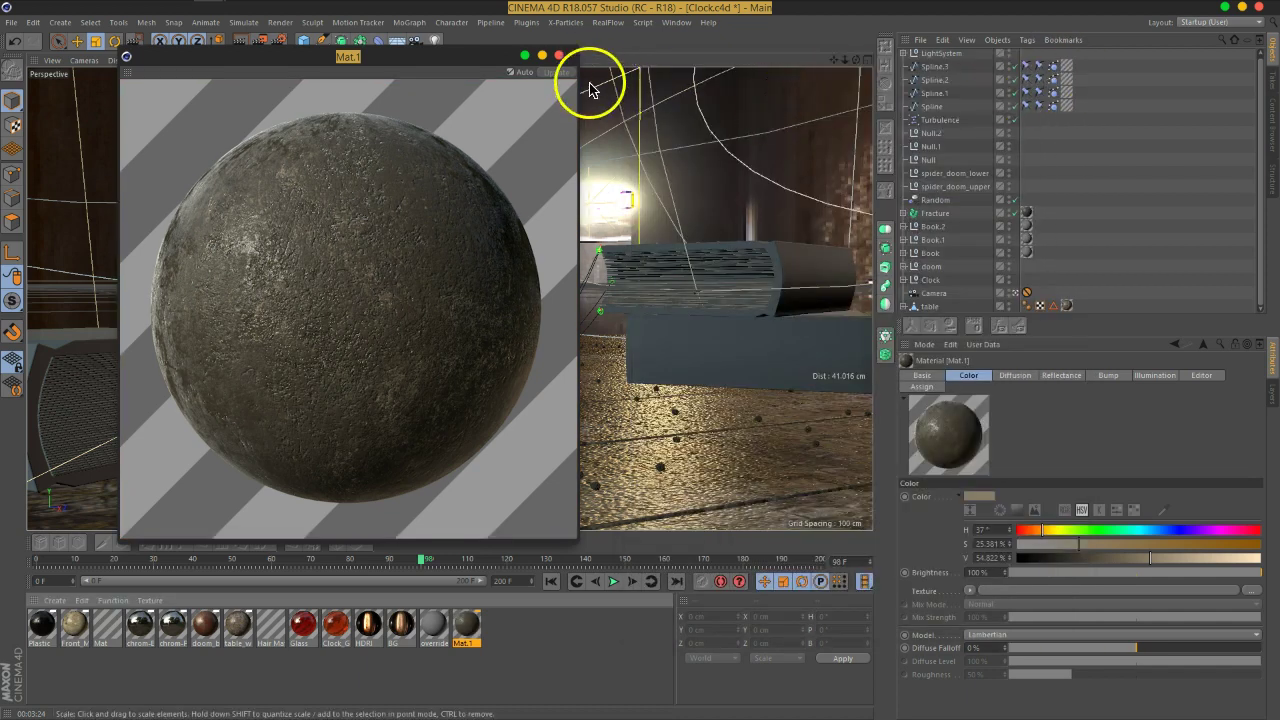
{"action": "left_click", "coordinate": [559, 55]}
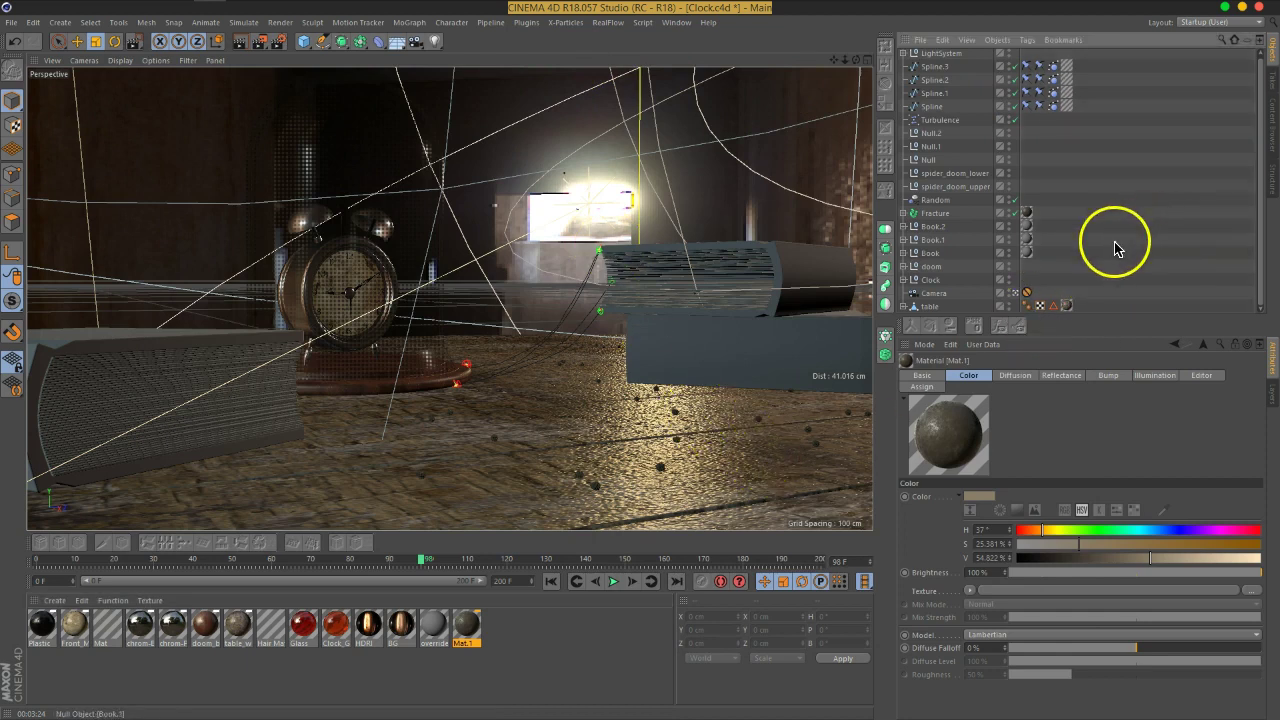
Delete the grey override material's texture tag from Book.1, the upper book of the stack
{"action": "left_click_drag", "start_coordinate": [462, 635], "coordinate": [1021, 297]}
{"action": "left_click_drag", "start_coordinate": [343, 423], "coordinate": [572, 321], "text": "alt"}
{"action": "scroll", "coordinate": [571, 321], "scroll_direction": "up", "scroll_amount": 8}
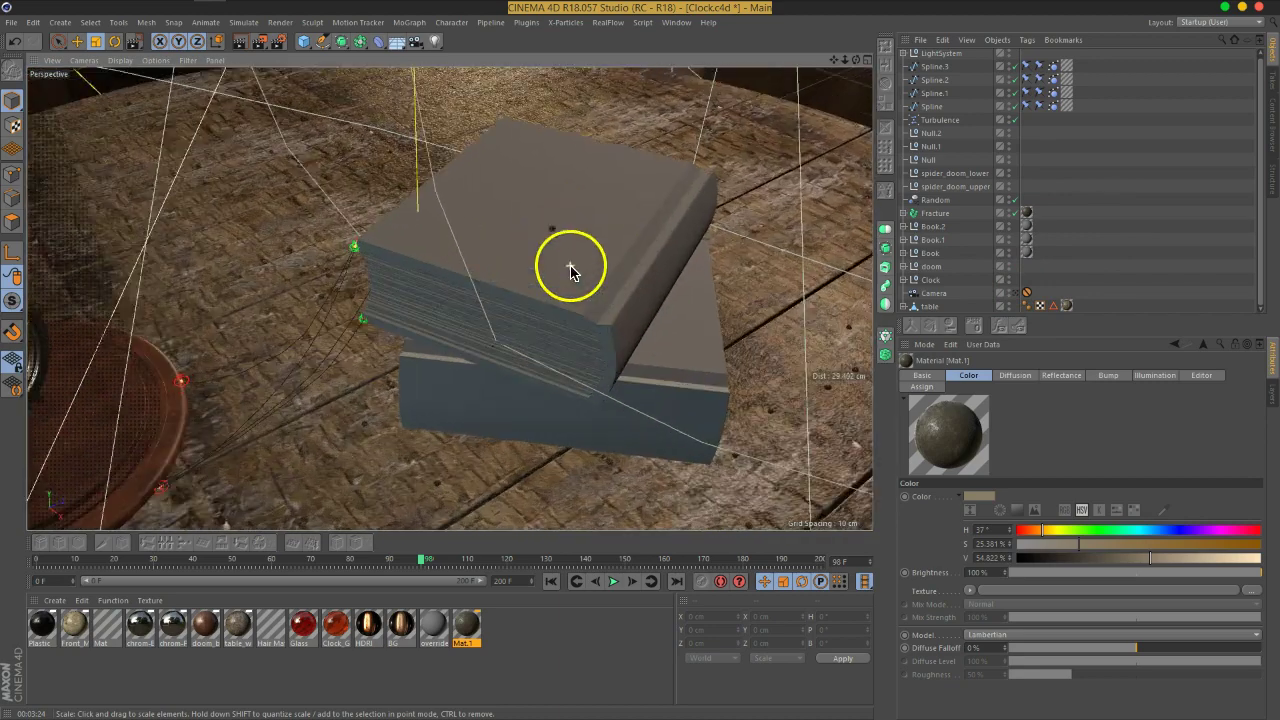
{"action": "scroll", "coordinate": [552, 307], "scroll_direction": "up", "scroll_amount": 1}
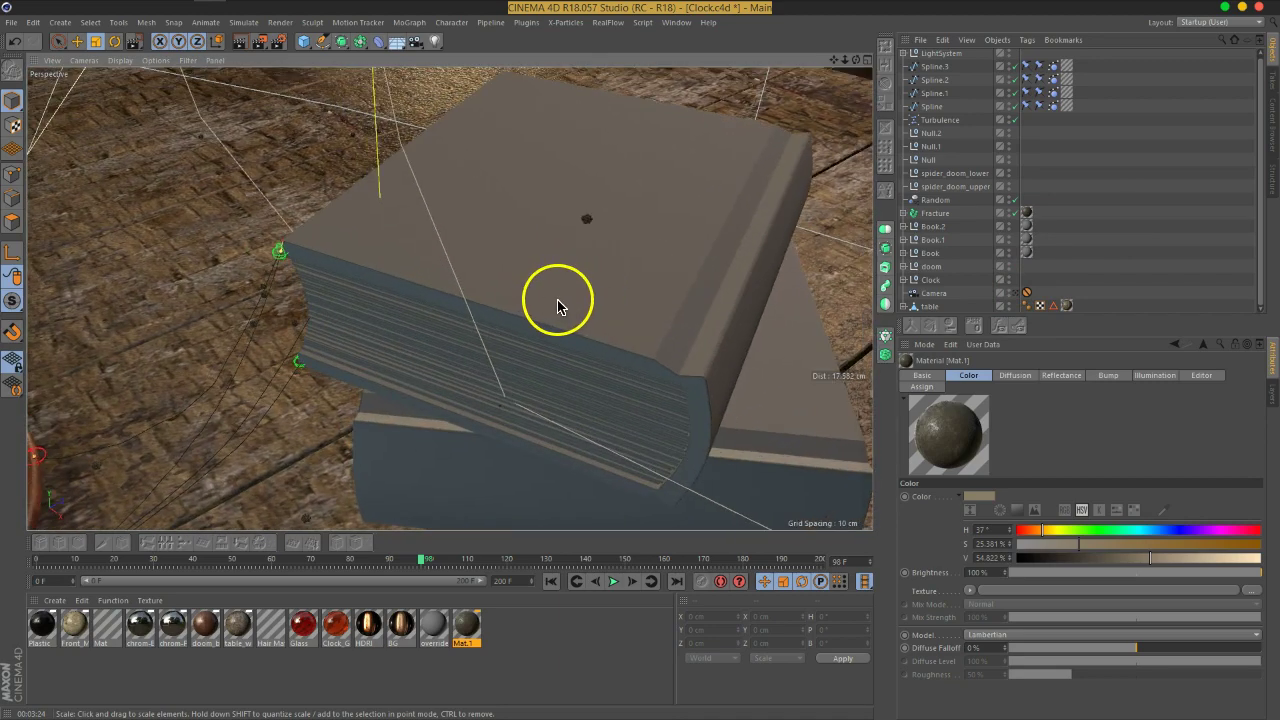
{"action": "left_click", "coordinate": [557, 297]}
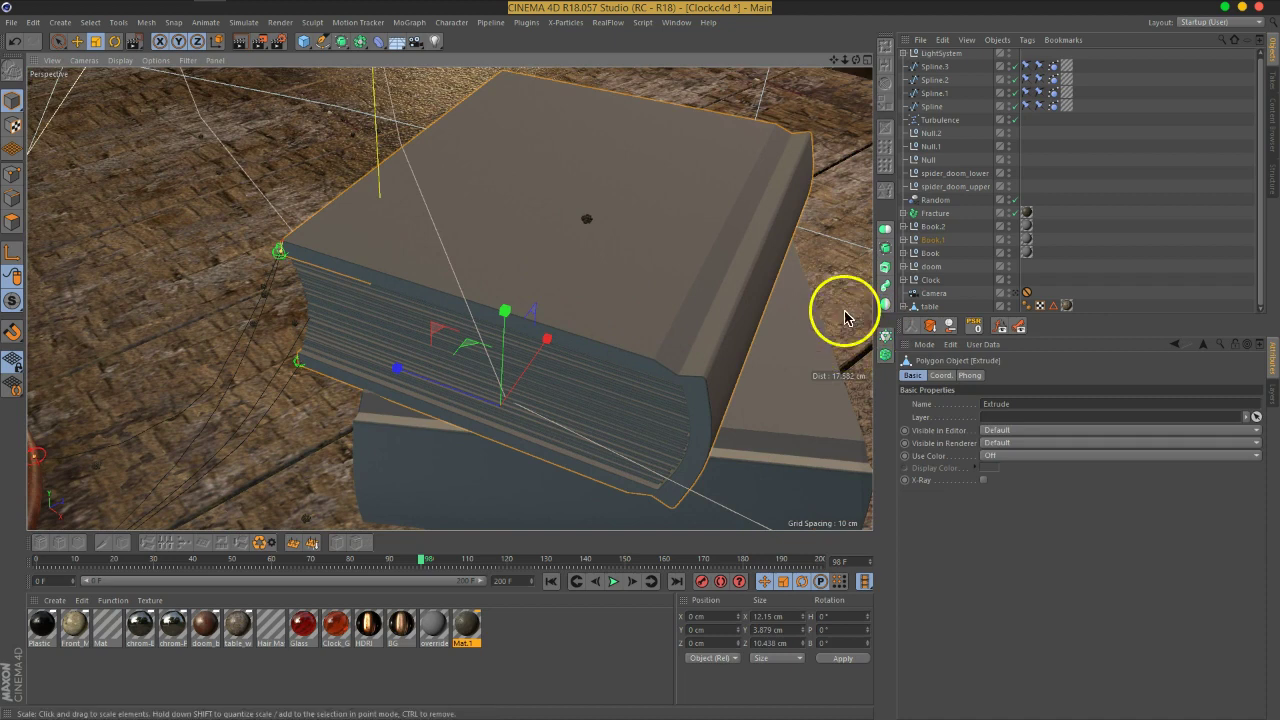
{"action": "left_click", "coordinate": [1050, 258]}
{"action": "left_click", "coordinate": [1030, 250]}
{"action": "key", "text": "Delete"}
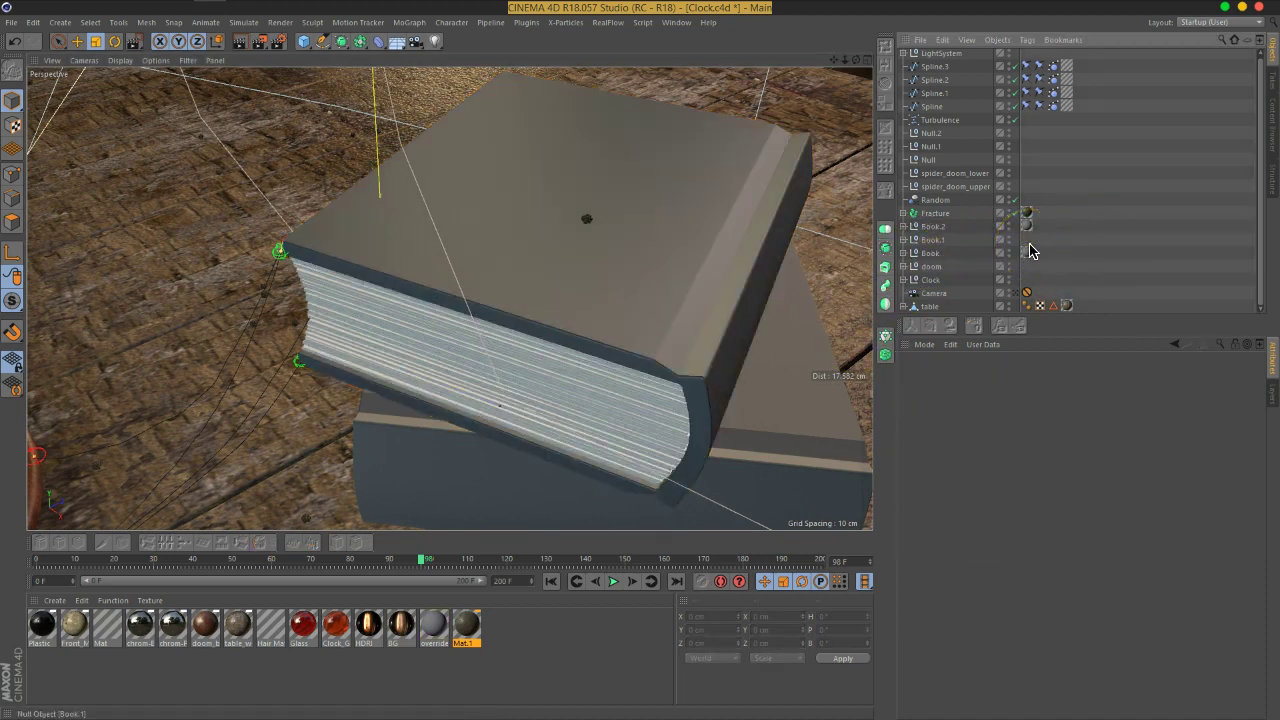
Rename Mat.1 as rocks and create a new material named bookCover
{"action": "left_click", "coordinate": [498, 664]}
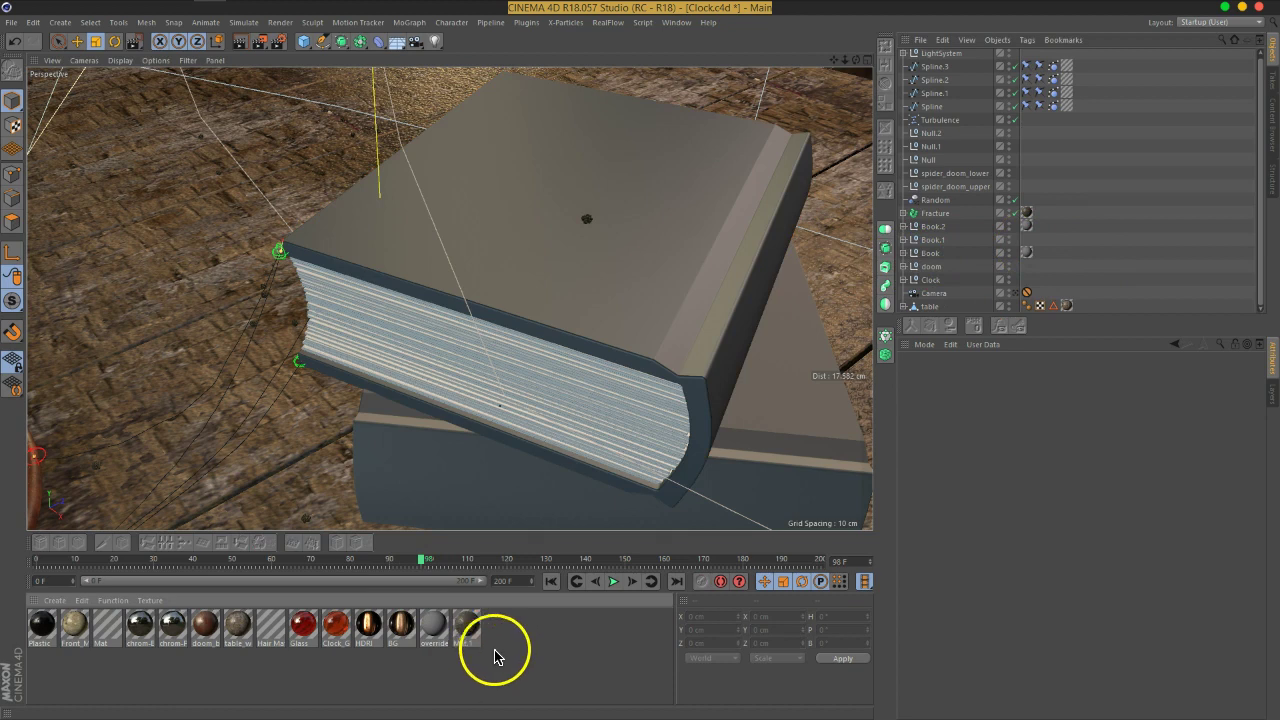
{"action": "left_click", "coordinate": [467, 628]}
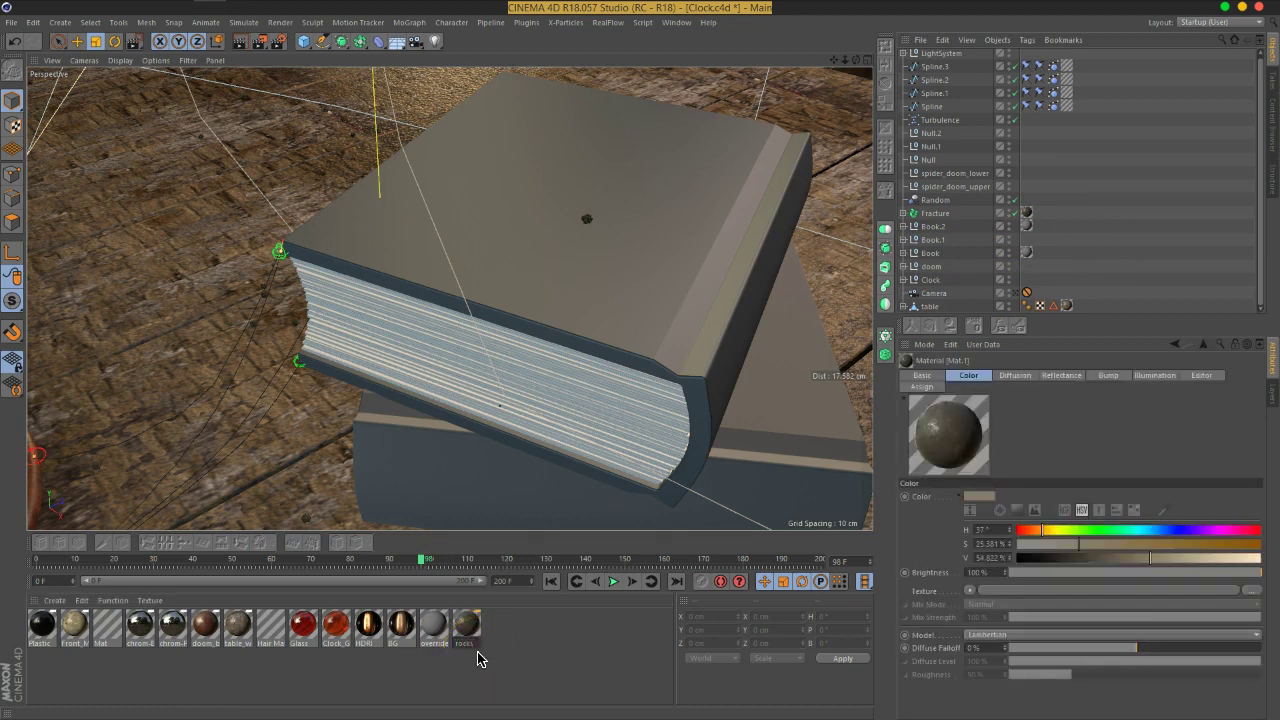
{"action": "key", "text": "Return"}
{"action": "double_click", "coordinate": [423, 682]}
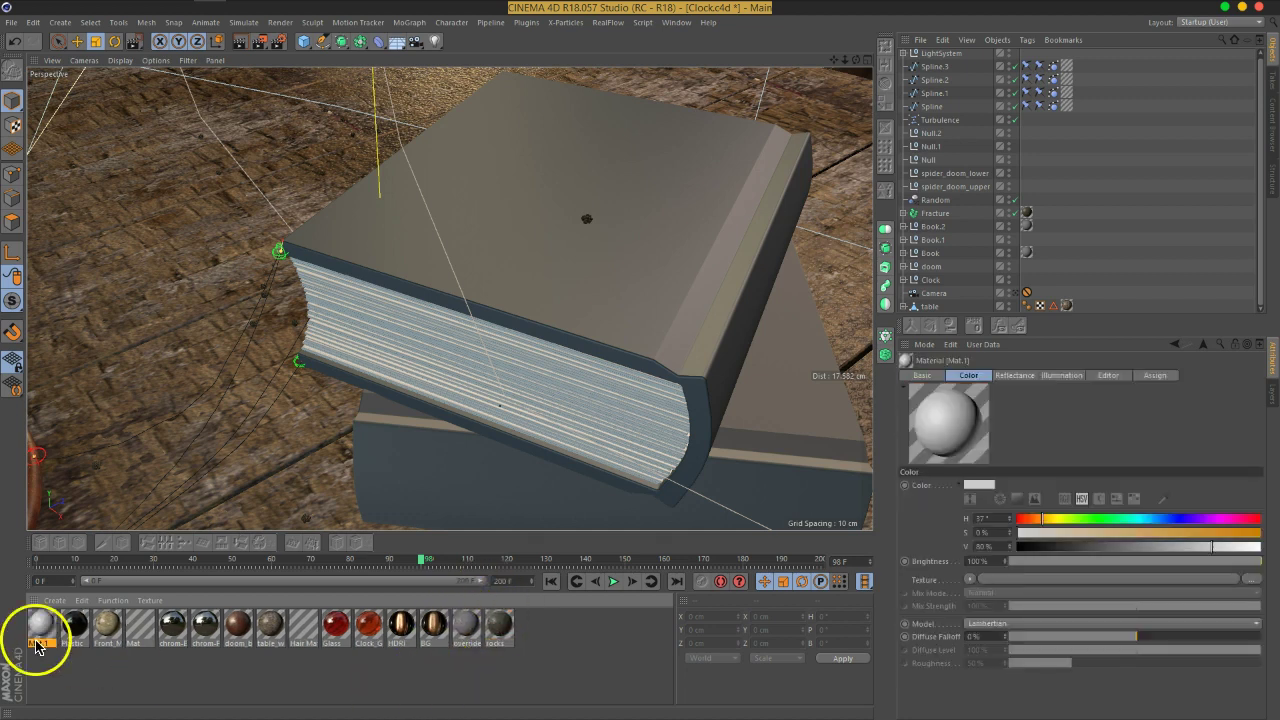
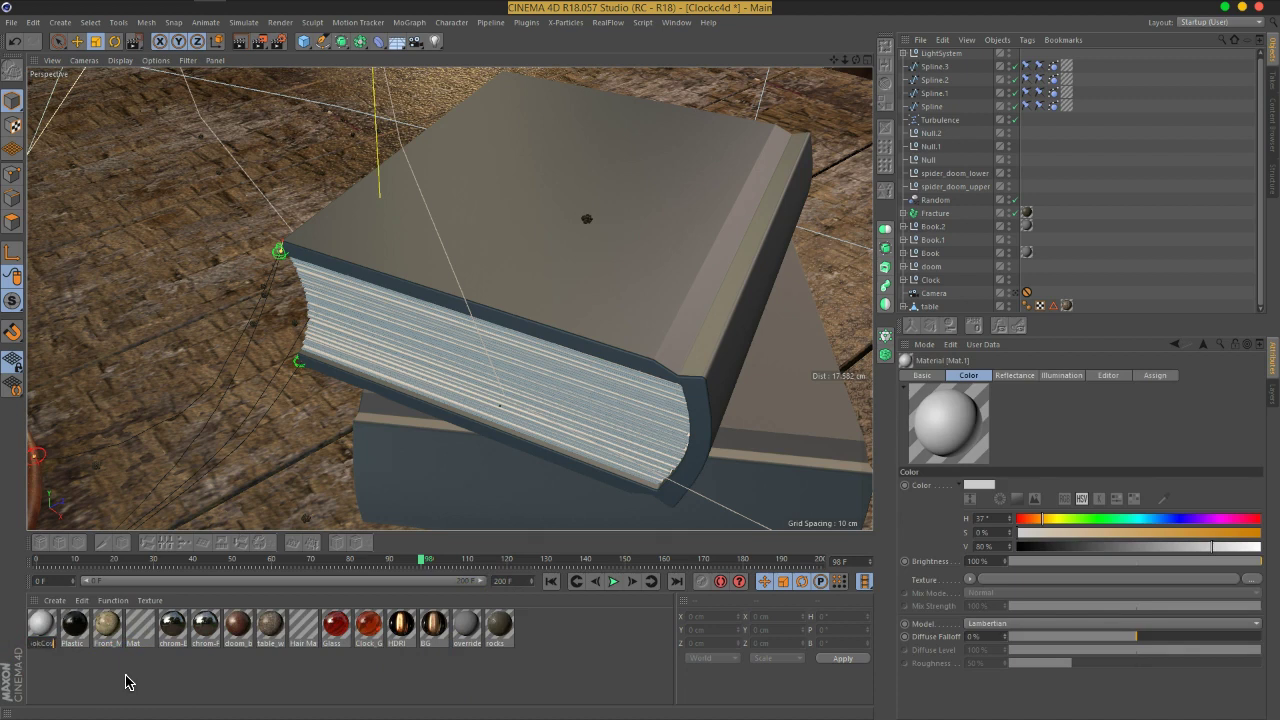
{"action": "key", "text": "Return"}
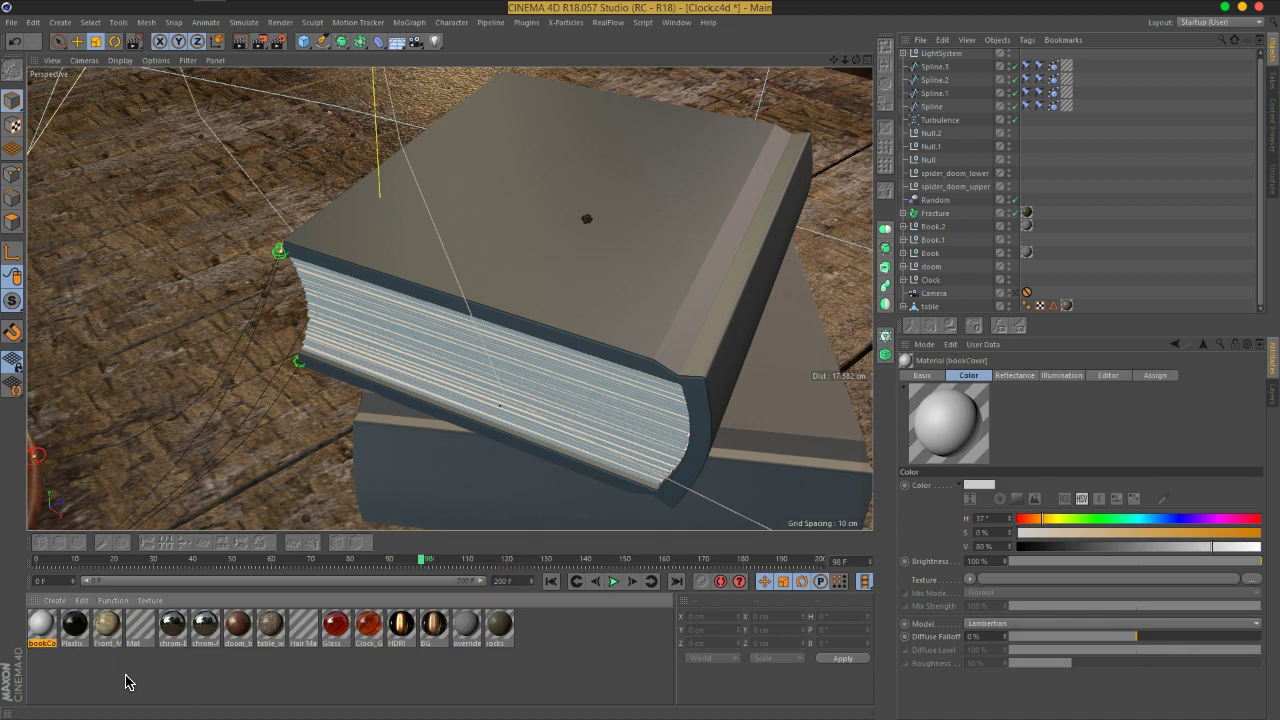
Load worn_book_4_back_by_sputt.jpg from the Desktop as the Color texture of bookCover
{"action": "double_click", "coordinate": [42, 625]}
{"action": "left_click", "coordinate": [226, 232]}
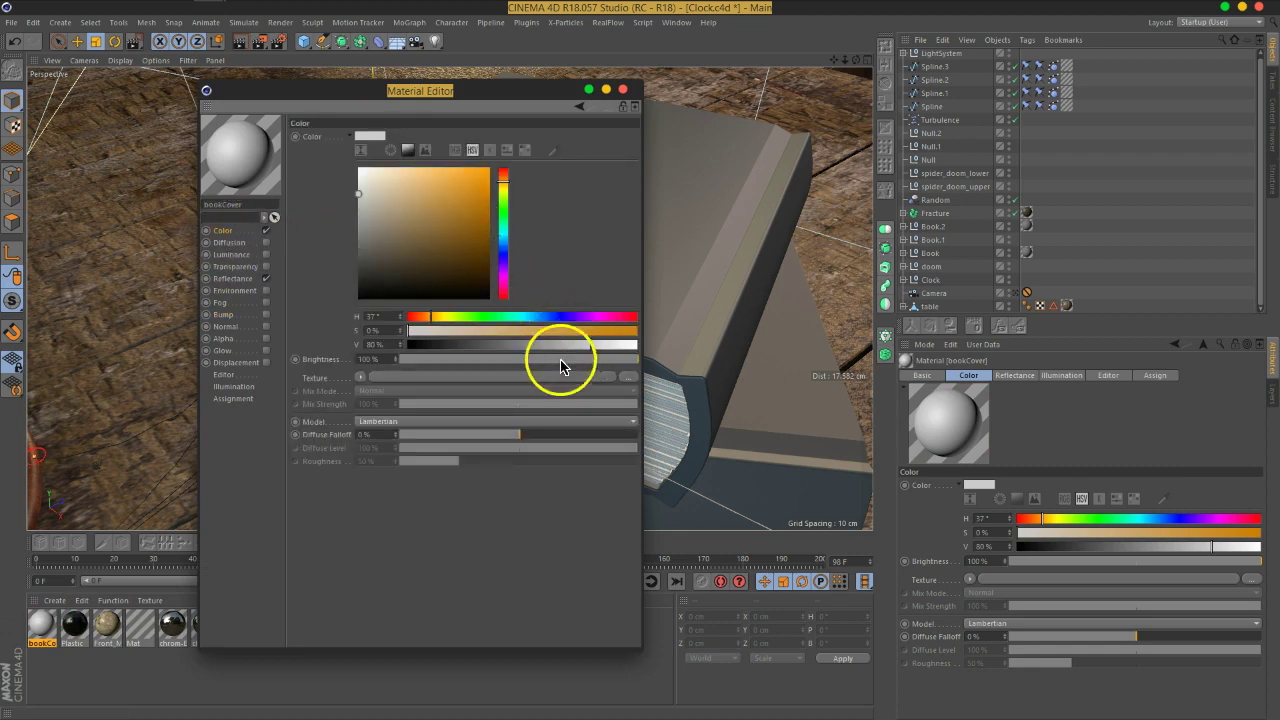
{"action": "left_click", "coordinate": [350, 135]}
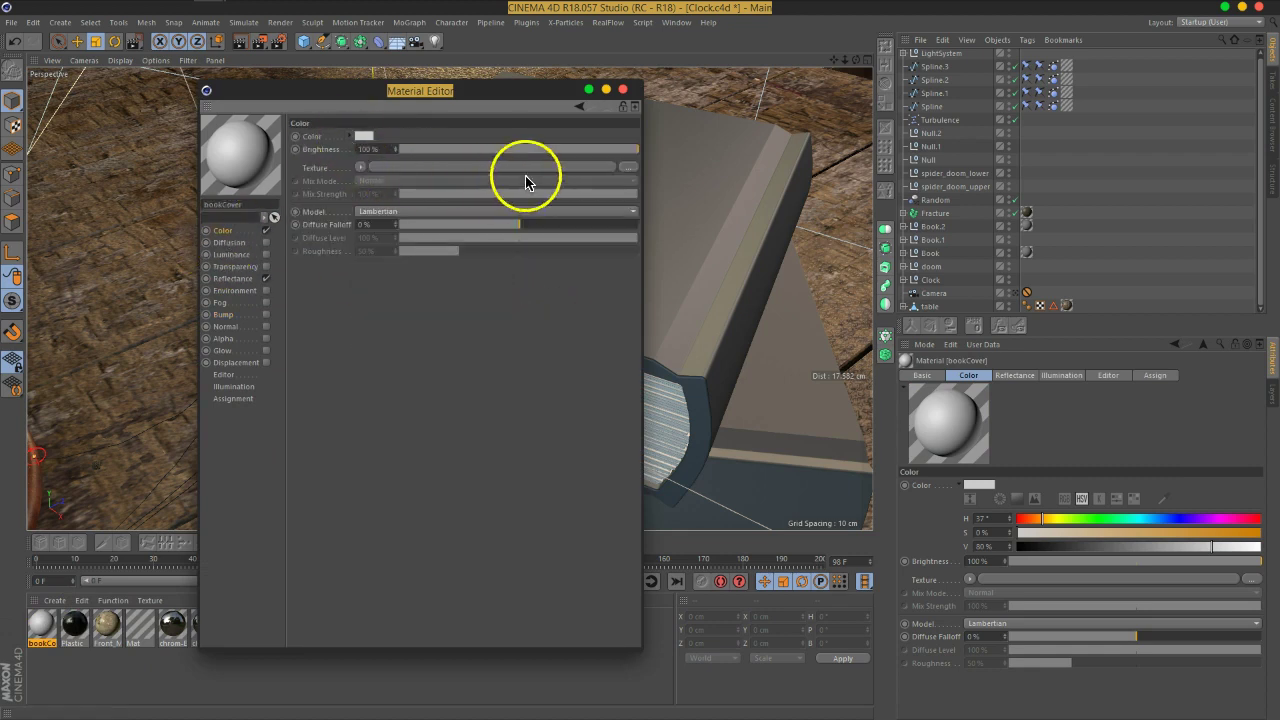
{"action": "left_click", "coordinate": [628, 167]}
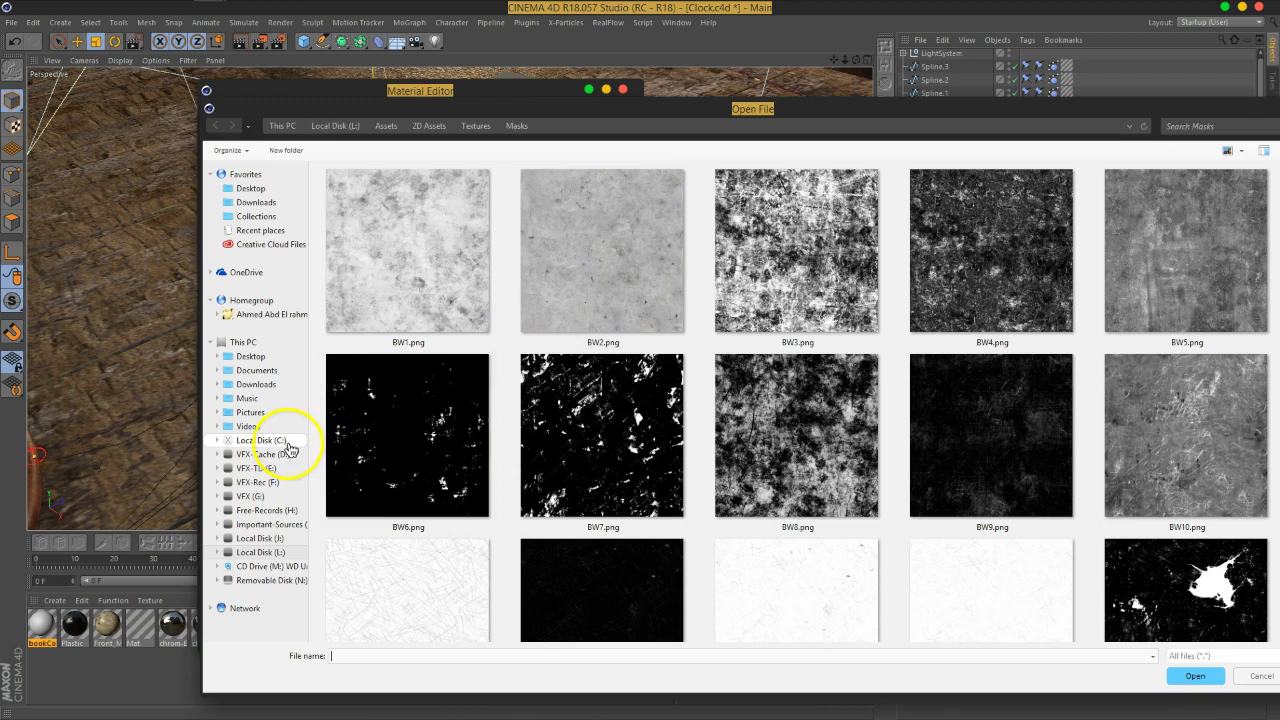
{"action": "left_click", "coordinate": [289, 446]}
{"action": "left_click_drag", "start_coordinate": [748, 116], "coordinate": [657, 100]}
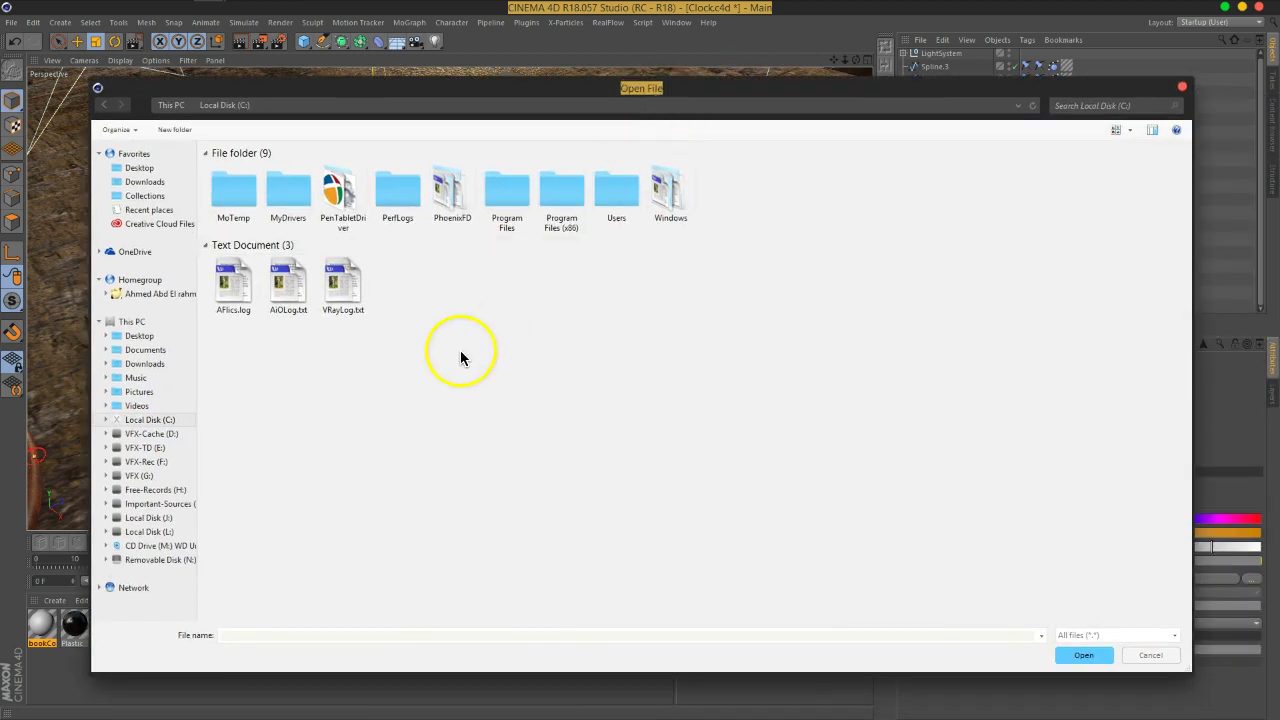
{"action": "left_click", "coordinate": [155, 336]}
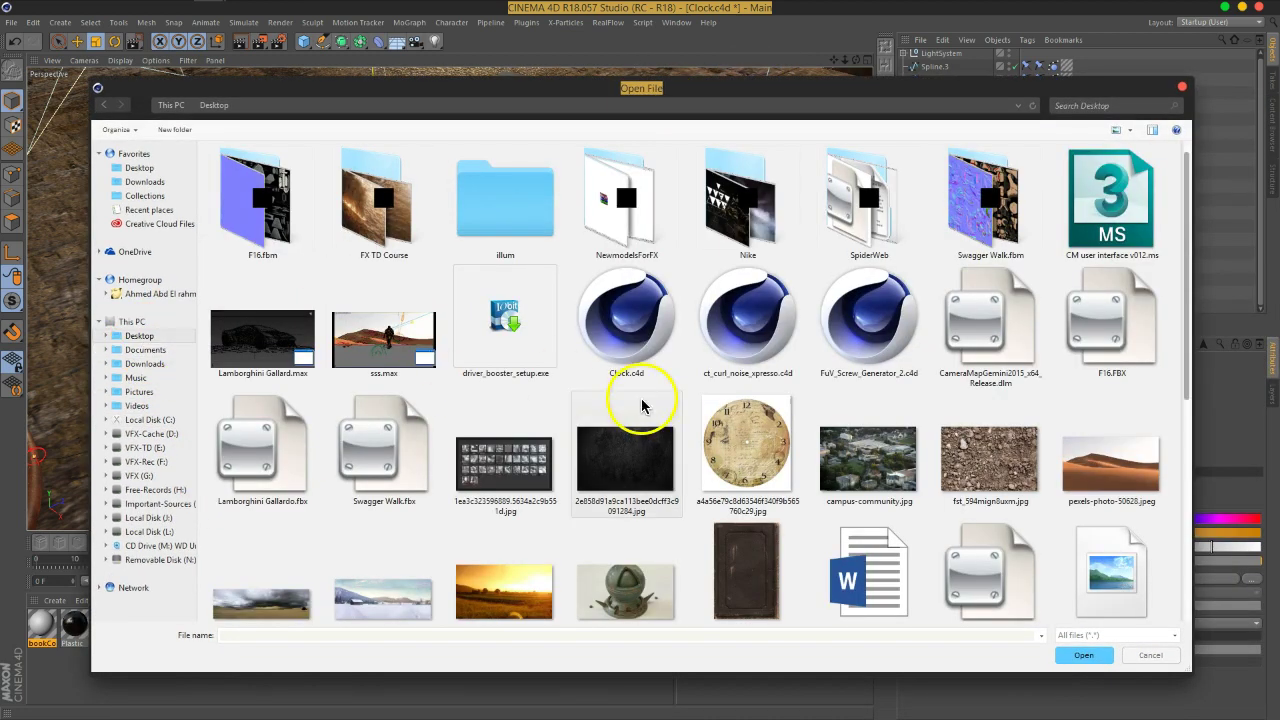
{"action": "left_click", "coordinate": [625, 428]}
{"action": "scroll", "coordinate": [625, 428], "scroll_direction": "down", "scroll_amount": 5}
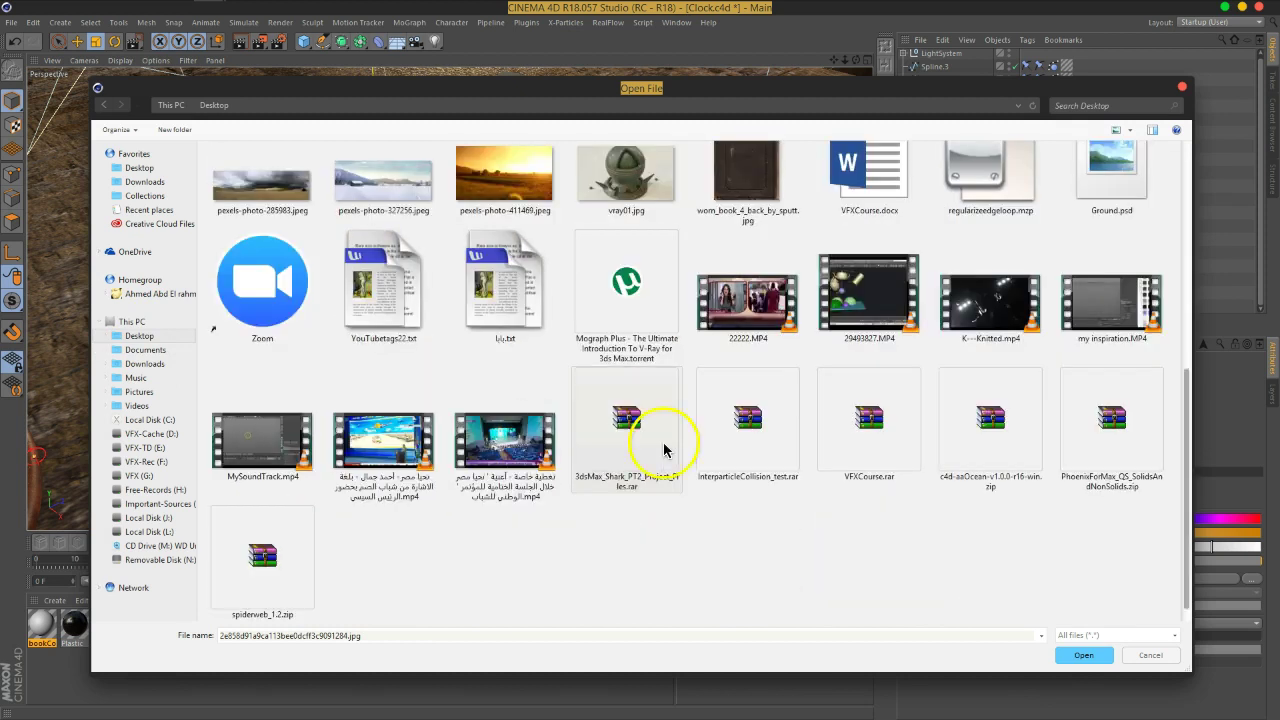
{"action": "scroll", "coordinate": [651, 443], "scroll_direction": "up", "scroll_amount": 2}
{"action": "left_click", "coordinate": [763, 350]}
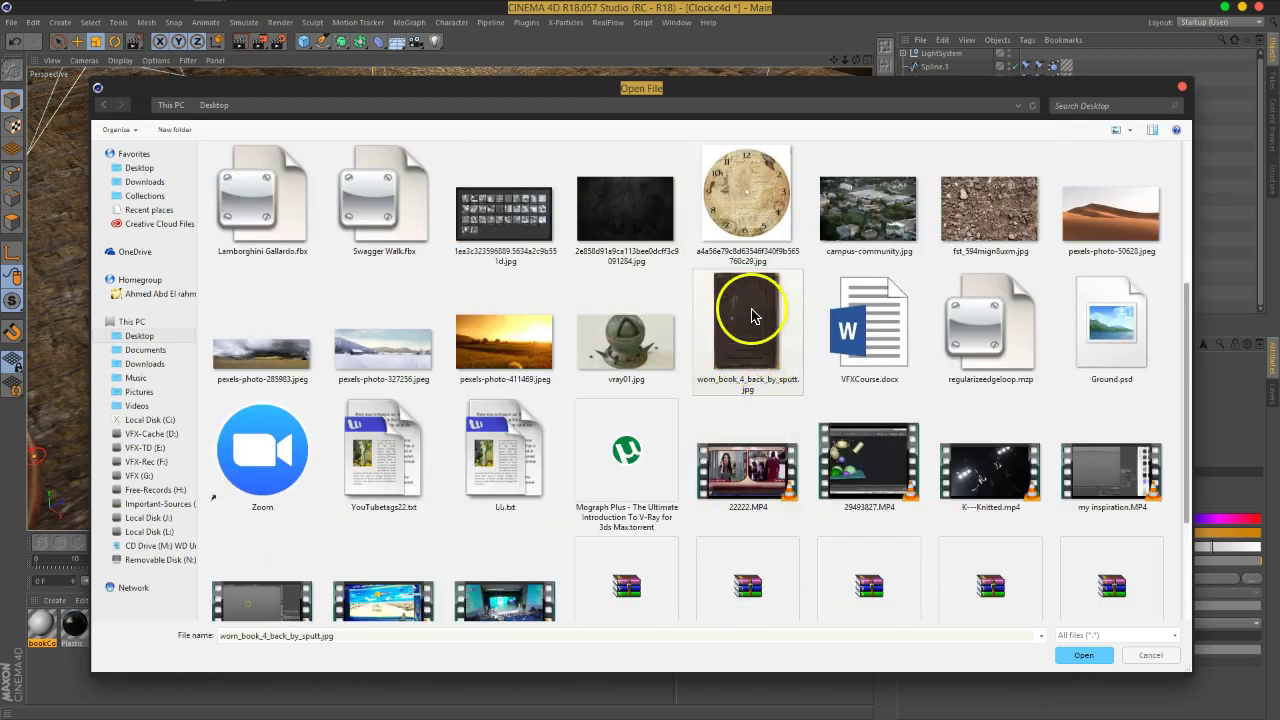
{"action": "left_click", "coordinate": [1090, 656]}
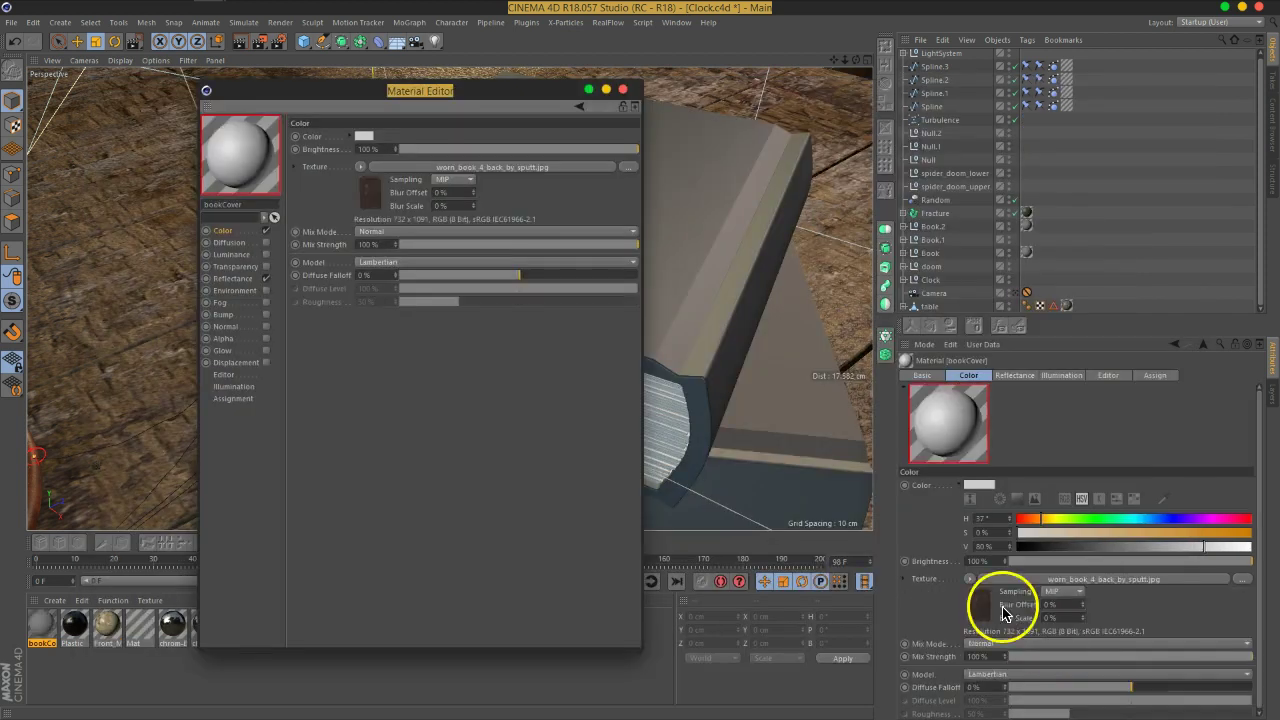
Apply bookCover to Book.1's Extrude object and set its texture tag's projection to Flat
{"action": "left_click_drag", "start_coordinate": [465, 91], "coordinate": [1014, 471]}
{"action": "left_click_drag", "start_coordinate": [40, 635], "coordinate": [651, 273]}
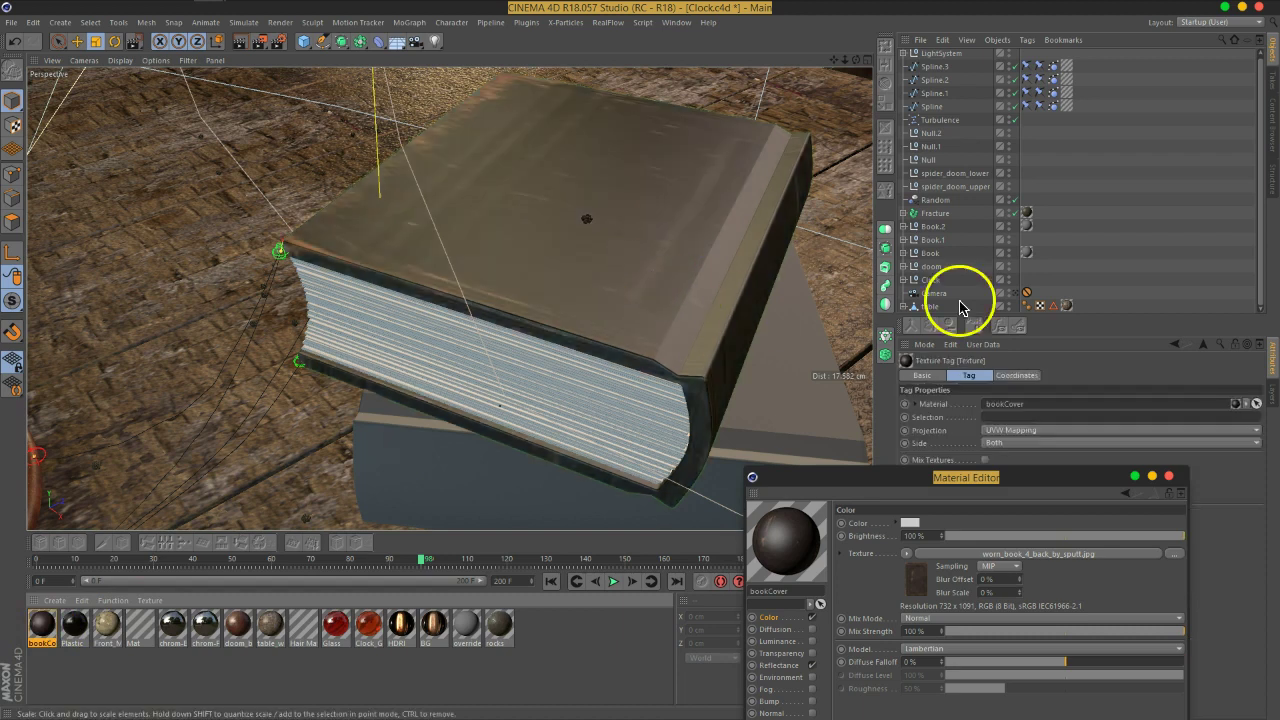
{"action": "left_click", "coordinate": [904, 240]}
{"action": "scroll", "coordinate": [910, 248], "scroll_direction": "down", "scroll_amount": 1}
{"action": "left_click", "coordinate": [942, 243]}
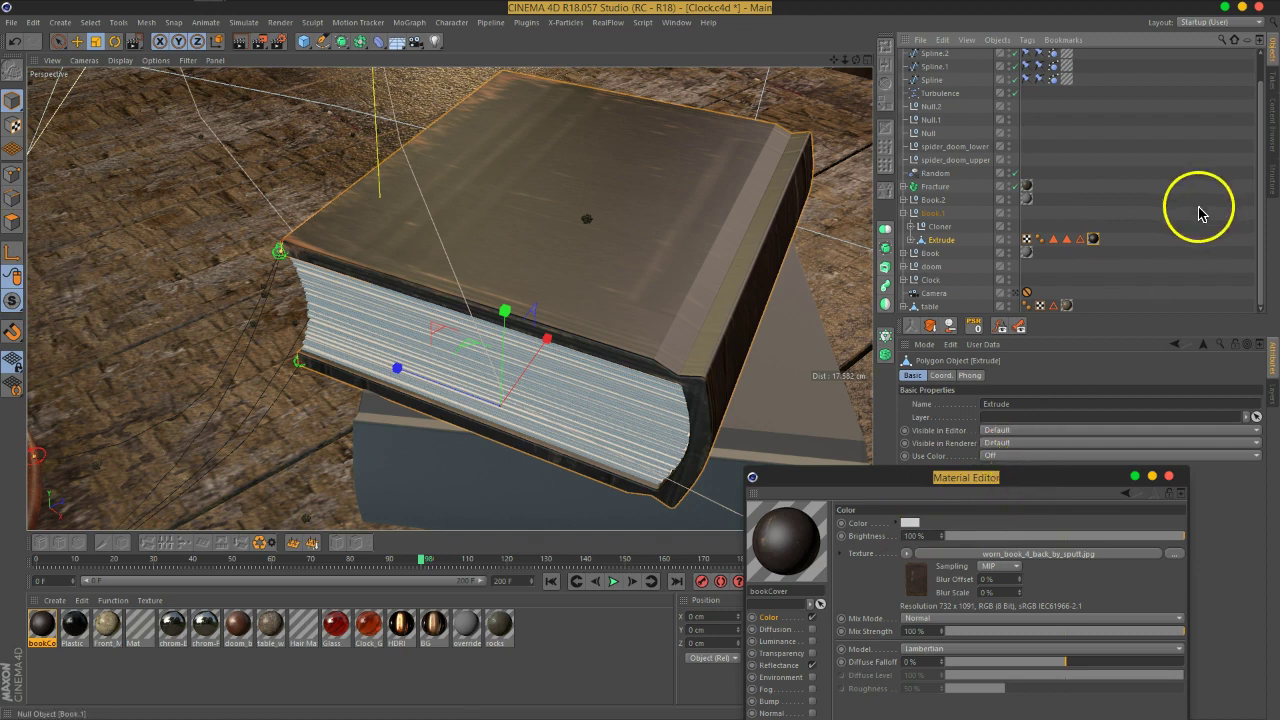
{"action": "left_click", "coordinate": [1093, 240]}
{"action": "left_click_drag", "start_coordinate": [985, 487], "coordinate": [682, 596]}
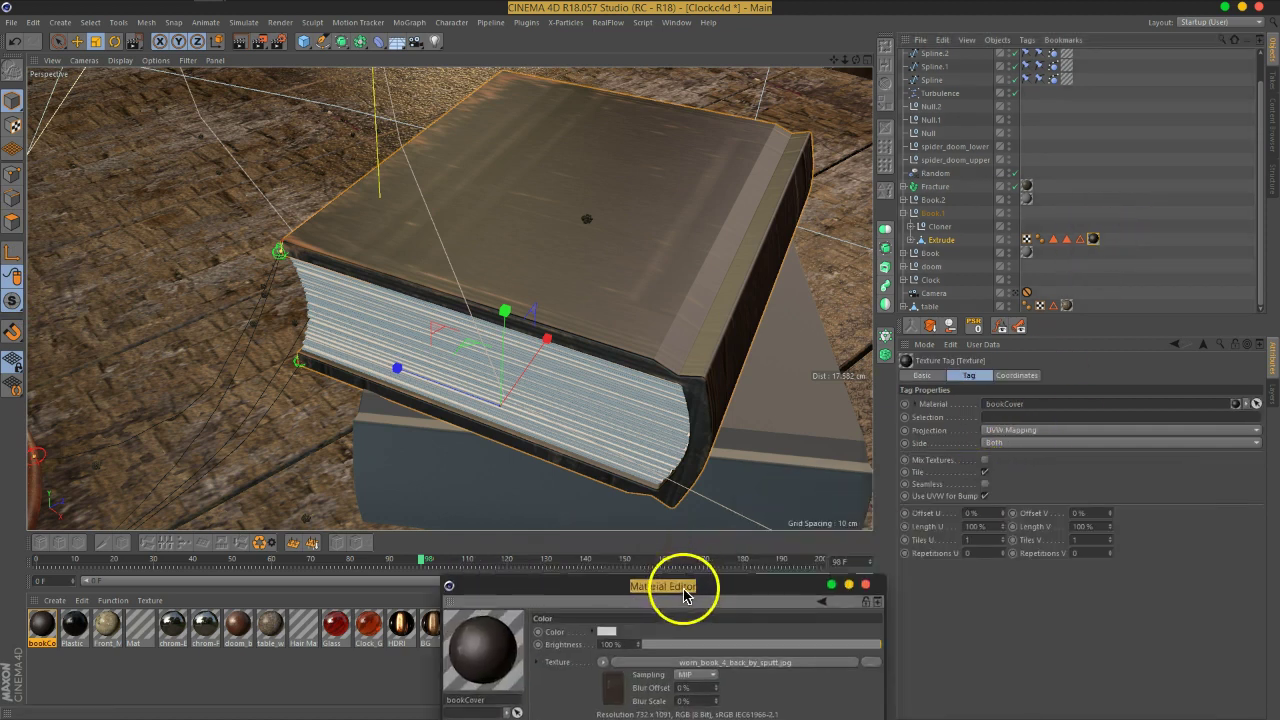
{"action": "left_click", "coordinate": [1014, 431]}
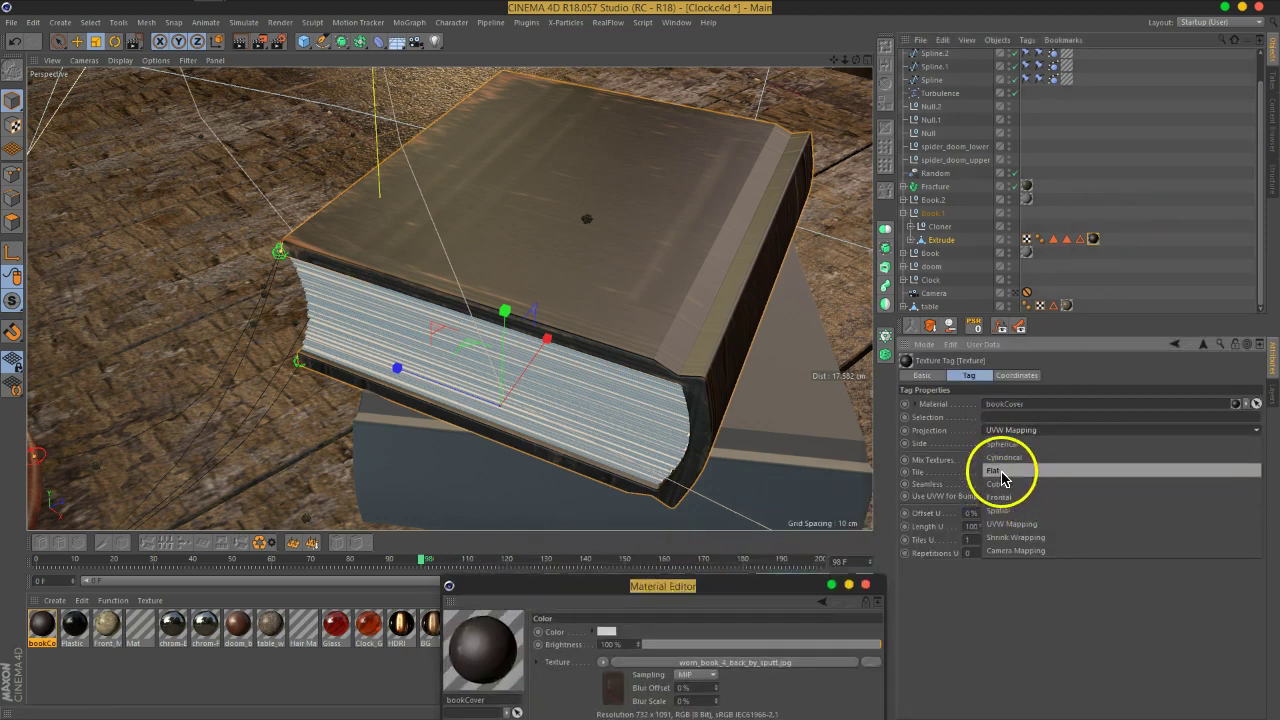
{"action": "left_click", "coordinate": [994, 470]}
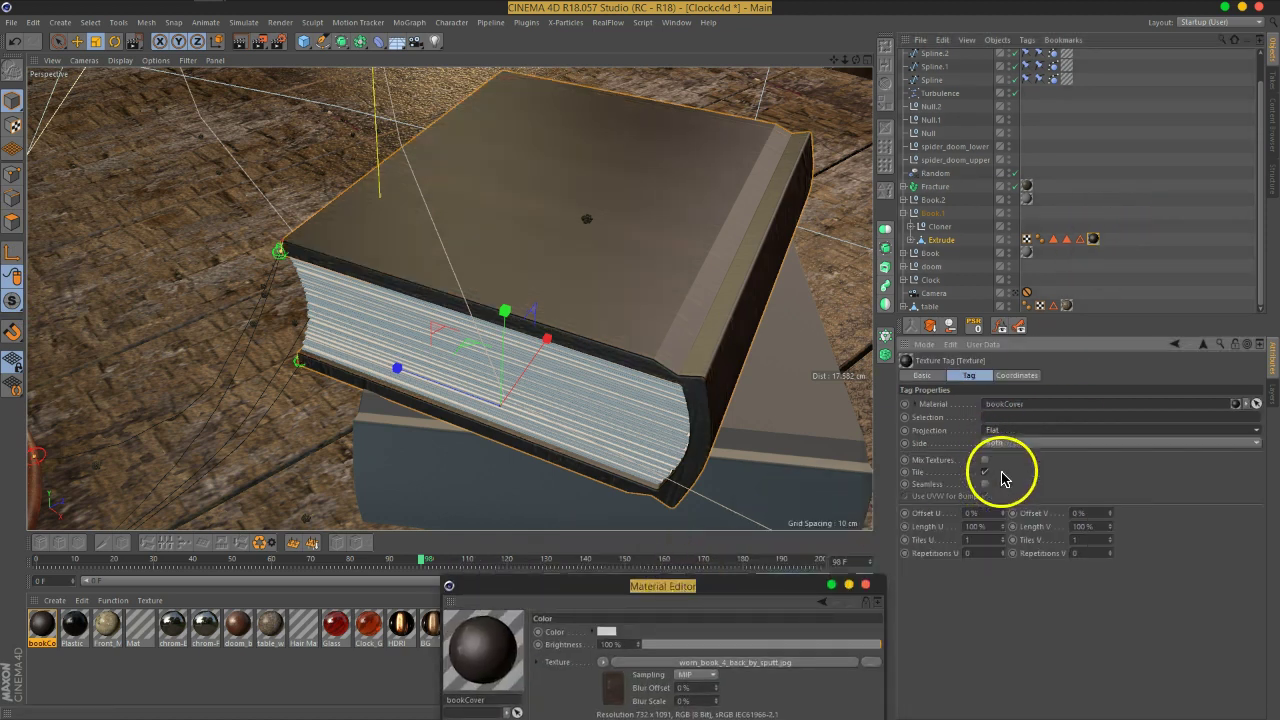
Rotate the flat texture projection on Book.1's cover by -90° in Texture mode
{"action": "left_click", "coordinate": [16, 128]}
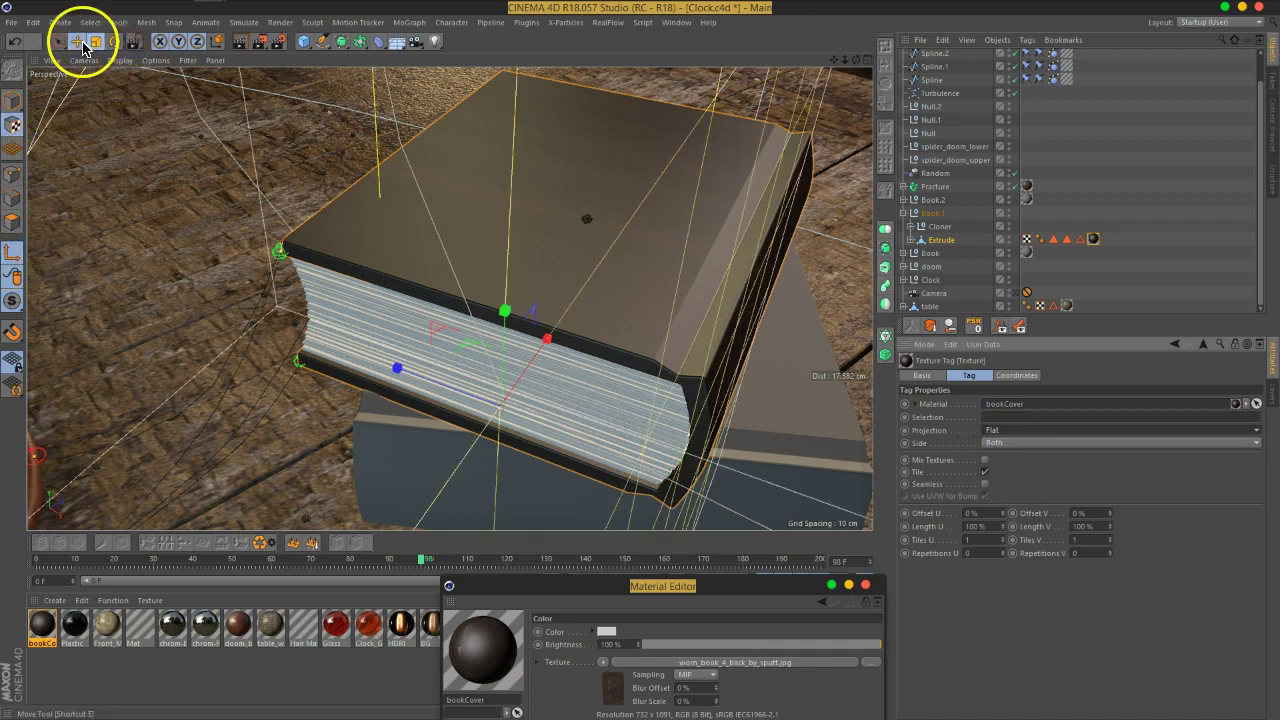
{"action": "left_click", "coordinate": [114, 41]}
{"action": "left_click_drag", "start_coordinate": [560, 402], "coordinate": [471, 370]}
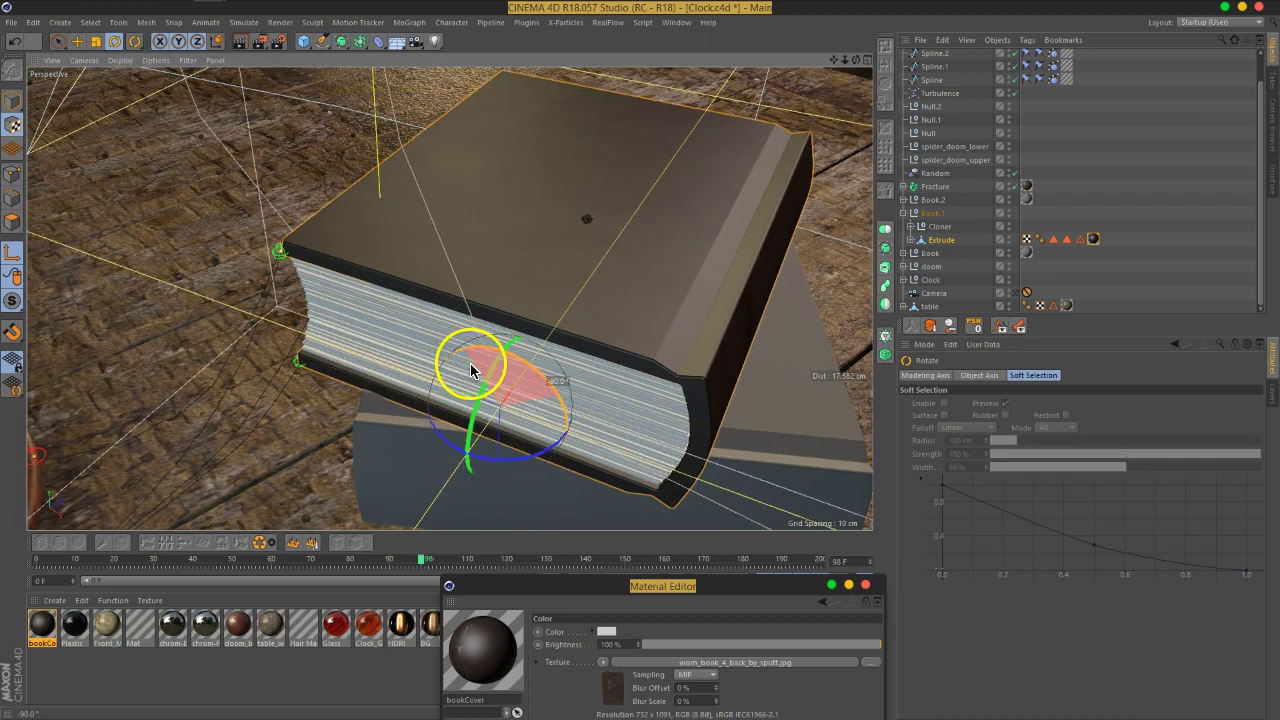
Fit the bookCover texture projection to Book.1's Extrude object, including its sub-objects
{"action": "left_click", "coordinate": [95, 41]}
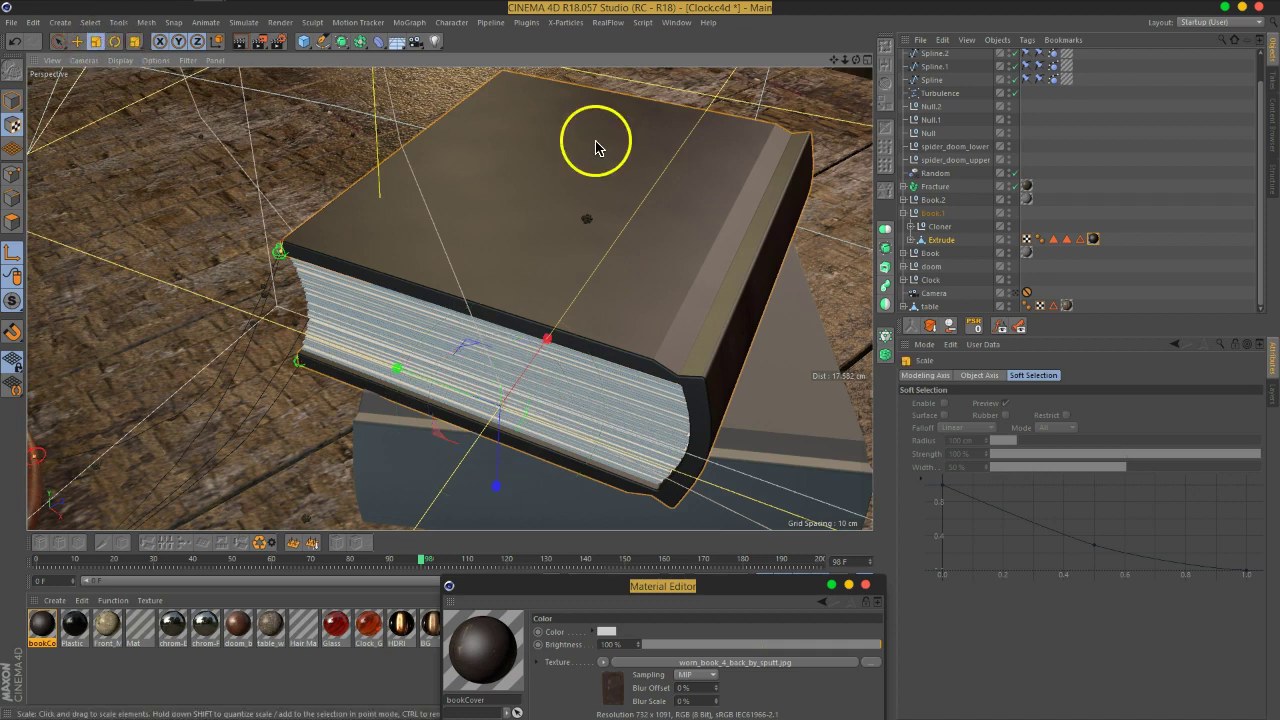
{"action": "right_click", "coordinate": [1094, 241]}
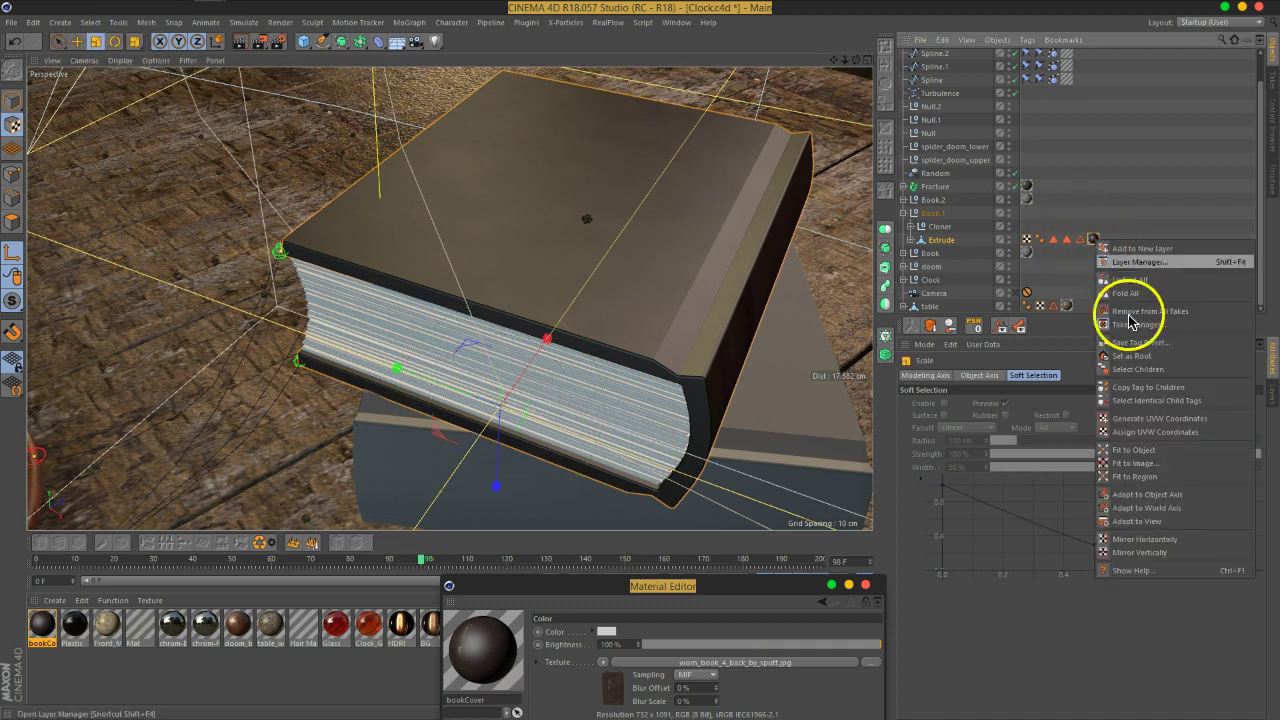
{"action": "left_click", "coordinate": [1160, 451]}
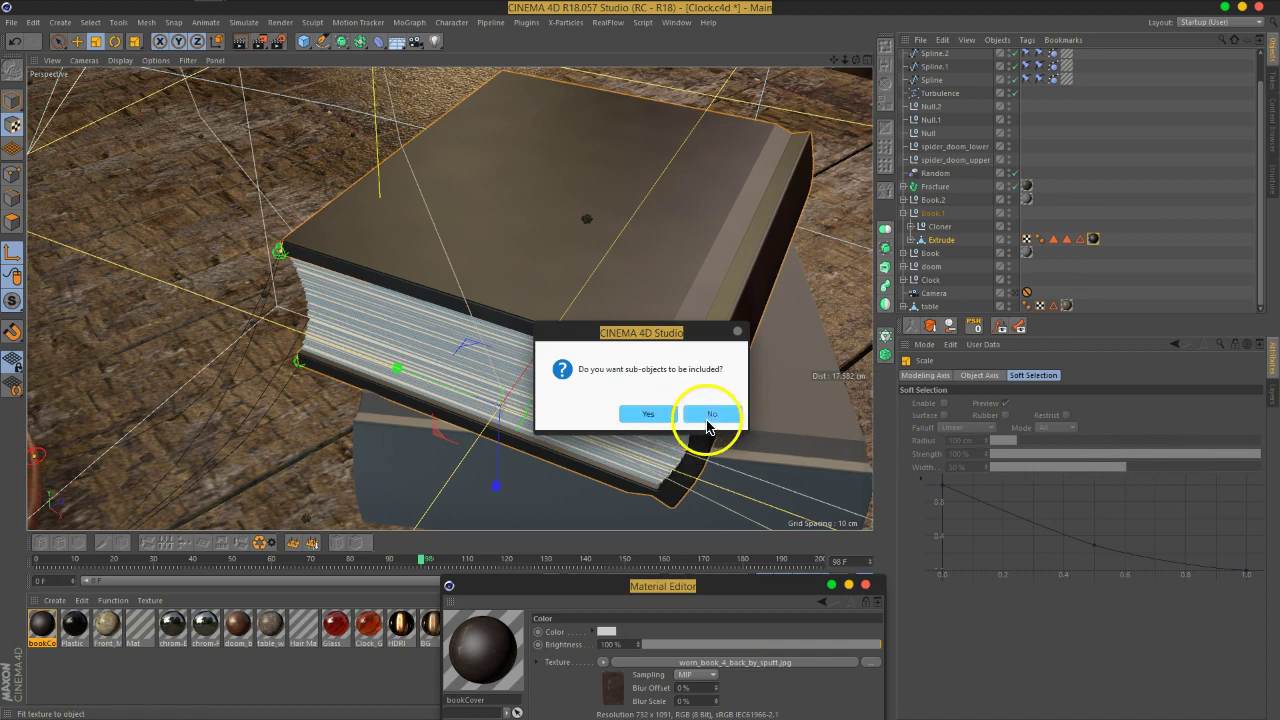
{"action": "left_click", "coordinate": [652, 414]}
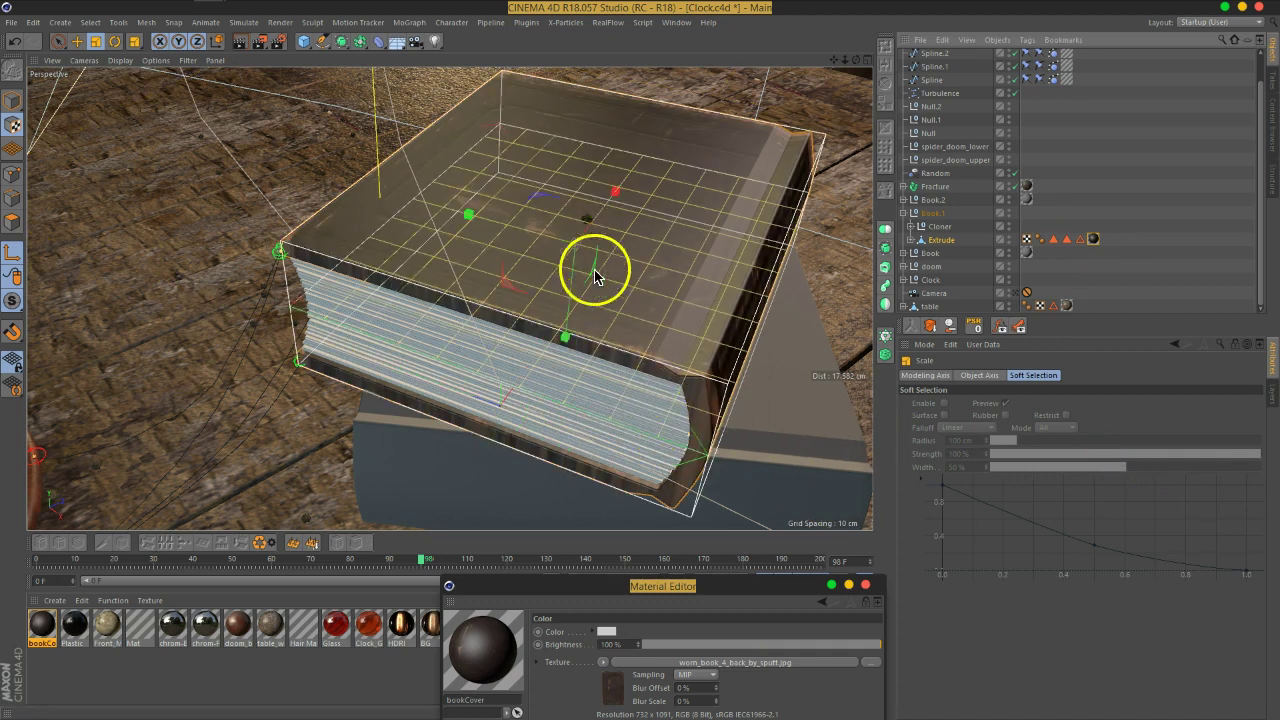
Turn off tiling on the Extrude object's bookCover texture tag
{"action": "left_click_drag", "start_coordinate": [671, 245], "coordinate": [645, 266], "text": "alt"}
{"action": "left_click", "coordinate": [1093, 239]}
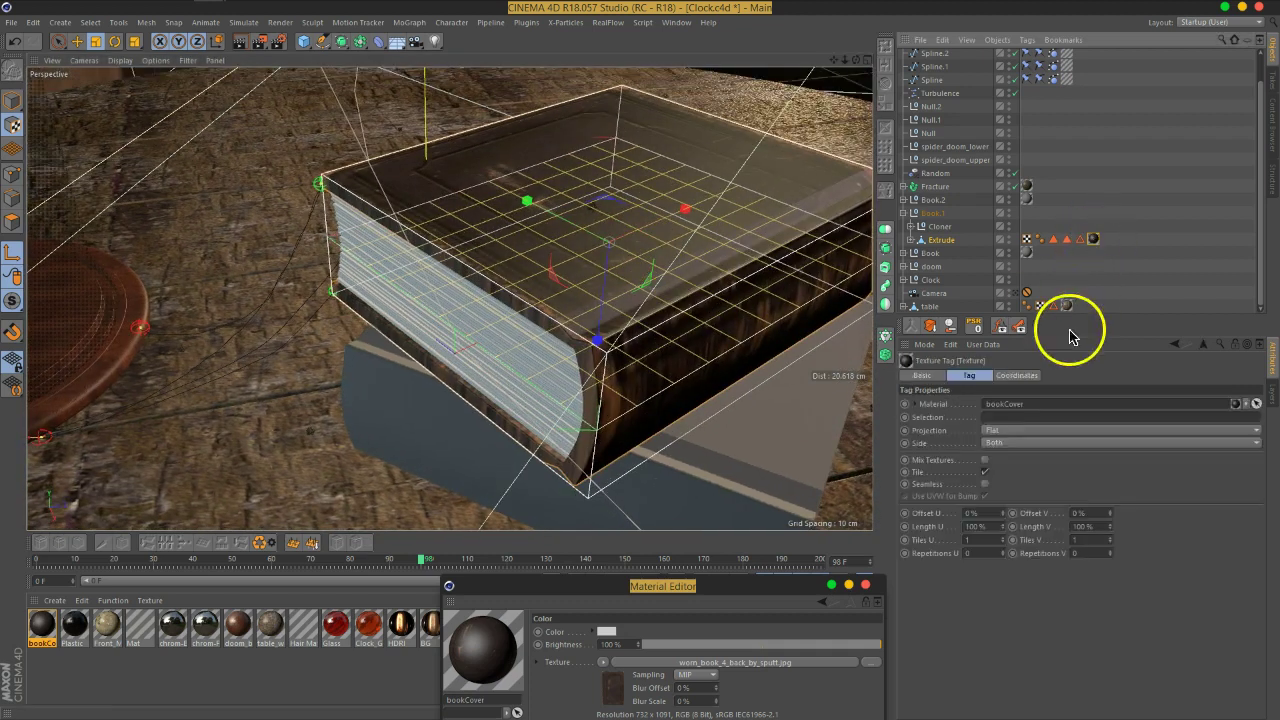
{"action": "left_click", "coordinate": [988, 473]}
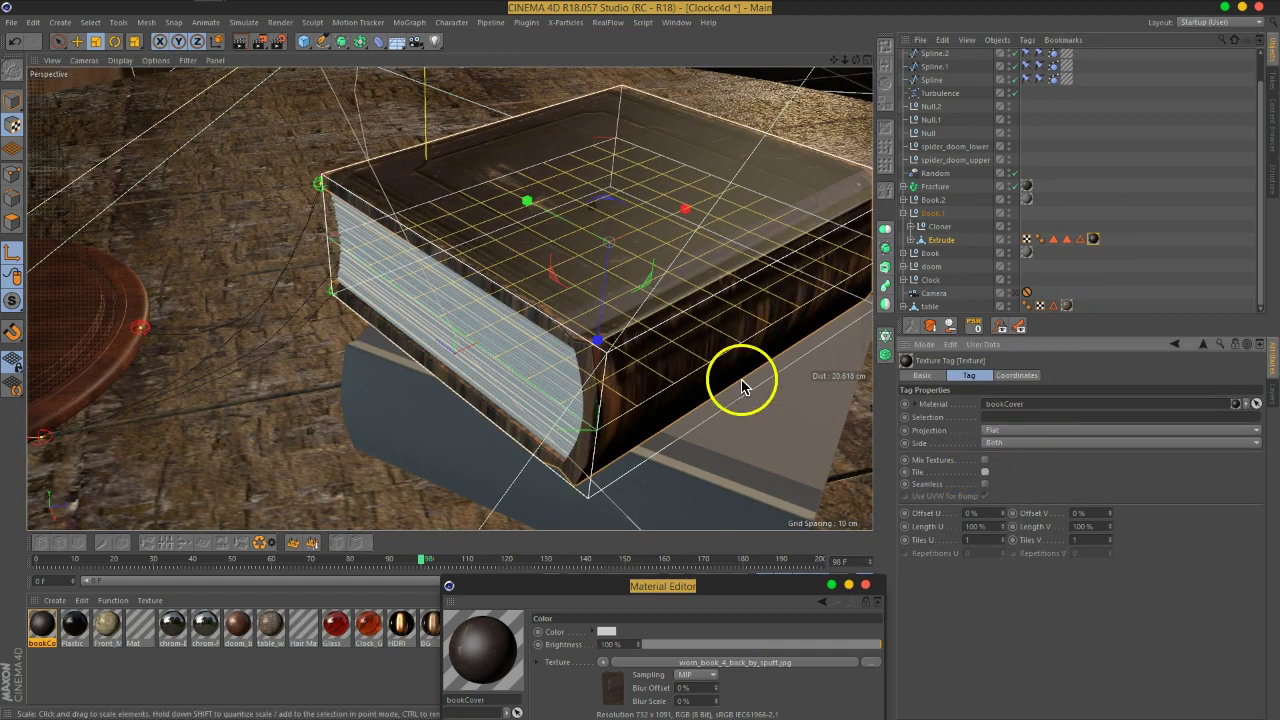
{"action": "left_click_drag", "start_coordinate": [570, 323], "coordinate": [610, 360], "text": "alt"}
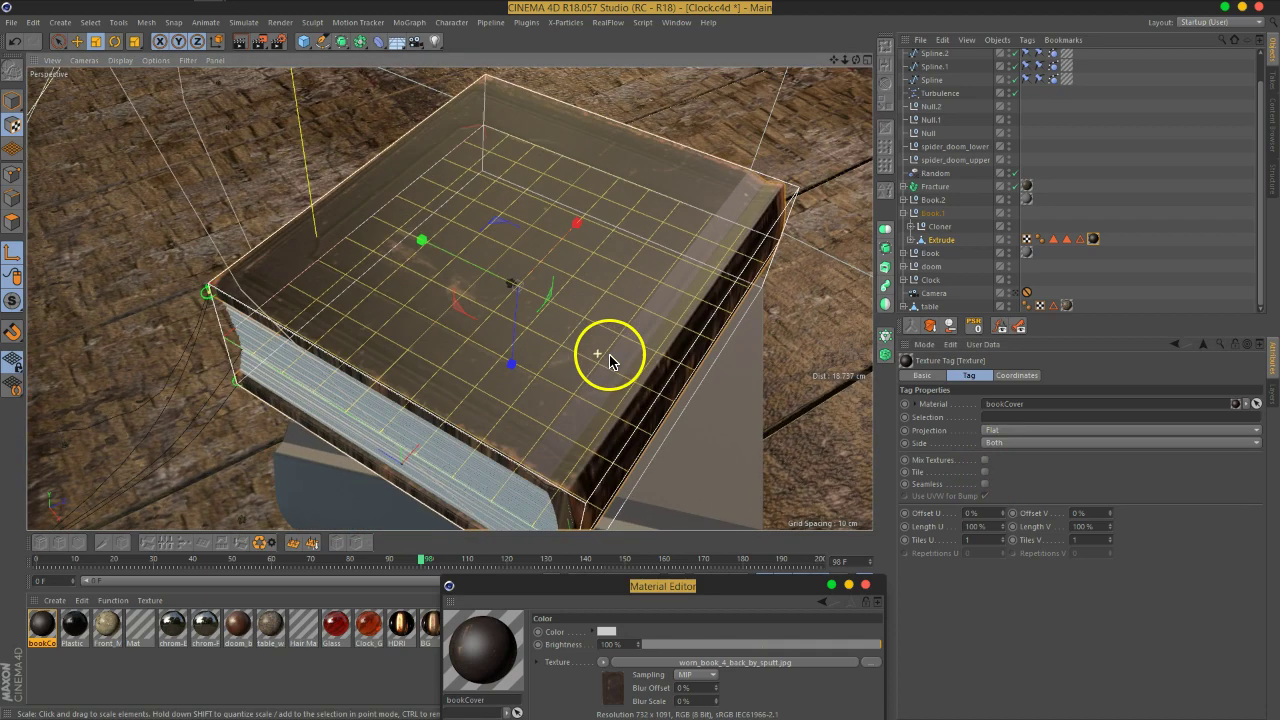
{"action": "left_click_drag", "start_coordinate": [617, 315], "coordinate": [551, 363]}
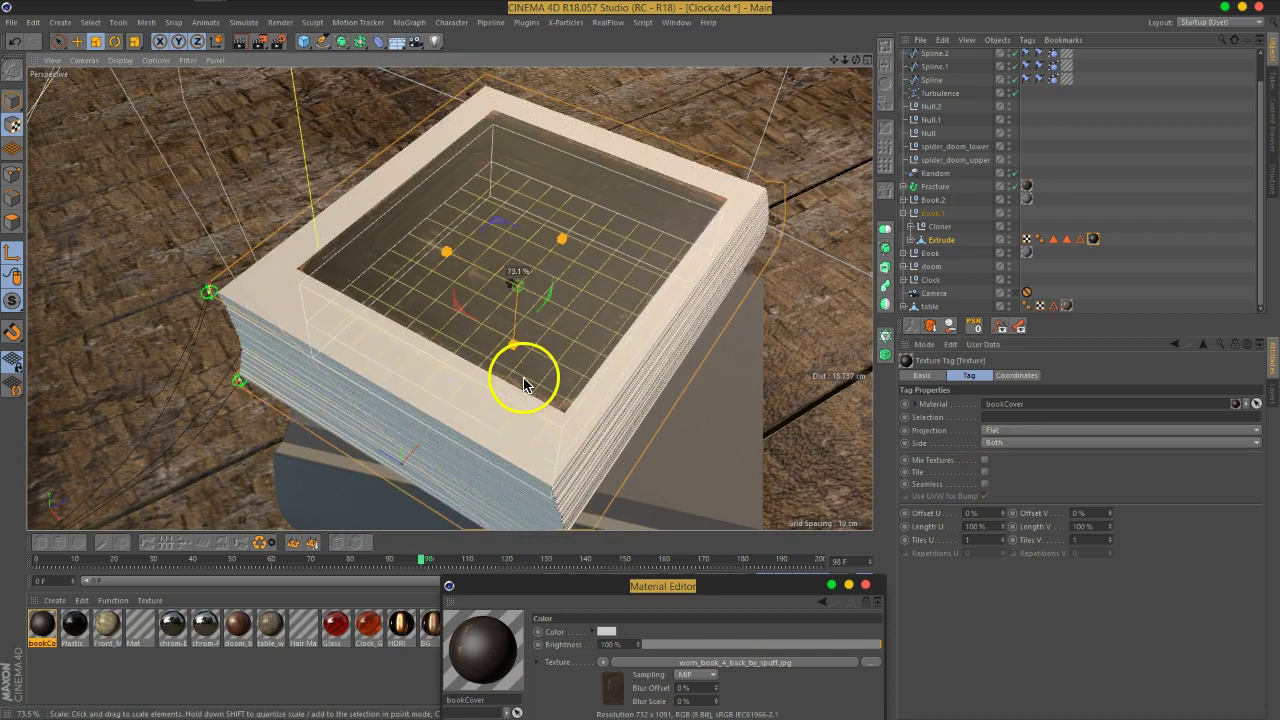
{"action": "left_click_drag", "start_coordinate": [610, 314], "coordinate": [620, 303]}
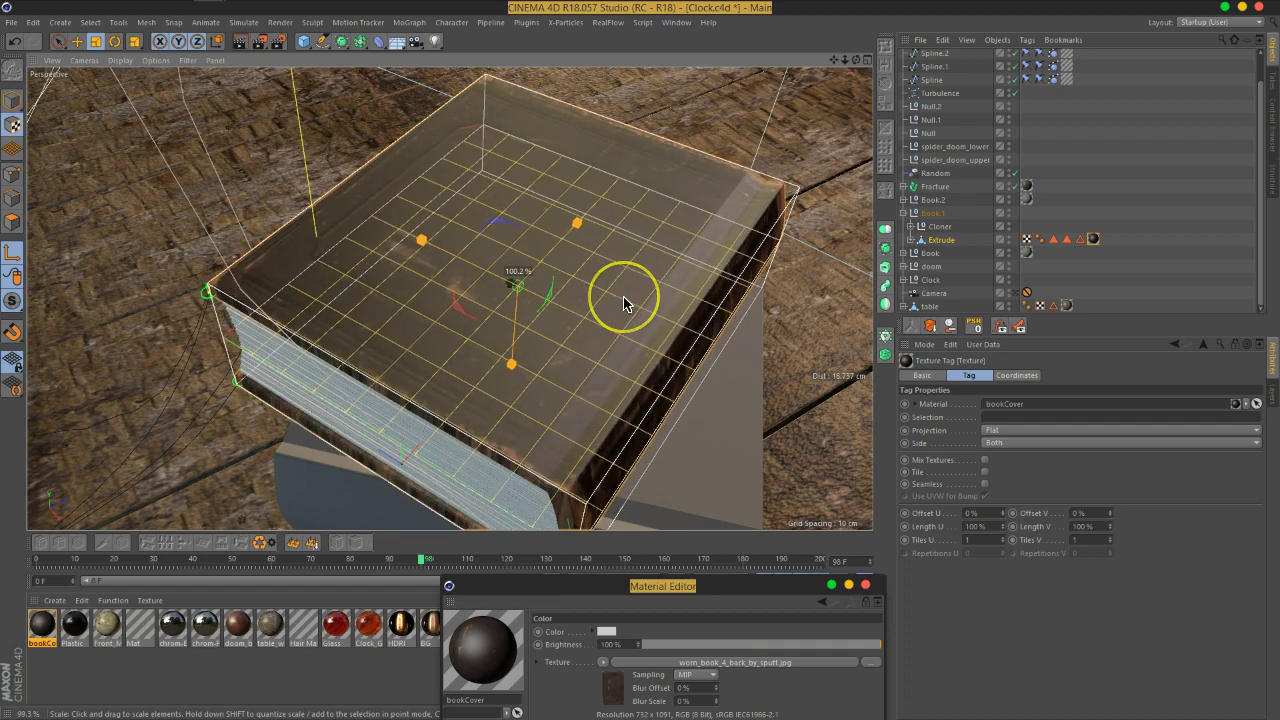
Adjust the bookCover projection's width by scaling it along its Y axis across the front cover
{"action": "left_click_drag", "start_coordinate": [623, 303], "coordinate": [710, 362], "text": "alt"}
{"action": "left_click_drag", "start_coordinate": [711, 363], "coordinate": [578, 212], "text": "alt"}
{"action": "left_click_drag", "start_coordinate": [680, 207], "coordinate": [646, 238], "text": "alt"}
{"action": "left_click_drag", "start_coordinate": [551, 280], "coordinate": [667, 322], "text": "alt"}
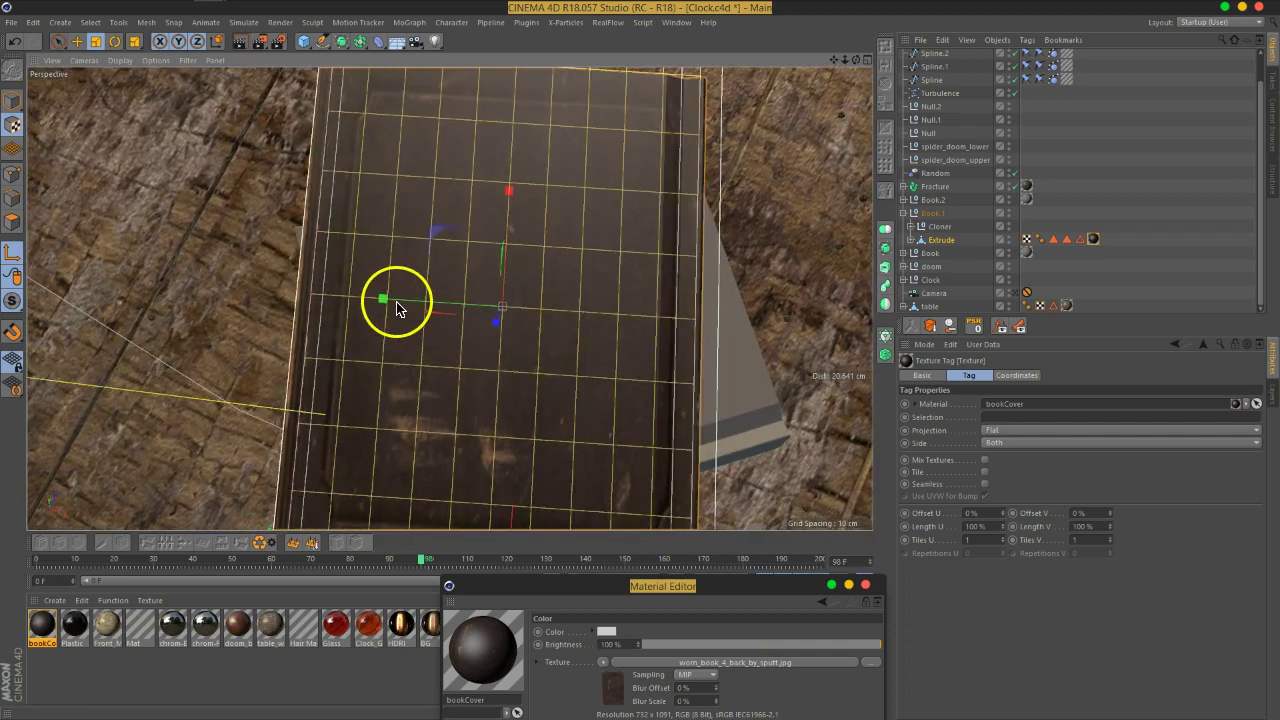
{"action": "left_click_drag", "start_coordinate": [383, 305], "coordinate": [387, 307]}
{"action": "left_click_drag", "start_coordinate": [603, 371], "coordinate": [550, 372], "text": "alt"}
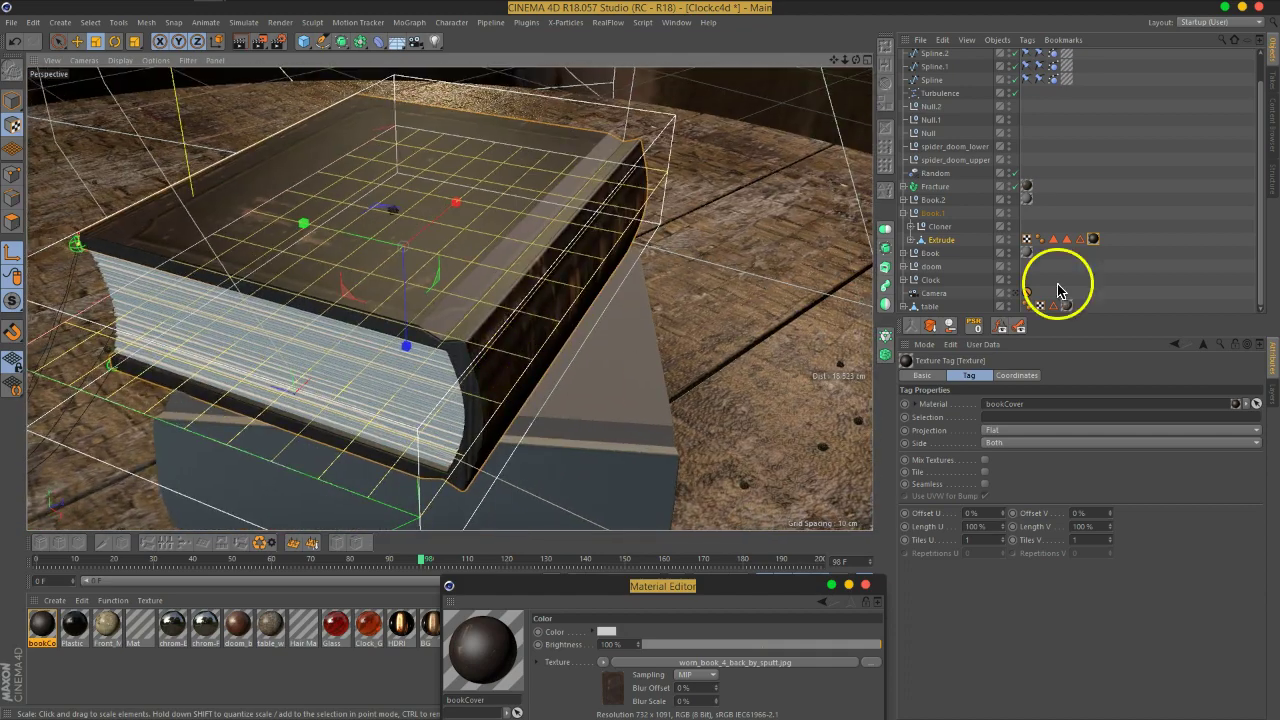
{"action": "left_click", "coordinate": [1094, 240]}
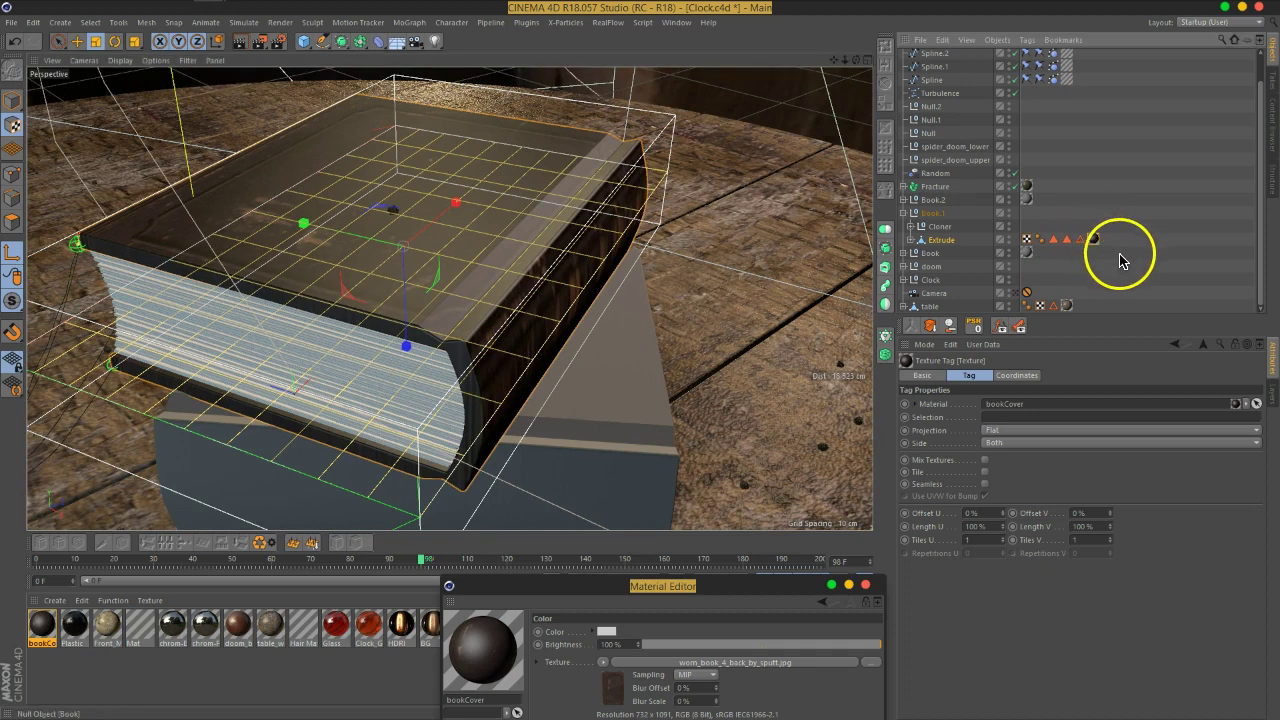
{"action": "left_click", "coordinate": [985, 472]}
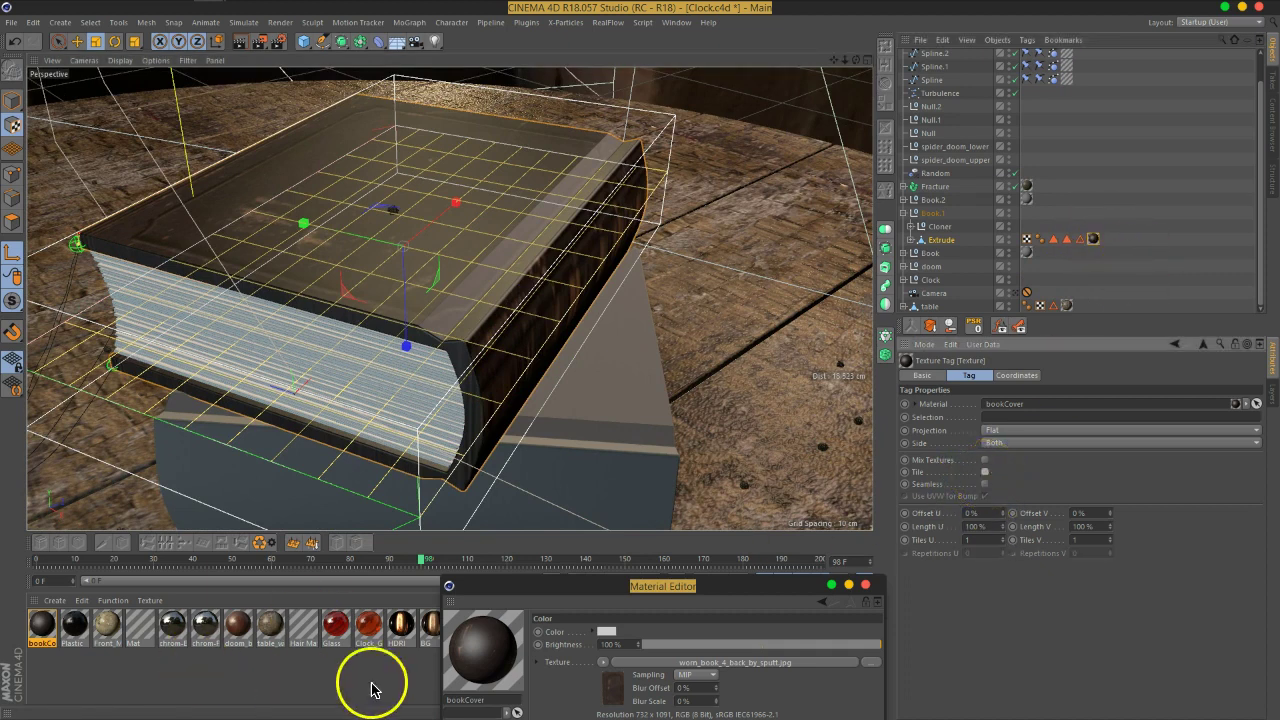
Close the bookCover material's editor and create a new material named bookBack
{"action": "left_click_drag", "start_coordinate": [582, 579], "coordinate": [722, 550]}
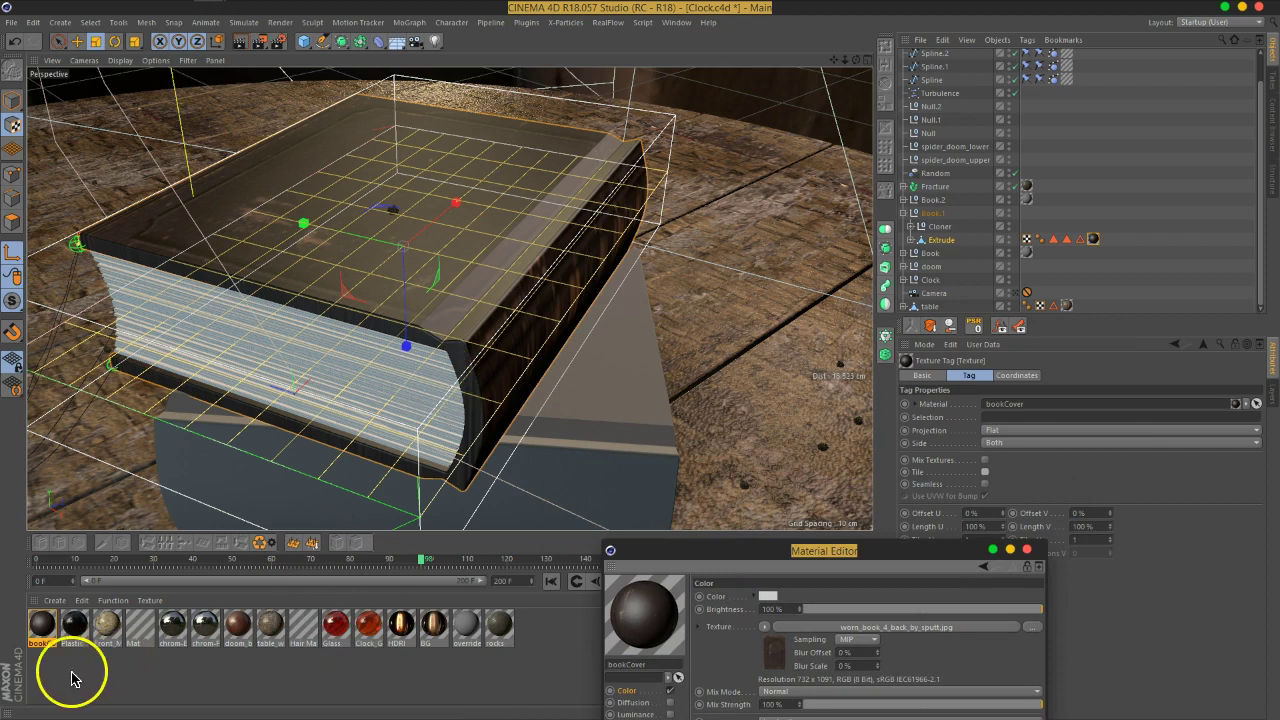
{"action": "left_click", "coordinate": [1030, 551]}
{"action": "double_click", "coordinate": [72, 673]}
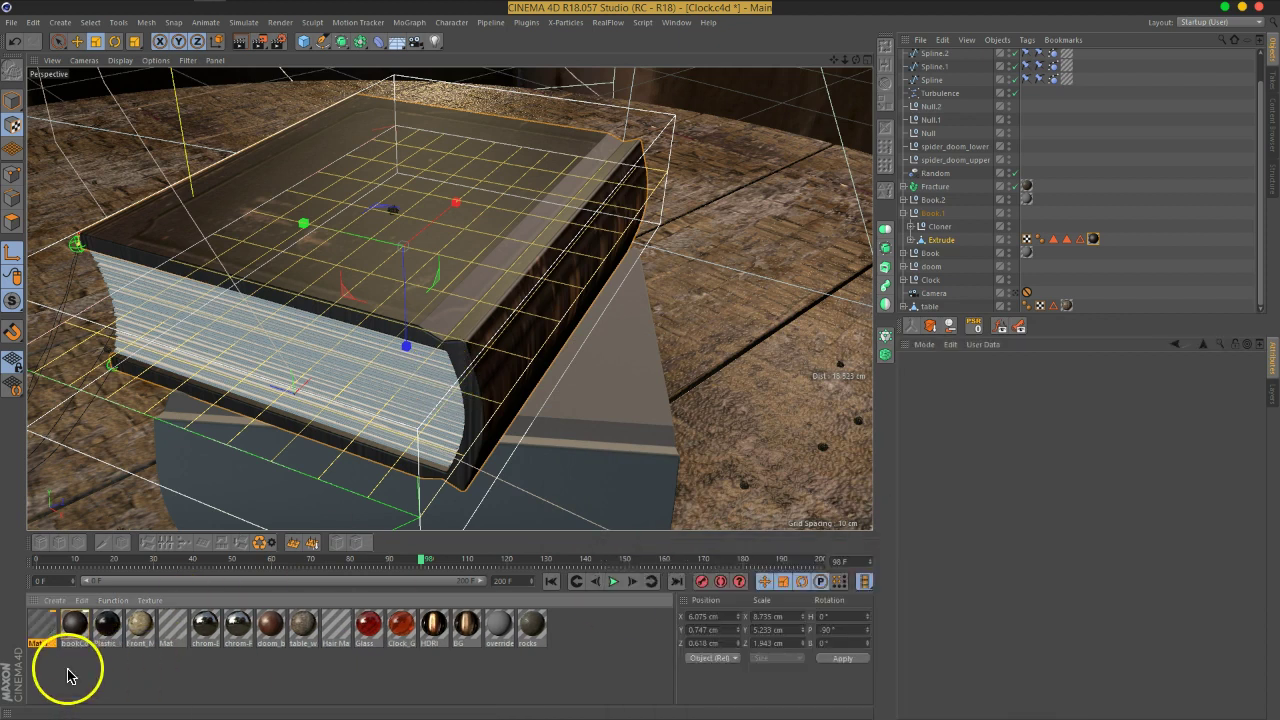
{"action": "double_click", "coordinate": [45, 644]}
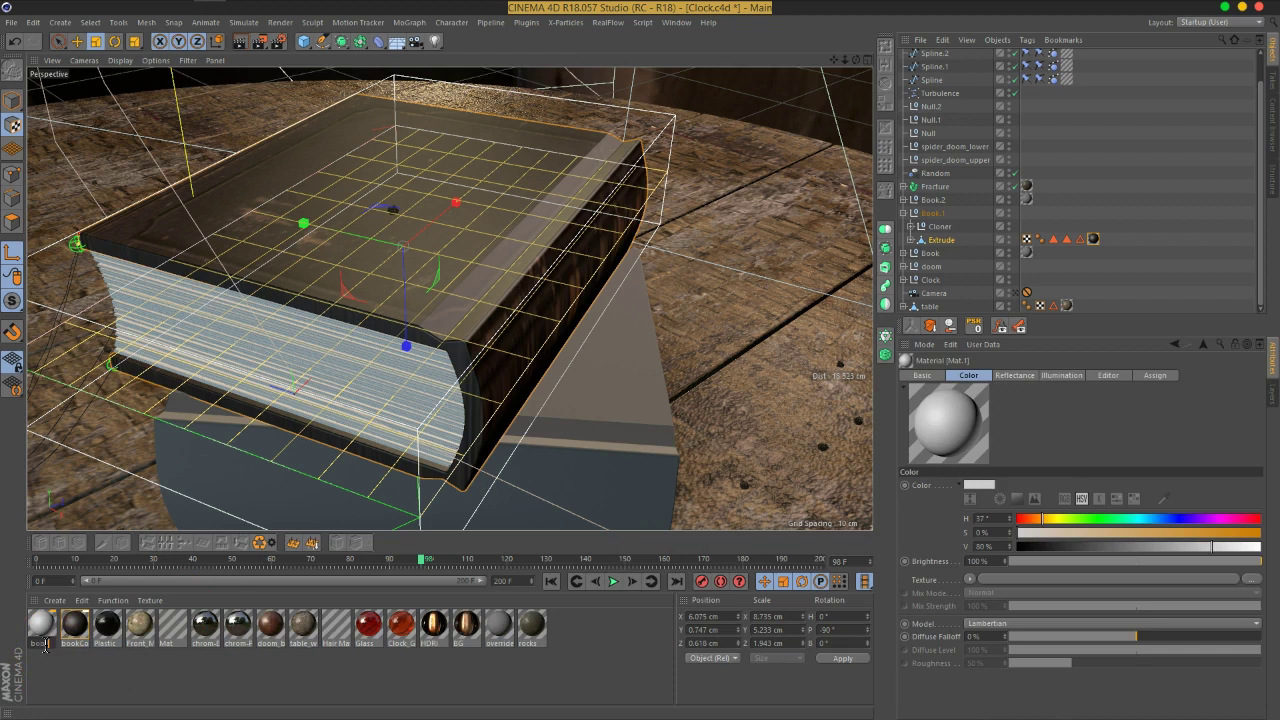
{"action": "key", "text": "Return"}
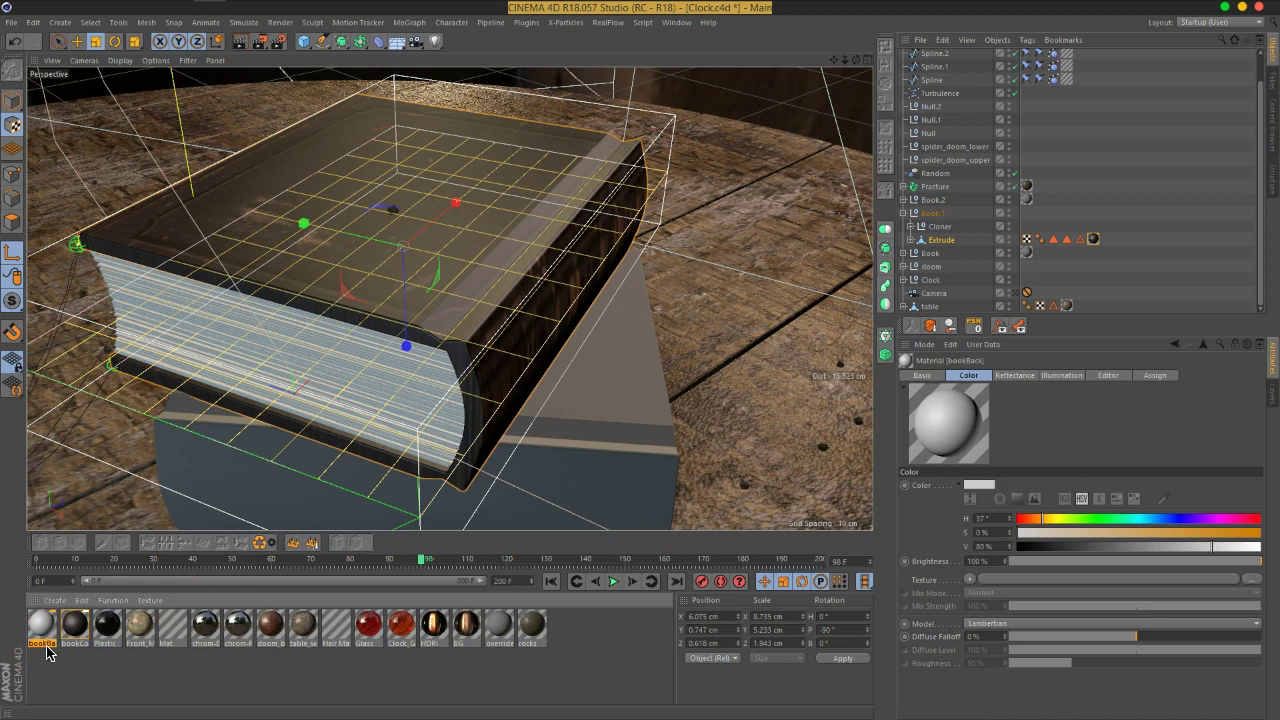
Load 2e858d91a9ca113bee0dcff3c9091284.jpg from the Desktop as the Color texture of bookBack
{"action": "double_click", "coordinate": [50, 625]}
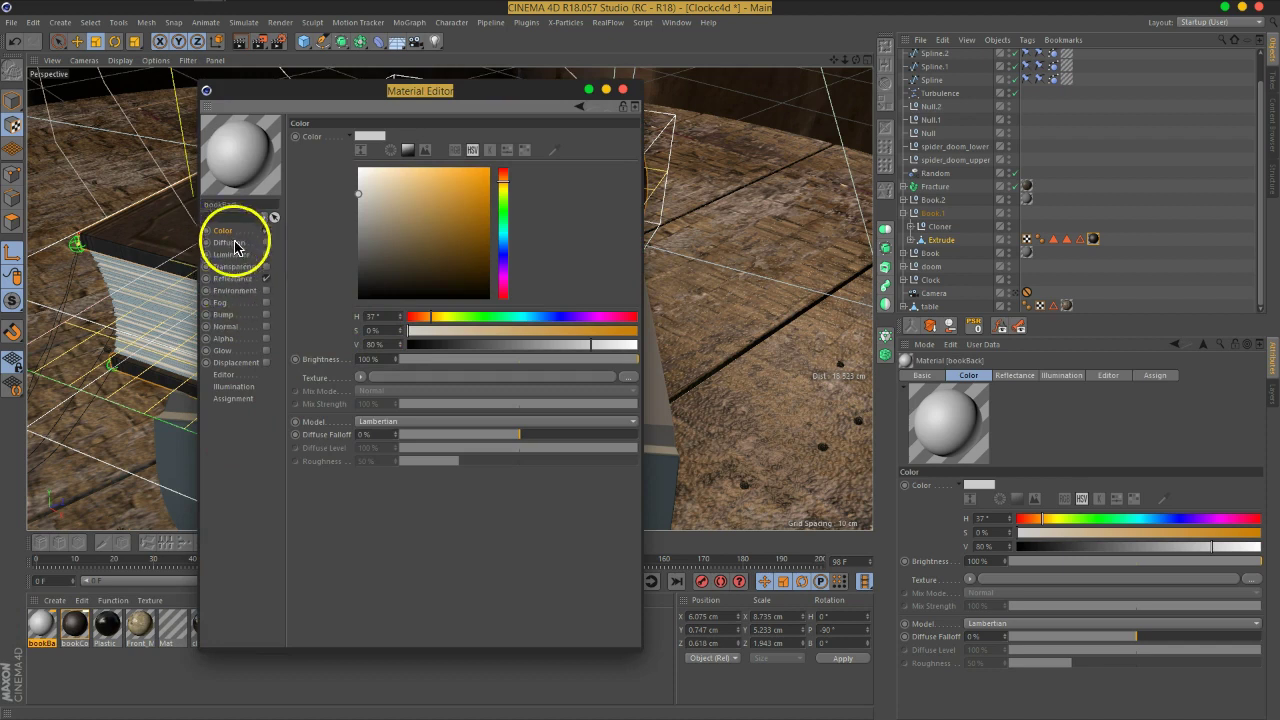
{"action": "left_click", "coordinate": [350, 140]}
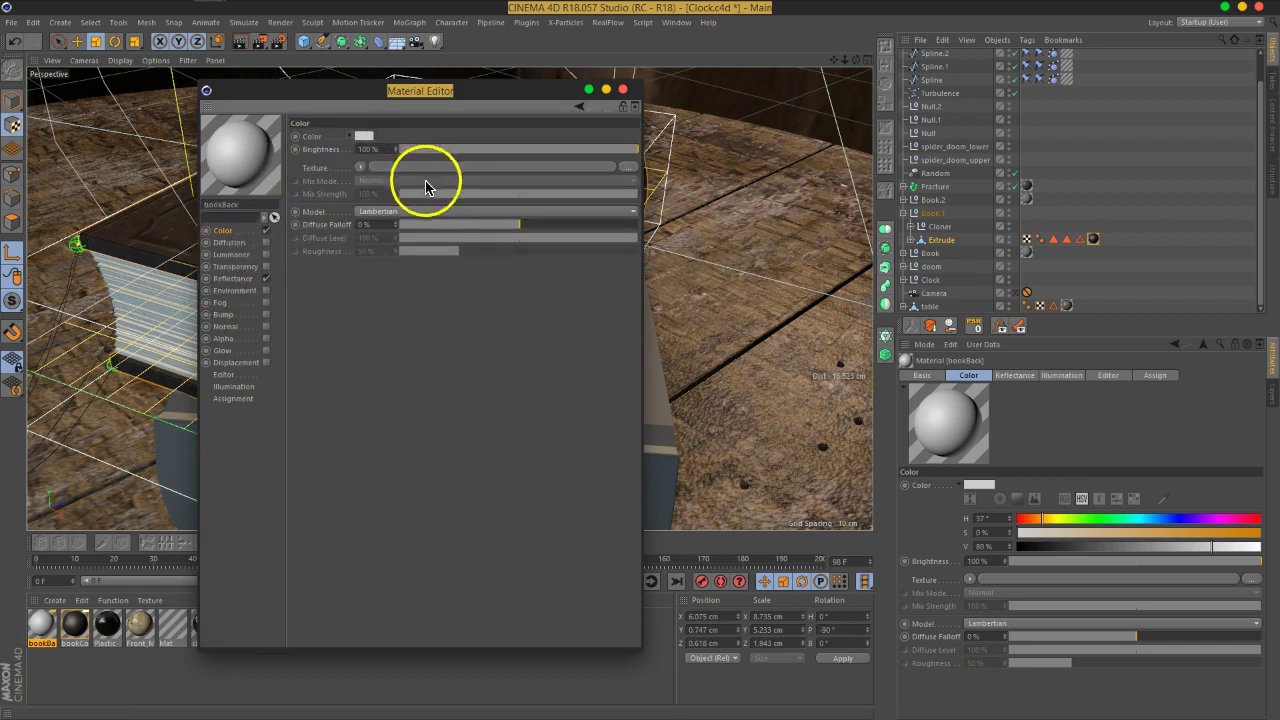
{"action": "left_click", "coordinate": [627, 168]}
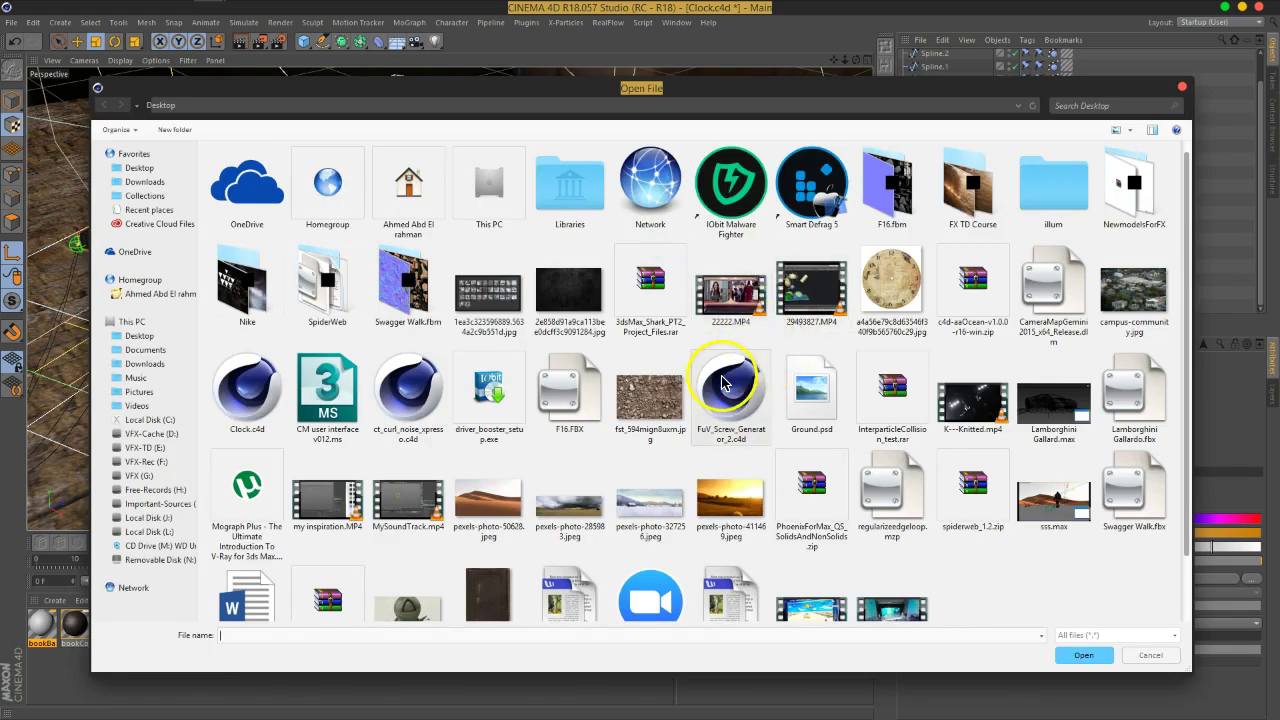
{"action": "left_click", "coordinate": [490, 600]}
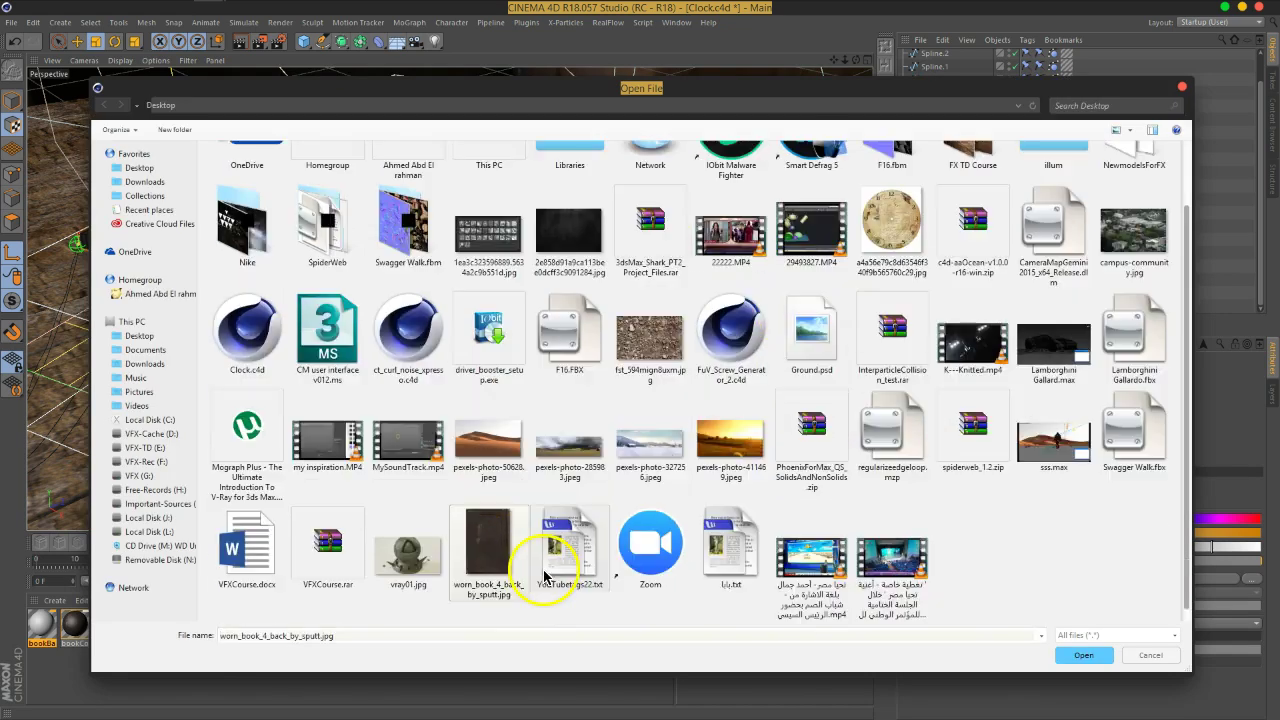
{"action": "scroll", "coordinate": [866, 543], "scroll_direction": "up", "scroll_amount": 1}
{"action": "left_click", "coordinate": [568, 307]}
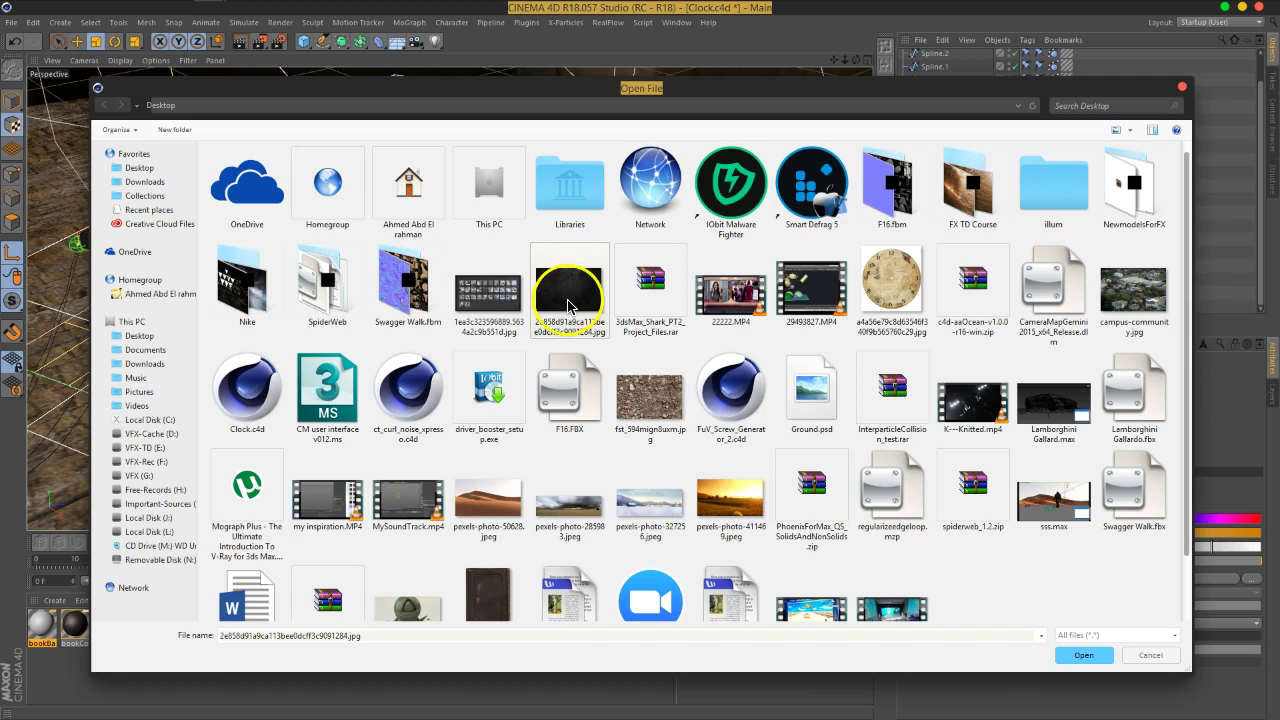
{"action": "left_click", "coordinate": [1084, 656]}
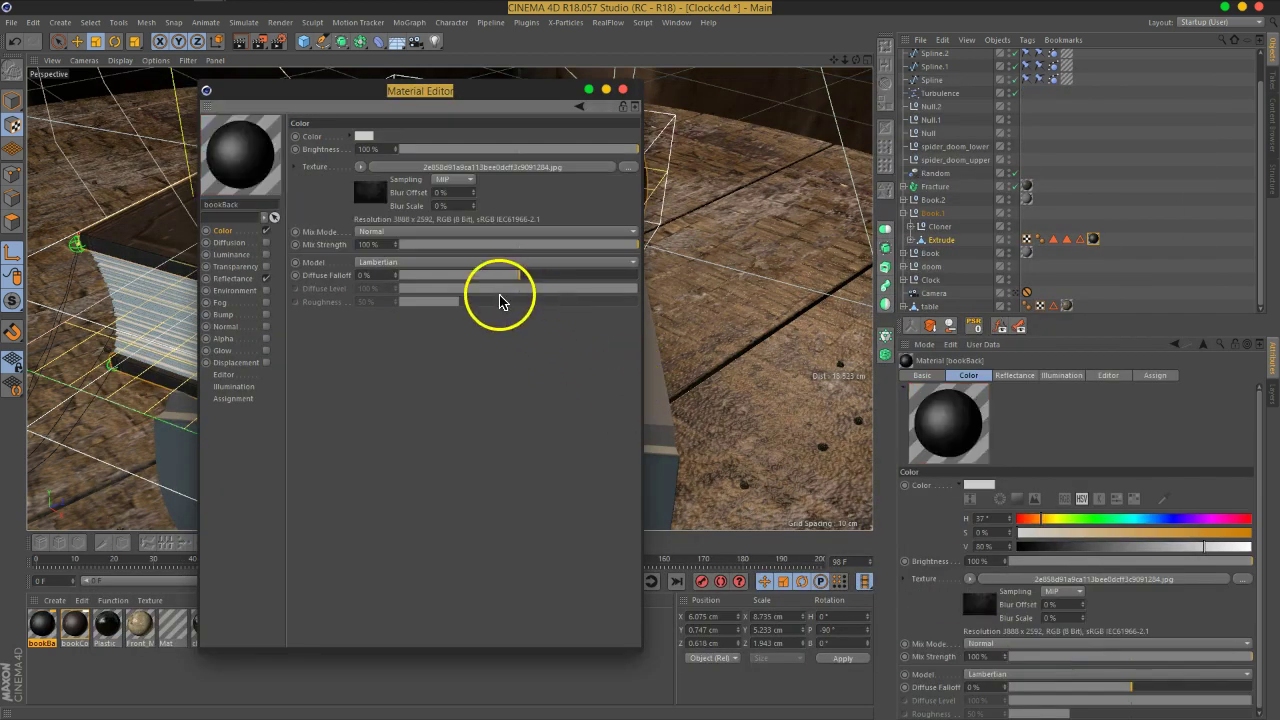
{"action": "left_click", "coordinate": [624, 90]}
Add a second texture tag to Book.1's Extrude object using bookBack, with Flat projection and tiling off
{"action": "mouse_move", "coordinate": [35, 635]}
{"action": "left_mouse_down"}
{"action": "mouse_move", "coordinate": [220, 606]}
{"action": "mouse_move", "coordinate": [951, 251]}
{"action": "mouse_move", "coordinate": [189, 600]}
{"action": "mouse_move", "coordinate": [25, 637]}
{"action": "left_mouse_up"}
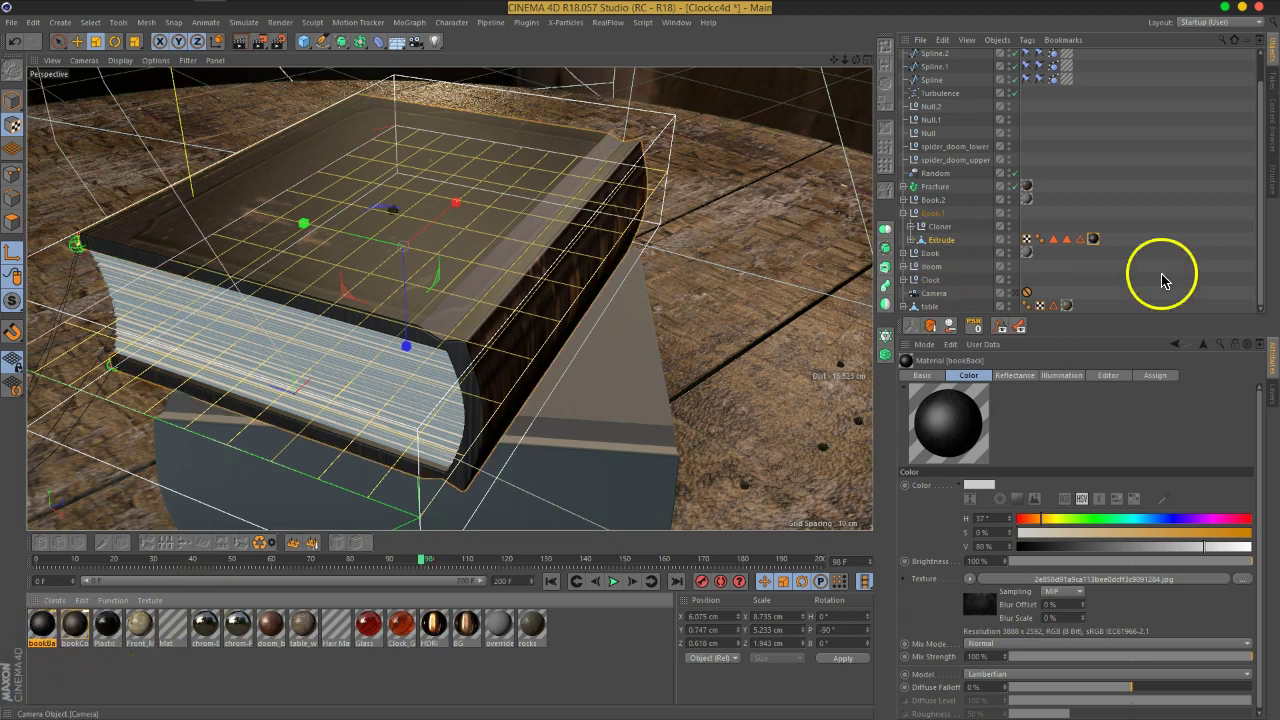
{"action": "left_click", "coordinate": [1093, 239]}
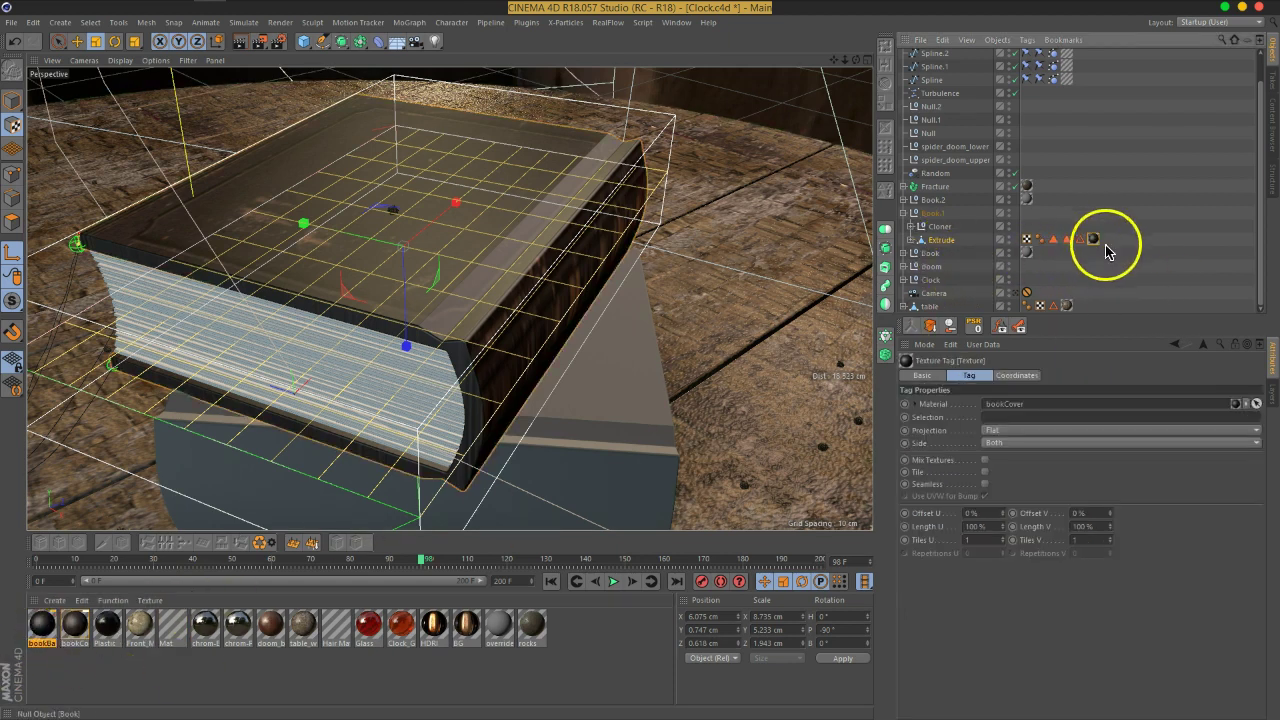
{"action": "left_click_drag", "start_coordinate": [43, 638], "coordinate": [1110, 247]}
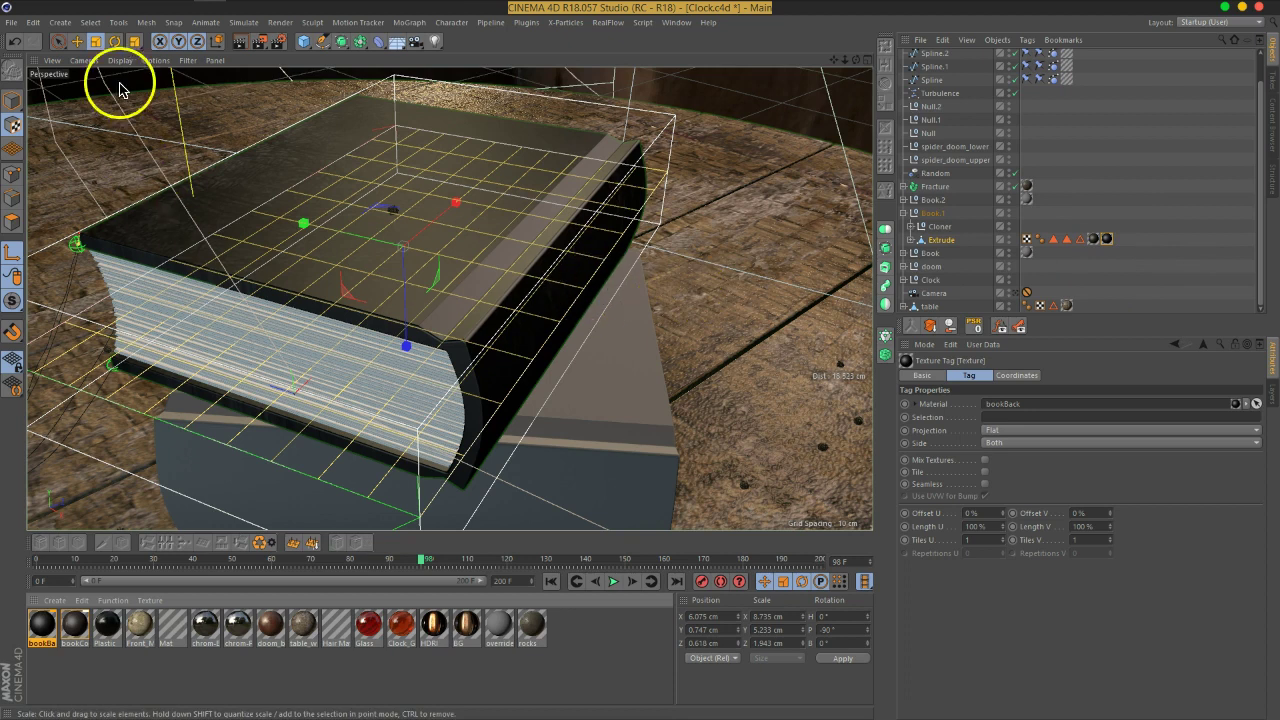
Rotate the bookBack flat projection upright so that it faces the spine of Book.1
{"action": "left_click", "coordinate": [115, 41]}
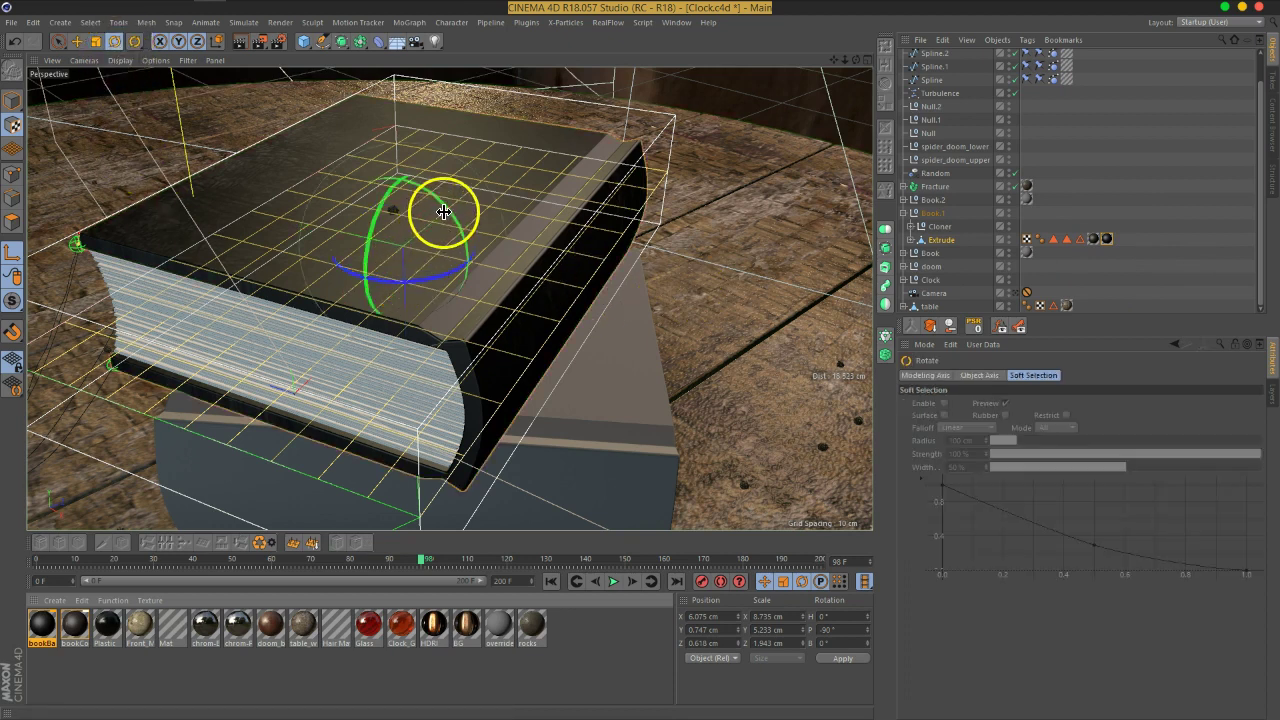
{"action": "left_click_drag", "start_coordinate": [451, 213], "coordinate": [479, 338]}
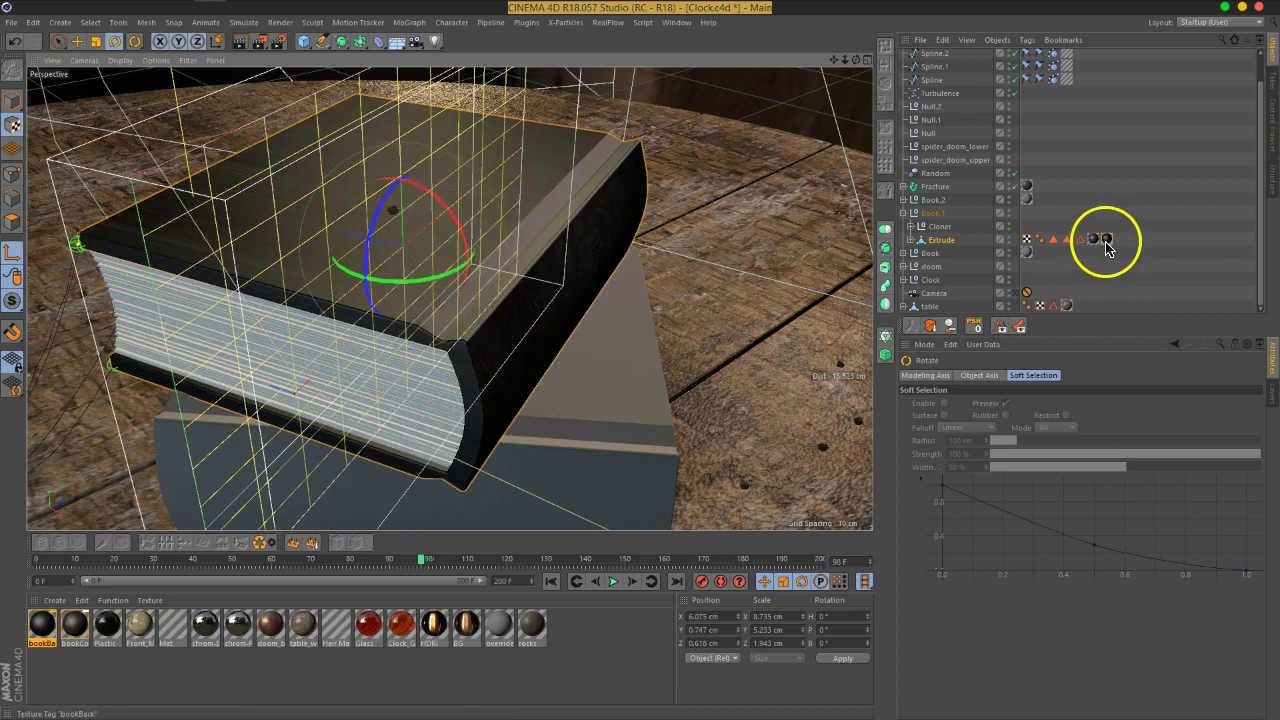
{"action": "left_click", "coordinate": [1106, 240]}
{"action": "left_click_drag", "start_coordinate": [531, 257], "coordinate": [505, 255], "text": "alt"}
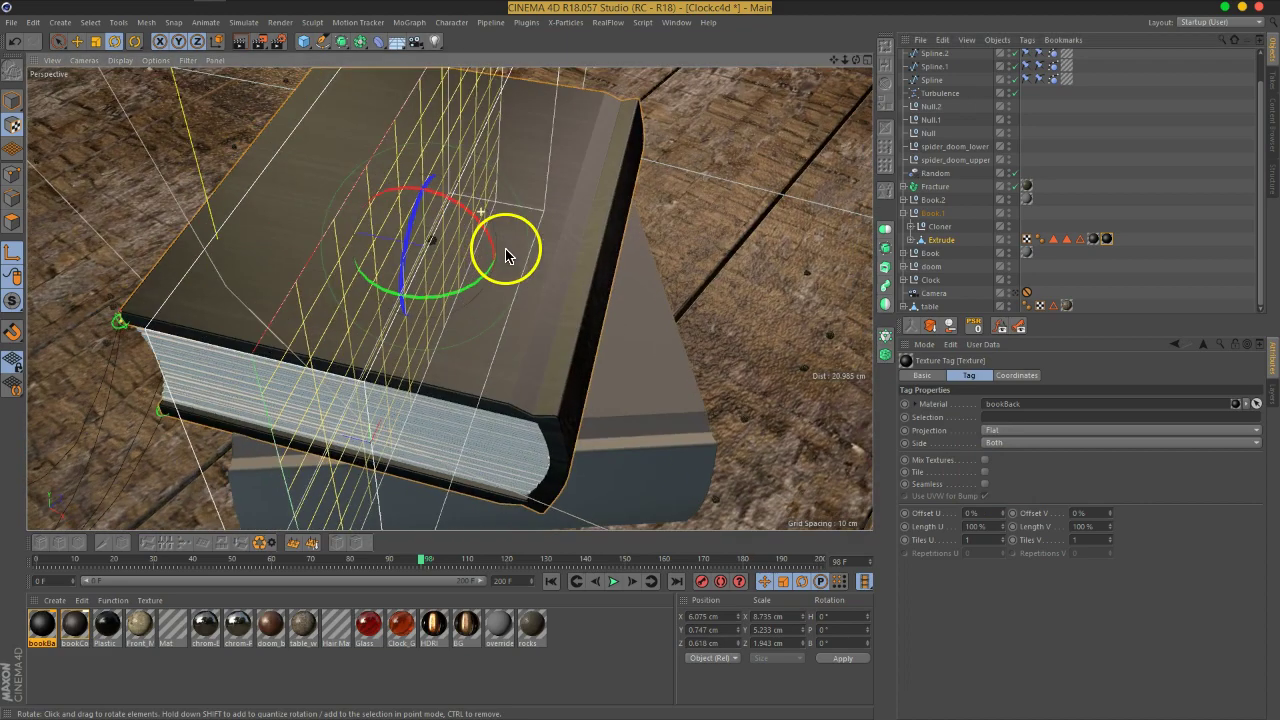
Move the bookBack projection about 4.9 cm along its Z axis toward the book's spine
{"action": "left_click", "coordinate": [79, 42]}
{"action": "left_click_drag", "start_coordinate": [625, 235], "coordinate": [470, 240], "text": "alt"}
{"action": "left_click_drag", "start_coordinate": [680, 244], "coordinate": [566, 291], "text": "alt"}
{"action": "left_click_drag", "start_coordinate": [397, 188], "coordinate": [533, 255]}
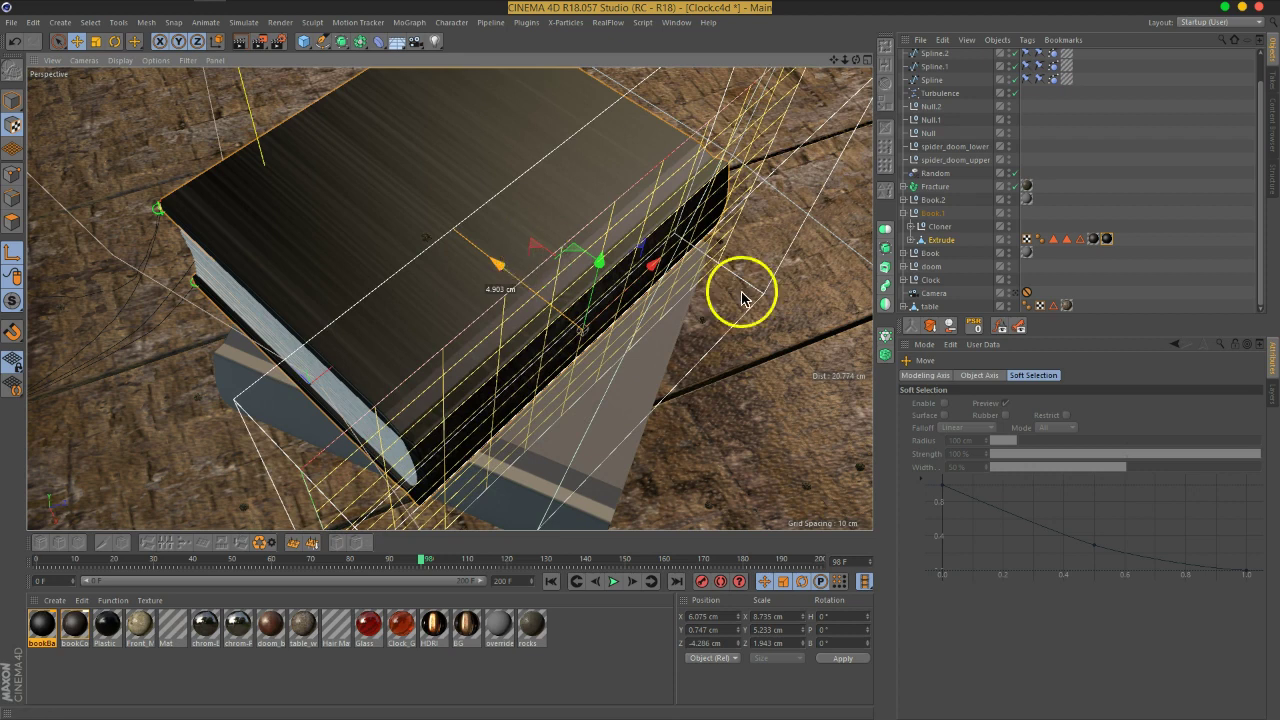
Try Mix Textures on the bookBack and bookCover texture tags of Book.1's Extrude object
{"action": "left_click", "coordinate": [1106, 239]}
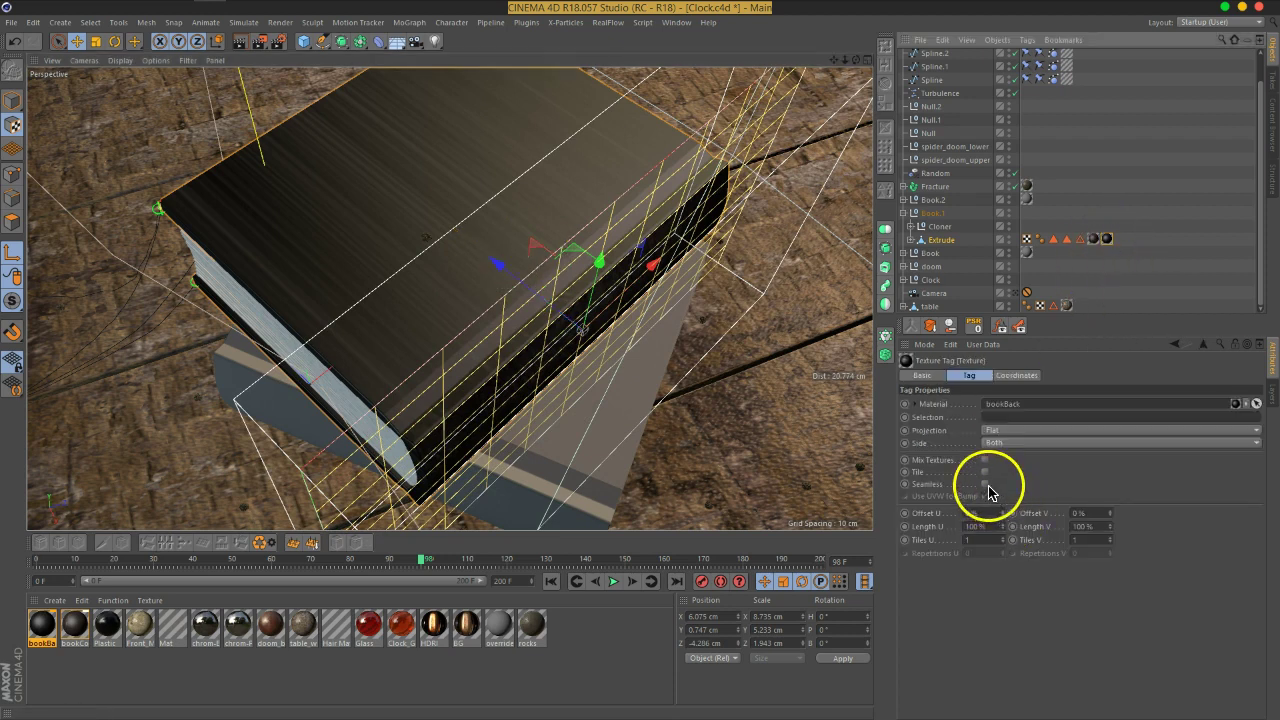
{"action": "left_click", "coordinate": [986, 462]}
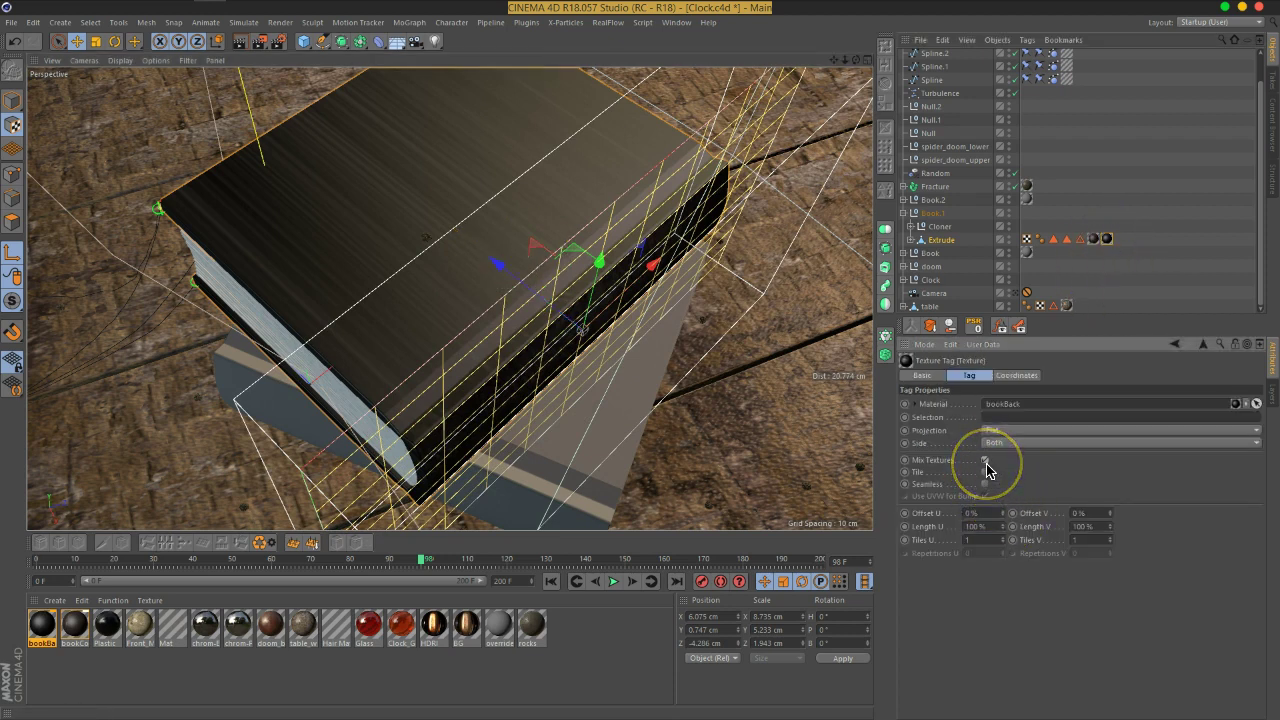
{"action": "left_click", "coordinate": [1093, 239]}
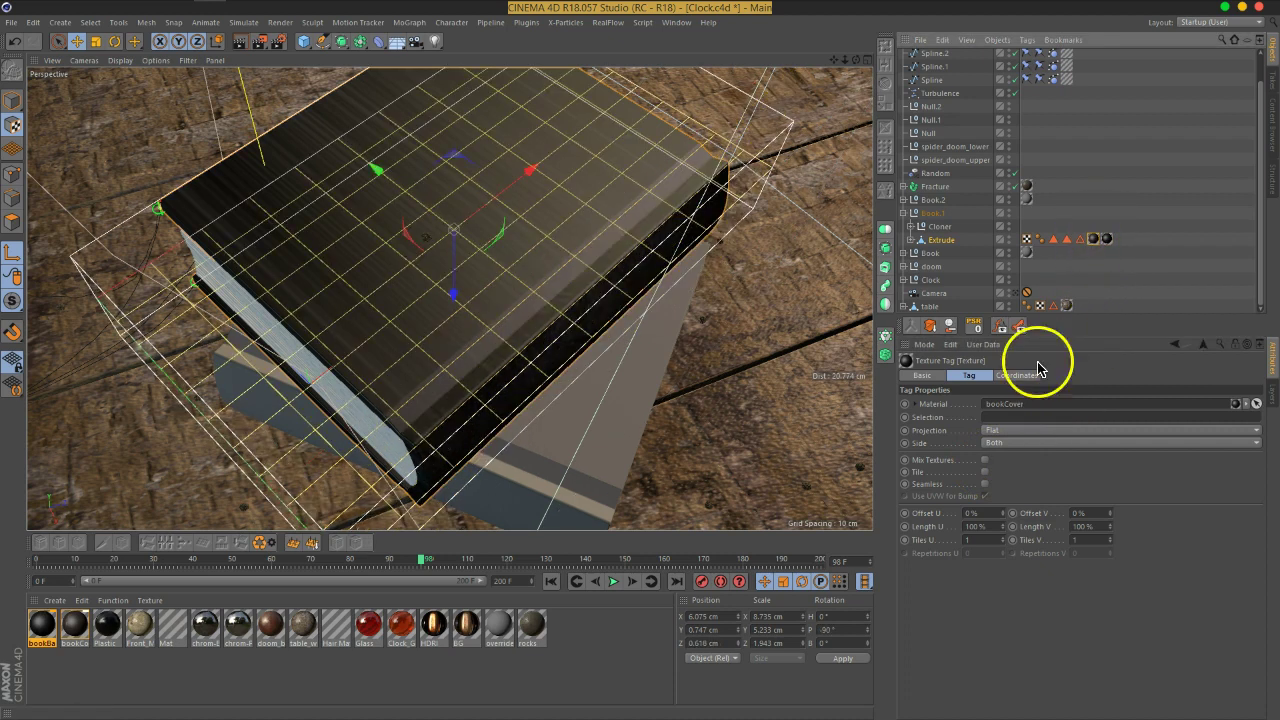
{"action": "left_click", "coordinate": [986, 462]}
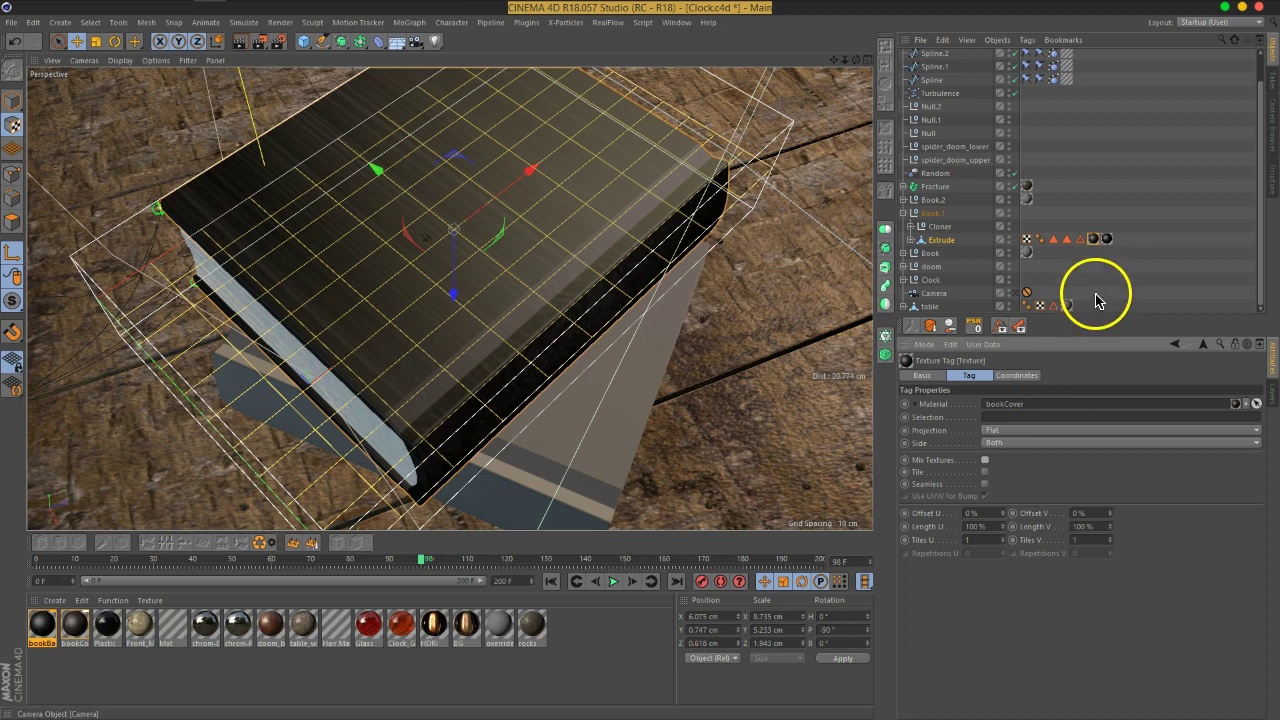
{"action": "left_click", "coordinate": [1106, 239], "text": "shift"}
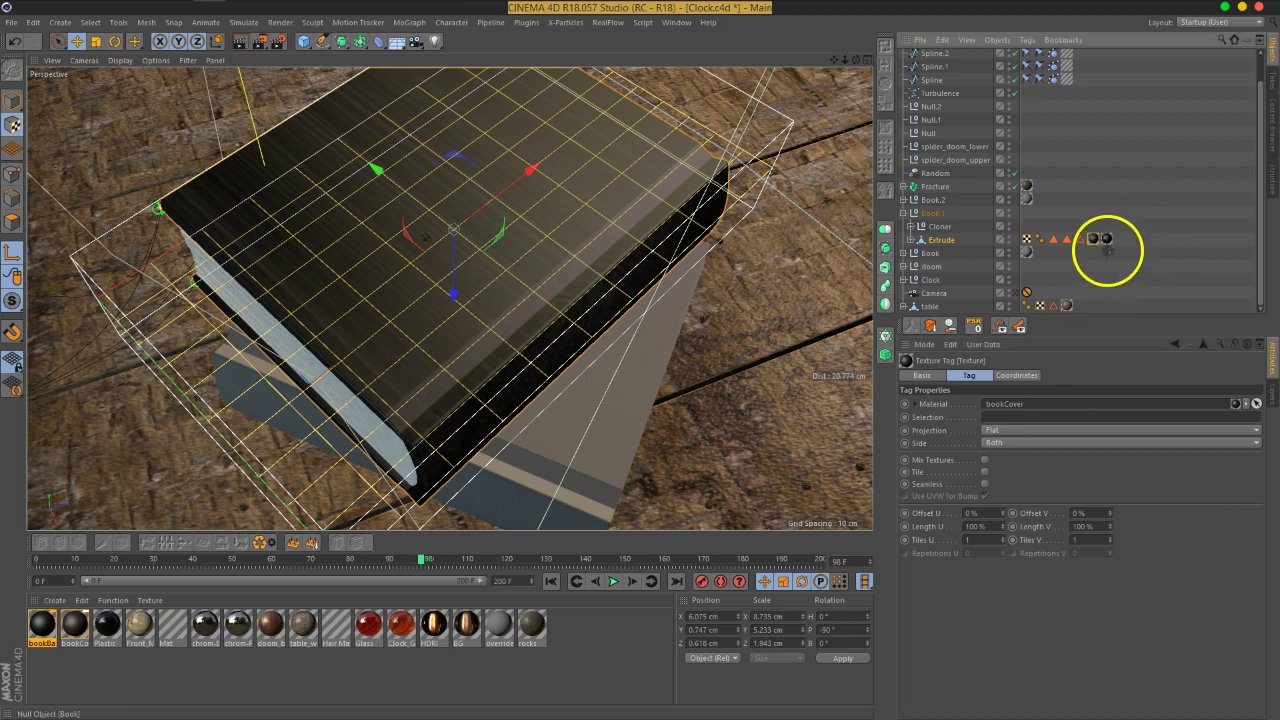
{"action": "left_click", "coordinate": [986, 462]}
{"action": "left_click", "coordinate": [1078, 290]}
{"action": "left_click", "coordinate": [1106, 240]}
{"action": "left_click", "coordinate": [942, 242]}
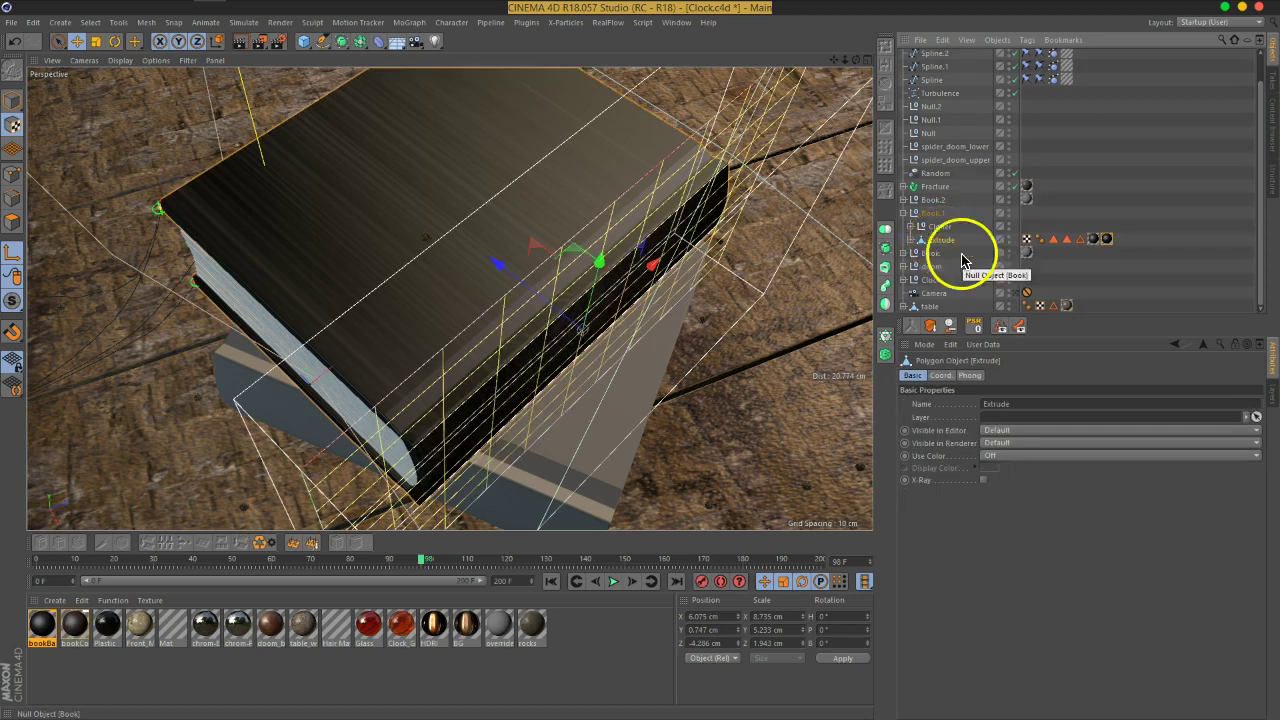
{"action": "left_click", "coordinate": [1030, 269]}
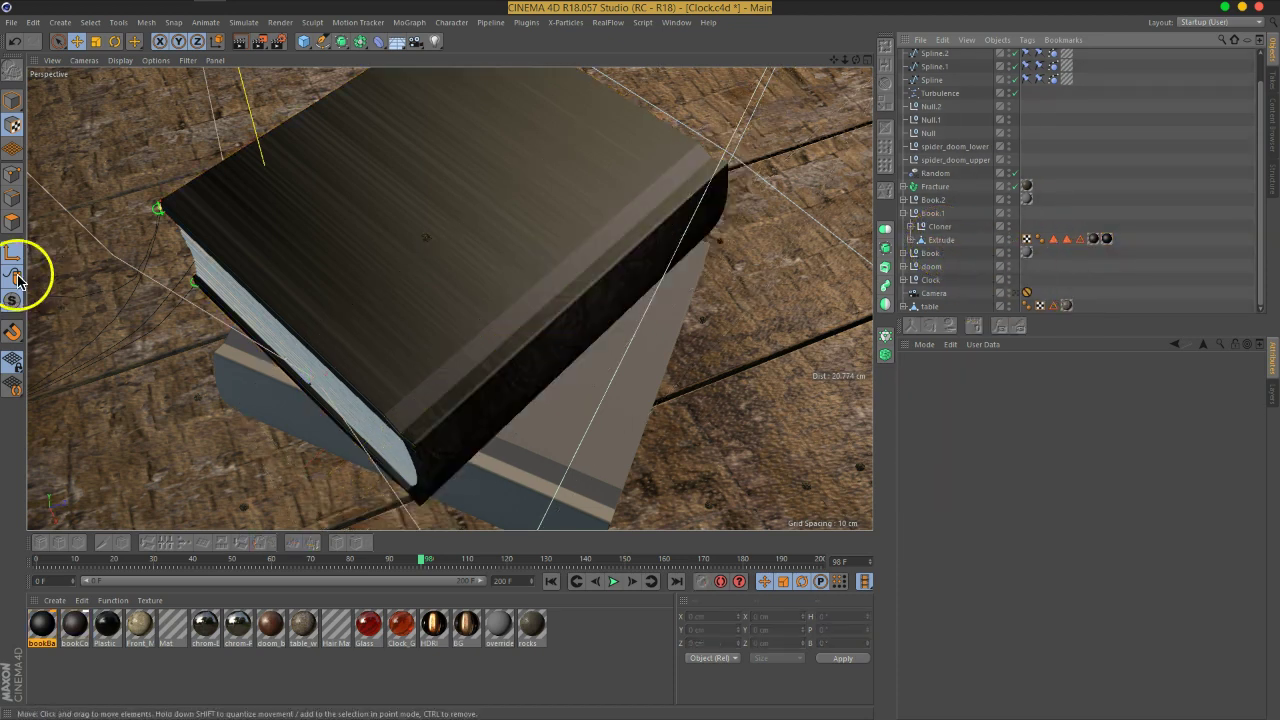
Delete the bookBack texture tag from Book.1's Extrude object
{"action": "left_click", "coordinate": [938, 241]}
{"action": "left_click_drag", "start_coordinate": [620, 409], "coordinate": [480, 305], "text": "alt"}
{"action": "left_click", "coordinate": [1106, 240]}
{"action": "key", "text": "Delete"}
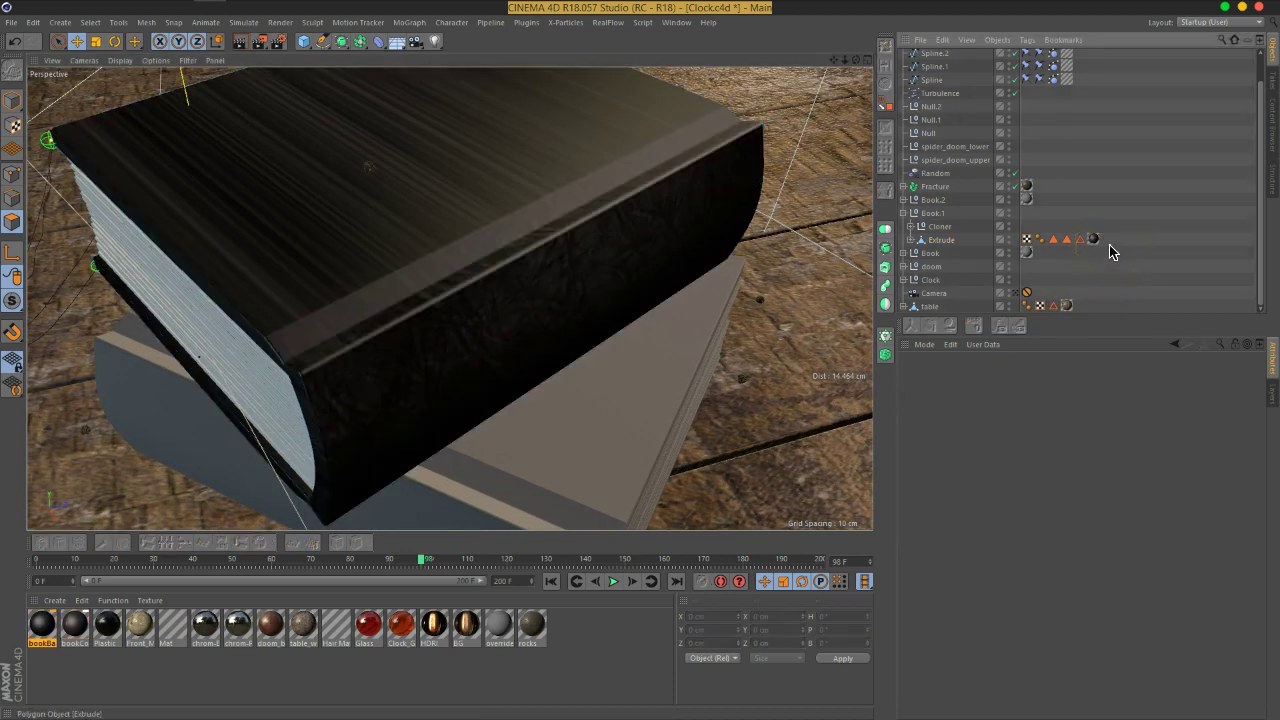
Select the spine polygons of Book.1's Extrude with Live Selection, leaving out the end-cap face
{"action": "left_click", "coordinate": [941, 240]}
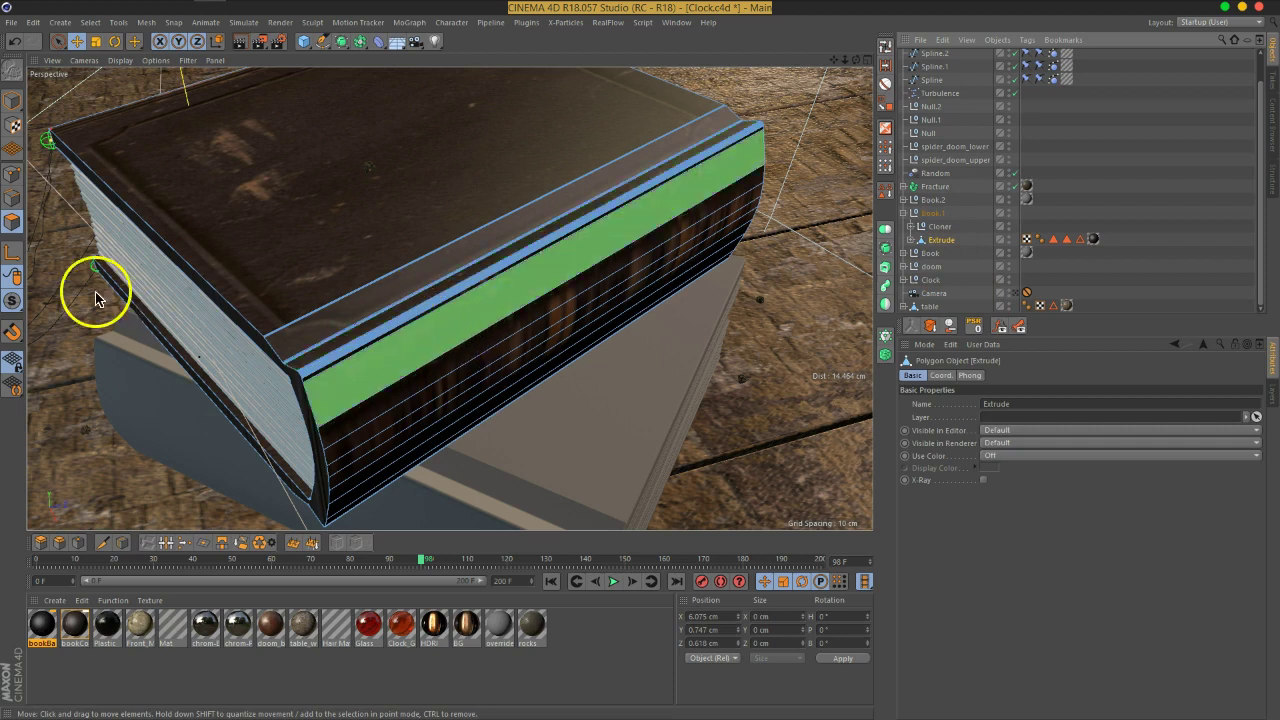
{"action": "left_click", "coordinate": [58, 41]}
{"action": "mouse_move", "coordinate": [480, 308]}
{"action": "left_mouse_down", "text": "alt"}
{"action": "mouse_move", "coordinate": [528, 303]}
{"action": "mouse_move", "coordinate": [443, 266]}
{"action": "mouse_move", "coordinate": [424, 240]}
{"action": "mouse_move", "coordinate": [529, 437]}
{"action": "left_mouse_up", "text": "alt"}
{"action": "scroll", "coordinate": [523, 289], "scroll_direction": "up", "scroll_amount": 5}
{"action": "left_click", "coordinate": [440, 264]}
{"action": "mouse_move", "coordinate": [614, 414]}
{"action": "left_mouse_down", "text": "alt"}
{"action": "mouse_move", "coordinate": [565, 289]}
{"action": "mouse_move", "coordinate": [560, 392]}
{"action": "mouse_move", "coordinate": [538, 338]}
{"action": "mouse_move", "coordinate": [570, 283]}
{"action": "mouse_move", "coordinate": [513, 338]}
{"action": "mouse_move", "coordinate": [705, 262]}
{"action": "mouse_move", "coordinate": [543, 282]}
{"action": "mouse_move", "coordinate": [588, 281]}
{"action": "mouse_move", "coordinate": [615, 128]}
{"action": "mouse_move", "coordinate": [632, 108]}
{"action": "mouse_move", "coordinate": [561, 178]}
{"action": "mouse_move", "coordinate": [474, 230]}
{"action": "mouse_move", "coordinate": [333, 280]}
{"action": "mouse_move", "coordinate": [653, 178]}
{"action": "mouse_move", "coordinate": [586, 273]}
{"action": "mouse_move", "coordinate": [500, 277]}
{"action": "mouse_move", "coordinate": [538, 314]}
{"action": "mouse_move", "coordinate": [559, 313]}
{"action": "mouse_move", "coordinate": [508, 248]}
{"action": "mouse_move", "coordinate": [522, 170]}
{"action": "mouse_move", "coordinate": [456, 222]}
{"action": "mouse_move", "coordinate": [419, 225]}
{"action": "mouse_move", "coordinate": [426, 256]}
{"action": "mouse_move", "coordinate": [454, 172]}
{"action": "mouse_move", "coordinate": [503, 326]}
{"action": "mouse_move", "coordinate": [495, 244]}
{"action": "mouse_move", "coordinate": [537, 367]}
{"action": "mouse_move", "coordinate": [505, 302]}
{"action": "mouse_move", "coordinate": [518, 357]}
{"action": "mouse_move", "coordinate": [476, 314]}
{"action": "mouse_move", "coordinate": [462, 333]}
{"action": "mouse_move", "coordinate": [401, 337]}
{"action": "left_mouse_up", "text": "alt"}
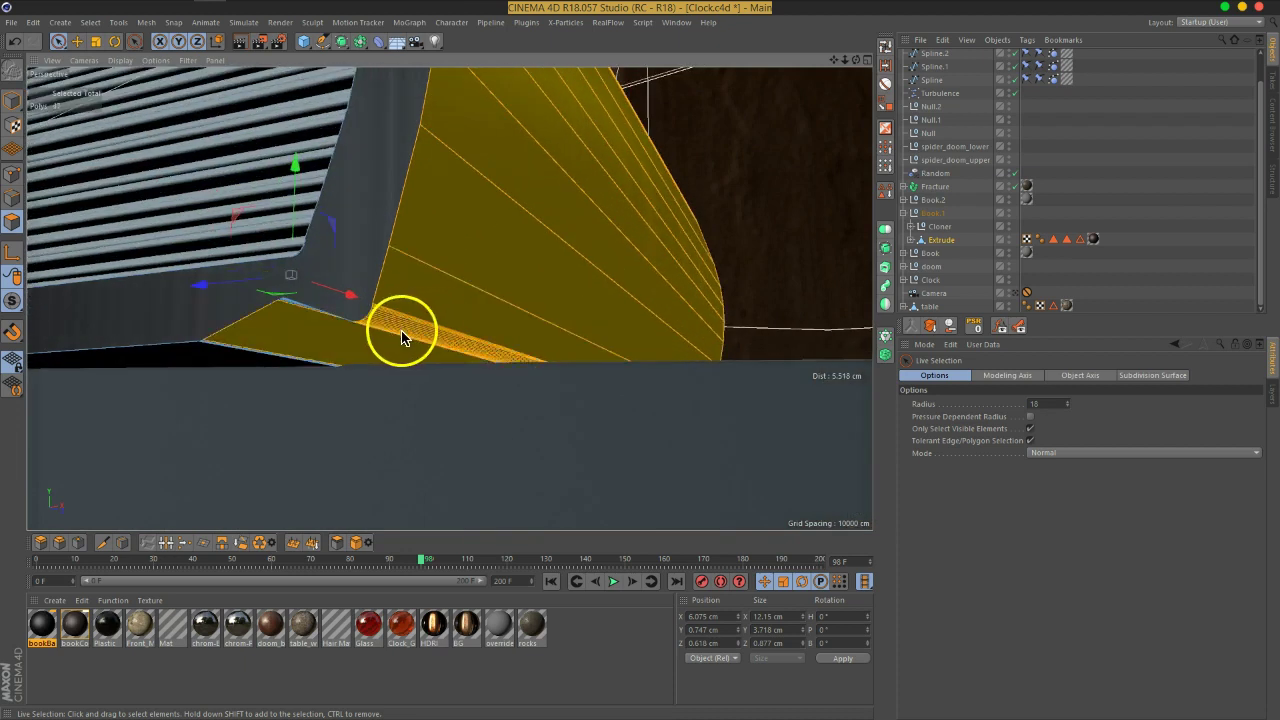
{"action": "left_click_drag", "start_coordinate": [320, 332], "coordinate": [295, 318]}
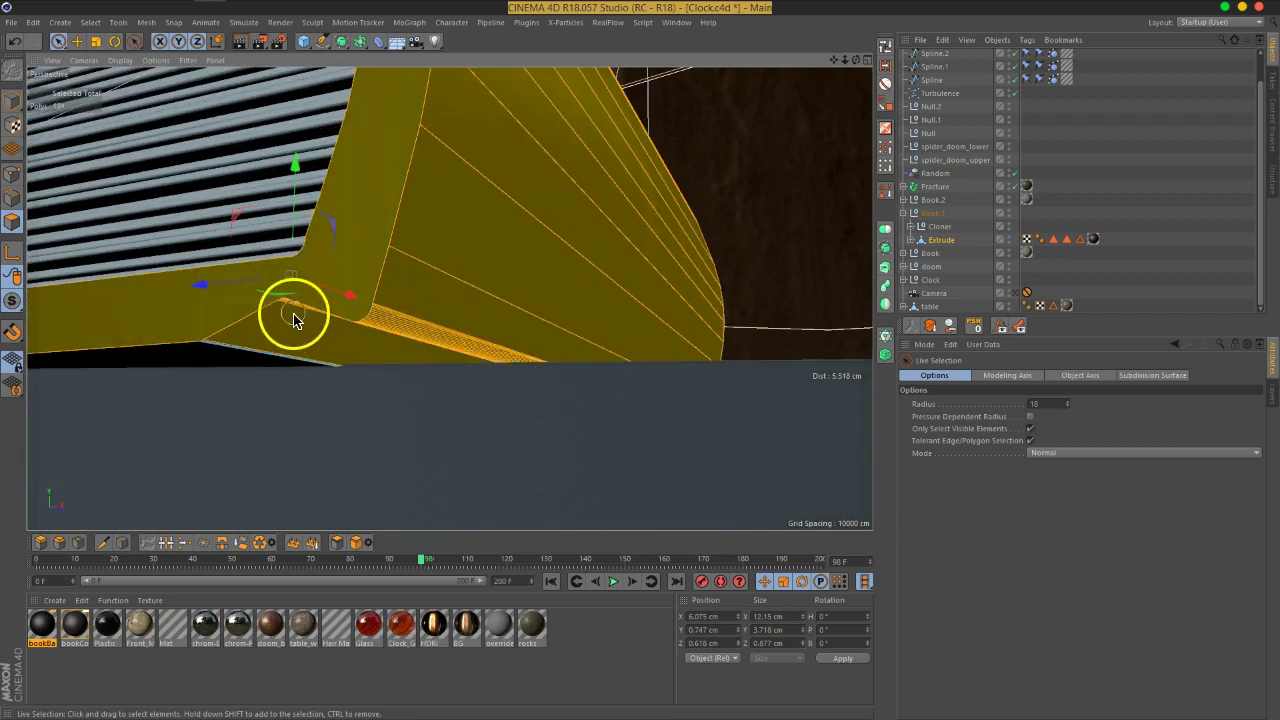
{"action": "left_click", "coordinate": [323, 229], "text": "ctrl"}
Add the remaining narrow hinge strips on both covers beside the spine to the polygon selection
{"action": "mouse_move", "coordinate": [698, 284]}
{"action": "left_mouse_down", "text": "alt"}
{"action": "mouse_move", "coordinate": [580, 300]}
{"action": "mouse_move", "coordinate": [549, 249]}
{"action": "mouse_move", "coordinate": [340, 257]}
{"action": "left_mouse_up", "text": "alt"}
{"action": "left_click", "coordinate": [545, 249]}
{"action": "scroll", "coordinate": [386, 206], "scroll_direction": "down", "scroll_amount": 3}
{"action": "left_click_drag", "start_coordinate": [386, 206], "coordinate": [437, 234], "text": "alt"}
{"action": "scroll", "coordinate": [346, 256], "scroll_direction": "up", "scroll_amount": 2}
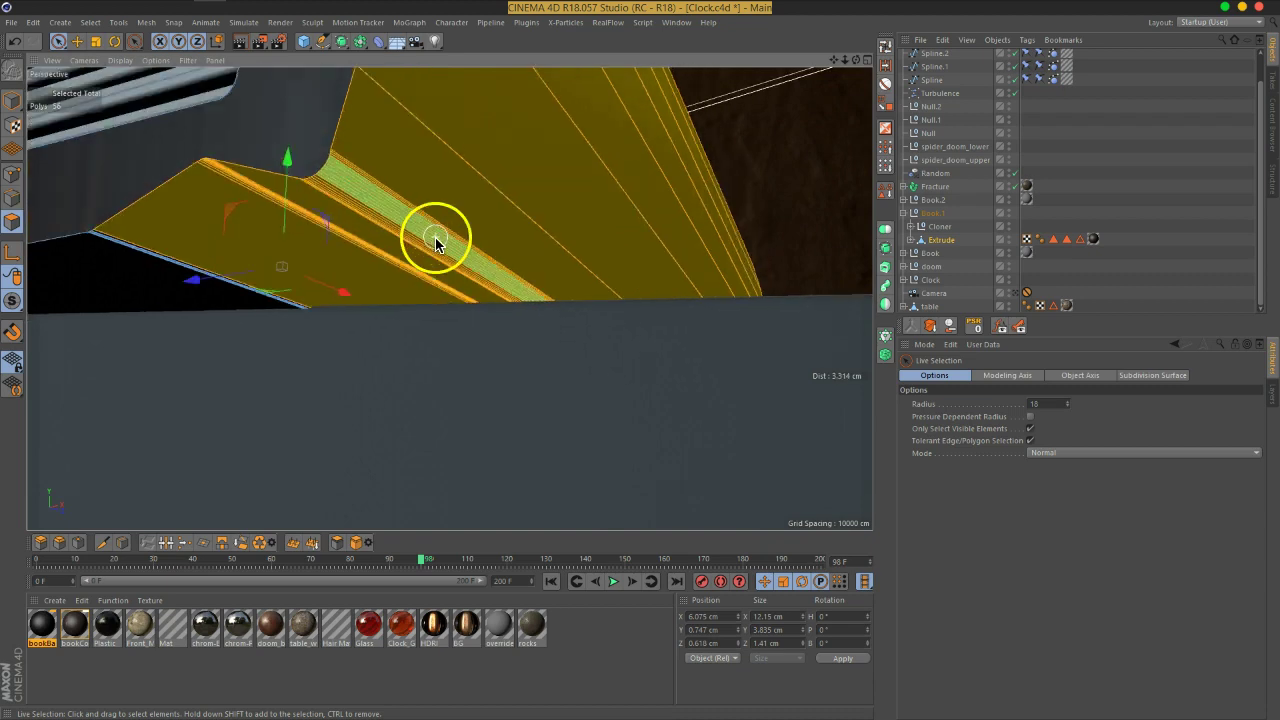
{"action": "mouse_move", "coordinate": [560, 163]}
{"action": "left_mouse_down", "text": "alt"}
{"action": "mouse_move", "coordinate": [681, 180]}
{"action": "mouse_move", "coordinate": [574, 280]}
{"action": "mouse_move", "coordinate": [533, 270]}
{"action": "mouse_move", "coordinate": [519, 193]}
{"action": "mouse_move", "coordinate": [500, 310]}
{"action": "mouse_move", "coordinate": [567, 348]}
{"action": "mouse_move", "coordinate": [568, 306]}
{"action": "mouse_move", "coordinate": [585, 300]}
{"action": "mouse_move", "coordinate": [573, 290]}
{"action": "mouse_move", "coordinate": [390, 278]}
{"action": "left_mouse_up", "text": "alt"}
{"action": "scroll", "coordinate": [531, 271], "scroll_direction": "up", "scroll_amount": 3}
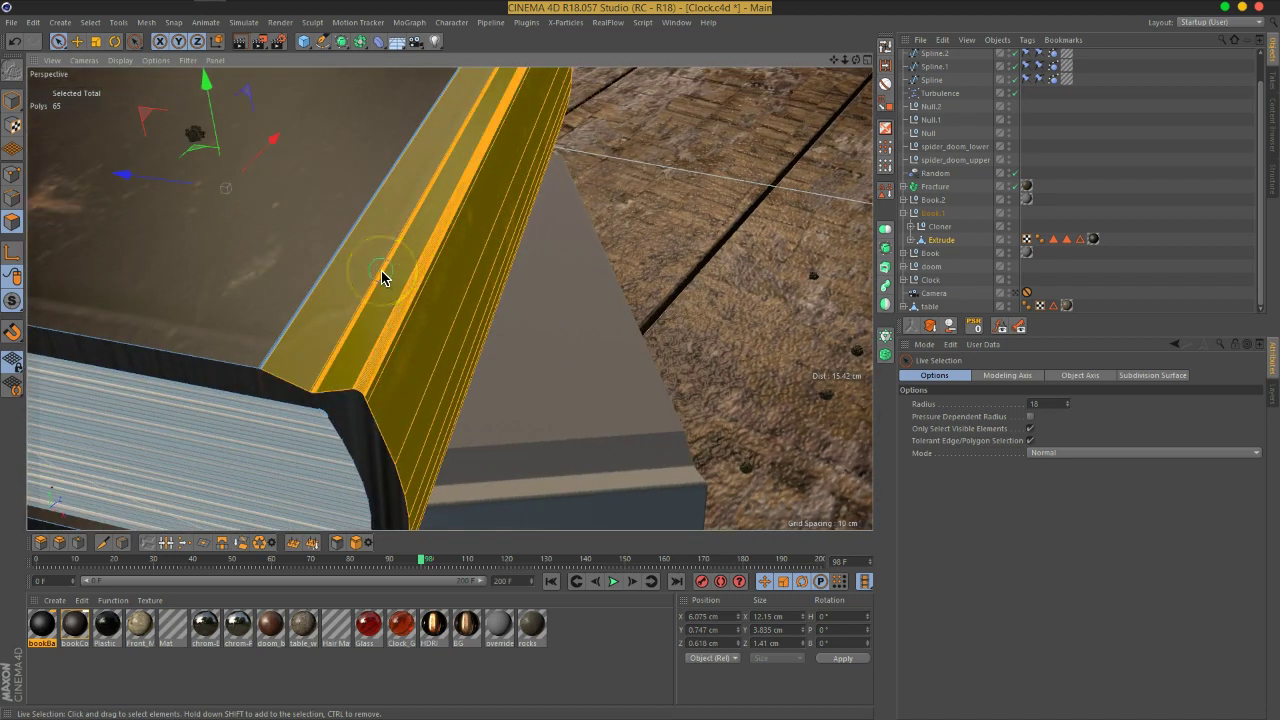
Apply the bookBack material to the selected spine polygons of Book.1
{"action": "left_click", "coordinate": [43, 630]}
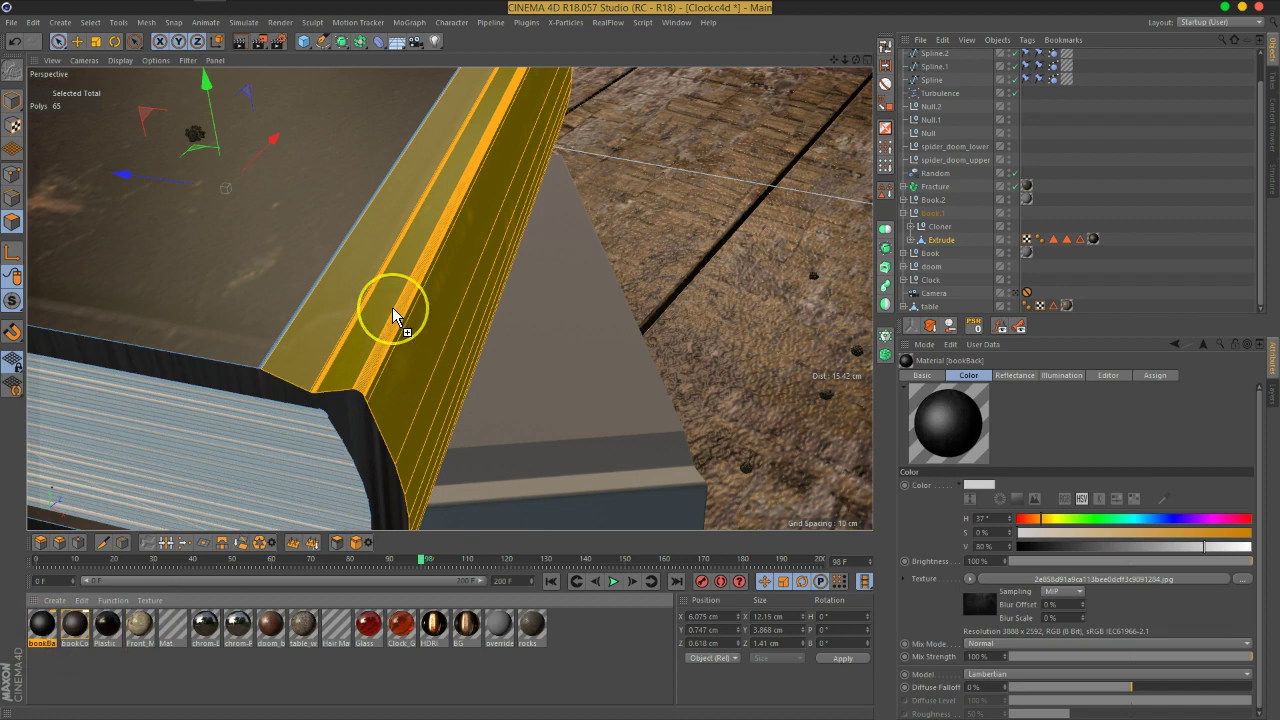
{"action": "left_click_drag", "start_coordinate": [392, 307], "coordinate": [392, 307]}
{"action": "left_click", "coordinate": [1157, 271]}
{"action": "left_click", "coordinate": [862, 368]}
Set the projection of the new bookBack texture tag to Cubic
{"action": "left_click", "coordinate": [1104, 240]}
{"action": "left_click_drag", "start_coordinate": [720, 340], "coordinate": [620, 340], "text": "alt"}
{"action": "left_click", "coordinate": [1010, 432]}
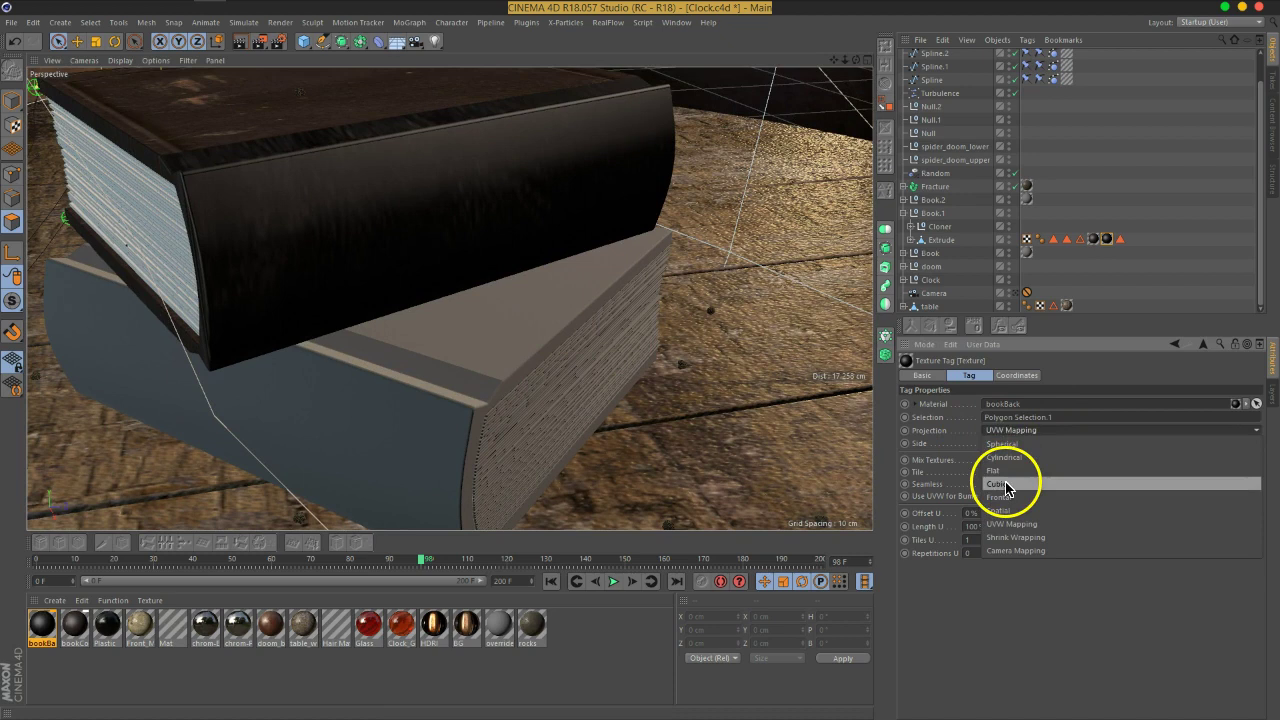
{"action": "left_click", "coordinate": [1013, 486]}
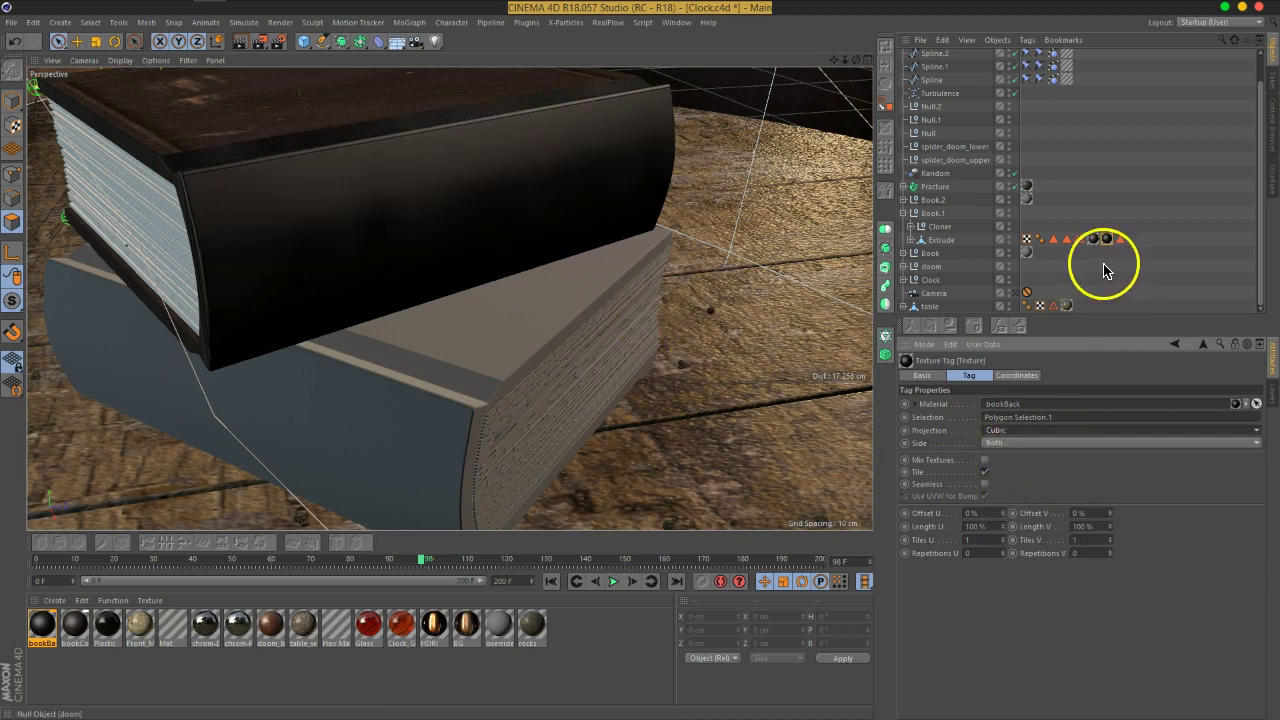
Scale the bookBack cubic projection down uniformly to about 2.7 cm on each axis, then return to Model mode
{"action": "left_click", "coordinate": [941, 240]}
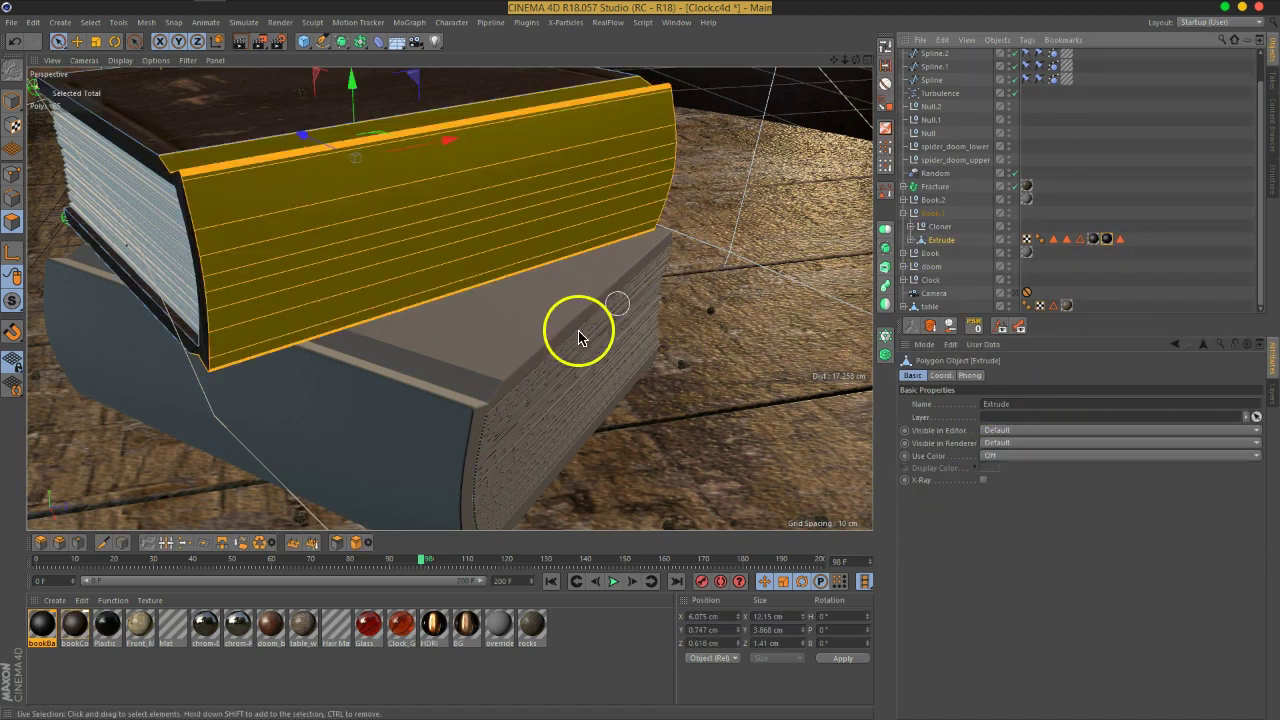
{"action": "left_click", "coordinate": [14, 125]}
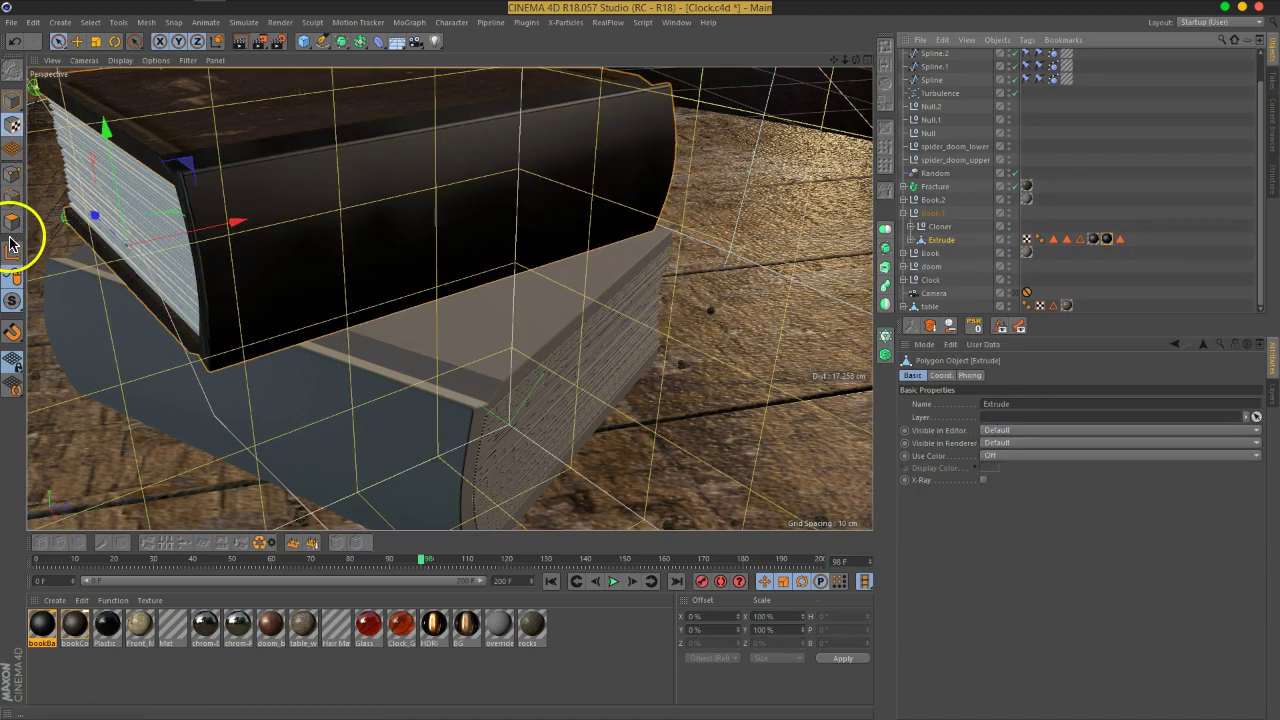
{"action": "left_click", "coordinate": [96, 41]}
{"action": "left_click_drag", "start_coordinate": [760, 190], "coordinate": [568, 245]}
{"action": "left_click_drag", "start_coordinate": [470, 218], "coordinate": [615, 282], "text": "alt"}
{"action": "left_click_drag", "start_coordinate": [497, 273], "coordinate": [691, 294], "text": "alt"}
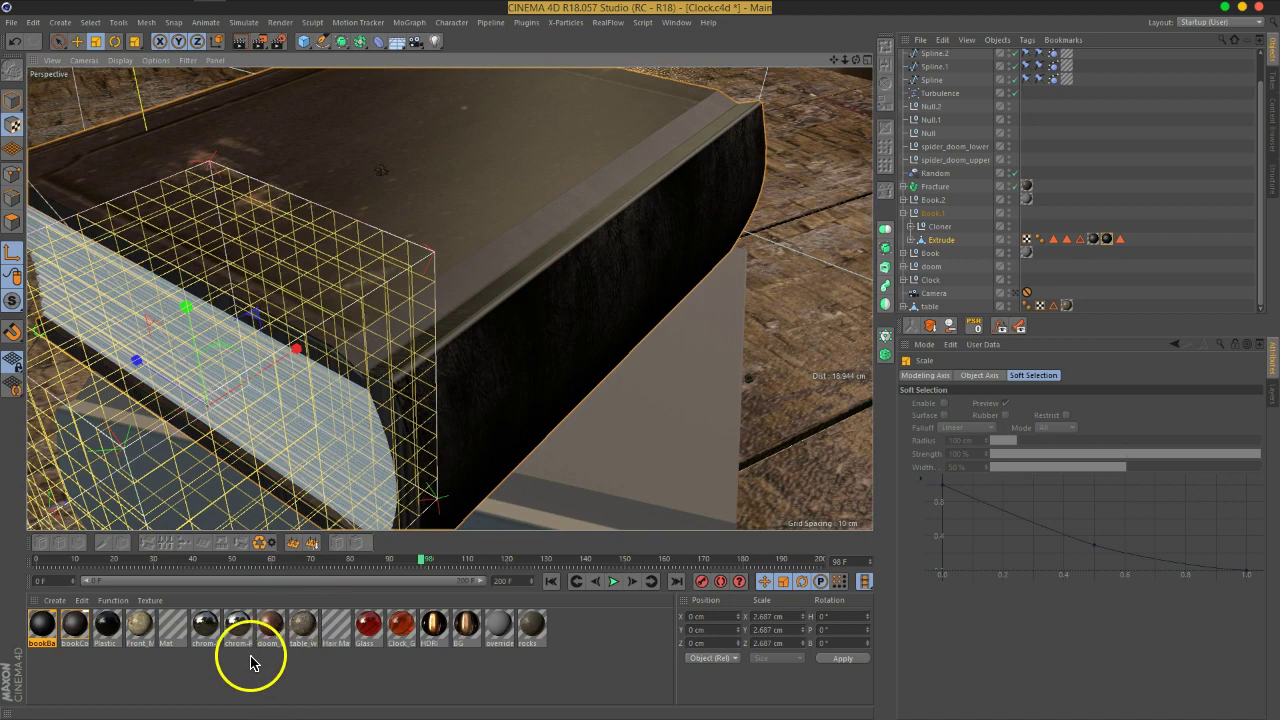
{"action": "left_click", "coordinate": [143, 677]}
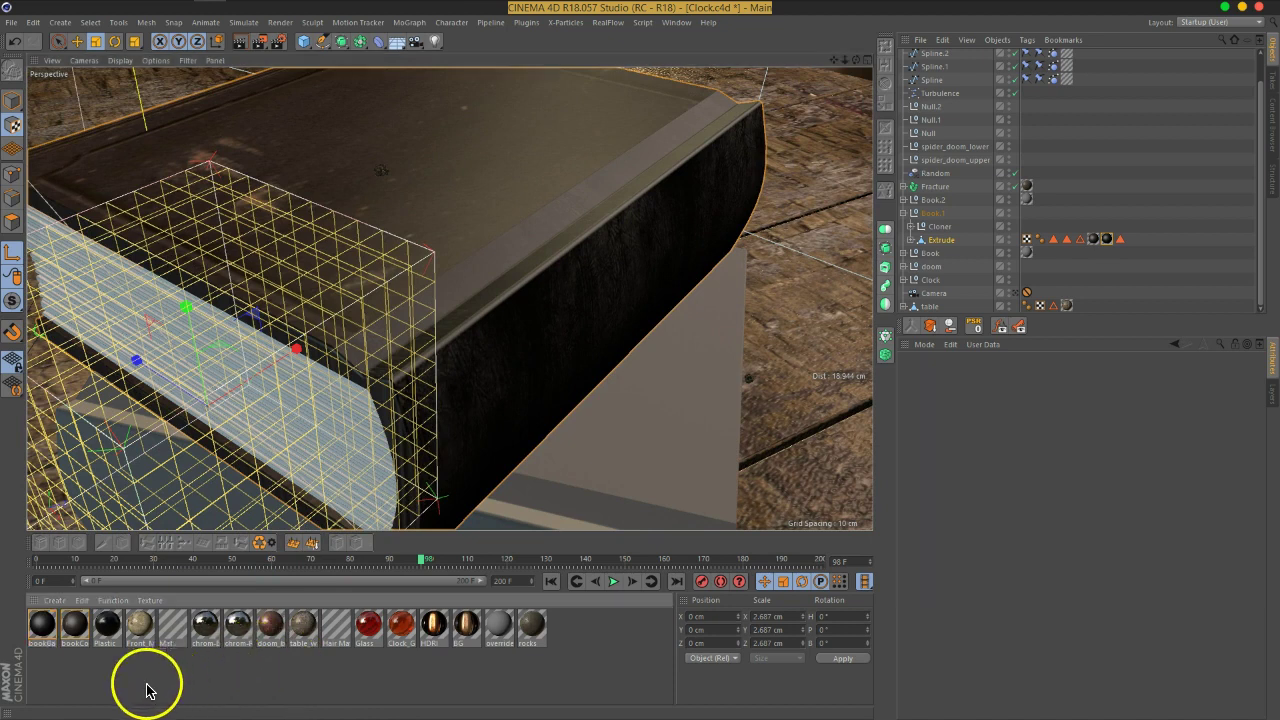
{"action": "left_click", "coordinate": [12, 113]}
Open the bookCover material in the Material Editor and show its Diffusion channel
{"action": "double_click", "coordinate": [74, 622]}
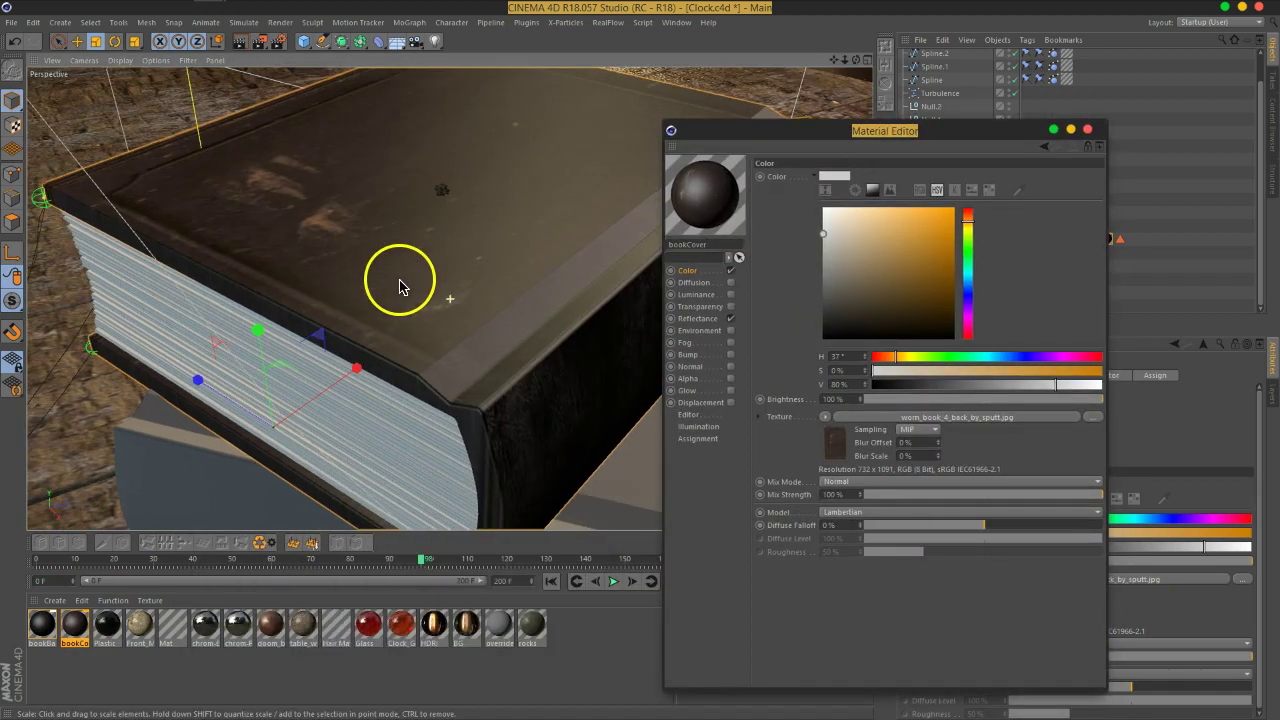
{"action": "left_click_drag", "start_coordinate": [399, 287], "coordinate": [476, 347], "text": "alt"}
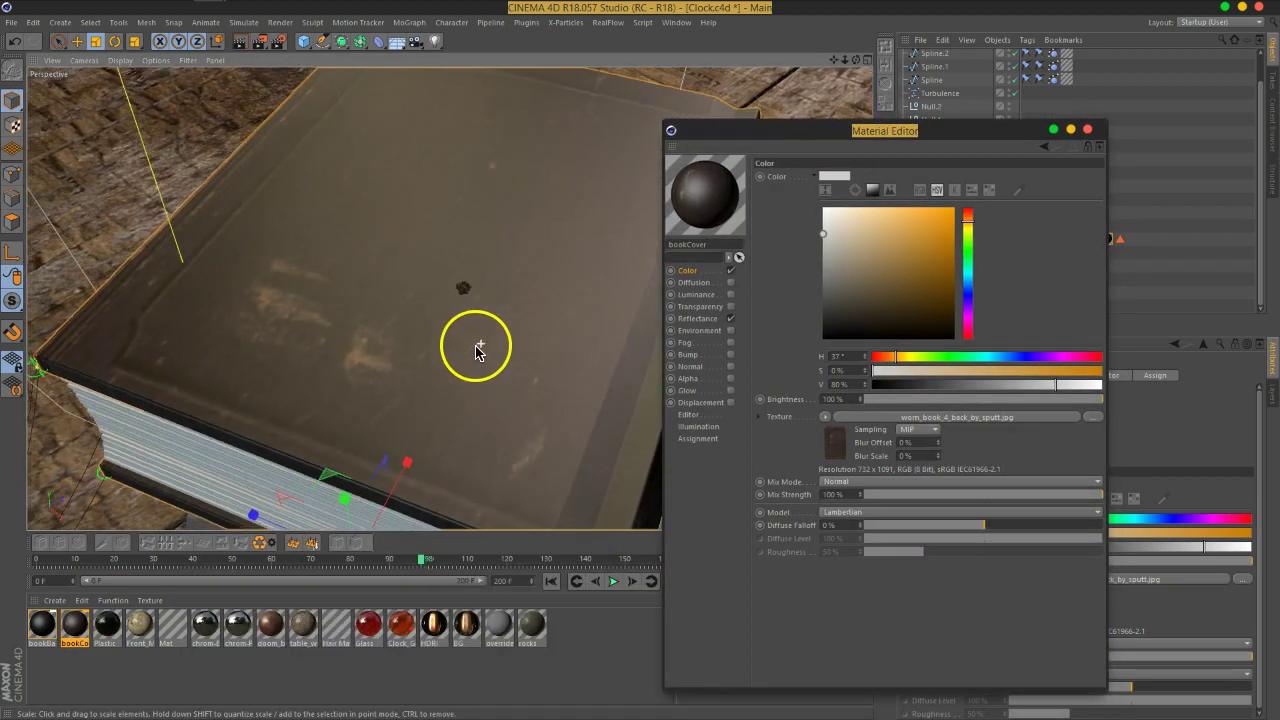
{"action": "left_click_drag", "start_coordinate": [876, 131], "coordinate": [958, 64]}
{"action": "left_click", "coordinate": [795, 217]}
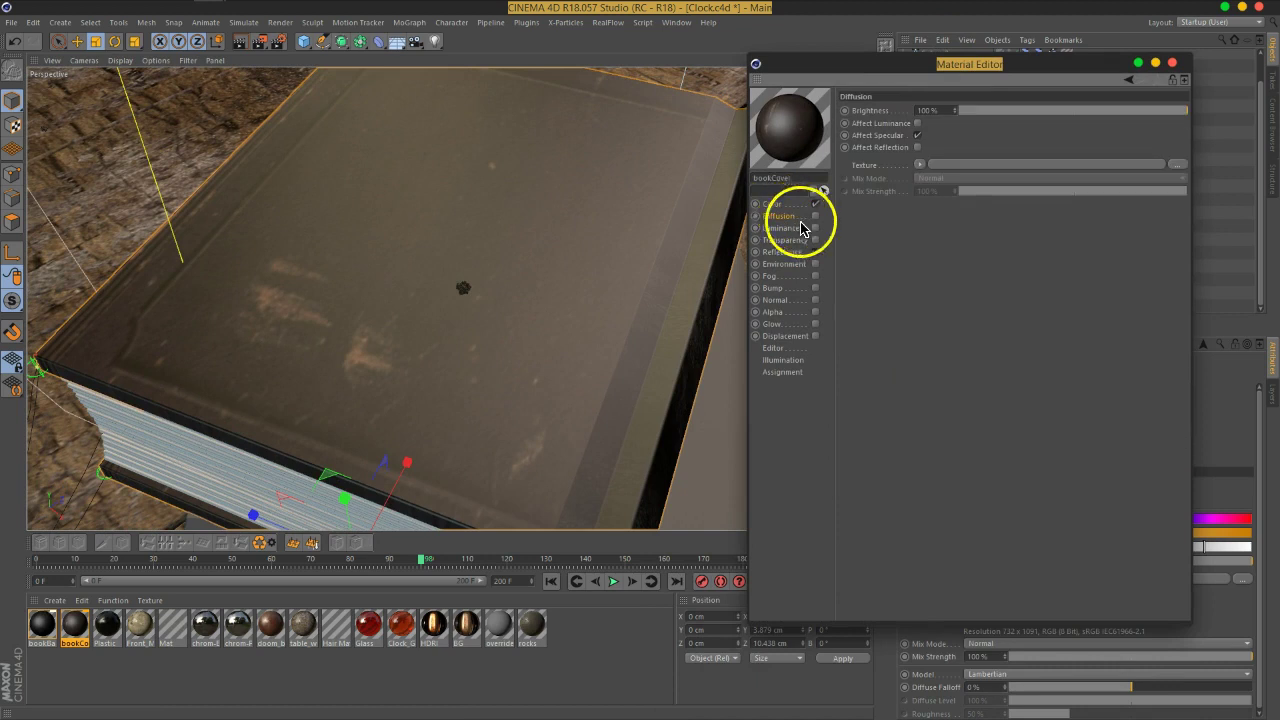
Browse for a Diffusion texture in the Assets\2D Assets\Textures\Masks folder on drive L:
{"action": "left_click", "coordinate": [1176, 164]}
{"action": "left_click", "coordinate": [323, 505]}
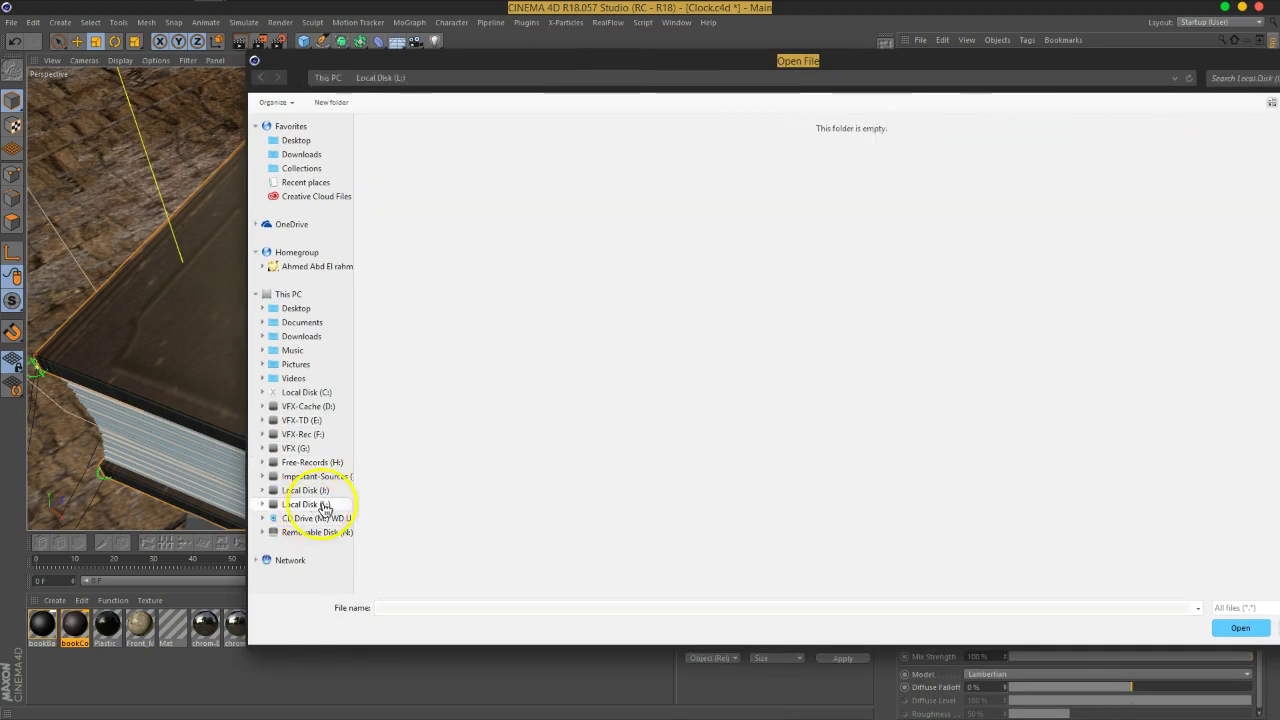
{"action": "double_click", "coordinate": [390, 268]}
{"action": "double_click", "coordinate": [403, 173]}
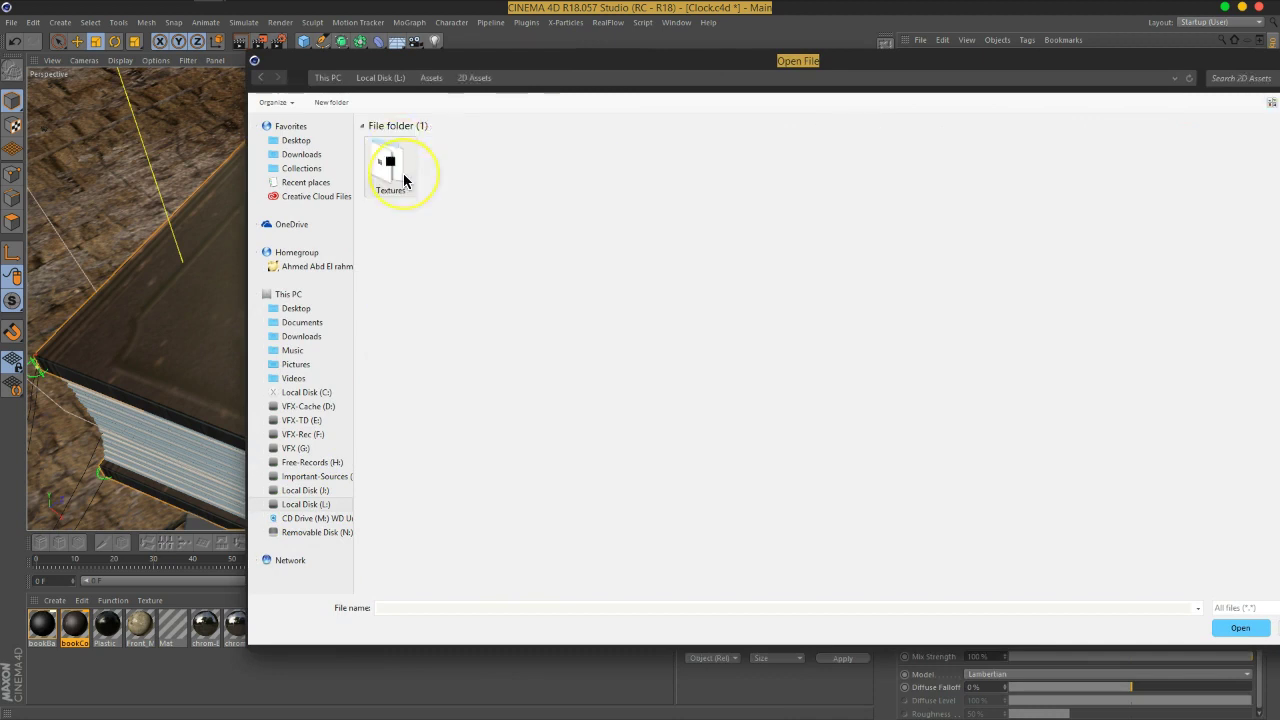
{"action": "double_click", "coordinate": [403, 173]}
{"action": "double_click", "coordinate": [1076, 276]}
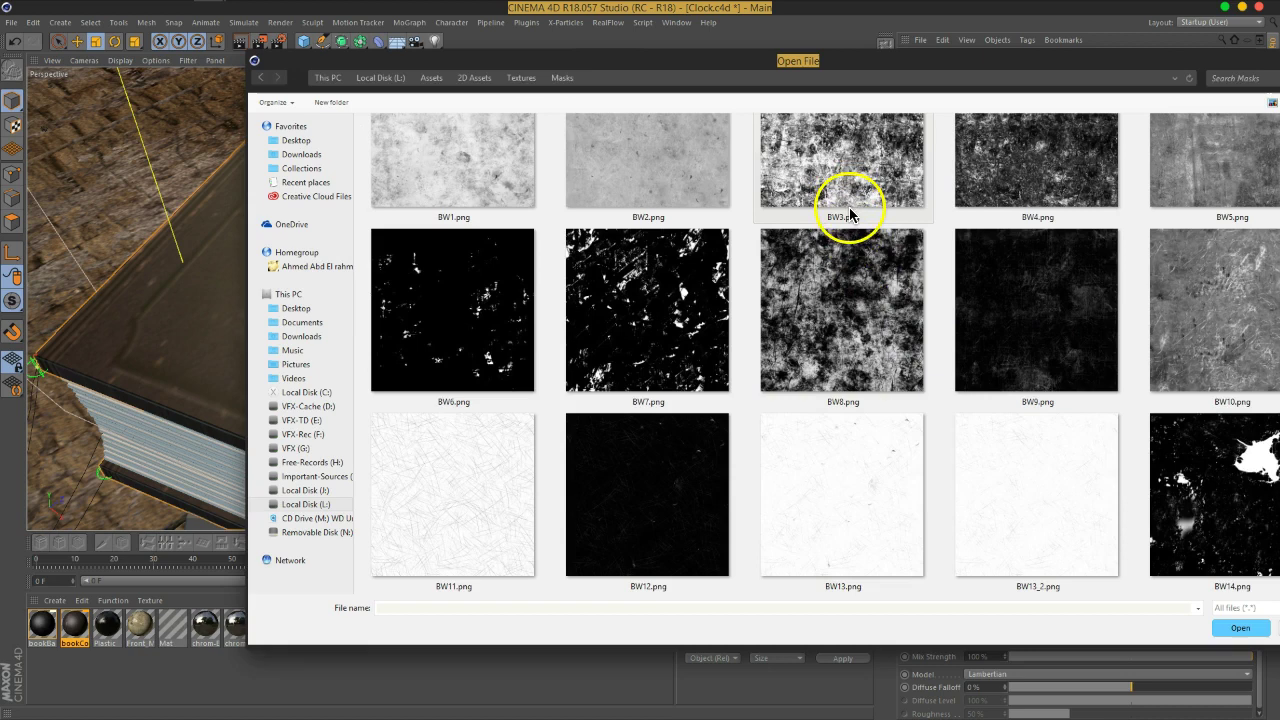
Load BW33.png from the Masks folder as bookCover's Diffusion texture
{"action": "scroll", "coordinate": [843, 318], "scroll_direction": "down", "scroll_amount": 4}
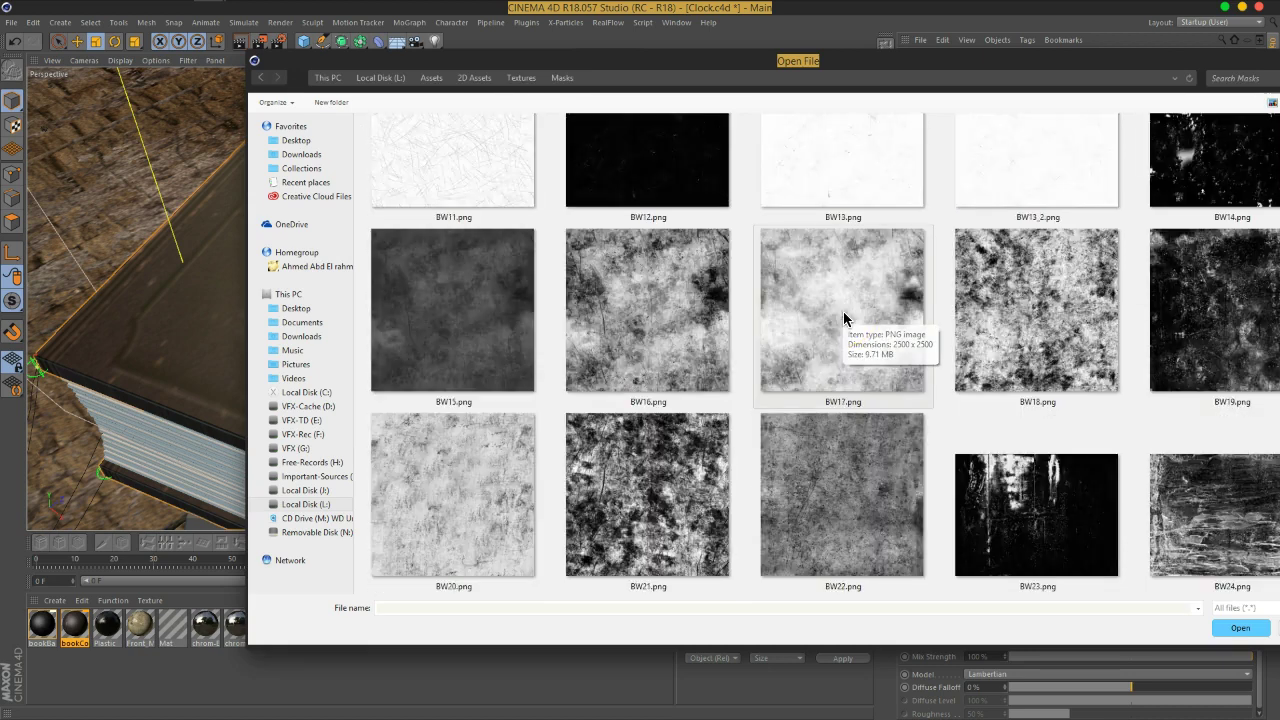
{"action": "scroll", "coordinate": [815, 340], "scroll_direction": "down", "scroll_amount": 2}
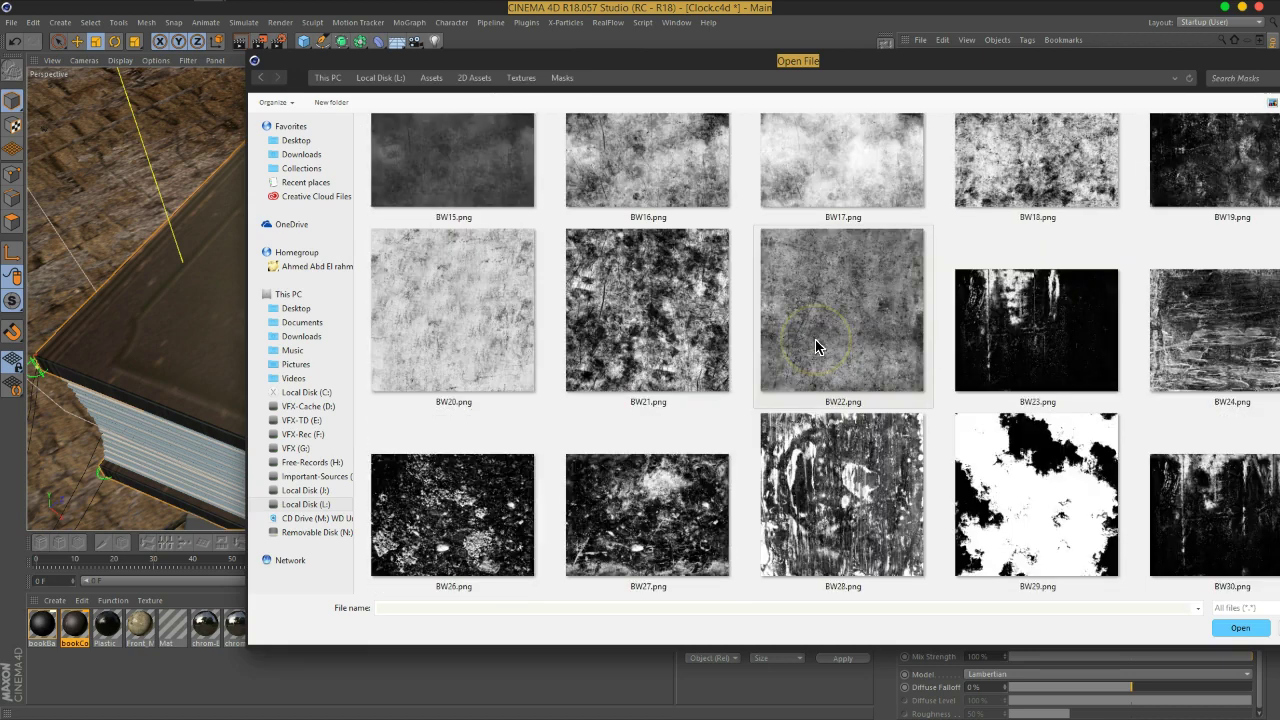
{"action": "left_click_drag", "start_coordinate": [958, 62], "coordinate": [829, 63]}
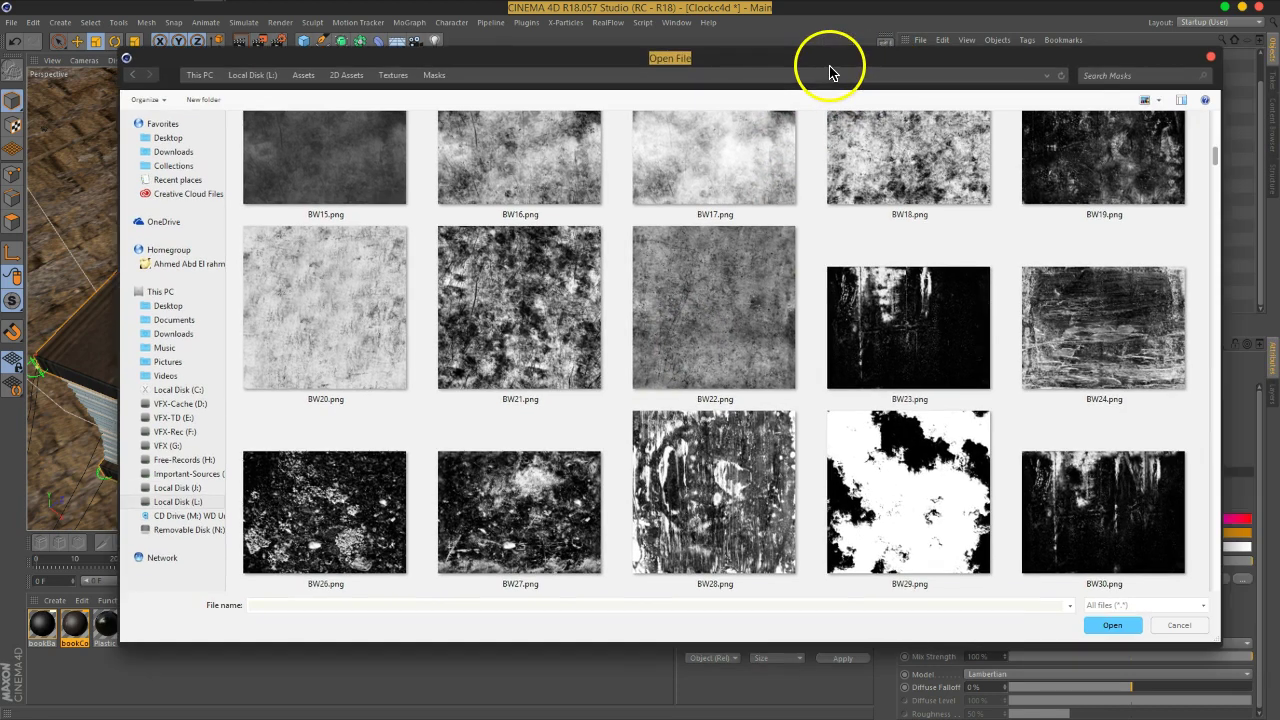
{"action": "scroll", "coordinate": [902, 370], "scroll_direction": "down", "scroll_amount": 2}
{"action": "scroll", "coordinate": [905, 375], "scroll_direction": "down", "scroll_amount": 2}
{"action": "left_click", "coordinate": [719, 316]}
{"action": "double_click", "coordinate": [709, 301]}
{"action": "left_click", "coordinate": [729, 409]}
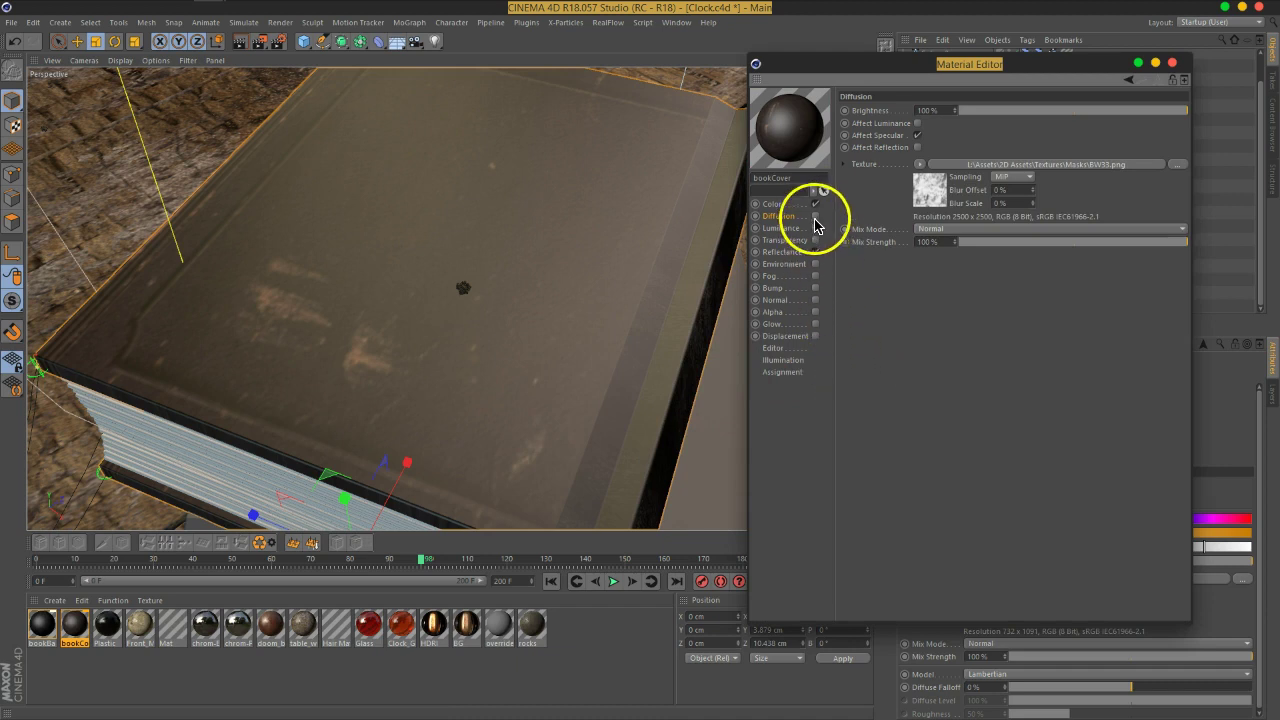
Enable bookCover's Diffusion channel at 100% mix strength, affecting reflection instead of specular
{"action": "middle_click_drag", "start_coordinate": [669, 231], "coordinate": [605, 258], "text": "alt"}
{"action": "mouse_move", "coordinate": [605, 258]}
{"action": "left_mouse_down", "text": "alt"}
{"action": "mouse_move", "coordinate": [508, 314]}
{"action": "mouse_move", "coordinate": [531, 317]}
{"action": "left_mouse_up", "text": "alt"}
{"action": "mouse_move", "coordinate": [551, 166]}
{"action": "middle_mouse_down", "text": "alt"}
{"action": "mouse_move", "coordinate": [551, 266]}
{"action": "mouse_move", "coordinate": [585, 258]}
{"action": "middle_mouse_up", "text": "alt"}
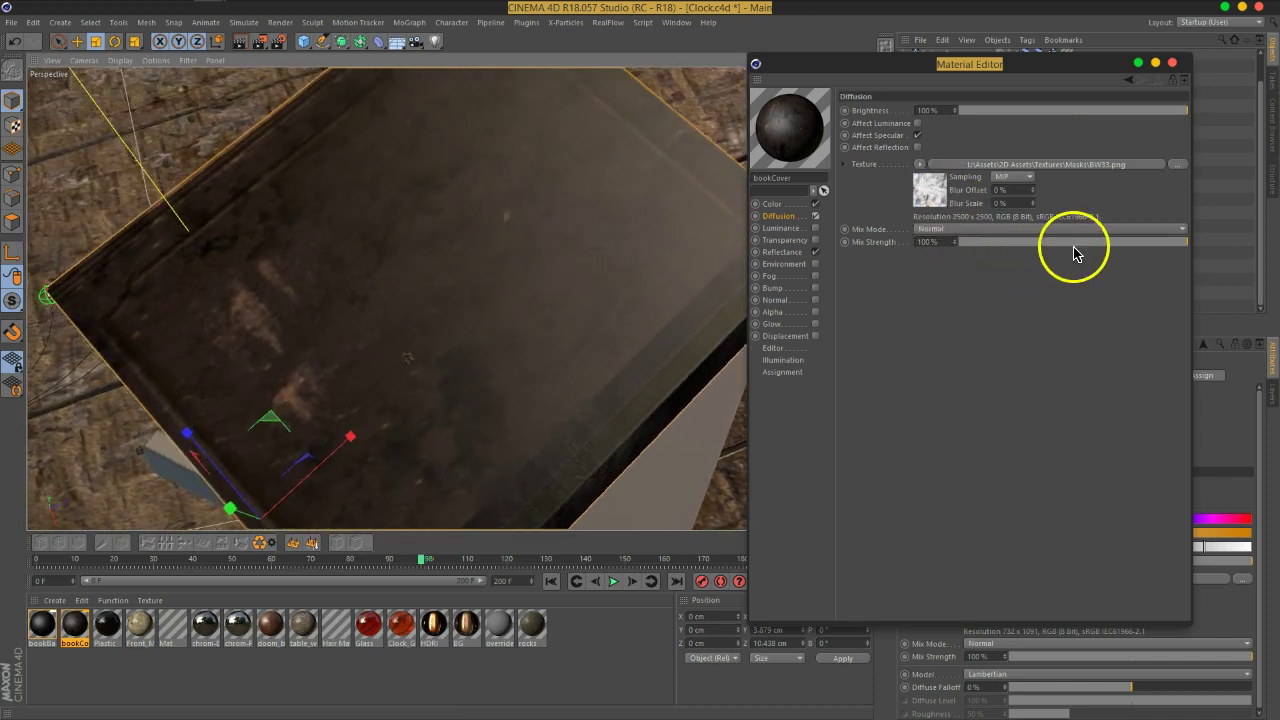
{"action": "mouse_move", "coordinate": [1135, 246]}
{"action": "left_mouse_down"}
{"action": "mouse_move", "coordinate": [1054, 247]}
{"action": "mouse_move", "coordinate": [1223, 251]}
{"action": "left_mouse_up"}
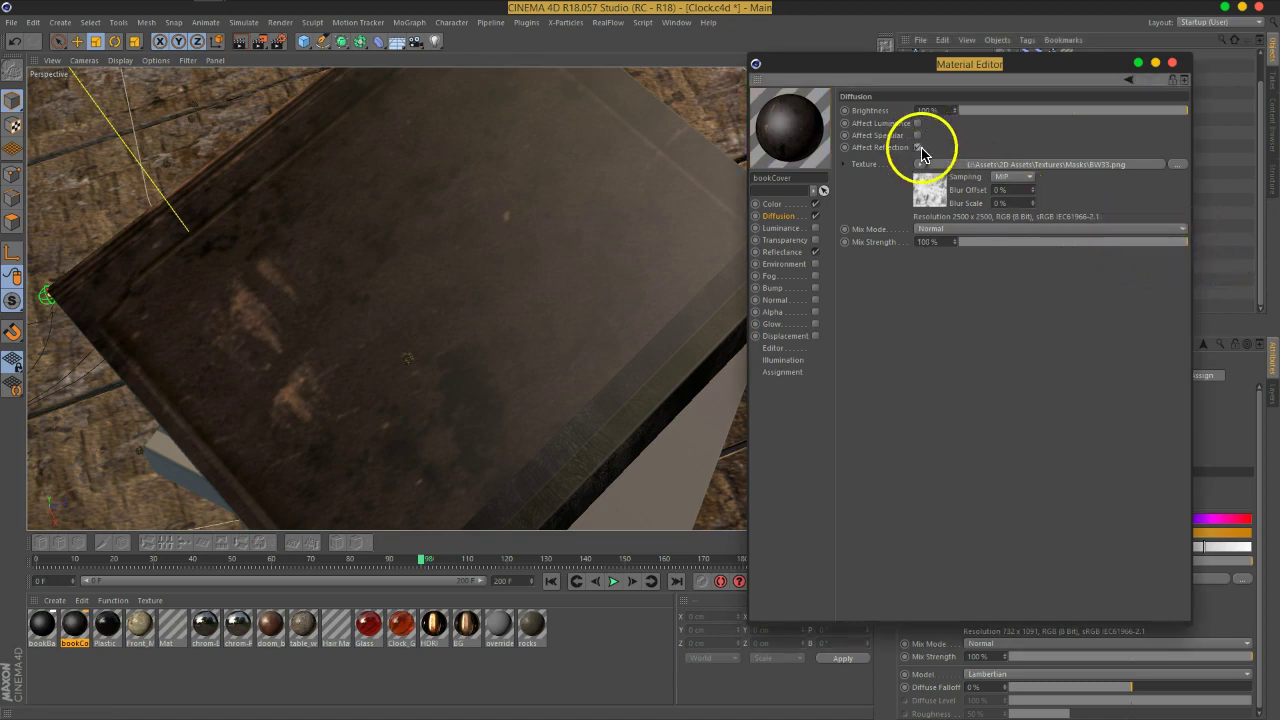
Replace bookCover's default specular with a new GGX reflectance layer and set its Layer Fresnel to Dielectric
{"action": "left_click", "coordinate": [785, 252]}
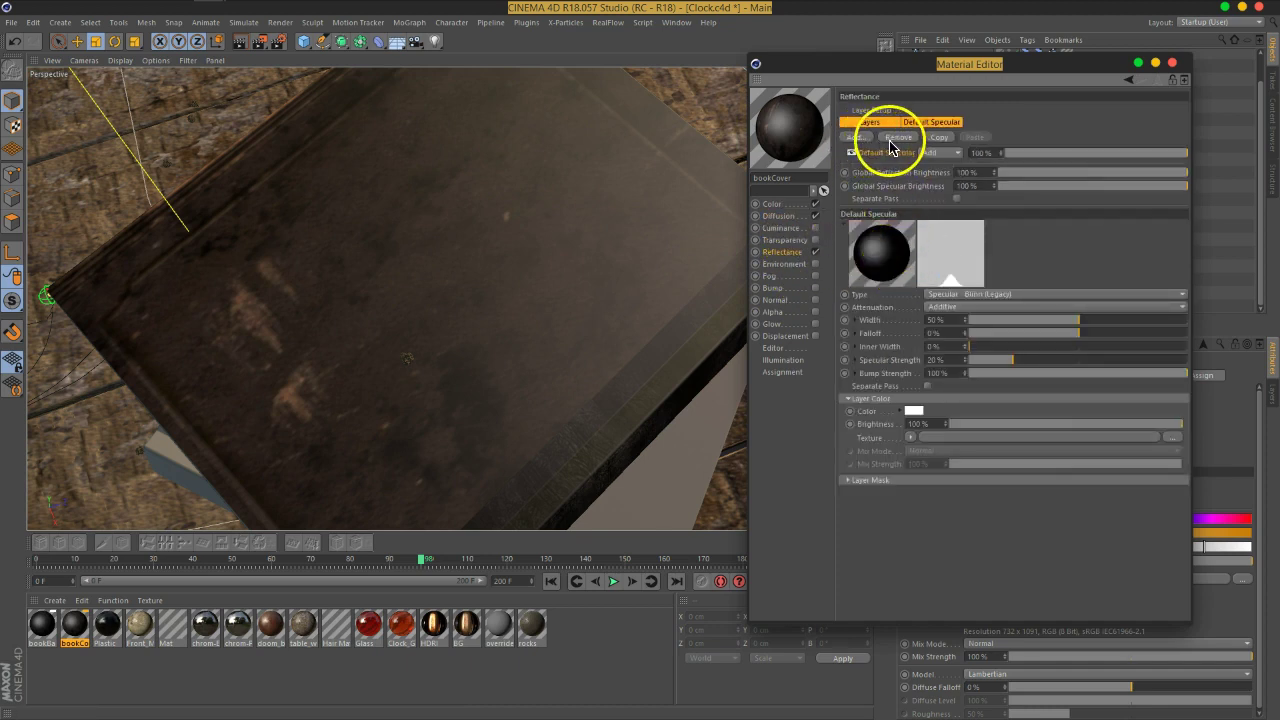
{"action": "left_click", "coordinate": [896, 139]}
{"action": "left_click", "coordinate": [857, 139]}
{"action": "left_click", "coordinate": [897, 158]}
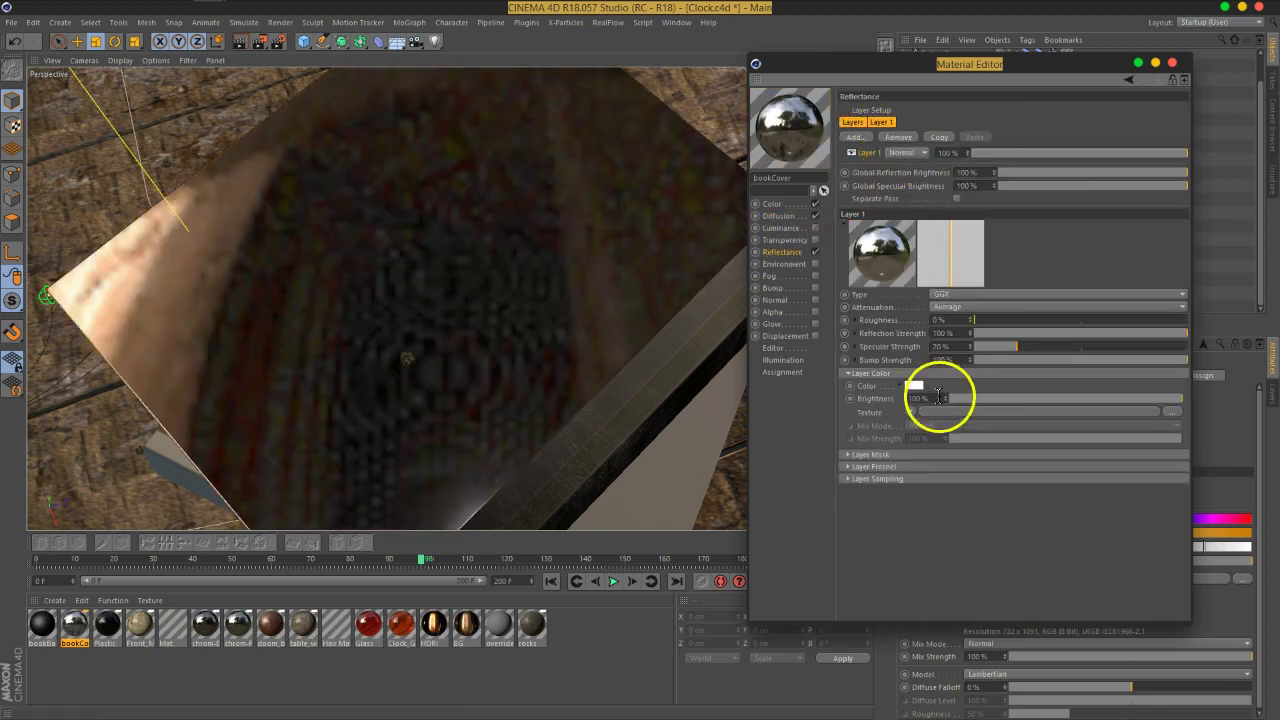
{"action": "left_click", "coordinate": [871, 468]}
{"action": "left_click", "coordinate": [906, 480]}
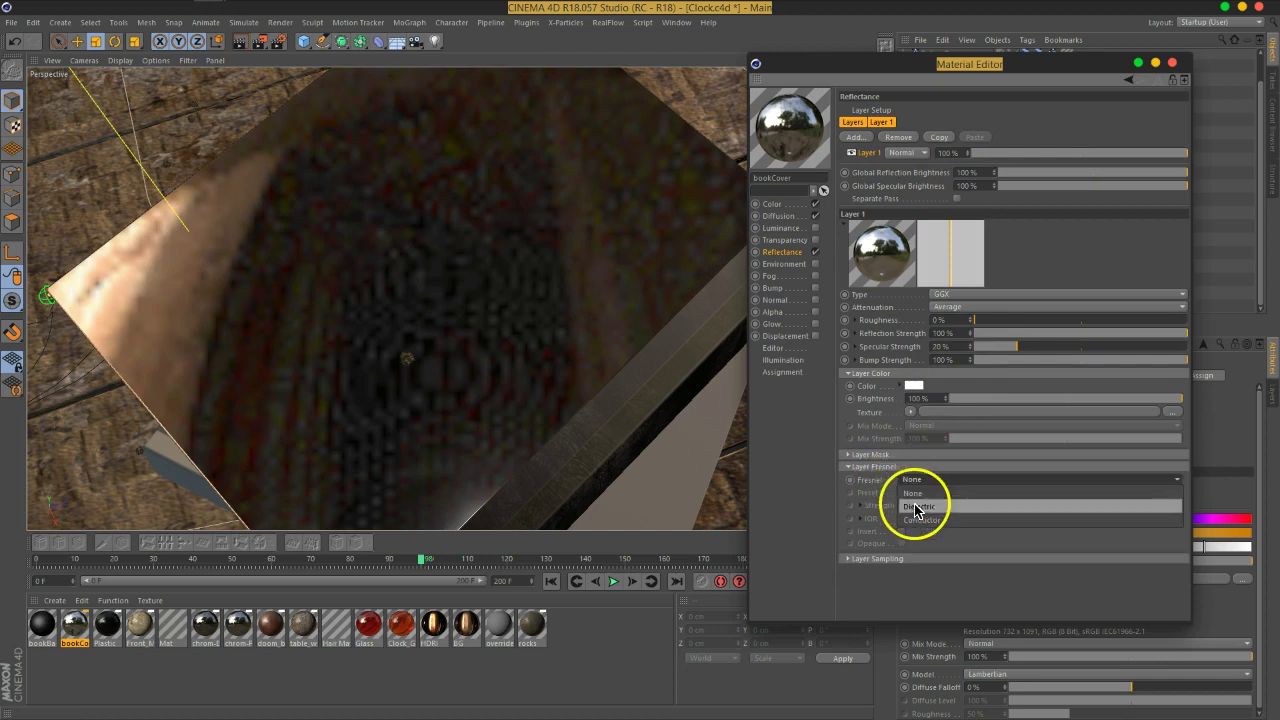
{"action": "left_click", "coordinate": [908, 492]}
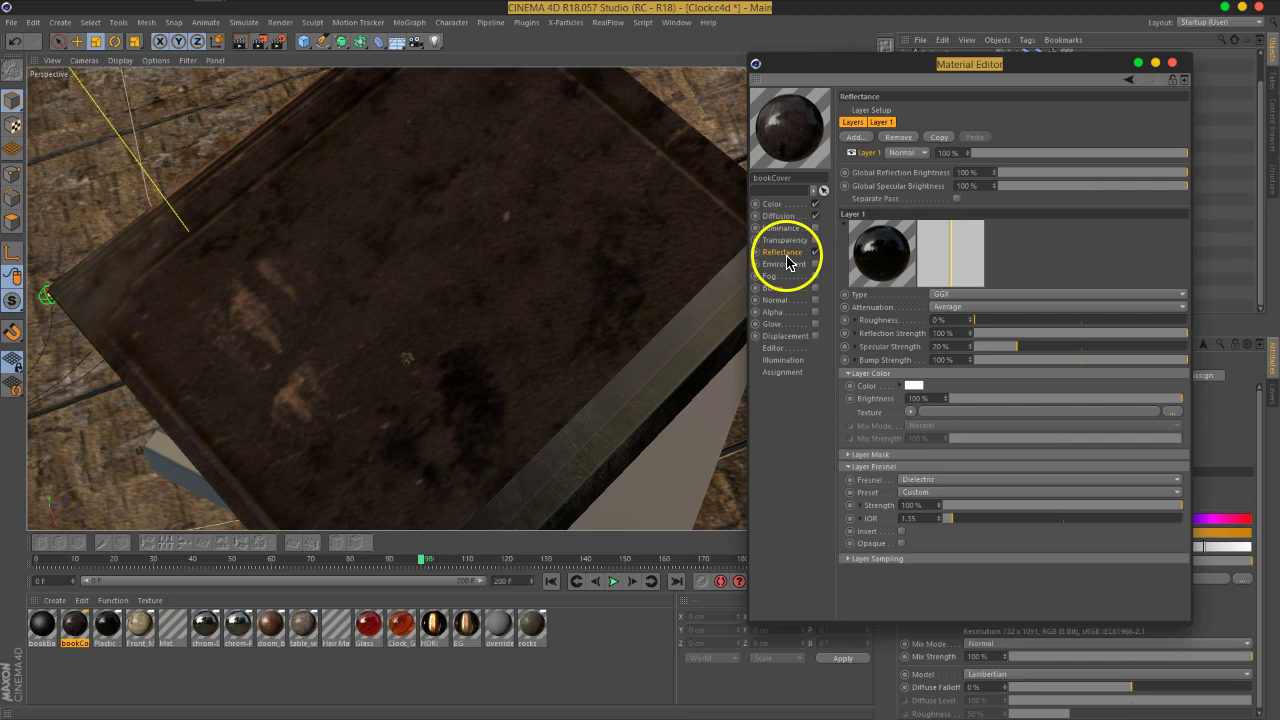
Set the GGX layer's roughness to 52% and reuse the Diffusion channel's BW33.png as its roughness texture
{"action": "left_click", "coordinate": [784, 215]}
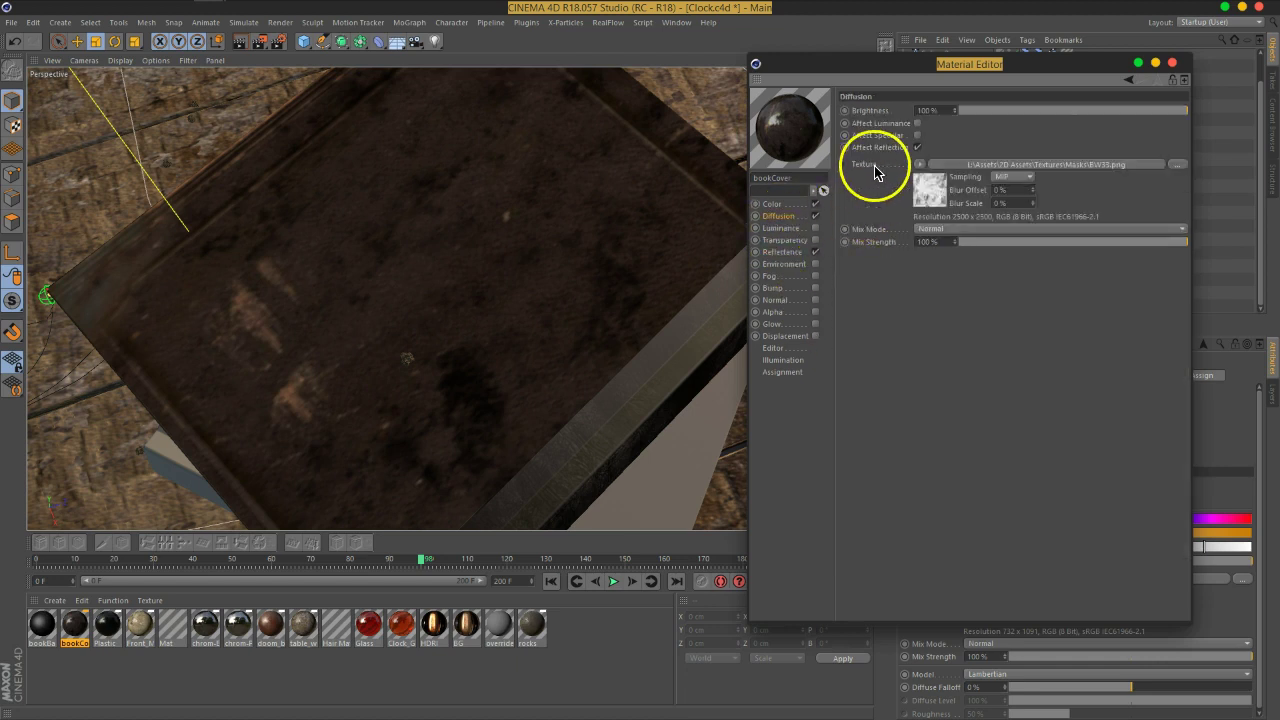
{"action": "right_click", "coordinate": [875, 172]}
{"action": "left_click", "coordinate": [784, 252]}
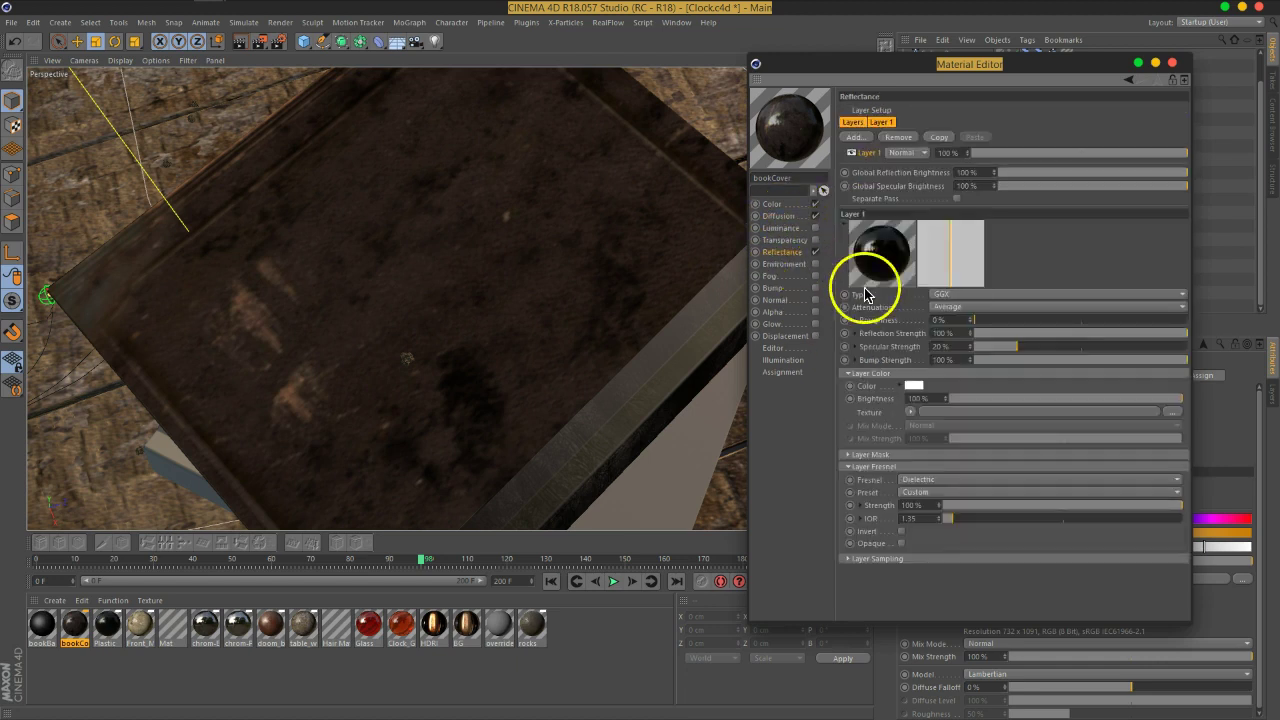
{"action": "left_click_drag", "start_coordinate": [960, 317], "coordinate": [1080, 320]}
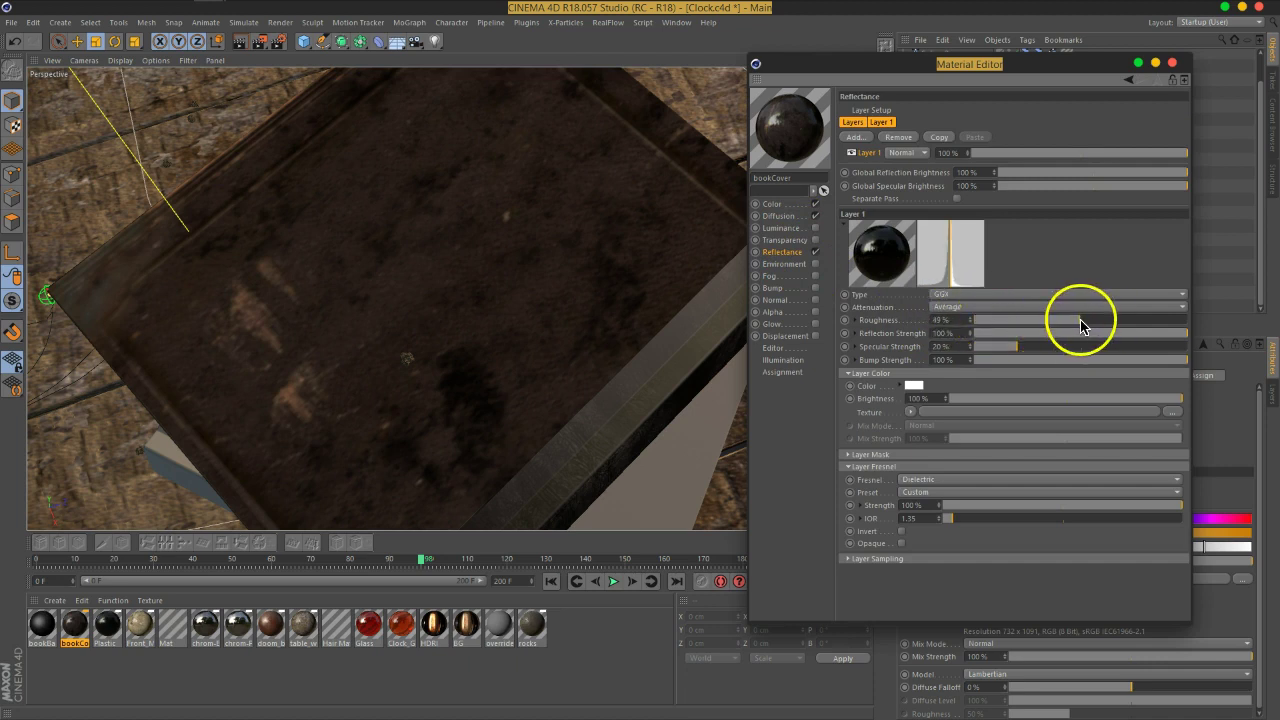
{"action": "left_click", "coordinate": [860, 322]}
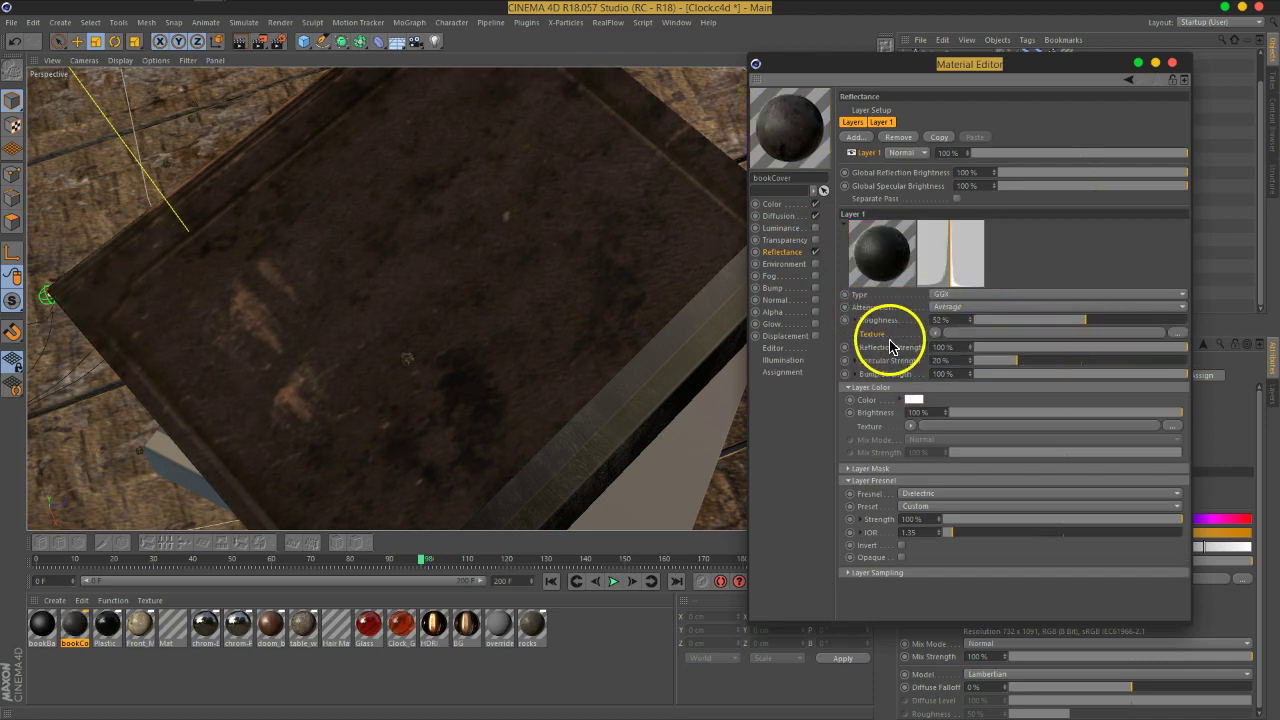
{"action": "left_click", "coordinate": [935, 333]}
{"action": "left_click", "coordinate": [909, 386]}
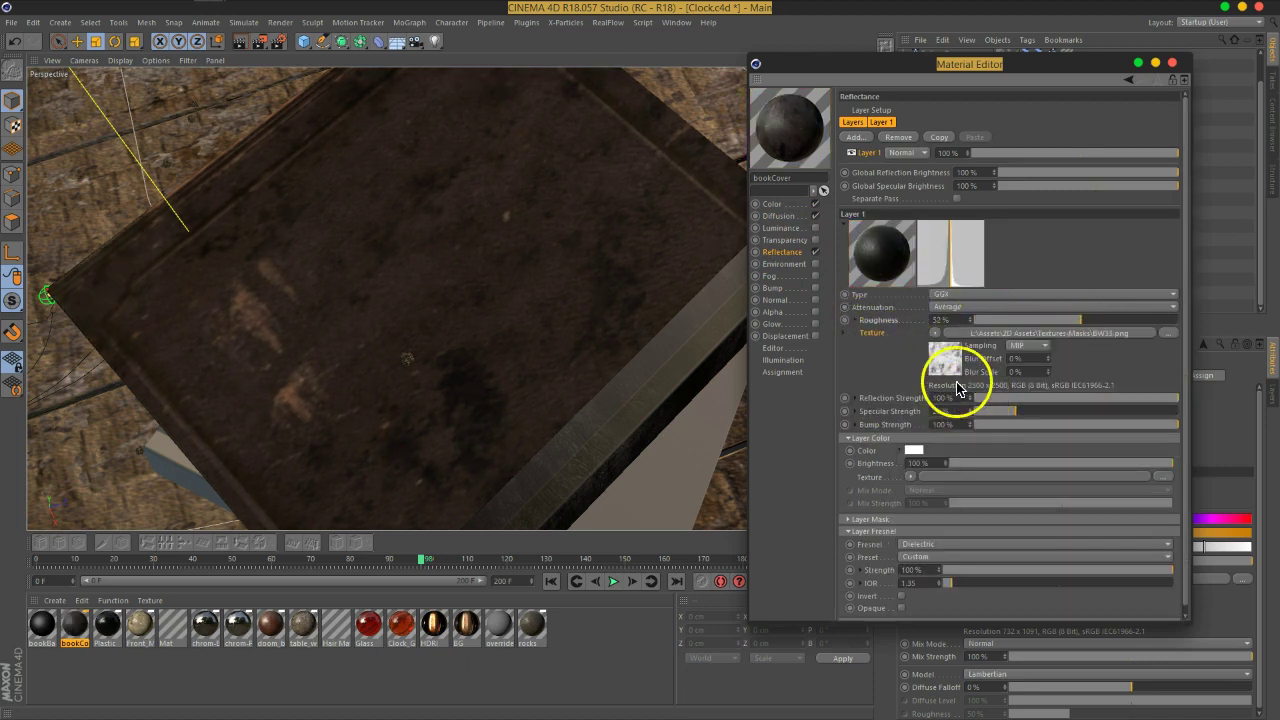
Set the roughness image's black point to 0.37 and adjust its white point, with an enlarged material preview open
{"action": "left_click", "coordinate": [966, 333]}
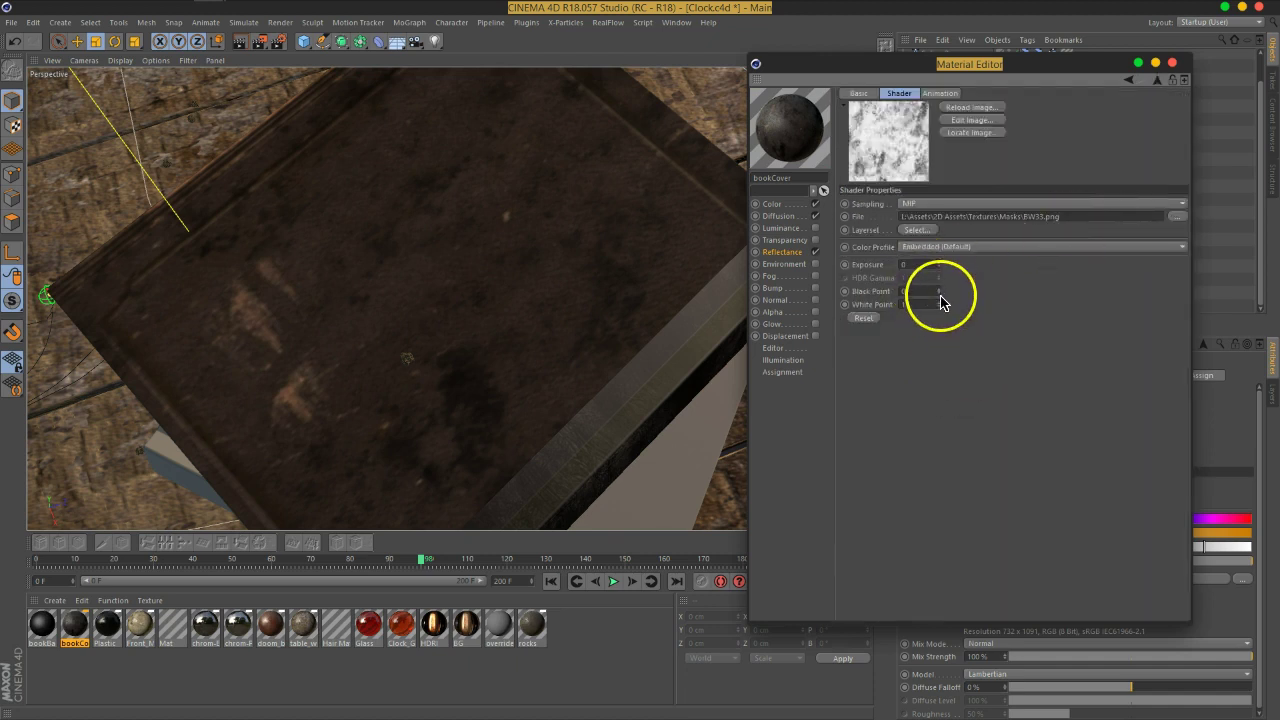
{"action": "left_click_drag", "start_coordinate": [938, 284], "coordinate": [940, 270]}
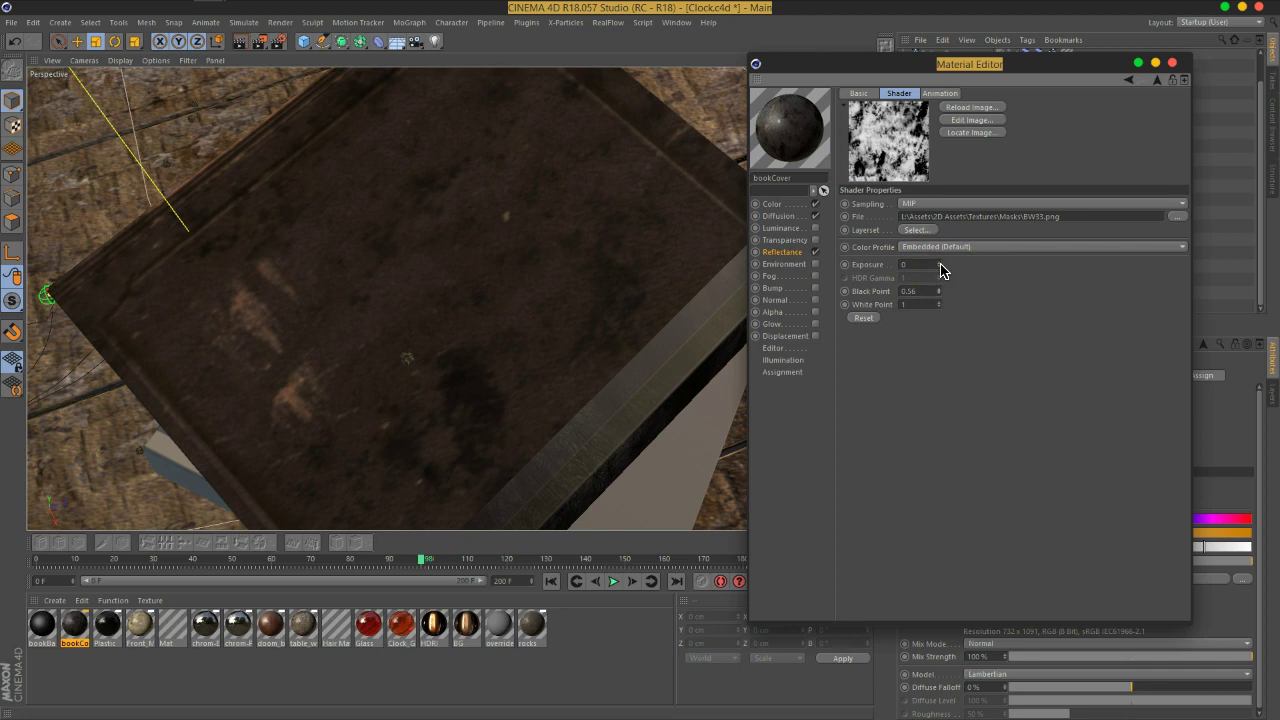
{"action": "right_click", "coordinate": [805, 115]}
{"action": "left_click", "coordinate": [815, 122]}
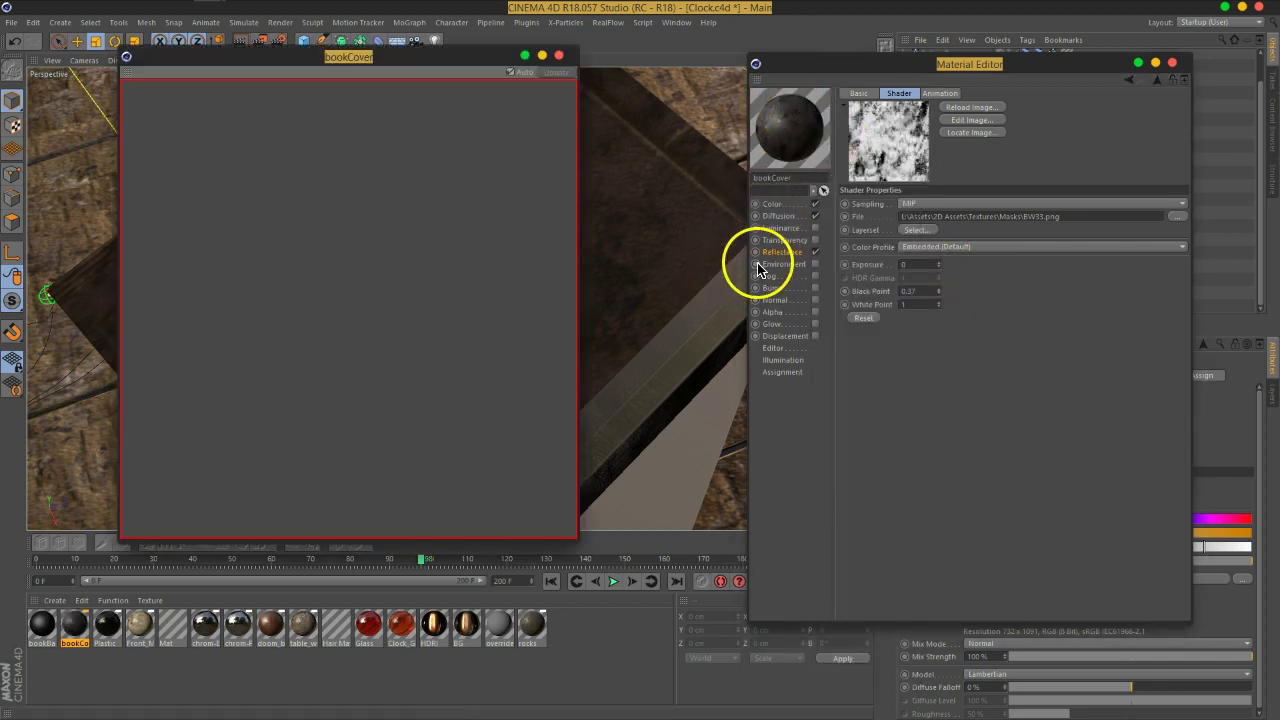
{"action": "left_click_drag", "start_coordinate": [938, 312], "coordinate": [940, 286]}
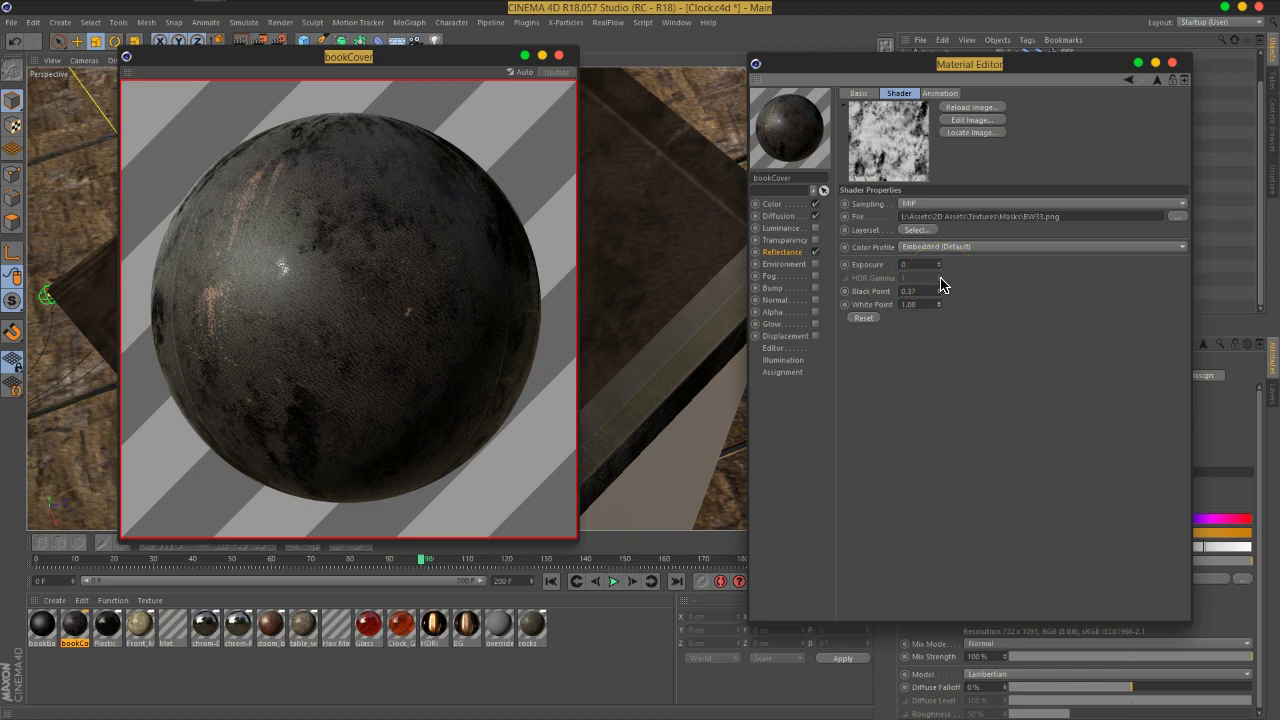
Try layer roughness values of 40% and 53%, checking the Diffusion channel's settings in between
{"action": "left_click", "coordinate": [812, 255]}
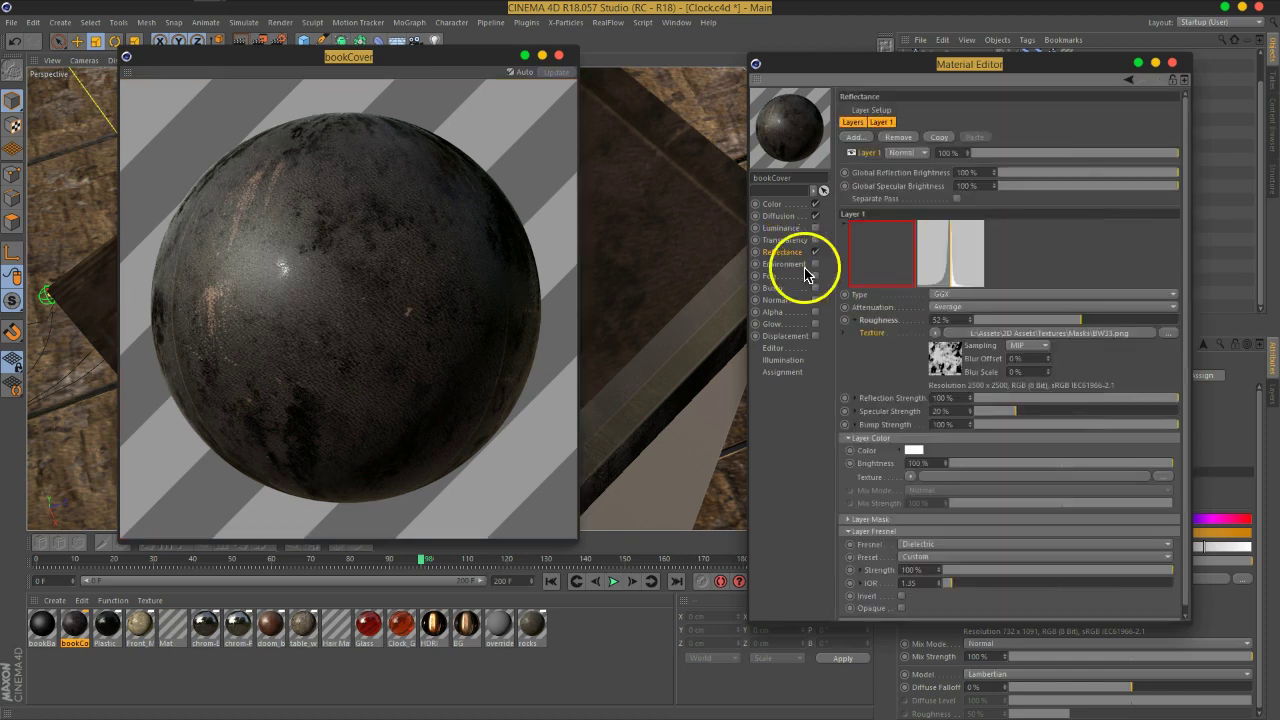
{"action": "left_click", "coordinate": [1039, 322]}
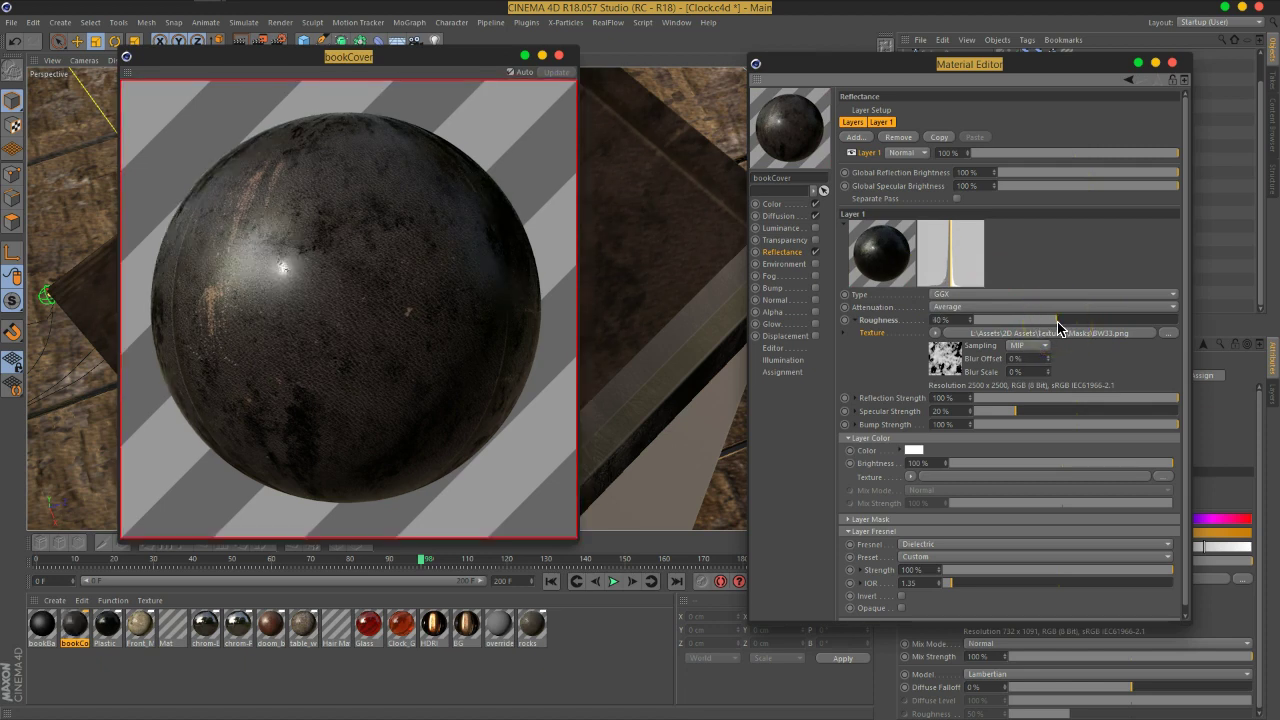
{"action": "left_click", "coordinate": [785, 216]}
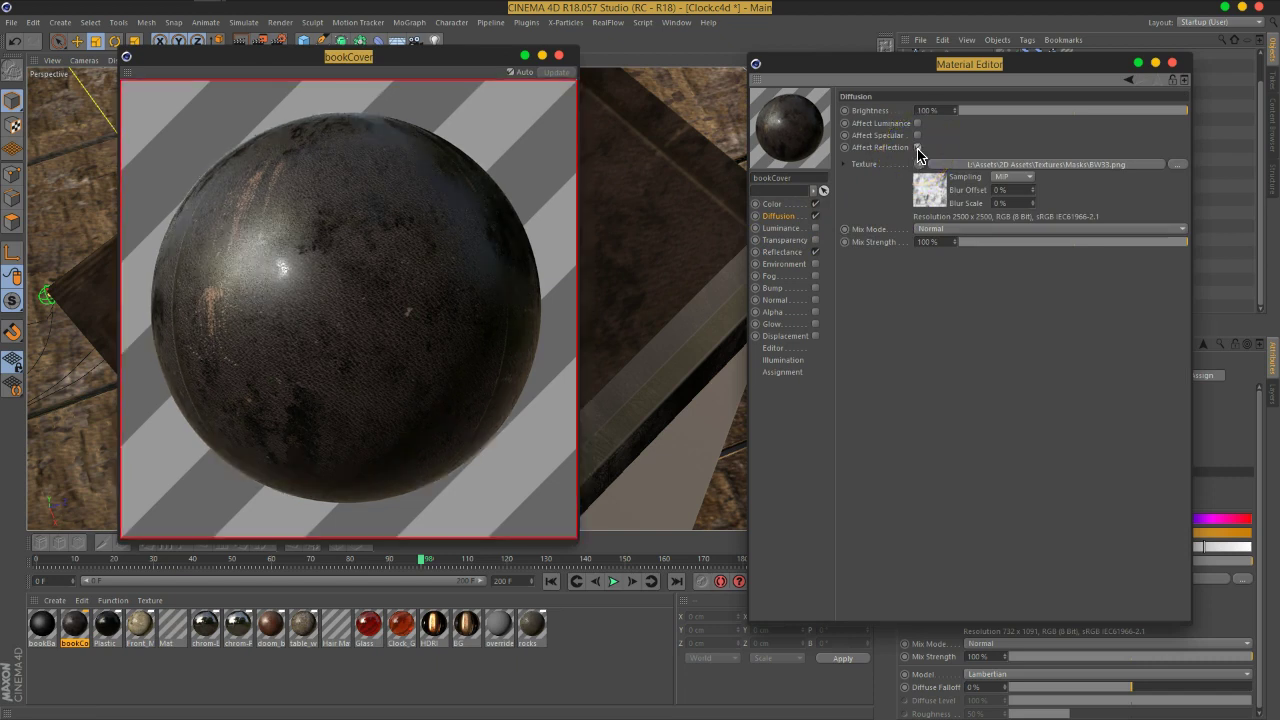
{"action": "left_click", "coordinate": [785, 252]}
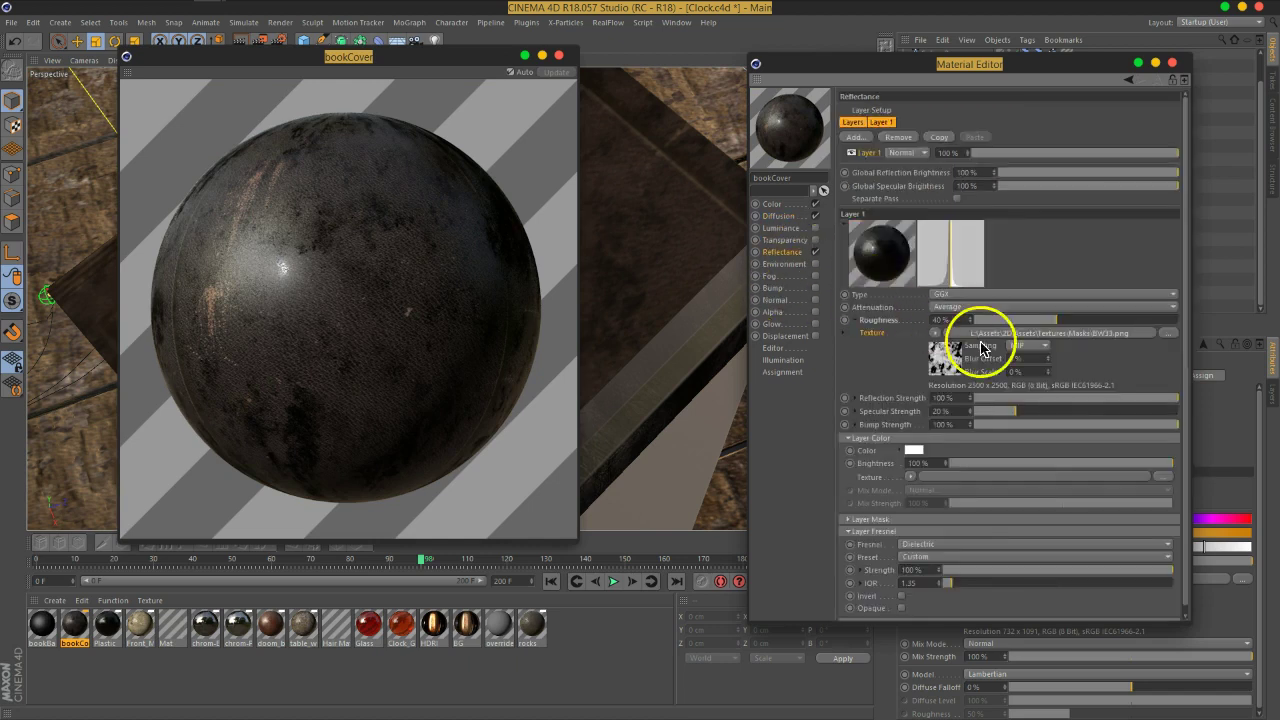
{"action": "left_click_drag", "start_coordinate": [1034, 319], "coordinate": [1080, 320]}
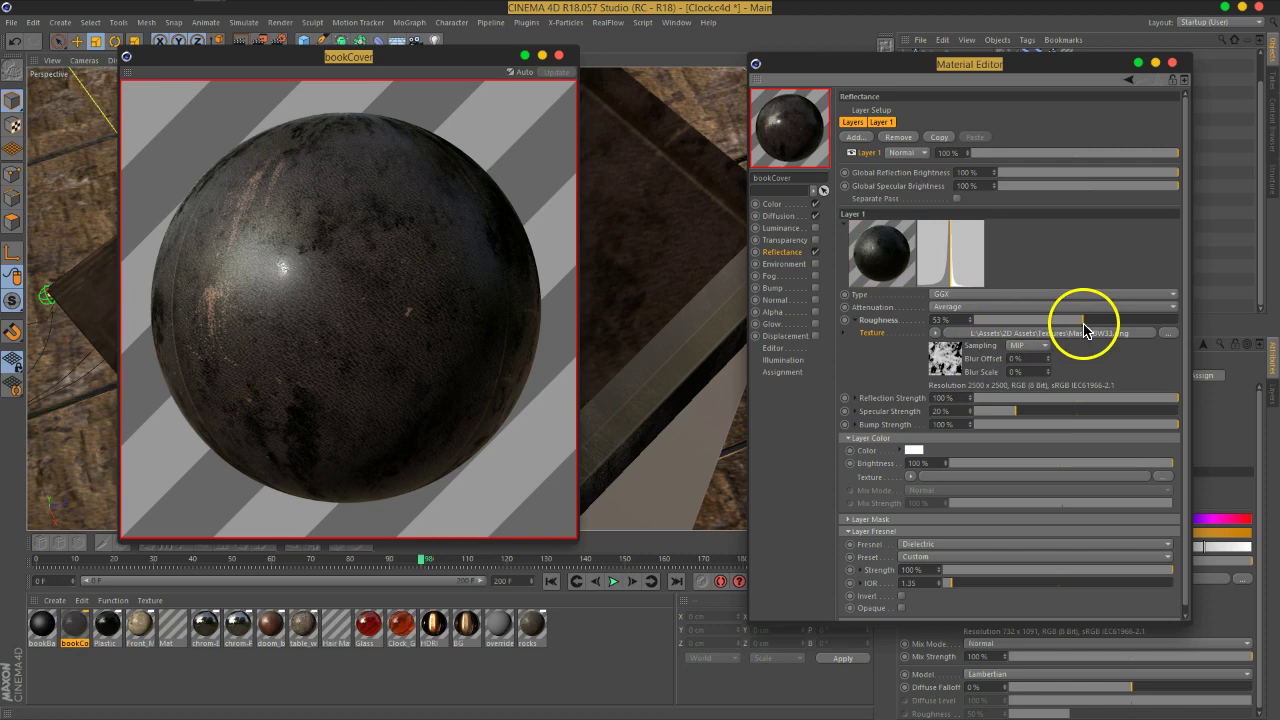
Toggle bookCover's Diffusion channel to compare its effect, and reduce its mix strength to about 57%
{"action": "left_click", "coordinate": [815, 215]}
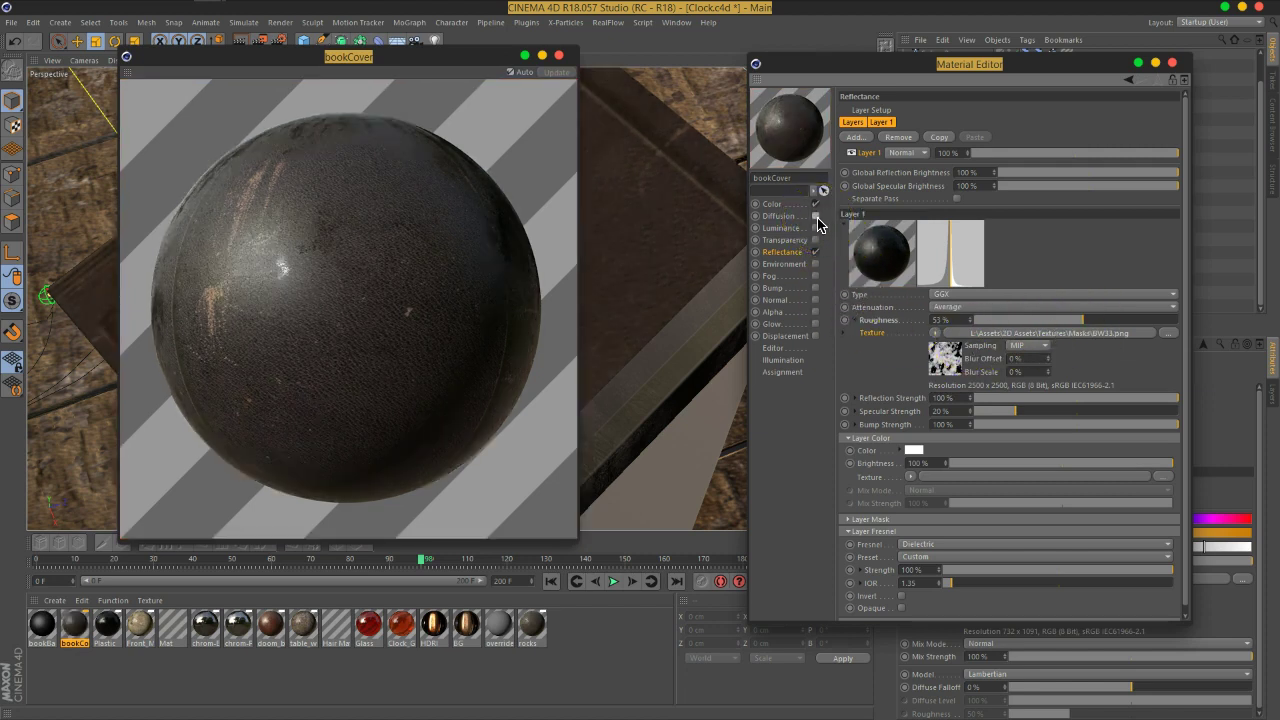
{"action": "left_click", "coordinate": [816, 218]}
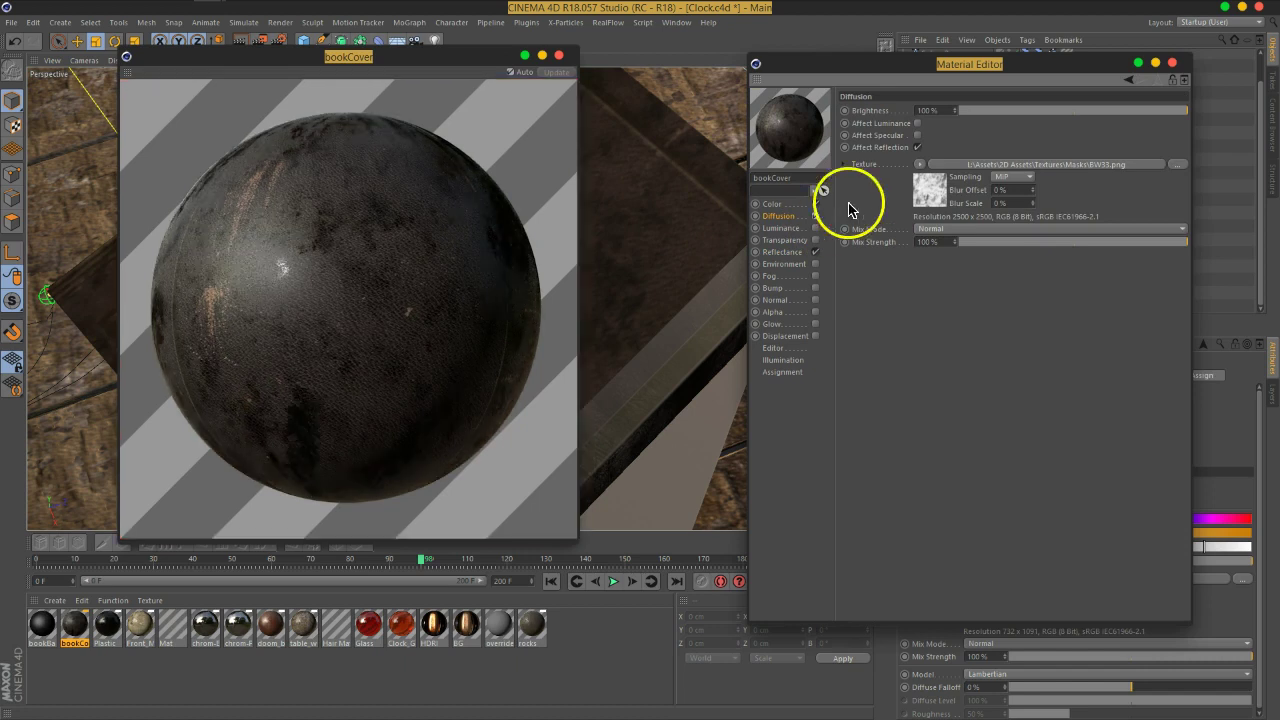
{"action": "left_click_drag", "start_coordinate": [1149, 244], "coordinate": [1092, 246]}
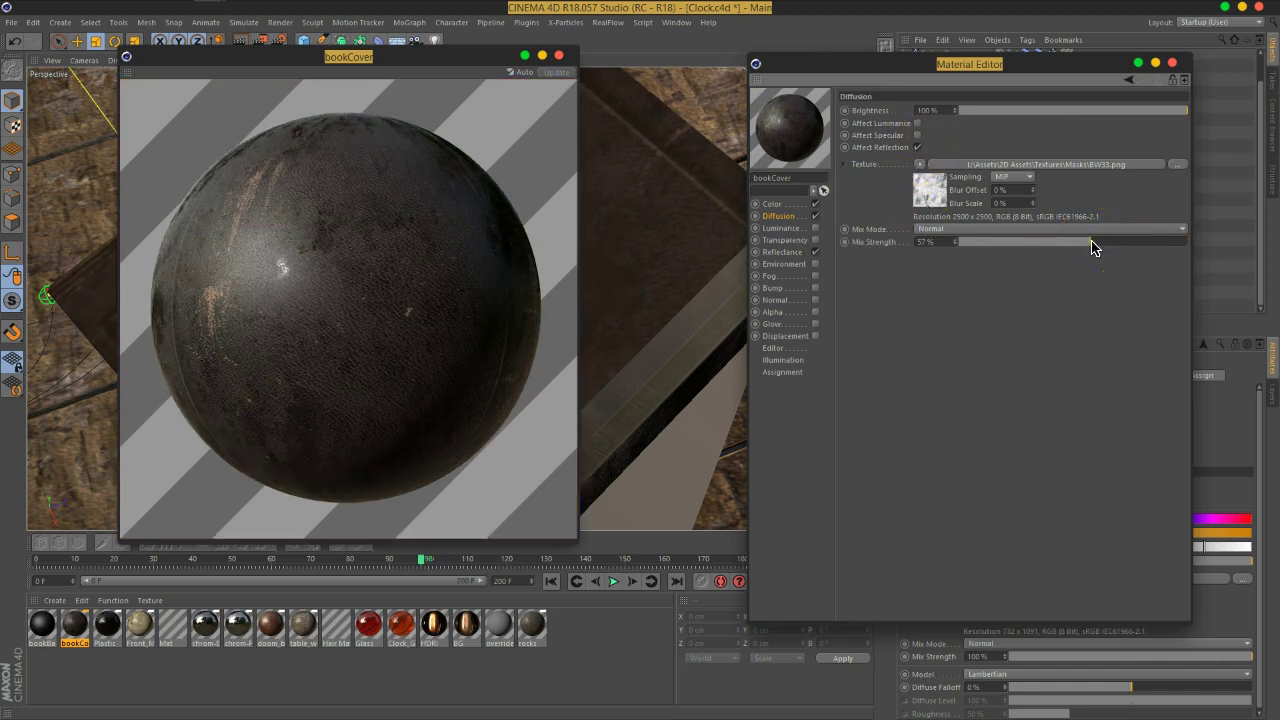
Set the reflectance layer's roughness to 44%
{"action": "left_click", "coordinate": [779, 252]}
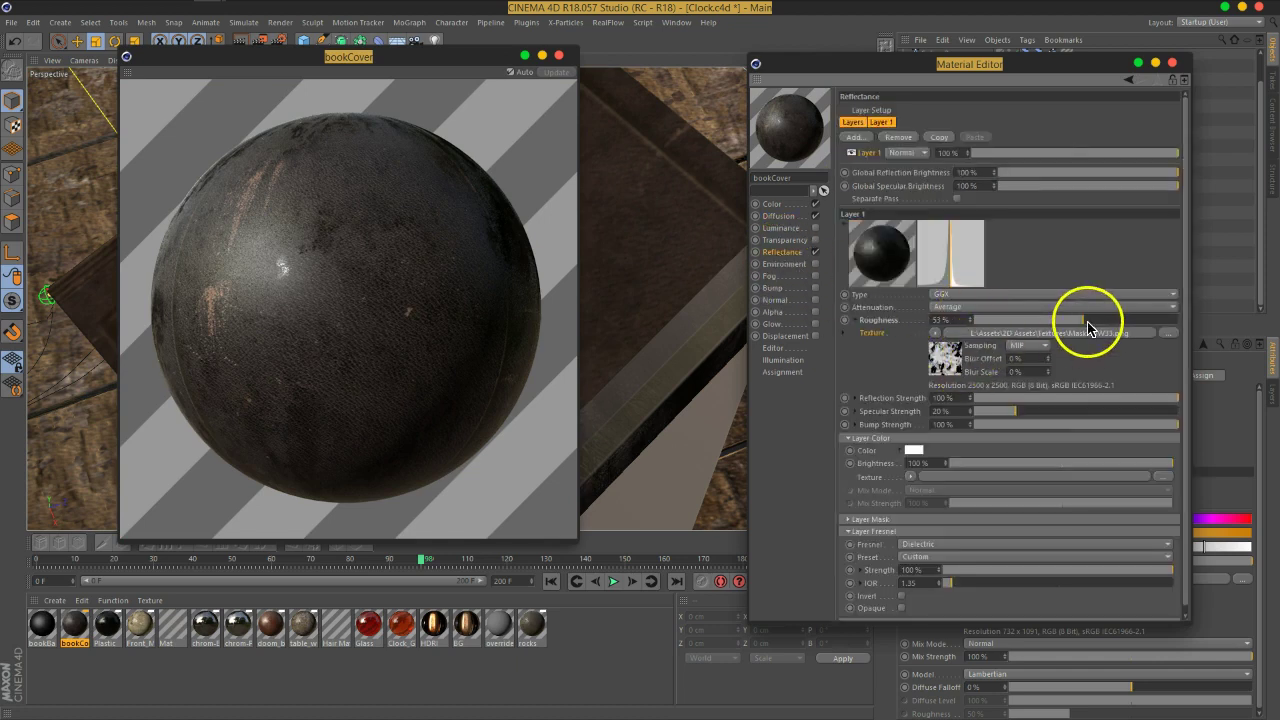
{"action": "left_click_drag", "start_coordinate": [1093, 323], "coordinate": [1056, 327]}
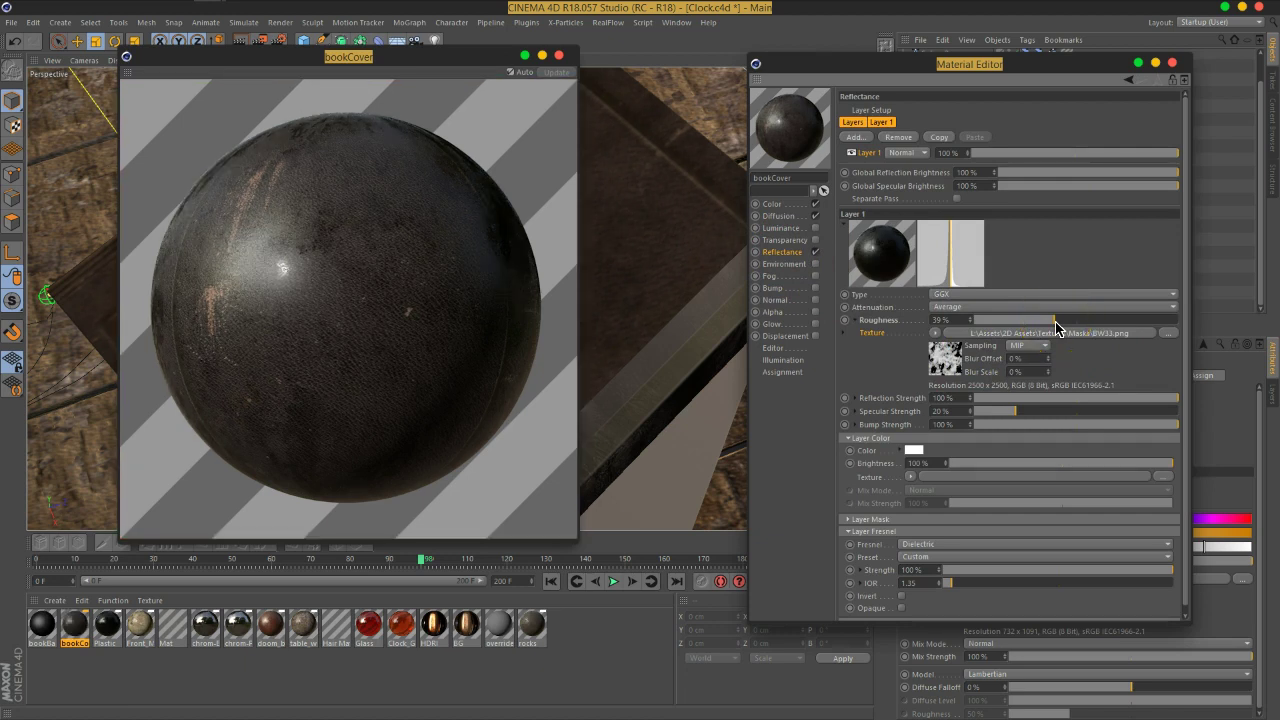
{"action": "left_click_drag", "start_coordinate": [1068, 327], "coordinate": [1060, 337]}
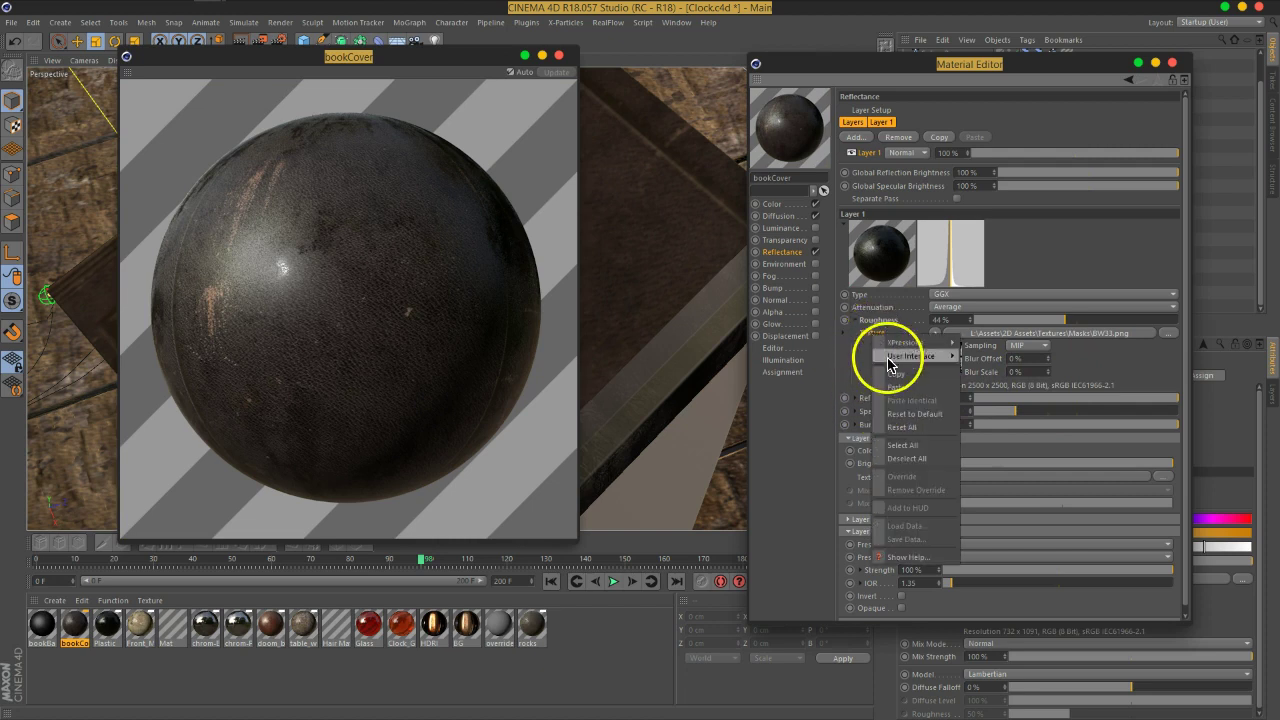
Copy the adjusted BW33.png roughness texture into the layer's Reflection Strength texture
{"action": "left_click", "coordinate": [853, 398]}
{"action": "right_click", "coordinate": [880, 421]}
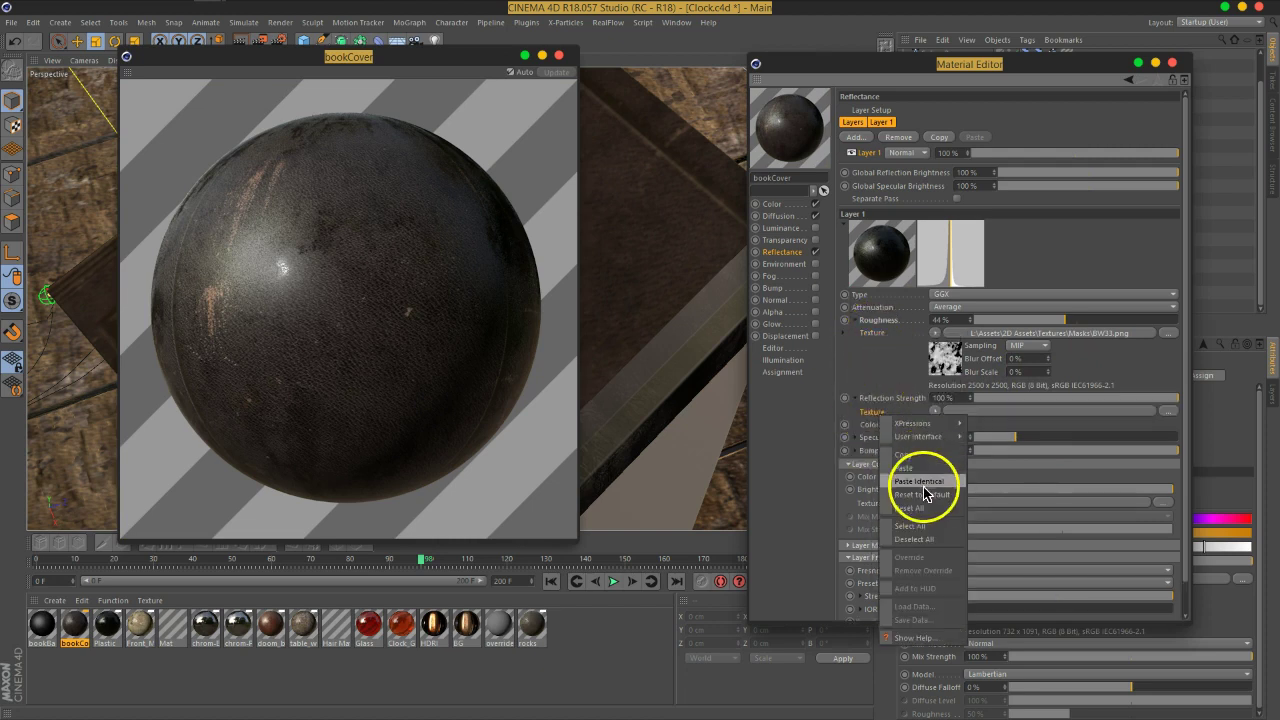
{"action": "left_click", "coordinate": [955, 460]}
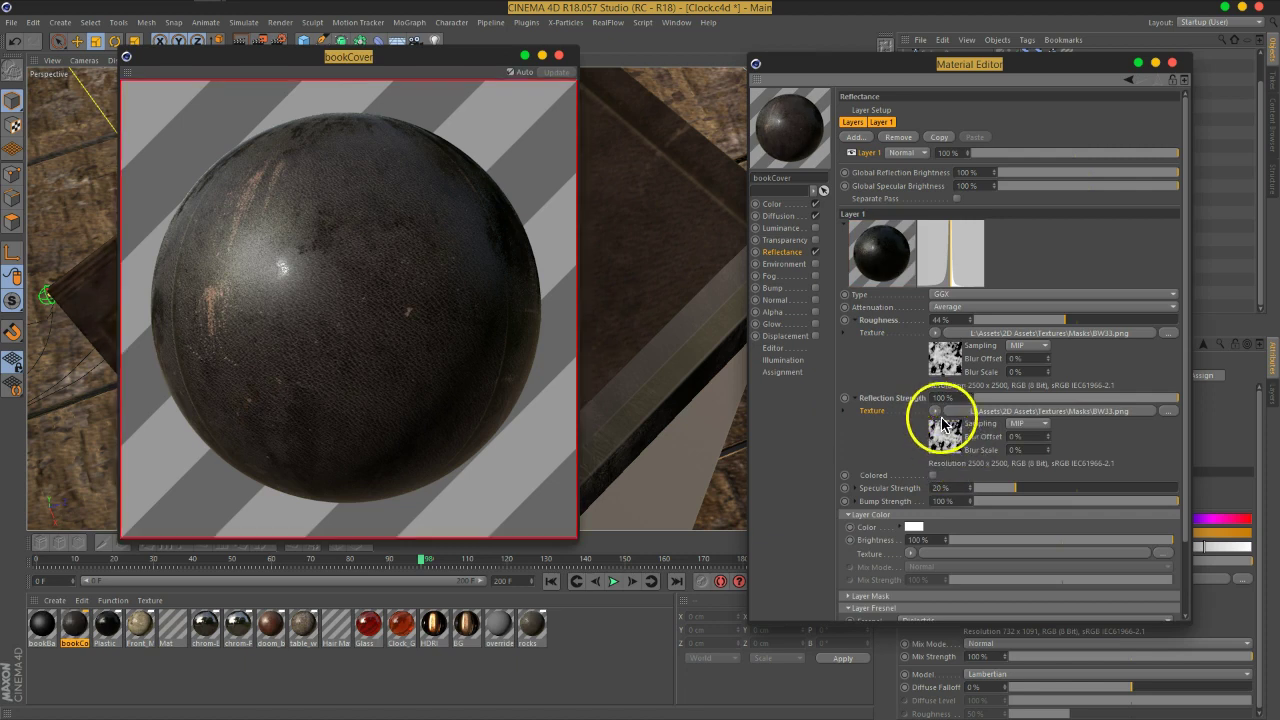
Wrap the Reflection Strength texture in a Colorizer shader and remove the middle knot from its gradient
{"action": "left_click", "coordinate": [936, 411]}
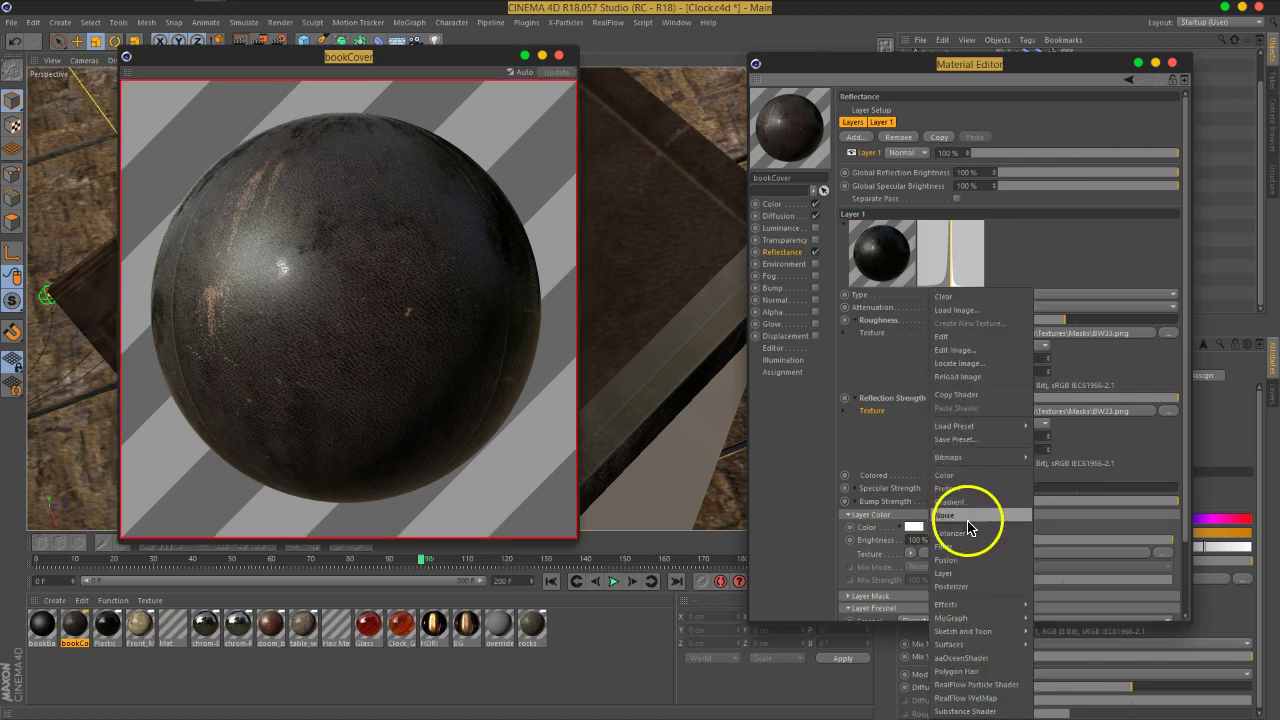
{"action": "left_click", "coordinate": [964, 503]}
{"action": "left_click", "coordinate": [945, 430]}
{"action": "left_click_drag", "start_coordinate": [1040, 303], "coordinate": [1114, 363]}
{"action": "left_click", "coordinate": [1187, 304]}
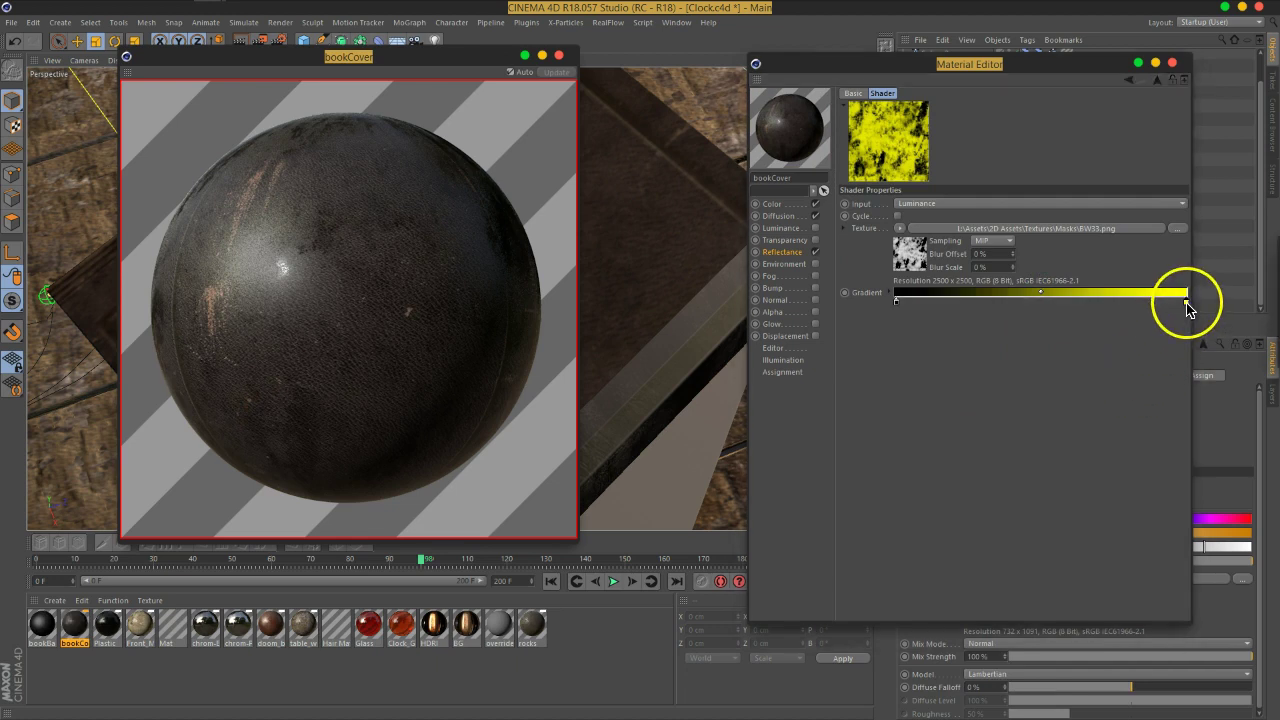
Recolor the Colorizer gradient's yellow end knot to white with 0% saturation and its dark start knot to light grey
{"action": "double_click", "coordinate": [1186, 302]}
{"action": "left_click_drag", "start_coordinate": [929, 312], "coordinate": [884, 314]}
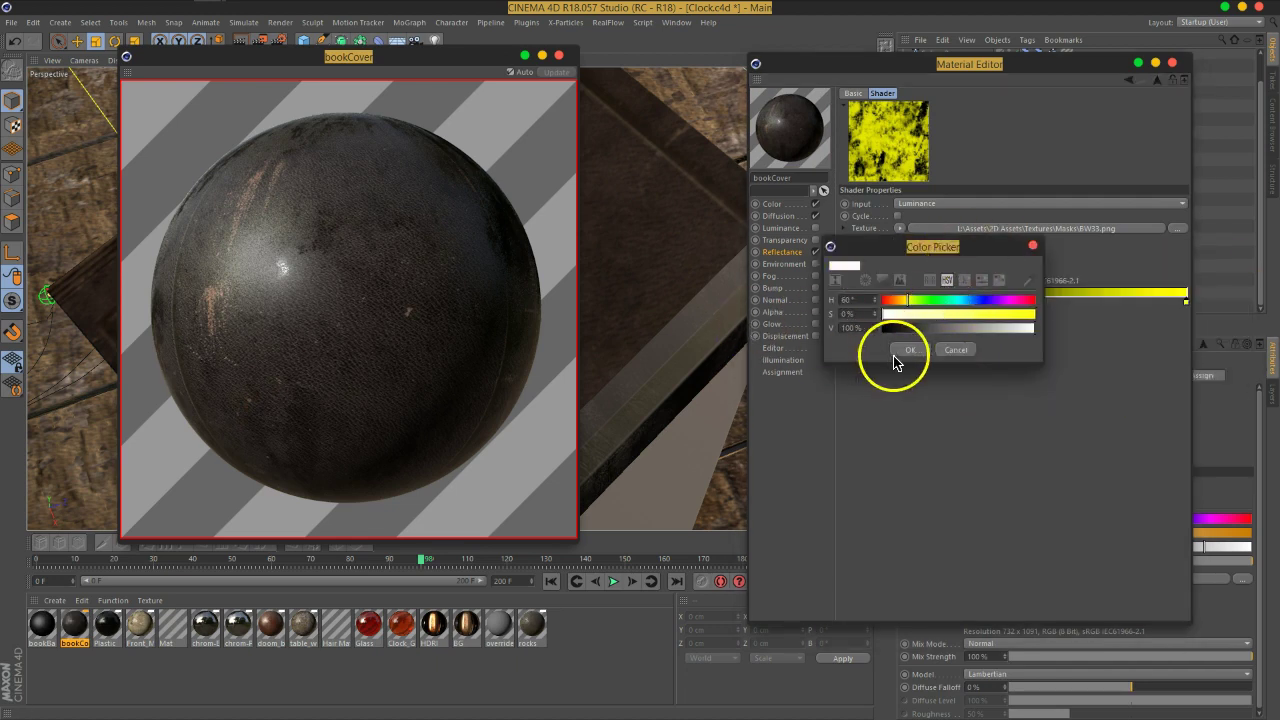
{"action": "left_click", "coordinate": [912, 349]}
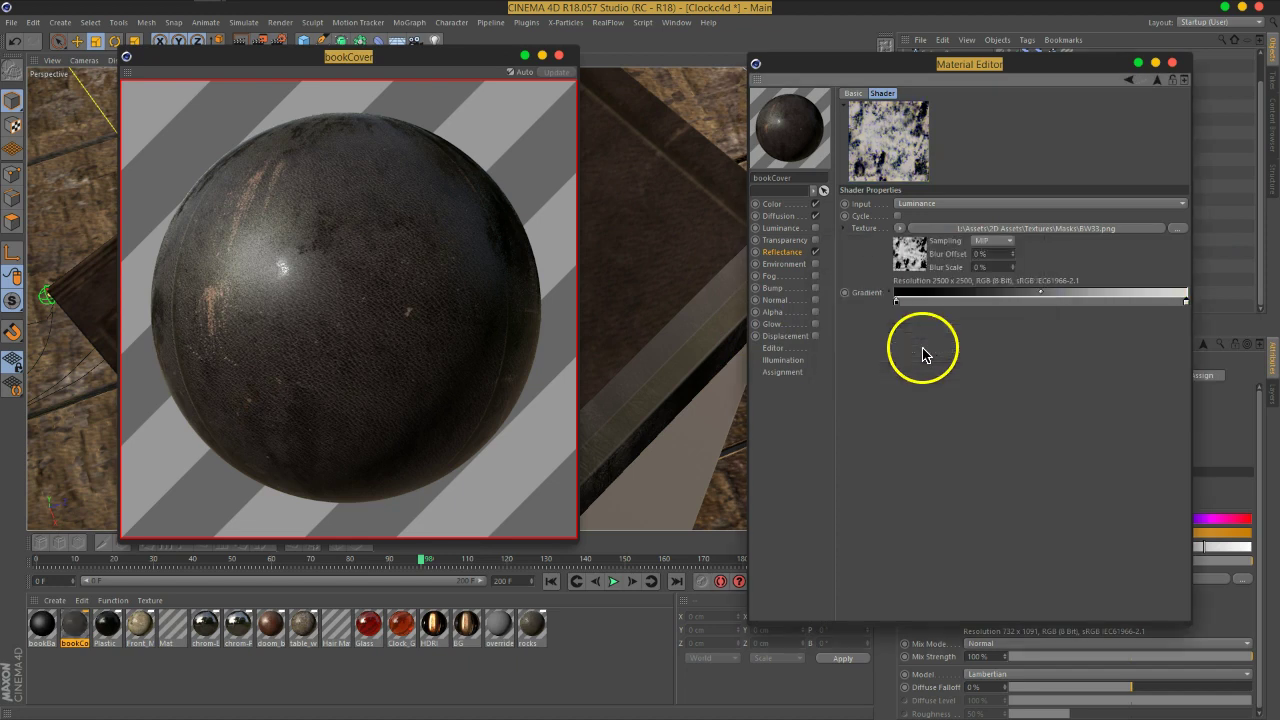
{"action": "double_click", "coordinate": [897, 302]}
{"action": "left_click", "coordinate": [925, 334]}
{"action": "left_click", "coordinate": [935, 350]}
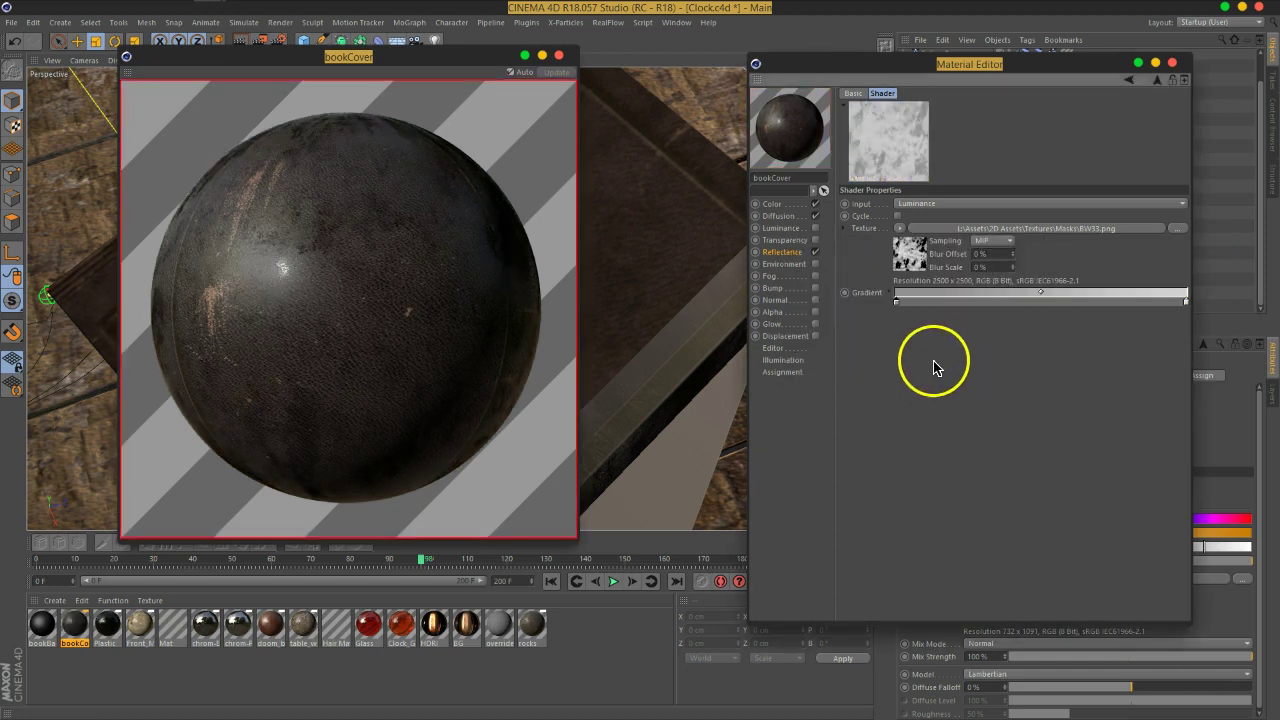
Copy the Color channel's worn book texture and enable bookCover's Normal channel
{"action": "left_click", "coordinate": [783, 252]}
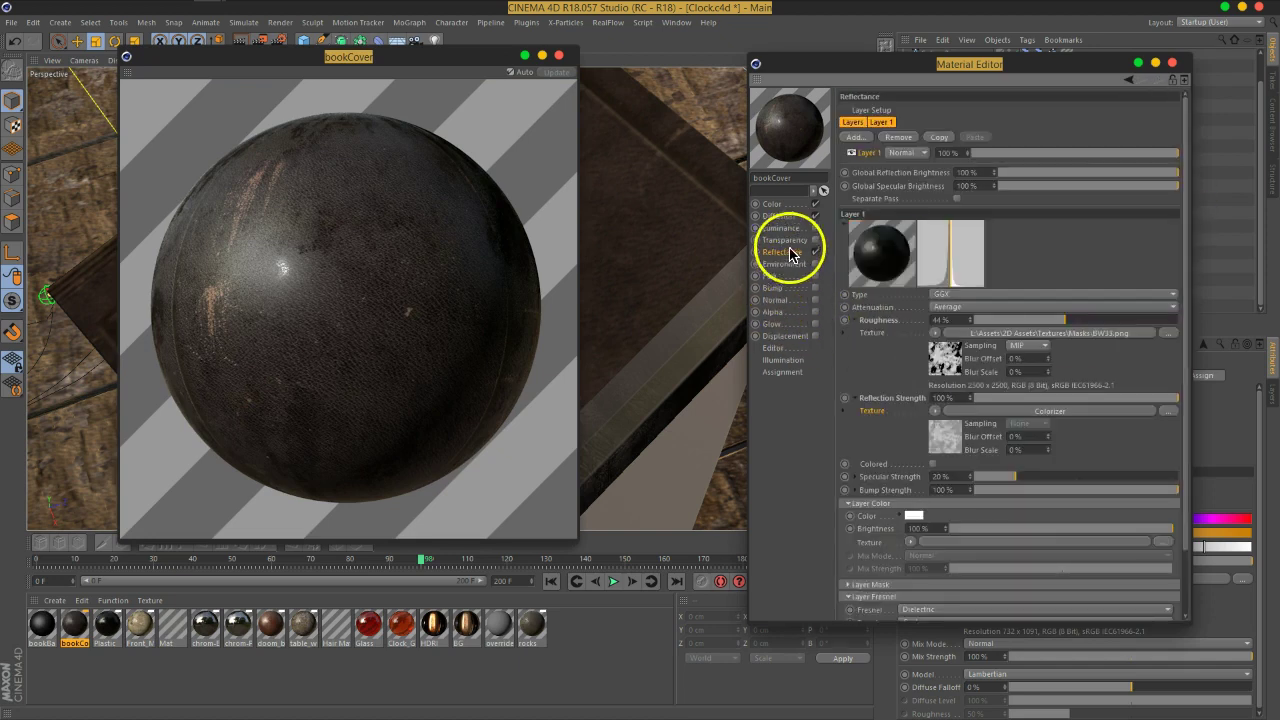
{"action": "left_click", "coordinate": [780, 216]}
{"action": "left_click", "coordinate": [778, 205]}
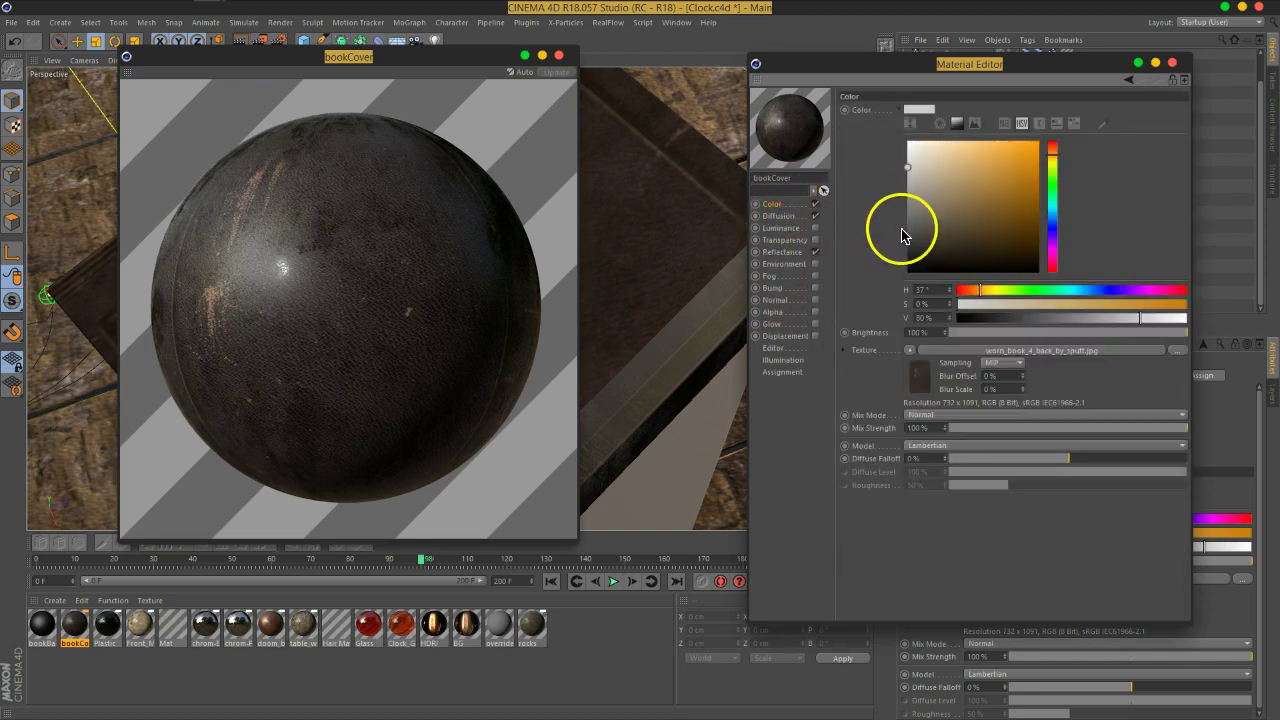
{"action": "right_click", "coordinate": [881, 351]}
{"action": "left_click", "coordinate": [897, 391]}
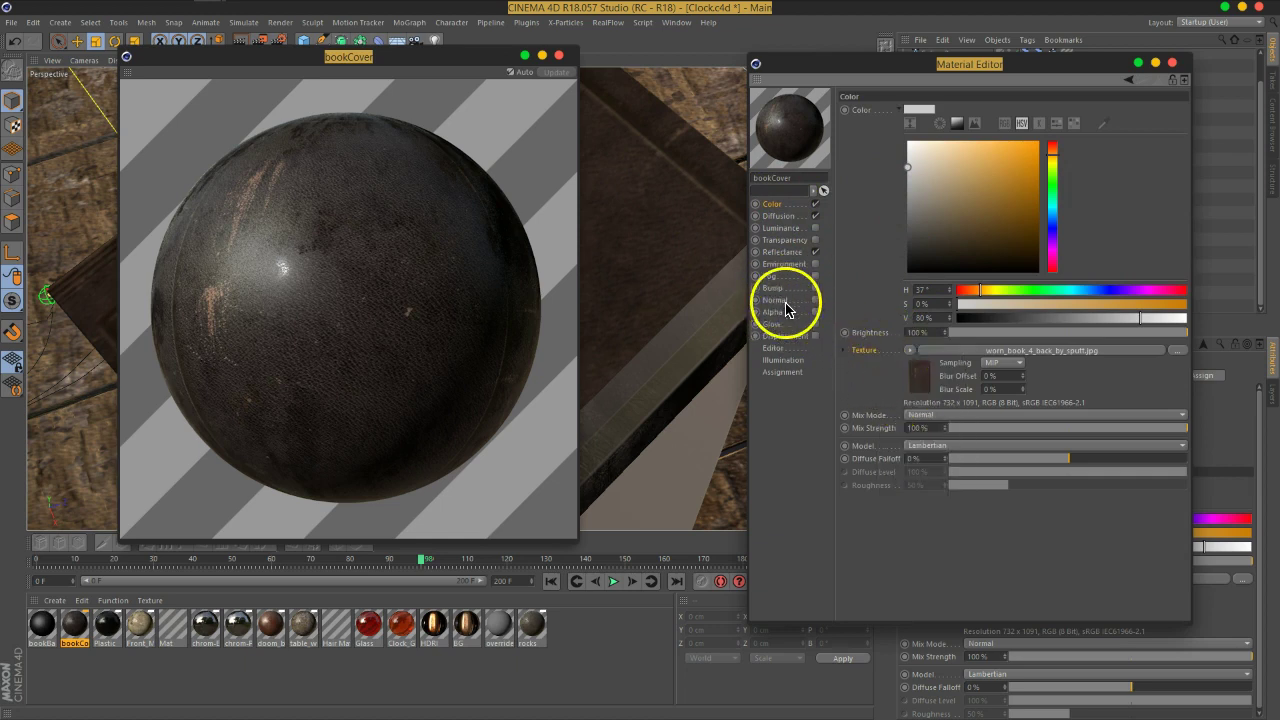
{"action": "left_click", "coordinate": [785, 302]}
{"action": "left_click", "coordinate": [815, 300]}
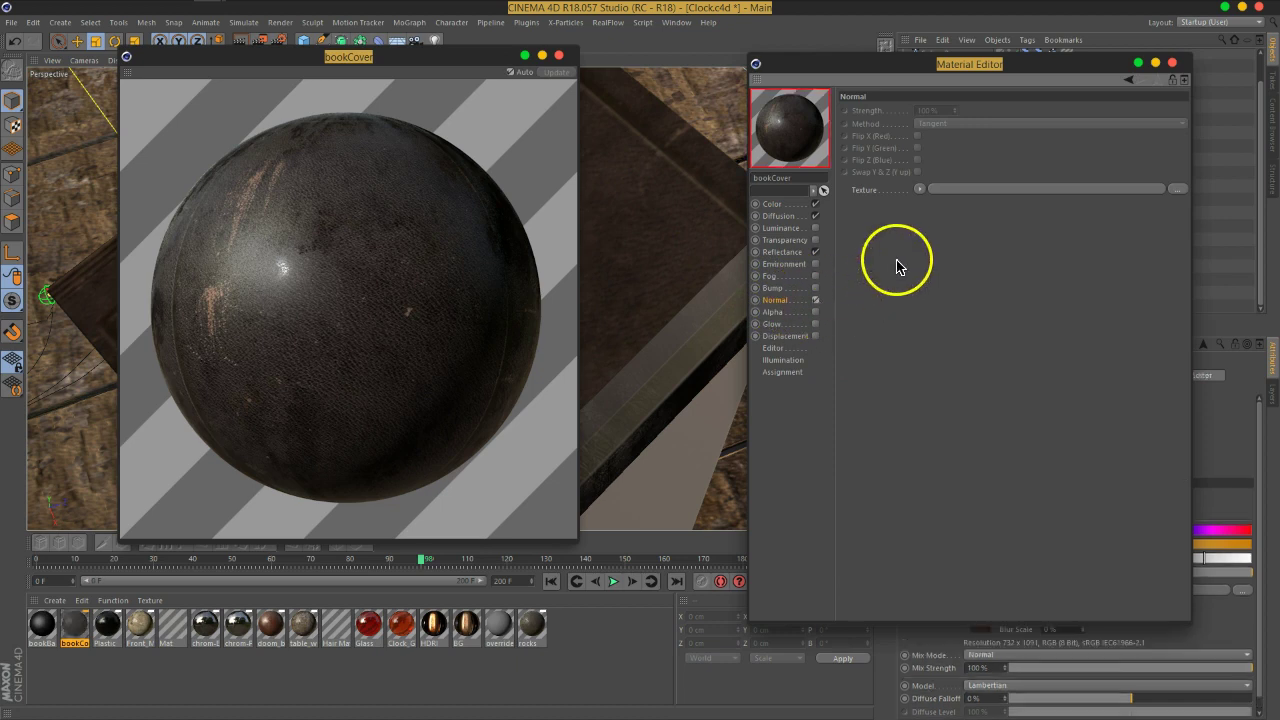
Load a Normalizer shader into bookCover's Normal texture and paste the copied worn book texture into it
{"action": "left_click", "coordinate": [918, 189]}
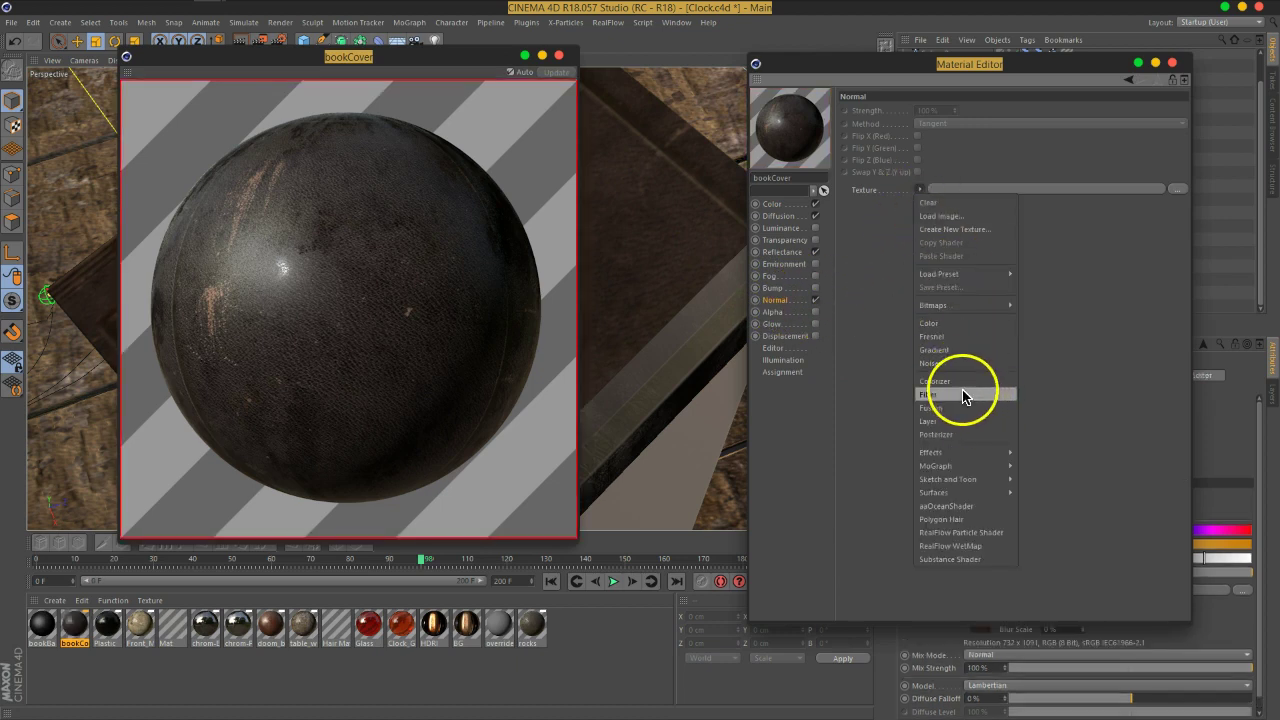
{"action": "mouse_move", "coordinate": [975, 452]}
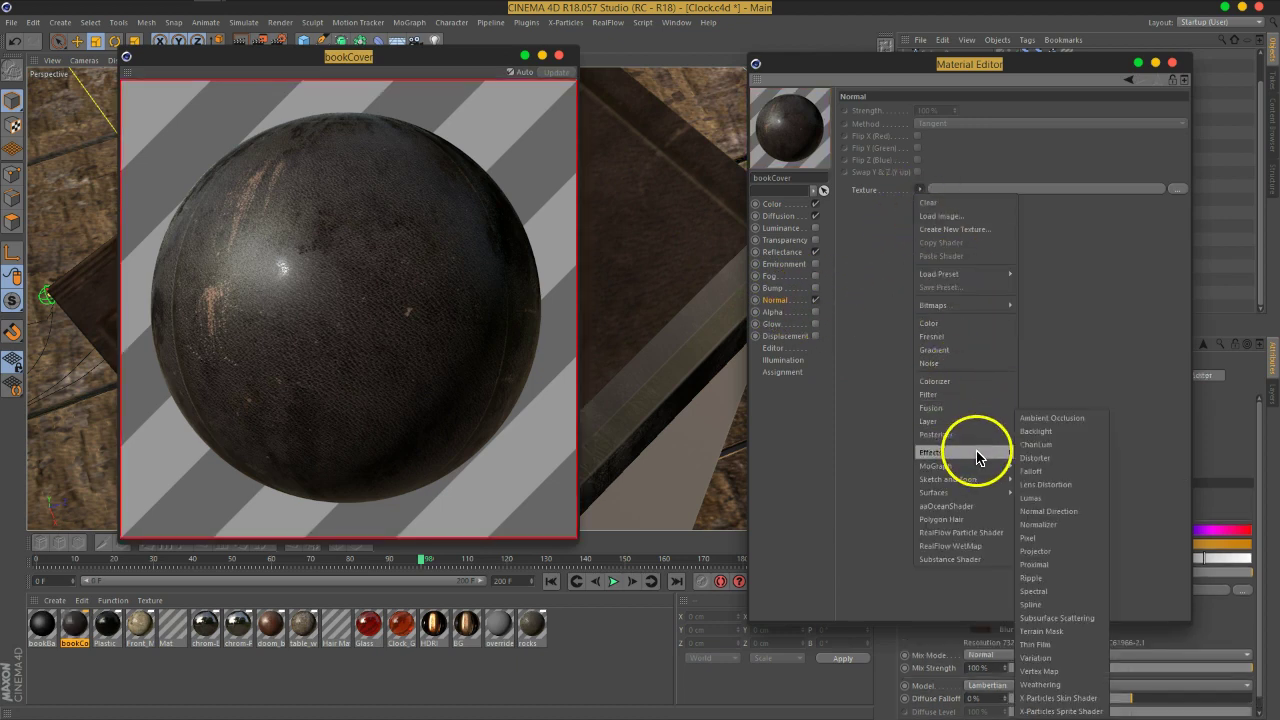
{"action": "left_click", "coordinate": [1055, 524]}
{"action": "right_click", "coordinate": [865, 207]}
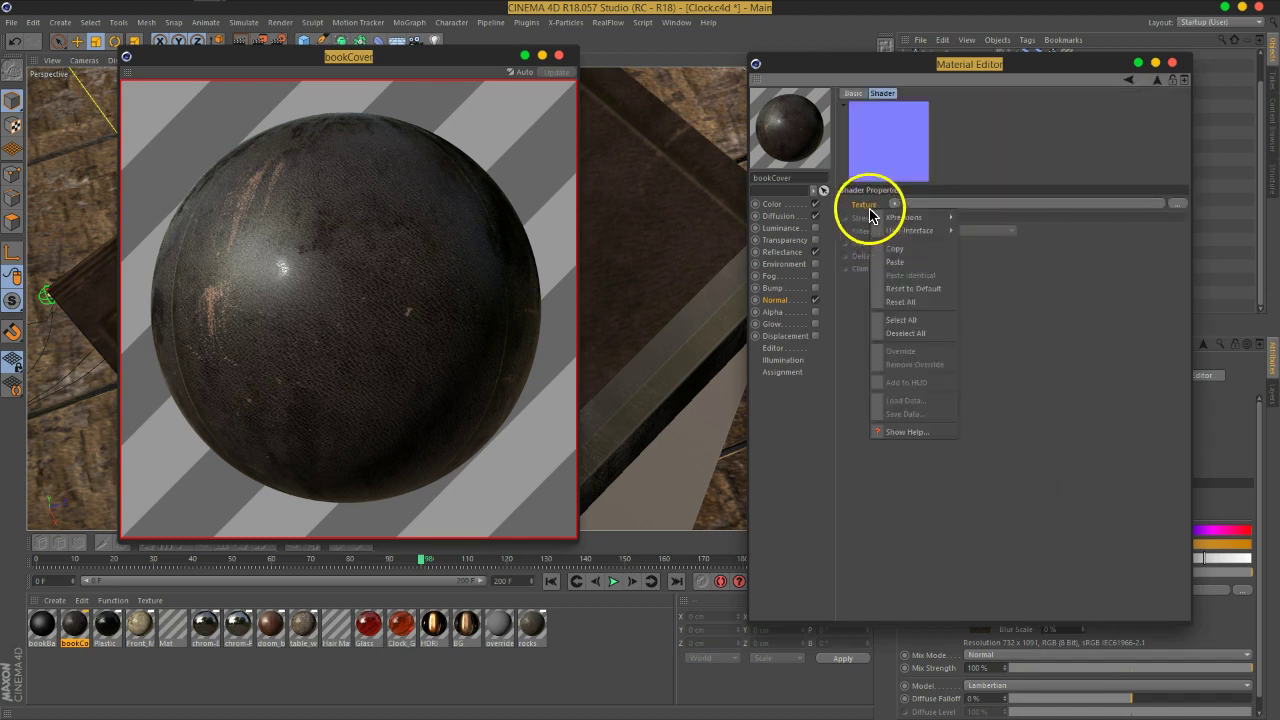
{"action": "left_click", "coordinate": [903, 264]}
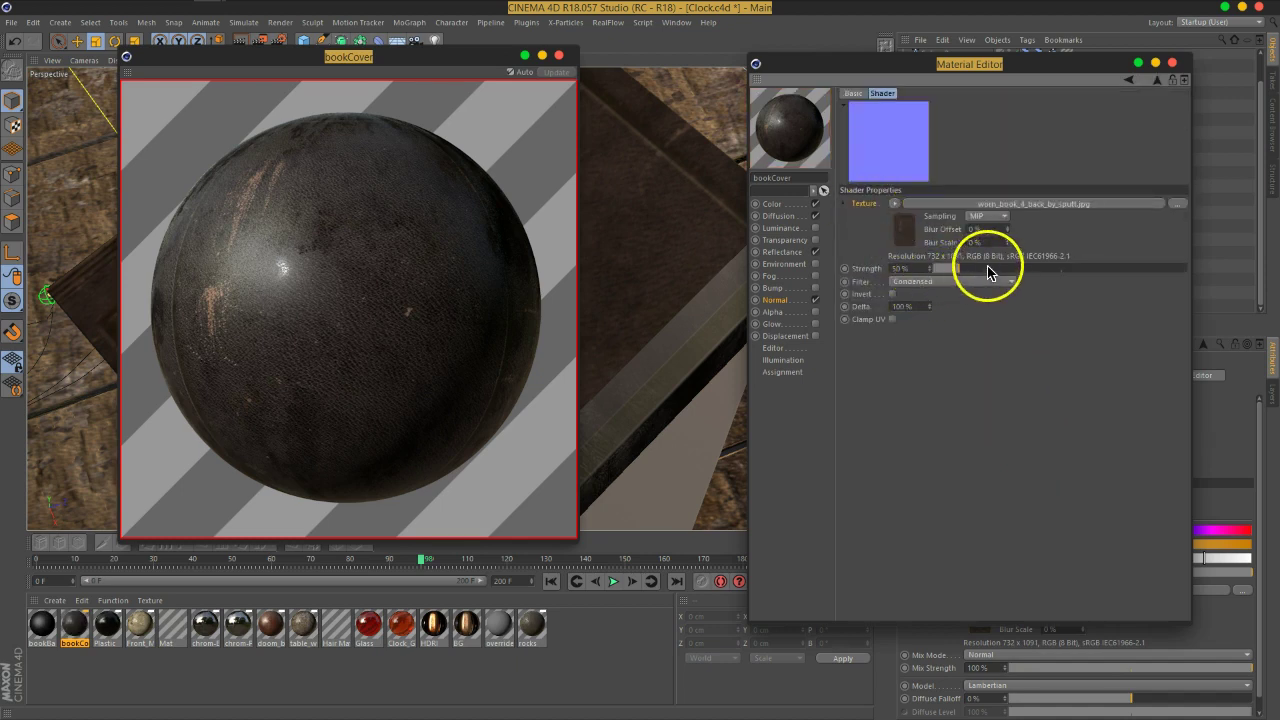
Set the Normalizer's filter to Sobel 4x, its strength to about 53% and its delta to 112%
{"action": "left_click", "coordinate": [963, 281]}
{"action": "left_click", "coordinate": [943, 325]}
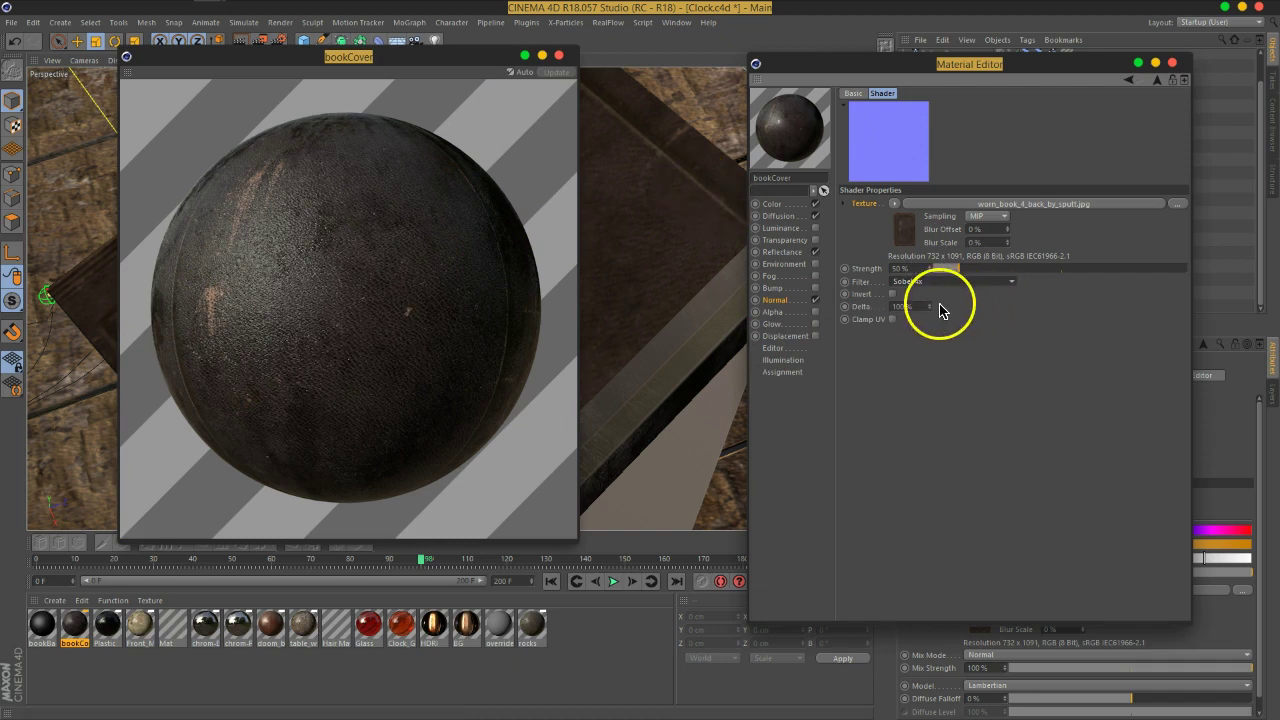
{"action": "left_click_drag", "start_coordinate": [966, 270], "coordinate": [1104, 271]}
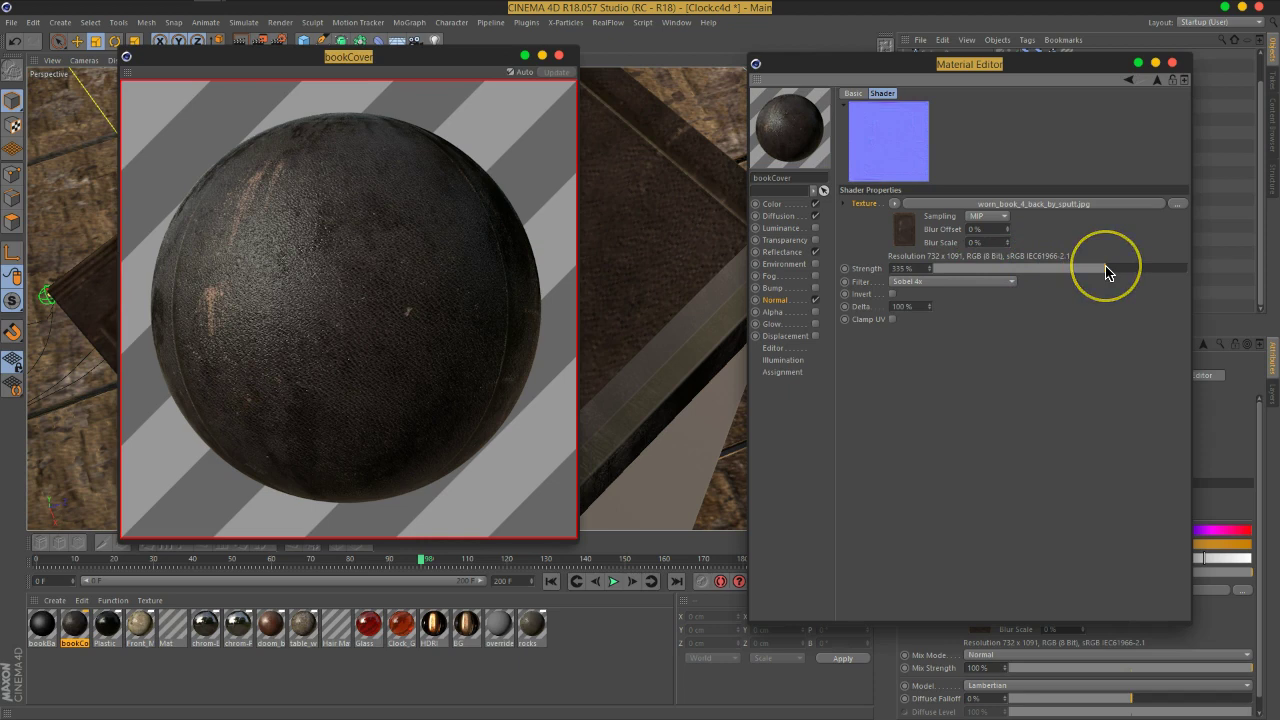
{"action": "left_click_drag", "start_coordinate": [1106, 272], "coordinate": [996, 276]}
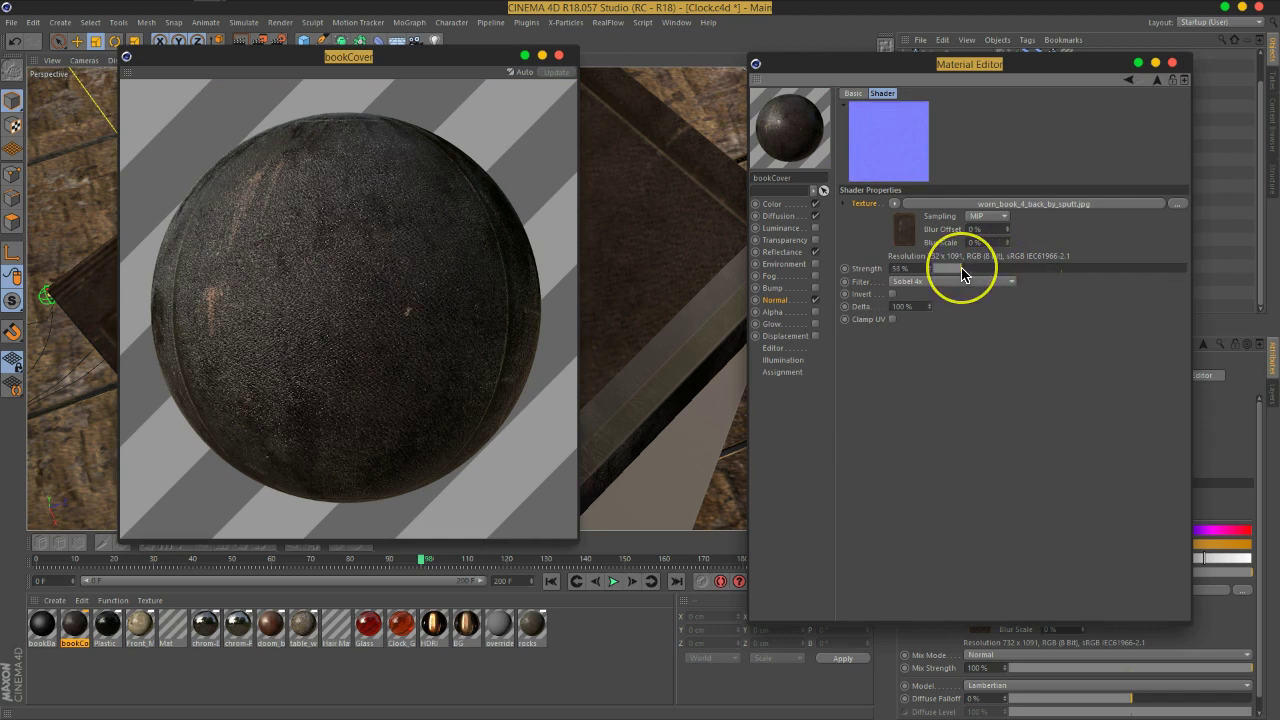
{"action": "left_click_drag", "start_coordinate": [962, 276], "coordinate": [932, 350]}
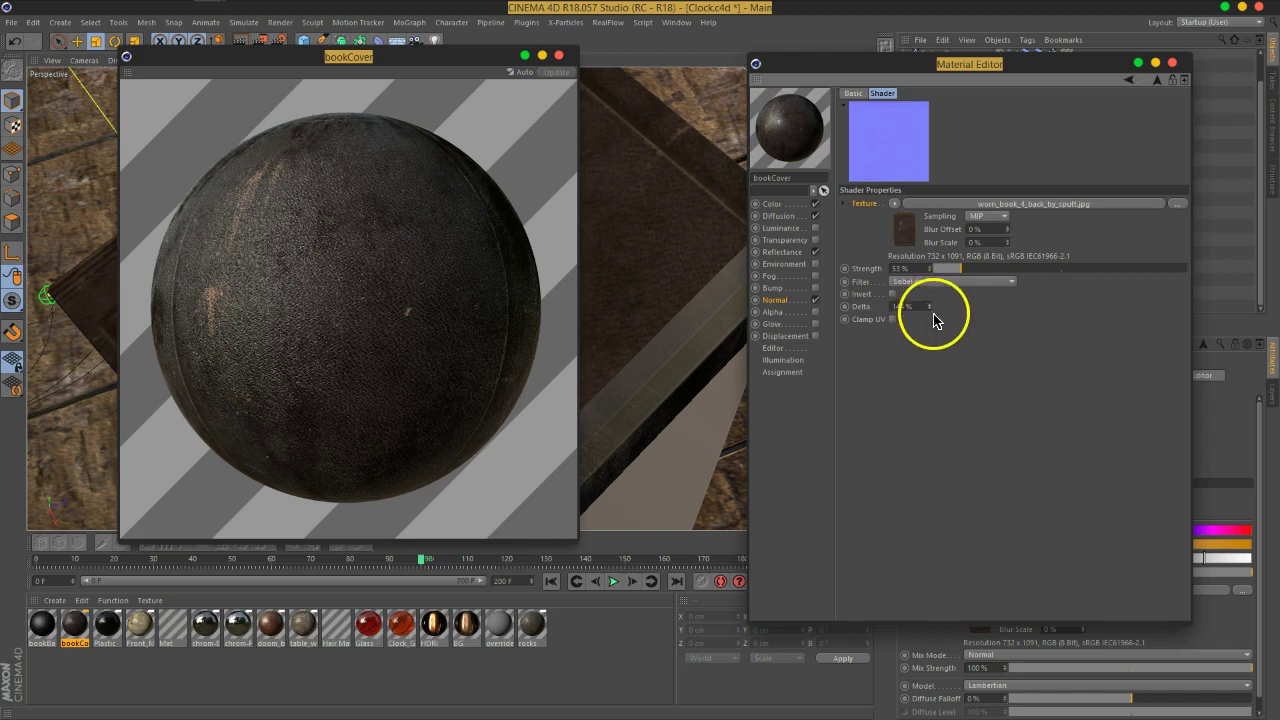
Enlarge the Normalizer preview, raise the strength to 272% and invert the normal map, checking the relief on the book cover
{"action": "right_click", "coordinate": [905, 212]}
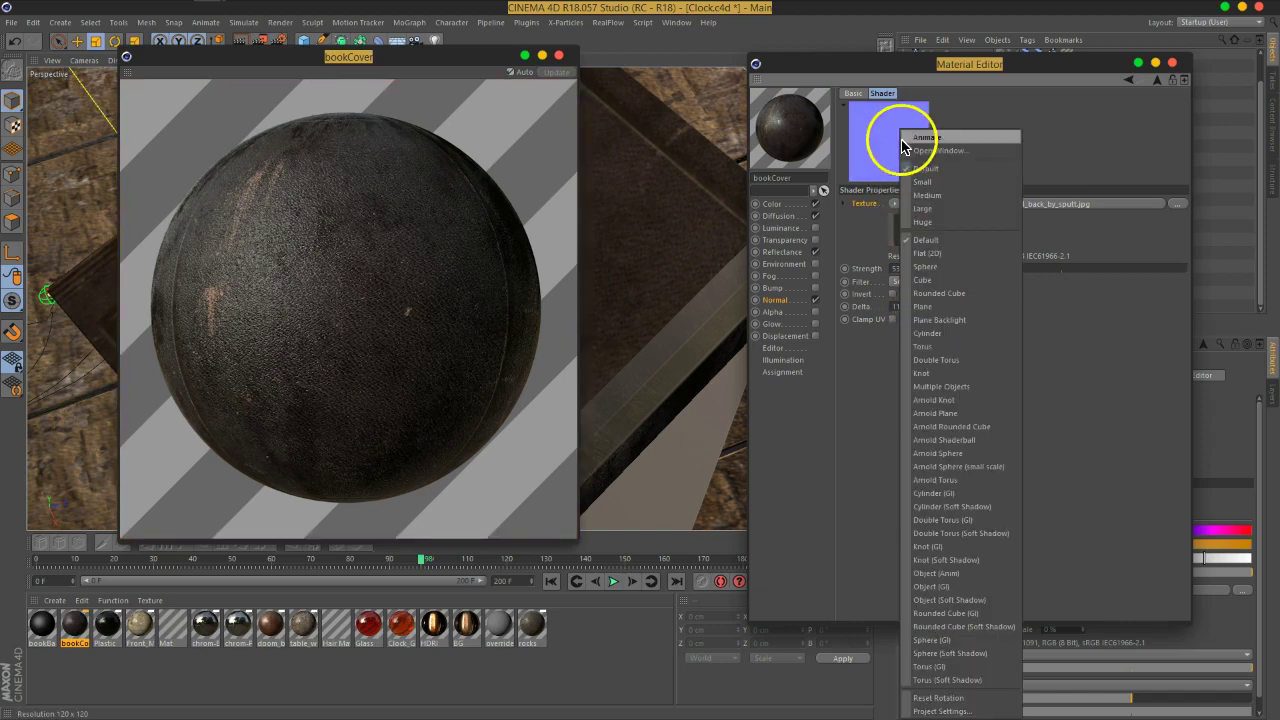
{"action": "left_click", "coordinate": [933, 222]}
{"action": "left_click_drag", "start_coordinate": [955, 296], "coordinate": [1072, 297]}
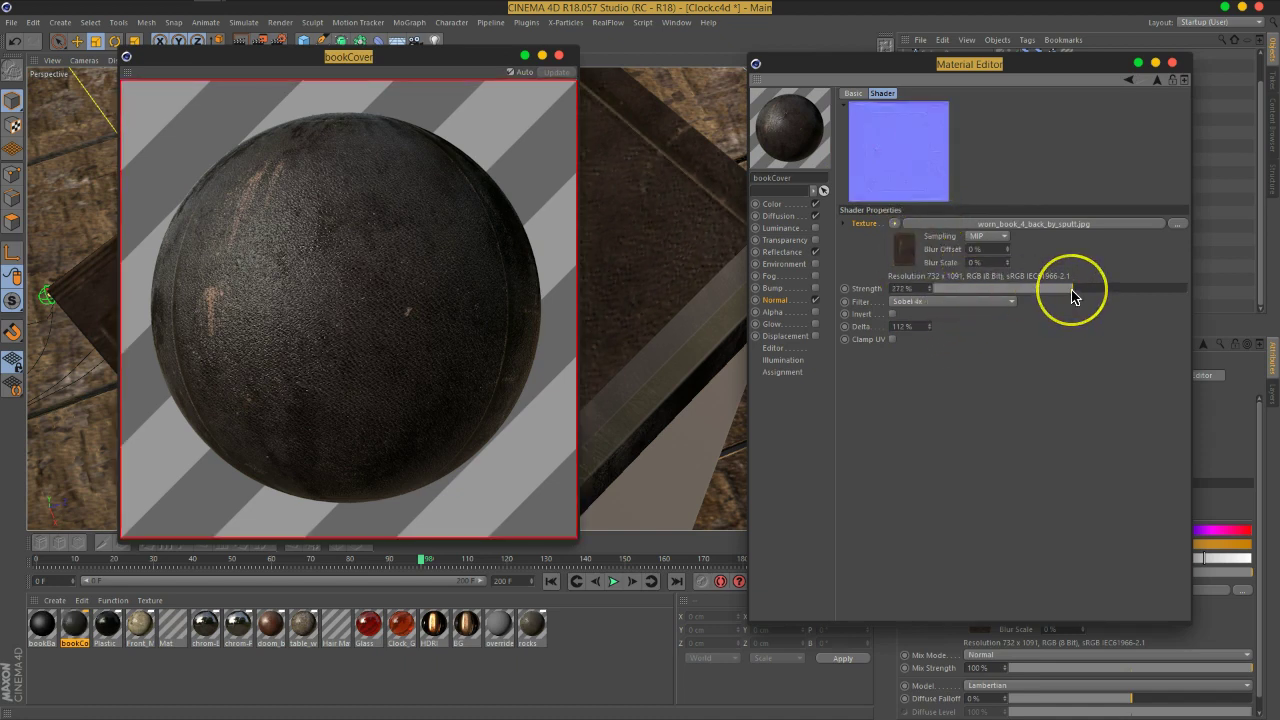
{"action": "left_click", "coordinate": [893, 314]}
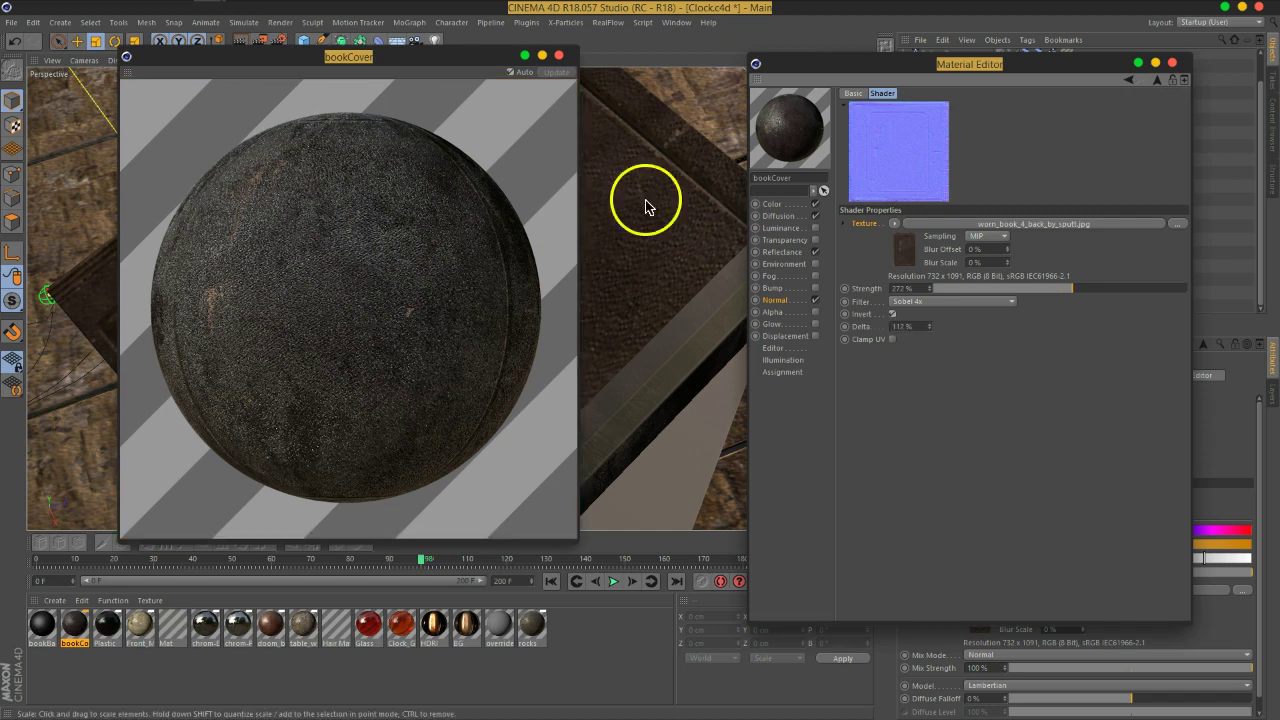
{"action": "left_click_drag", "start_coordinate": [441, 58], "coordinate": [345, 538]}
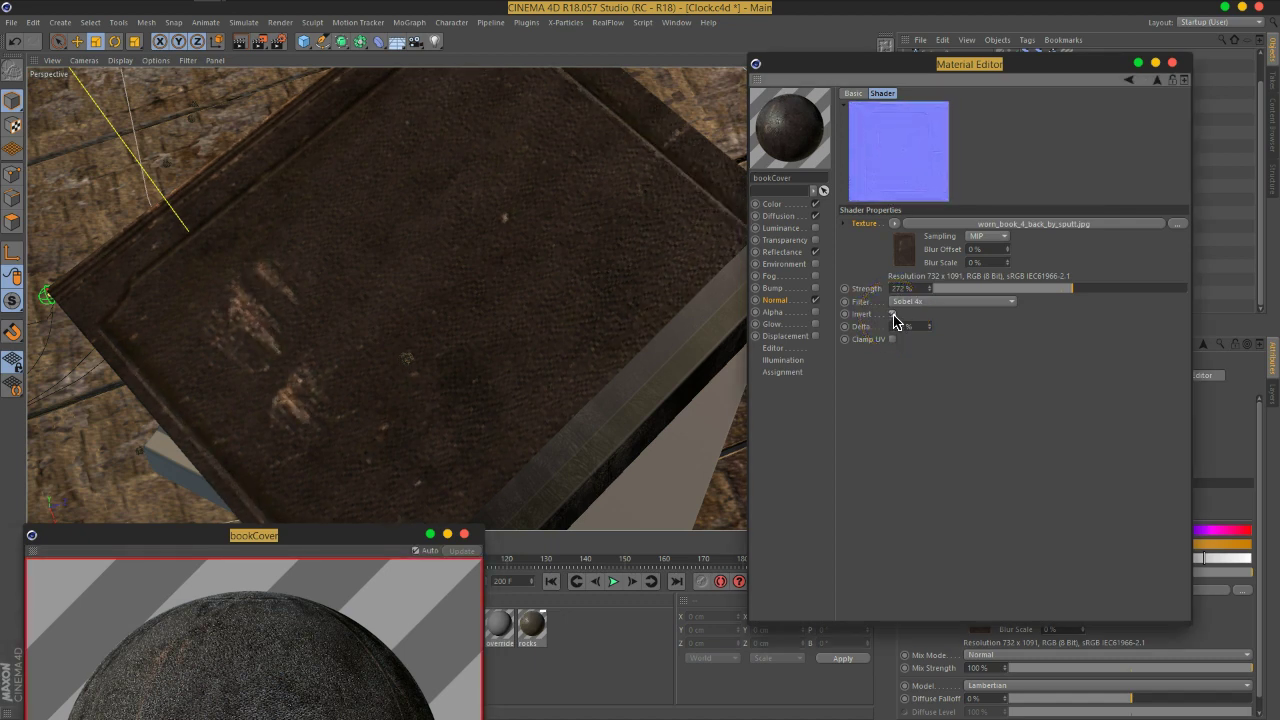
{"action": "left_click_drag", "start_coordinate": [640, 372], "coordinate": [642, 248], "text": "alt"}
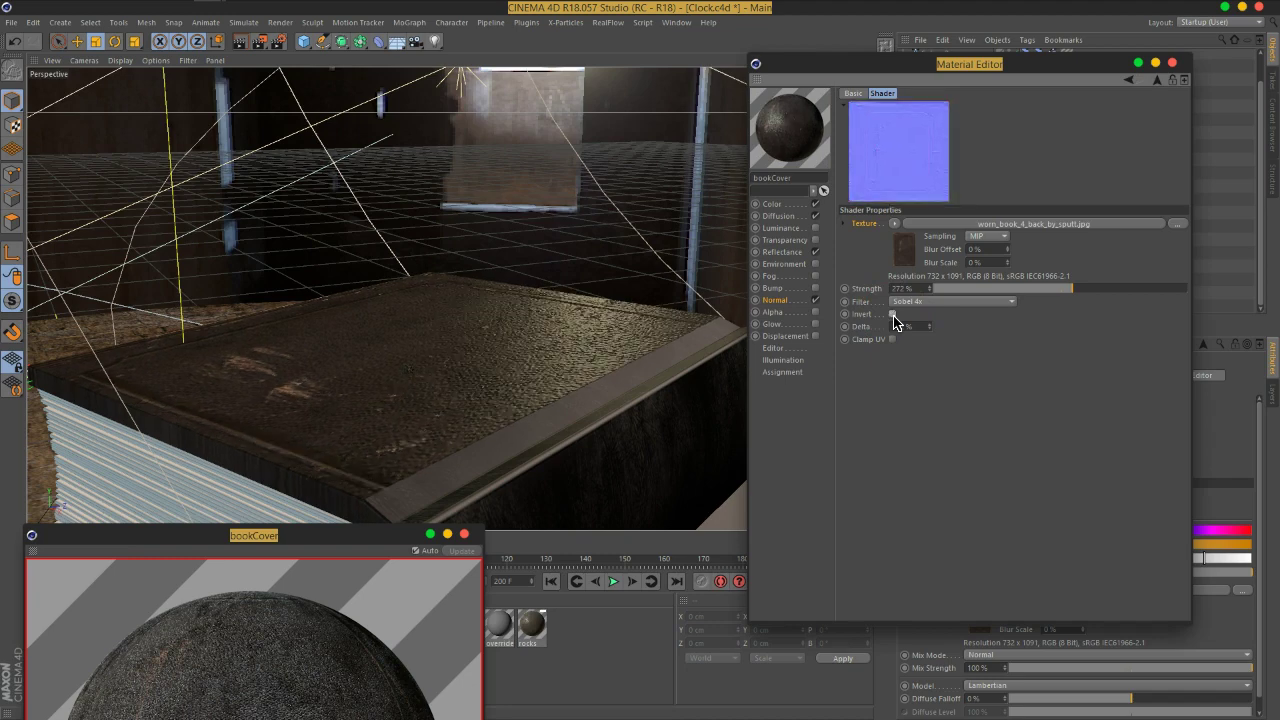
{"action": "mouse_move", "coordinate": [476, 336]}
{"action": "left_mouse_down", "text": "alt"}
{"action": "mouse_move", "coordinate": [503, 391]}
{"action": "mouse_move", "coordinate": [629, 414]}
{"action": "mouse_move", "coordinate": [497, 437]}
{"action": "mouse_move", "coordinate": [646, 429]}
{"action": "mouse_move", "coordinate": [537, 263]}
{"action": "mouse_move", "coordinate": [526, 329]}
{"action": "mouse_move", "coordinate": [540, 297]}
{"action": "mouse_move", "coordinate": [457, 383]}
{"action": "mouse_move", "coordinate": [521, 314]}
{"action": "mouse_move", "coordinate": [503, 306]}
{"action": "mouse_move", "coordinate": [603, 240]}
{"action": "mouse_move", "coordinate": [490, 257]}
{"action": "mouse_move", "coordinate": [266, 251]}
{"action": "mouse_move", "coordinate": [523, 266]}
{"action": "mouse_move", "coordinate": [469, 296]}
{"action": "mouse_move", "coordinate": [333, 212]}
{"action": "mouse_move", "coordinate": [434, 234]}
{"action": "mouse_move", "coordinate": [471, 266]}
{"action": "left_mouse_up", "text": "alt"}
{"action": "left_click_drag", "start_coordinate": [259, 41], "coordinate": [303, 67]}
{"action": "left_click_drag", "start_coordinate": [445, 191], "coordinate": [259, 355]}
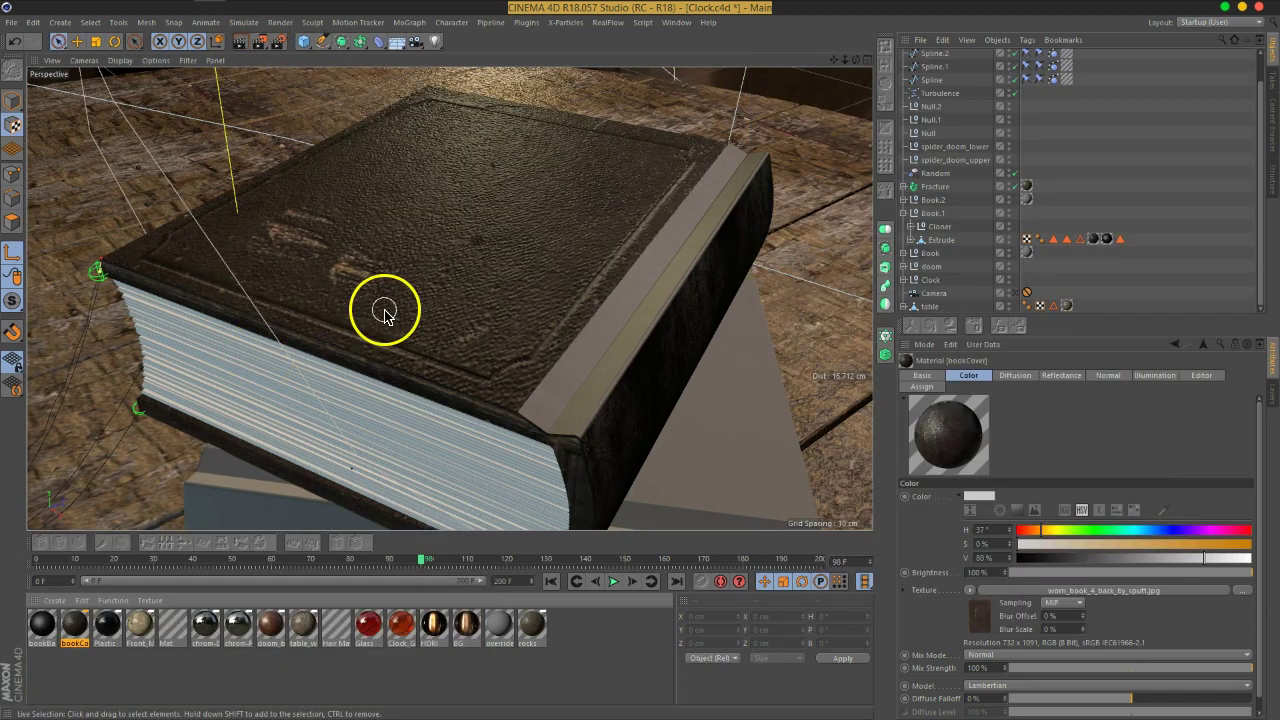
Open the bookBack material and replace its default specular reflectance layer with a GGX layer
{"action": "double_click", "coordinate": [43, 627]}
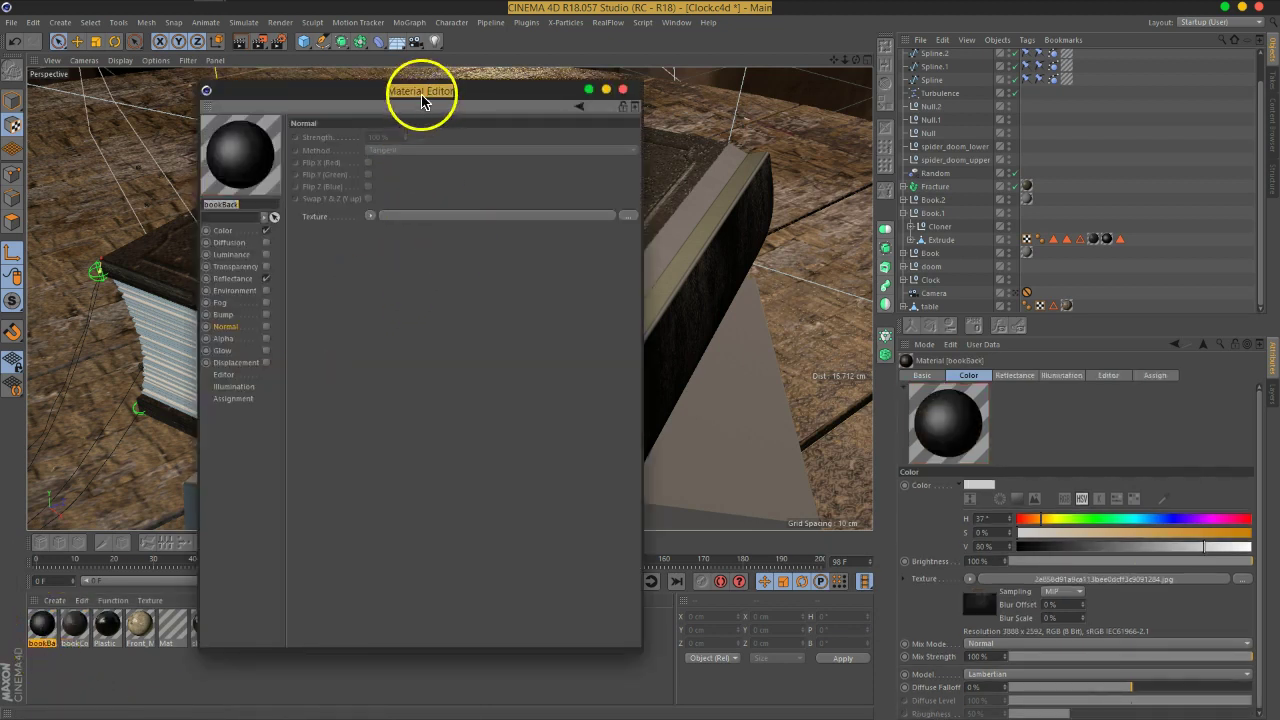
{"action": "left_click_drag", "start_coordinate": [421, 100], "coordinate": [741, 100]}
{"action": "left_click", "coordinate": [560, 245]}
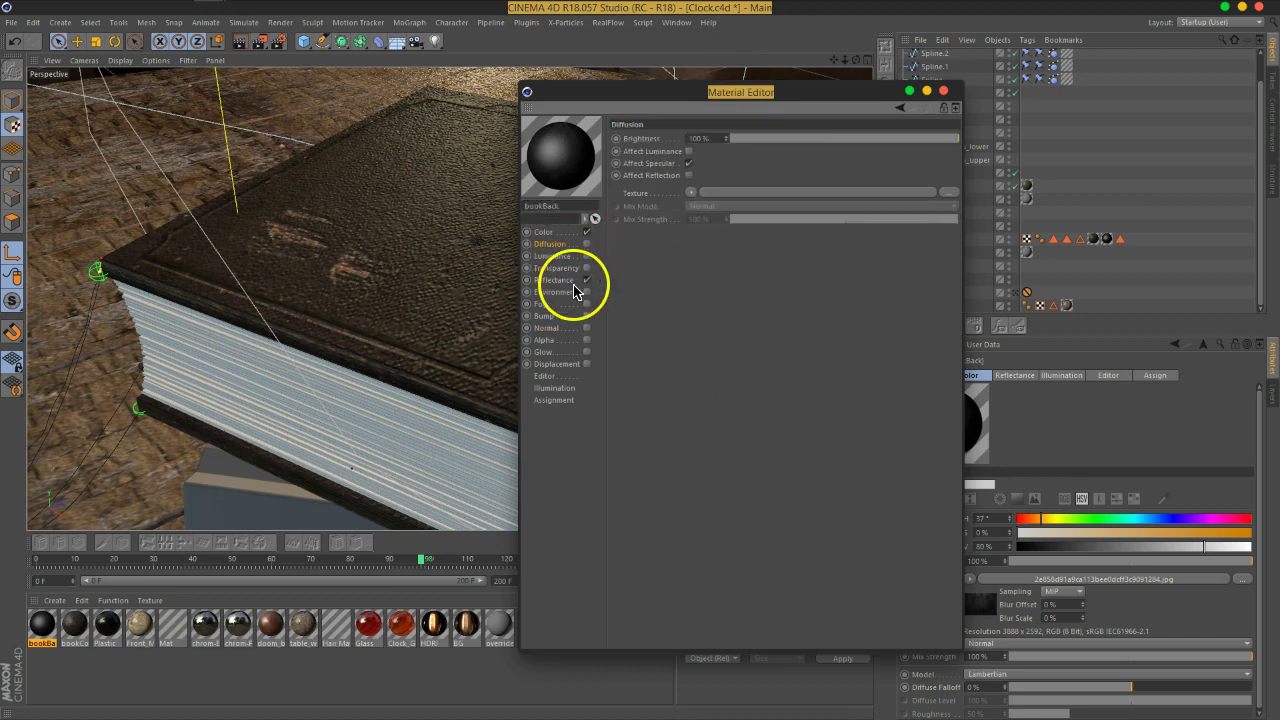
{"action": "left_click", "coordinate": [553, 280]}
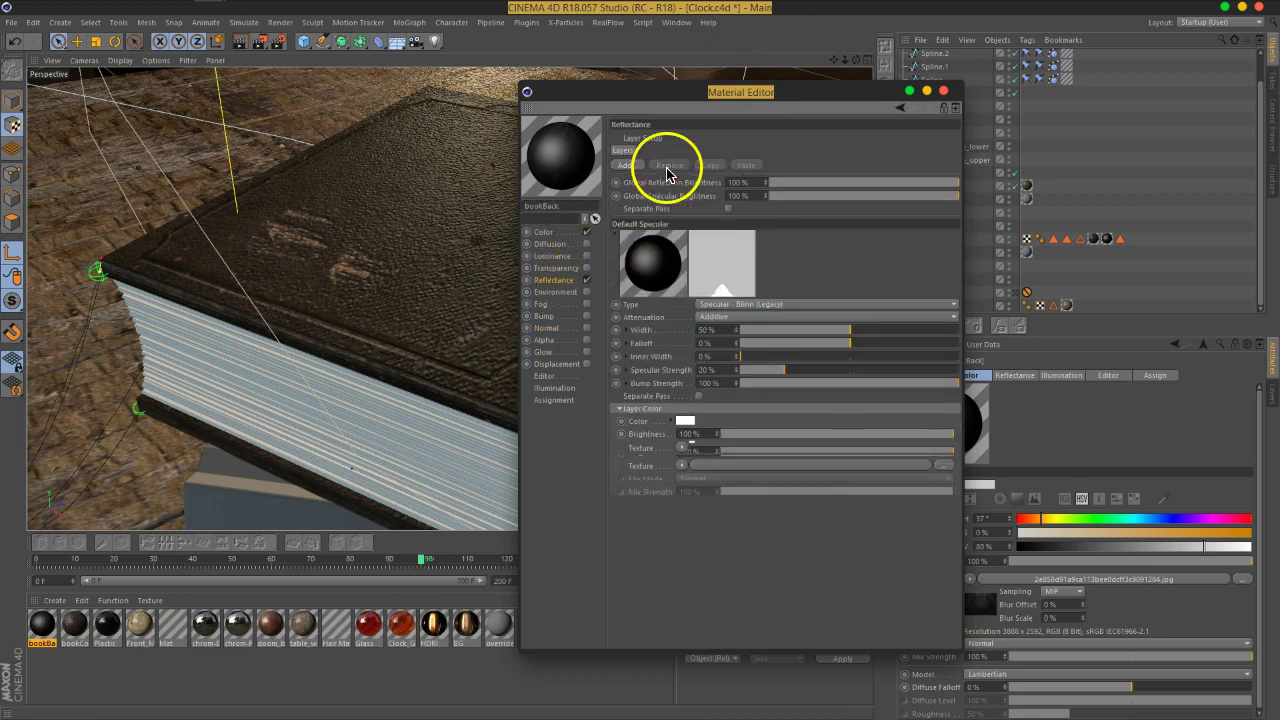
{"action": "left_click", "coordinate": [667, 166]}
{"action": "left_click", "coordinate": [629, 167]}
{"action": "left_click", "coordinate": [677, 194]}
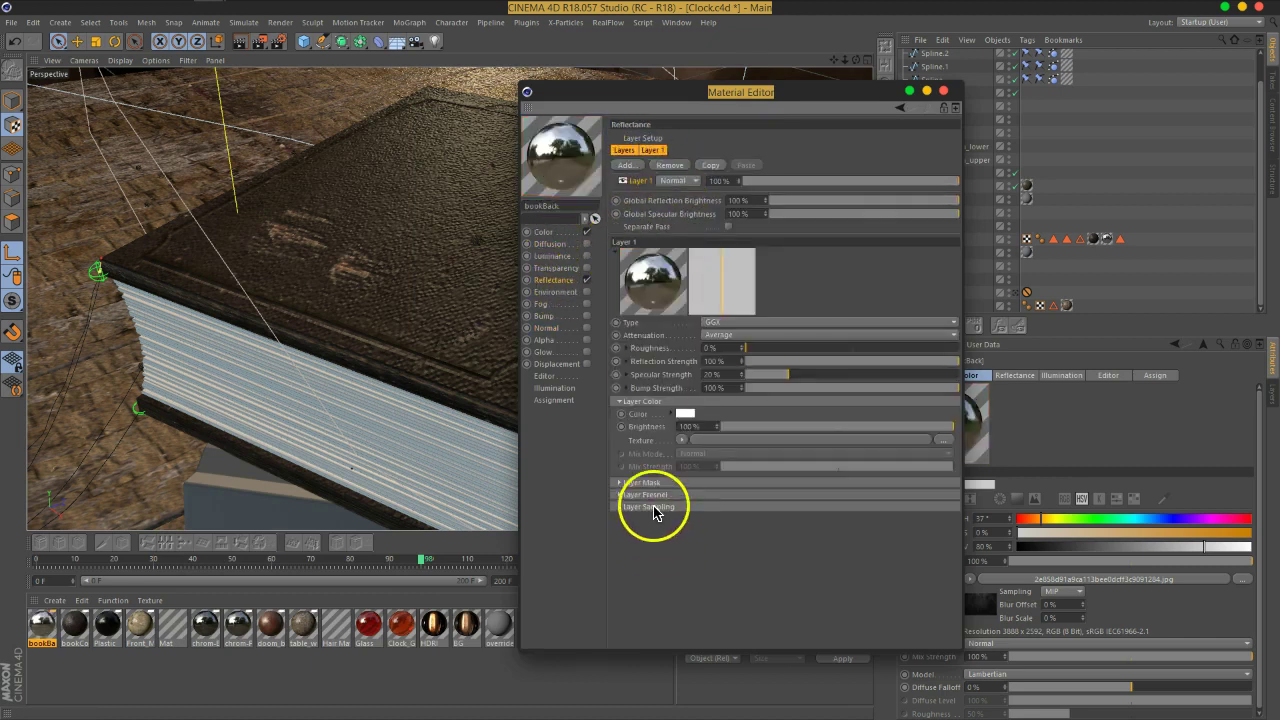
Give bookBack's GGX layer a Dielectric Fresnel and a roughness of about 44%
{"action": "left_click", "coordinate": [658, 496]}
{"action": "left_click", "coordinate": [672, 510]}
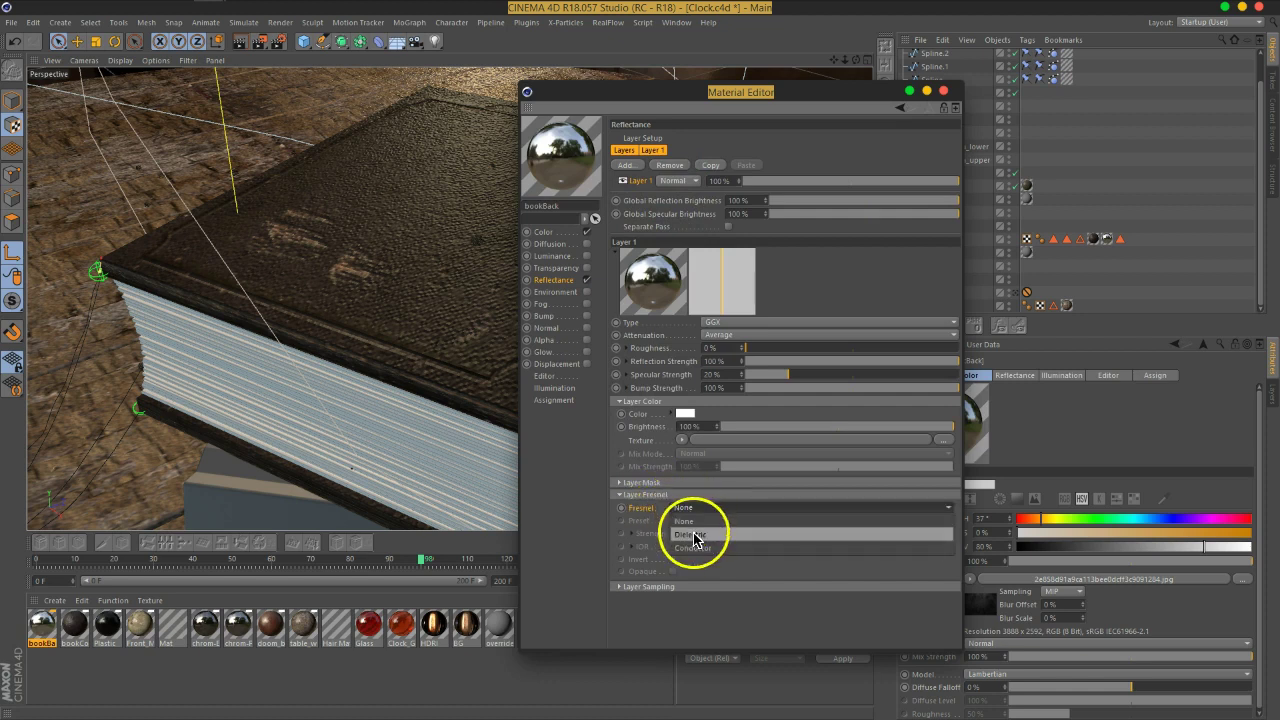
{"action": "left_click", "coordinate": [690, 524]}
{"action": "left_click", "coordinate": [687, 494]}
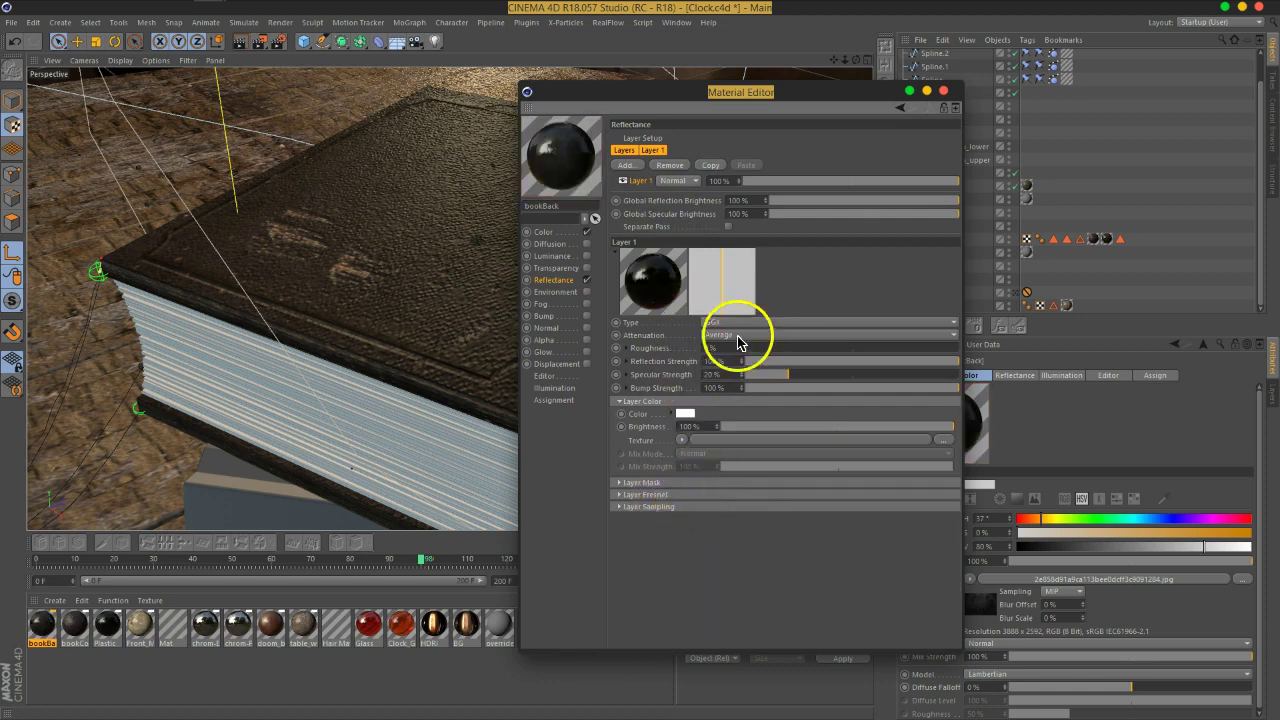
{"action": "left_click_drag", "start_coordinate": [753, 352], "coordinate": [845, 356]}
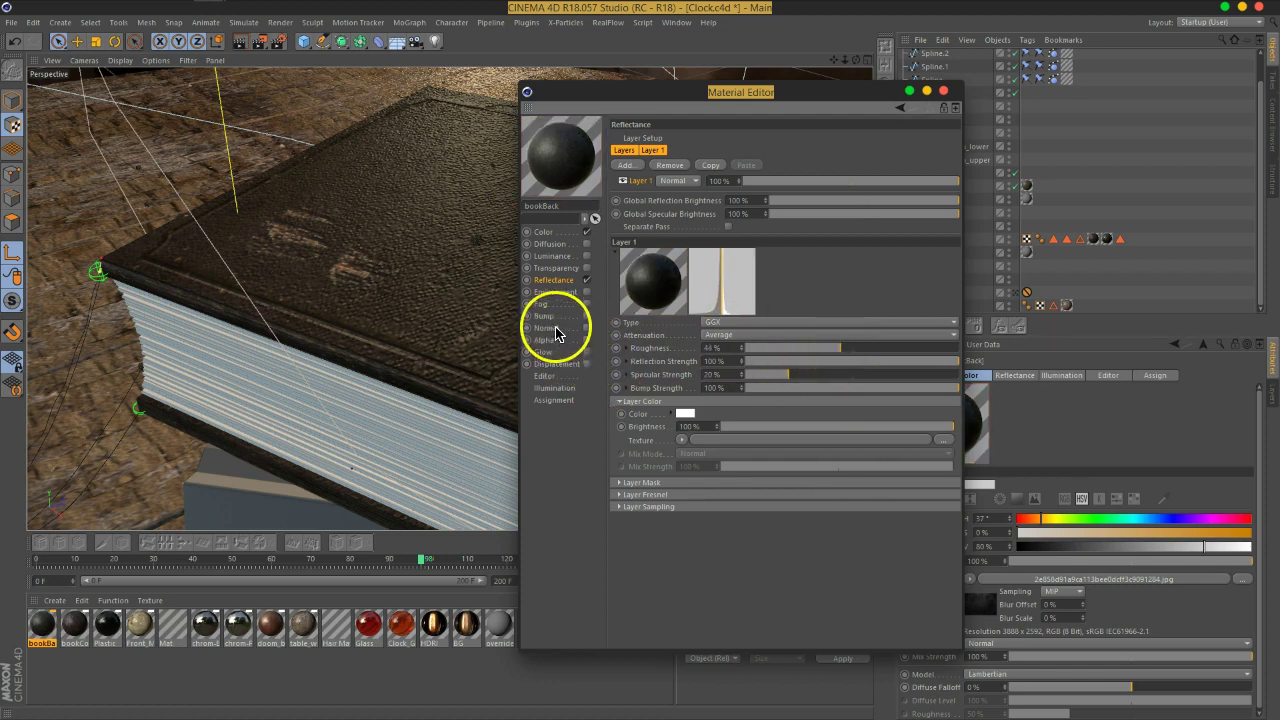
Enable bookBack's Bump channel with a Noise shader at 30% global scale and close the material
{"action": "left_click", "coordinate": [591, 331]}
{"action": "left_click", "coordinate": [585, 317]}
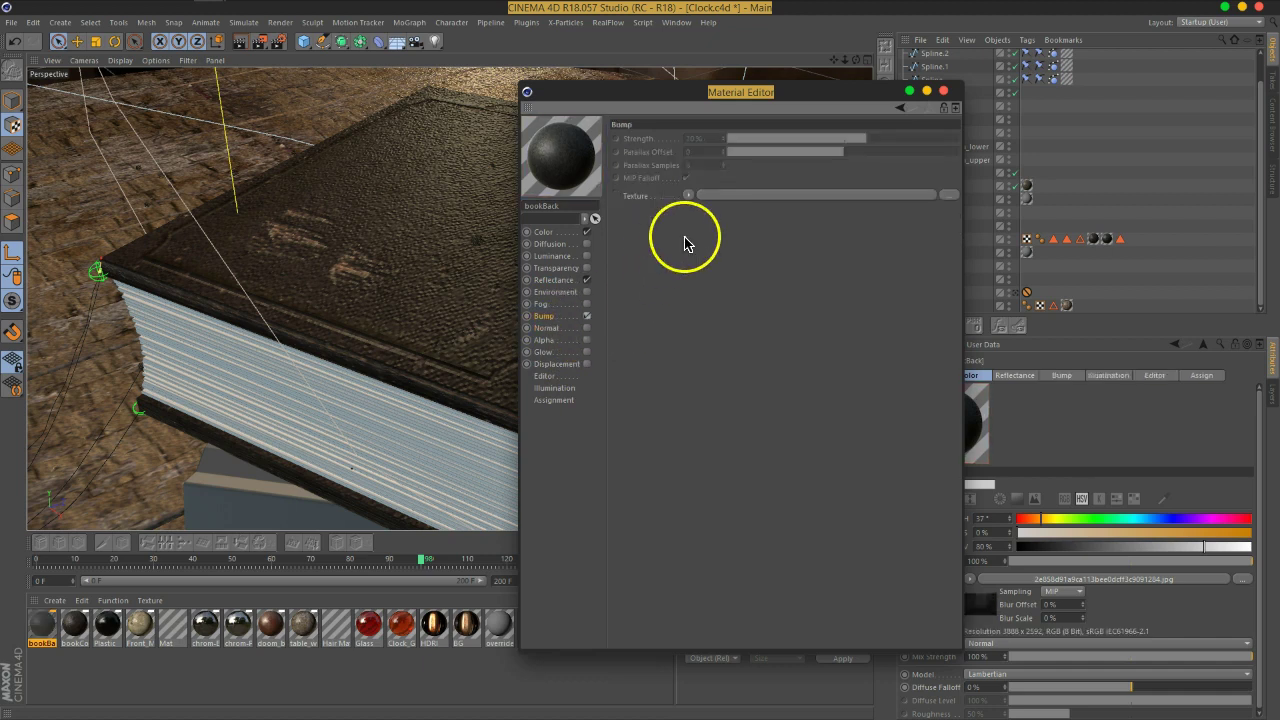
{"action": "left_click", "coordinate": [689, 196]}
{"action": "left_click", "coordinate": [712, 369]}
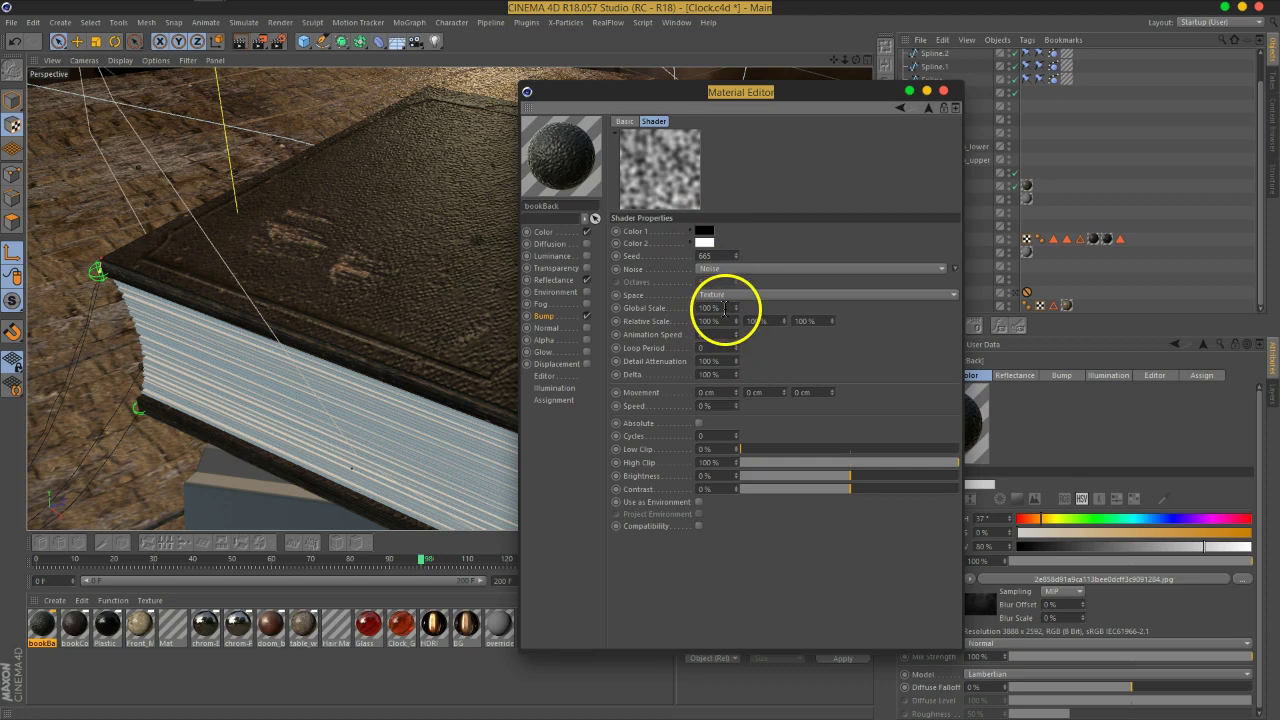
{"action": "type", "text": "30"}
{"action": "key", "text": "Return"}
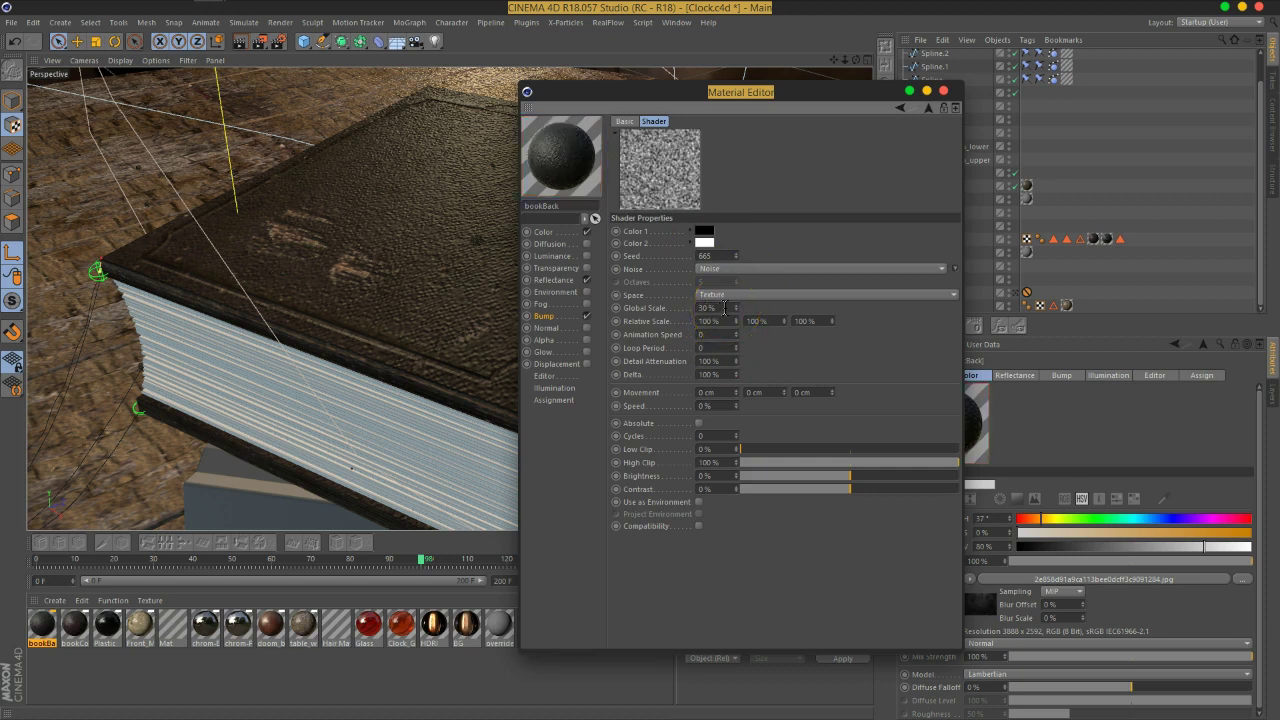
{"action": "left_click", "coordinate": [943, 91]}
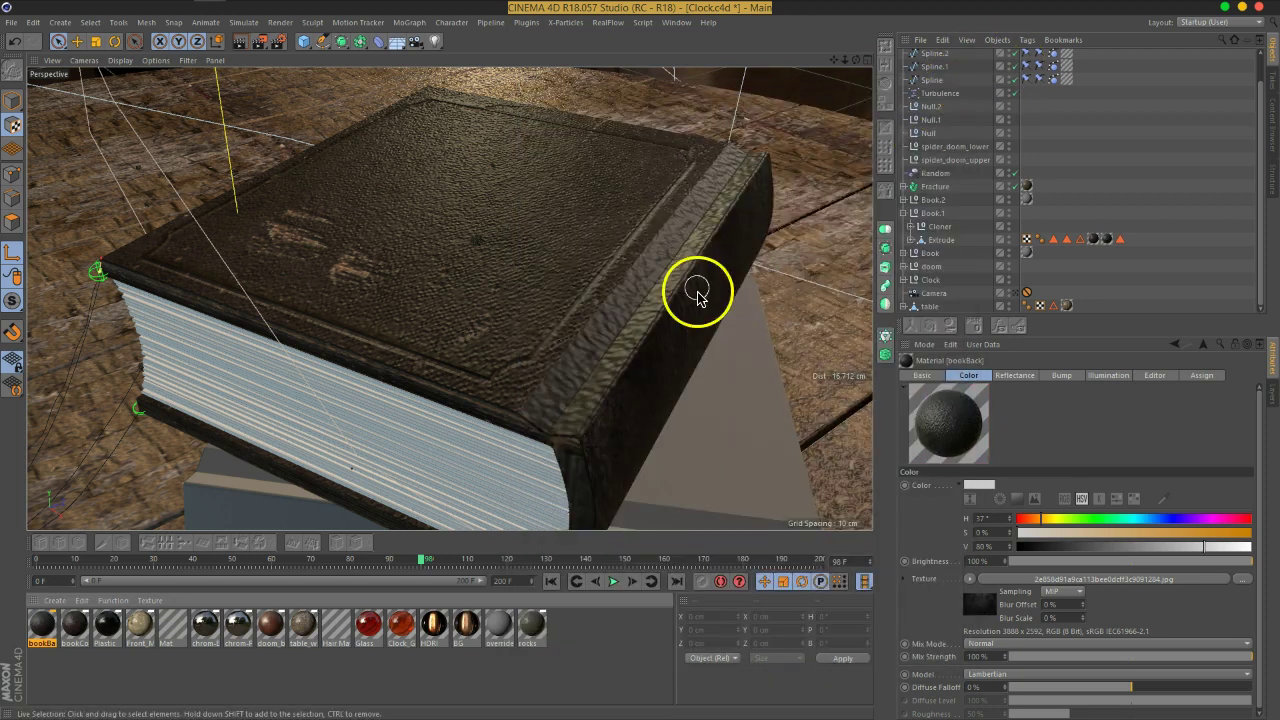
Create a new material for the book pages and color it warm light grey with about 8.6% saturation and 72.6% value
{"action": "mouse_move", "coordinate": [854, 62]}
{"action": "left_mouse_down"}
{"action": "mouse_move", "coordinate": [783, 40]}
{"action": "mouse_move", "coordinate": [857, 40]}
{"action": "mouse_move", "coordinate": [857, 60]}
{"action": "left_mouse_up"}
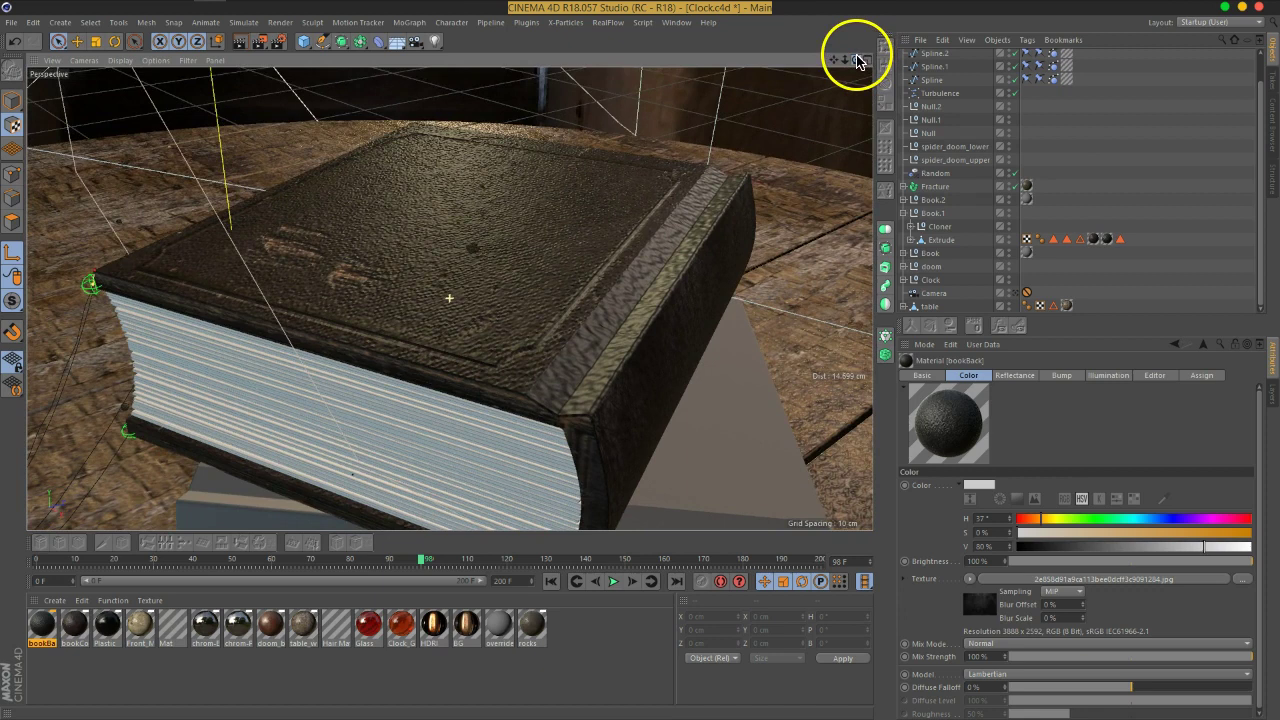
{"action": "scroll", "coordinate": [649, 220], "scroll_direction": "down", "scroll_amount": 3}
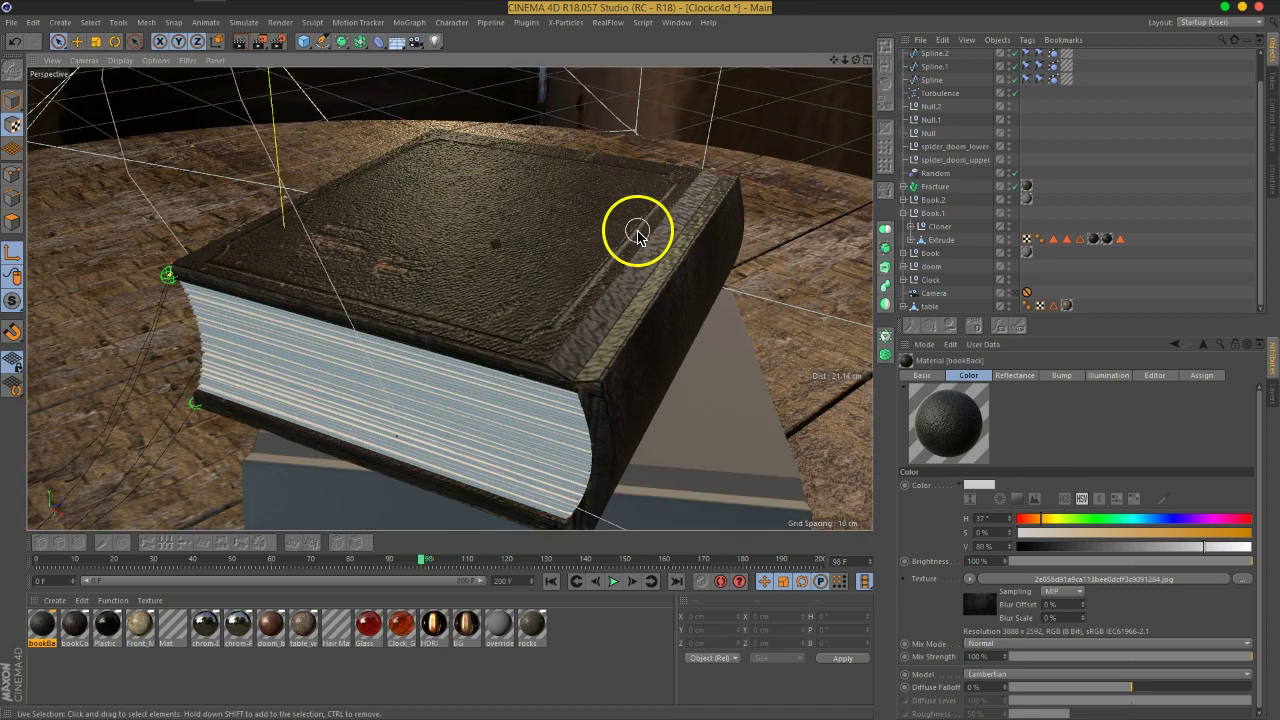
{"action": "double_click", "coordinate": [565, 645]}
{"action": "double_click", "coordinate": [41, 624]}
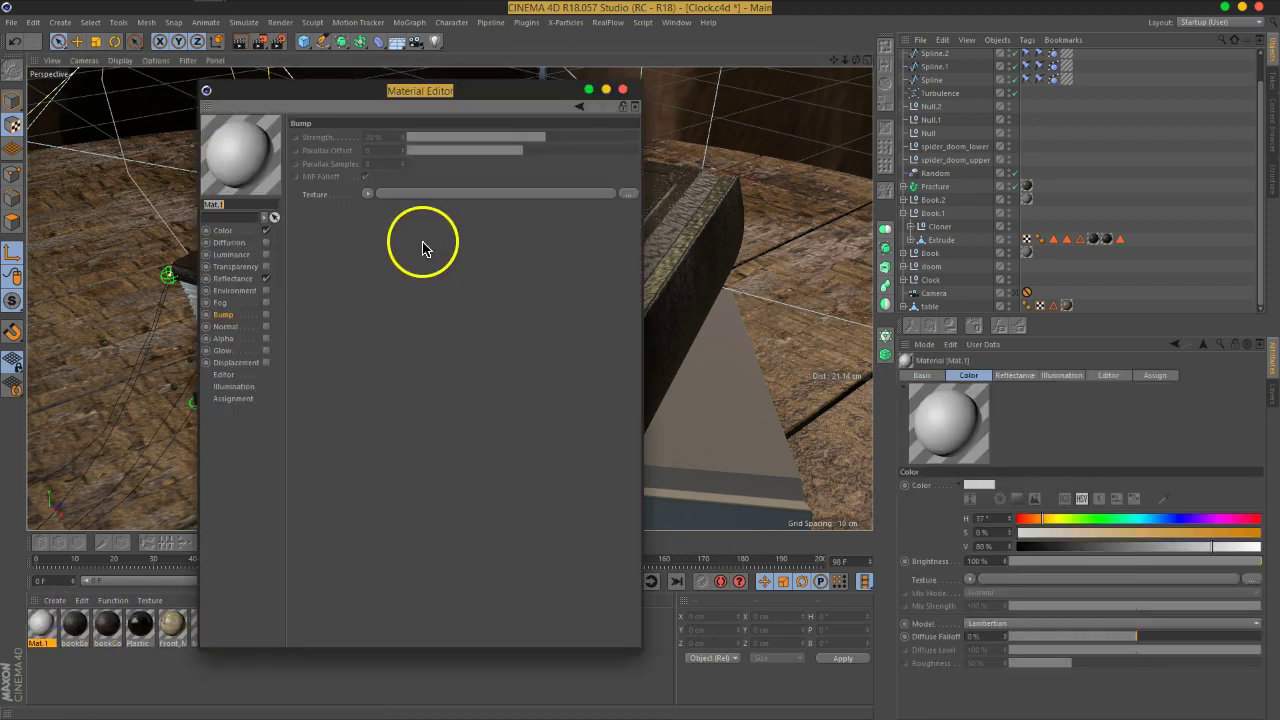
{"action": "left_click", "coordinate": [224, 229]}
{"action": "left_click", "coordinate": [380, 212]}
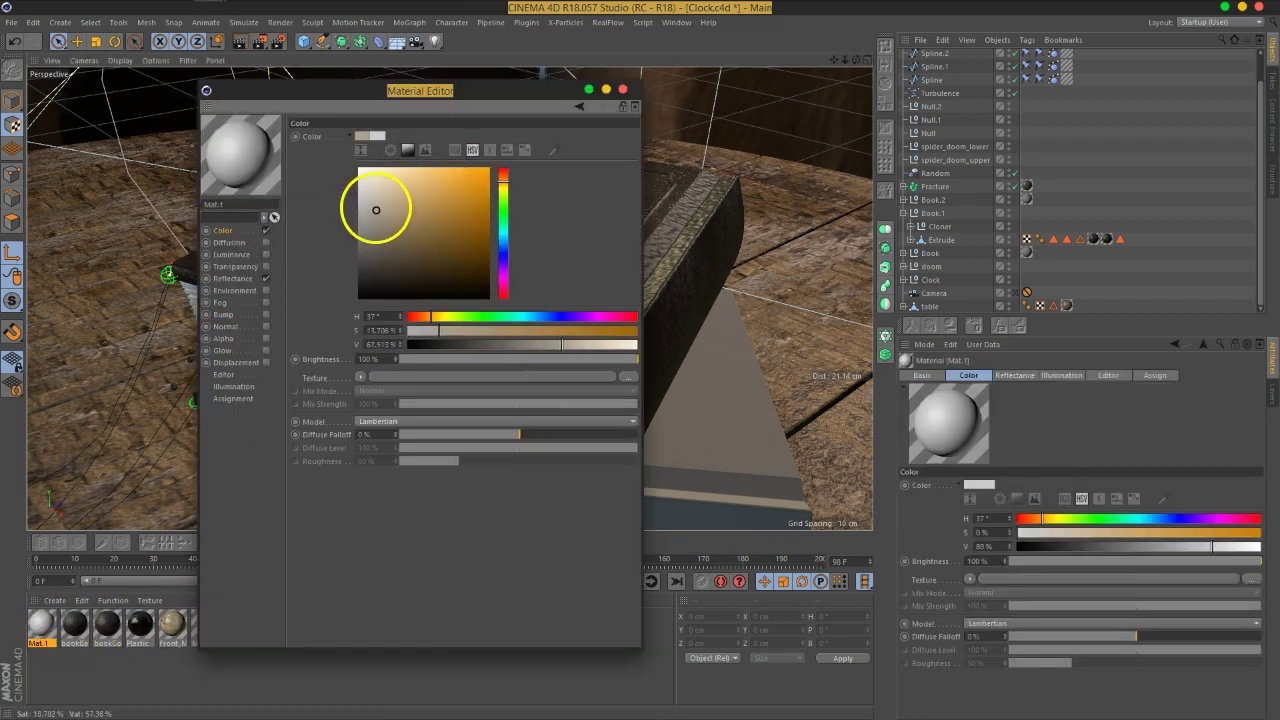
Enable the new material's Diffusion with BW3.png, without copying the image to the project, at 47% mix strength
{"action": "left_click", "coordinate": [266, 242]}
{"action": "left_click", "coordinate": [540, 192]}
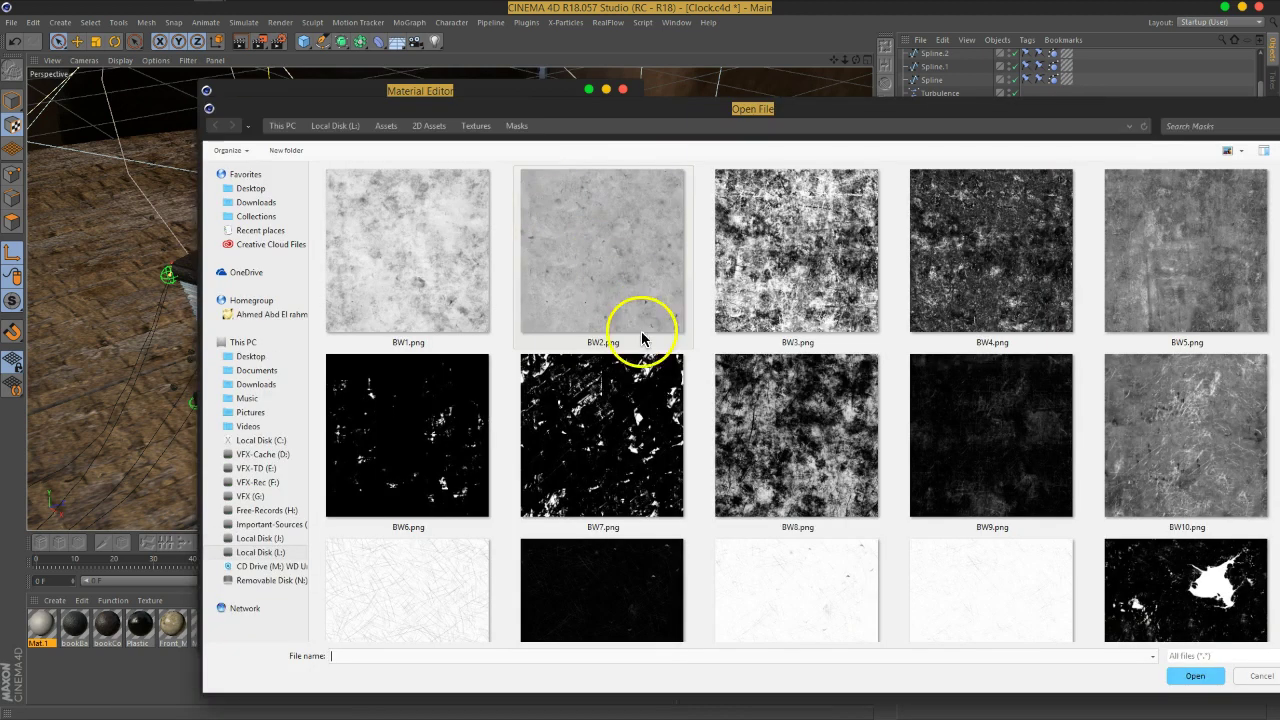
{"action": "double_click", "coordinate": [808, 267]}
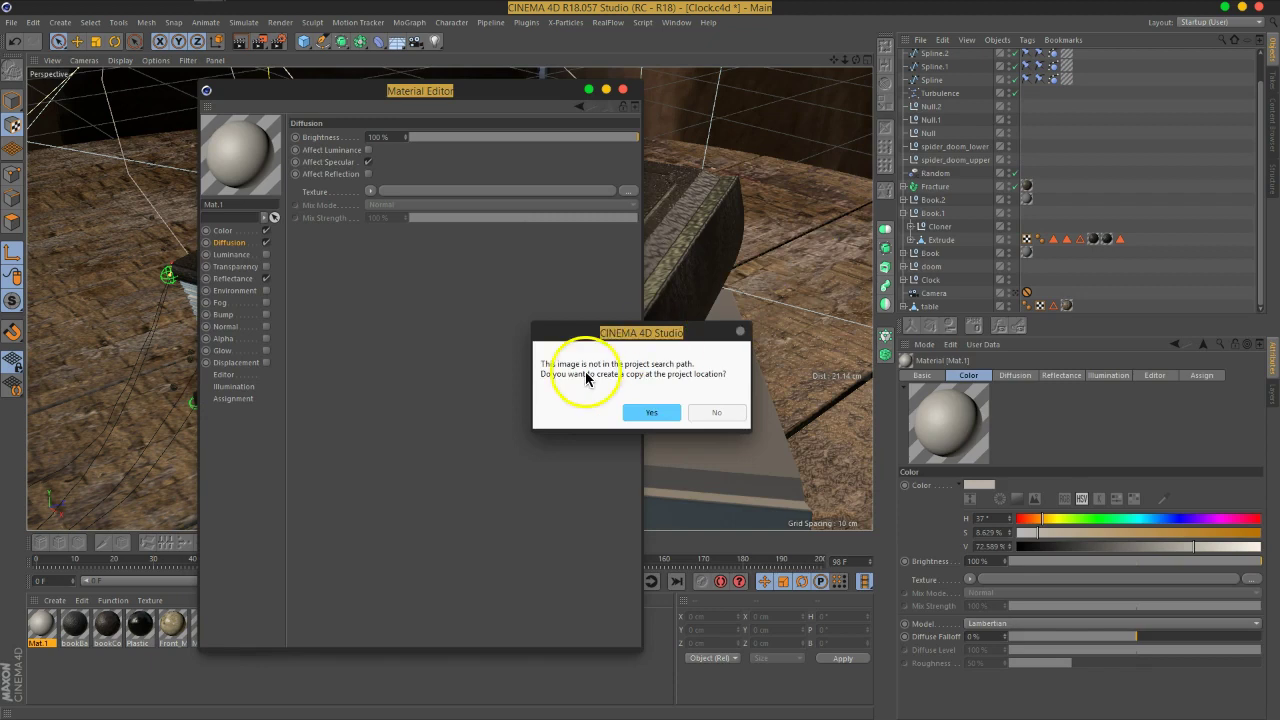
{"action": "left_click", "coordinate": [712, 412]}
{"action": "mouse_move", "coordinate": [531, 272]}
{"action": "left_mouse_down"}
{"action": "mouse_move", "coordinate": [500, 272]}
{"action": "mouse_move", "coordinate": [517, 273]}
{"action": "left_mouse_up"}
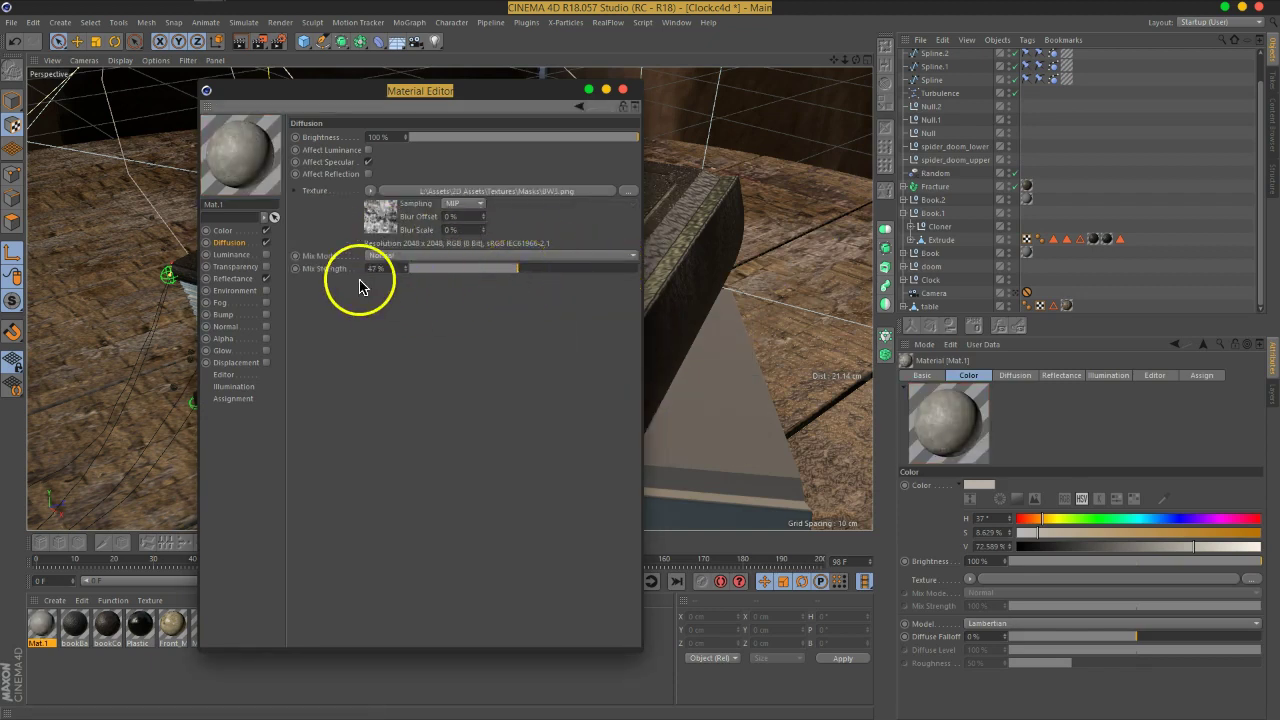
Remove the default specular layer from the new material's Reflectance and close the material
{"action": "left_click", "coordinate": [238, 278]}
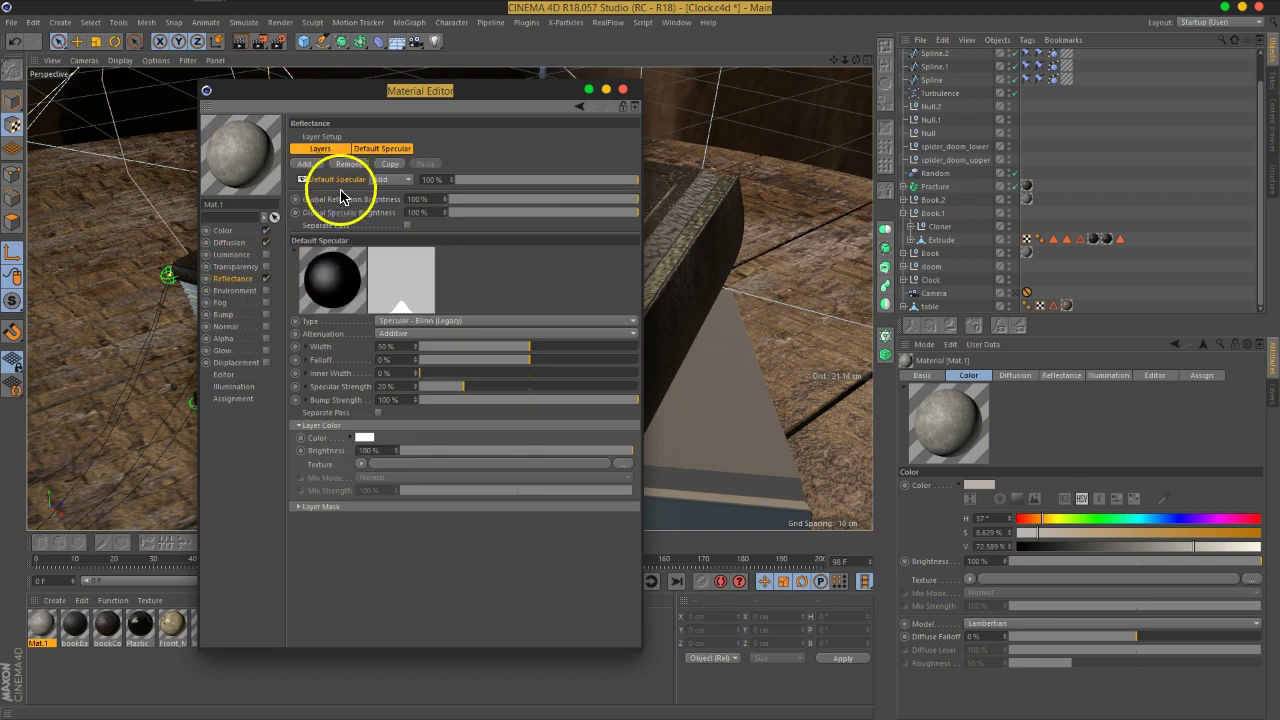
{"action": "left_click", "coordinate": [345, 164]}
{"action": "left_click", "coordinate": [622, 89]}
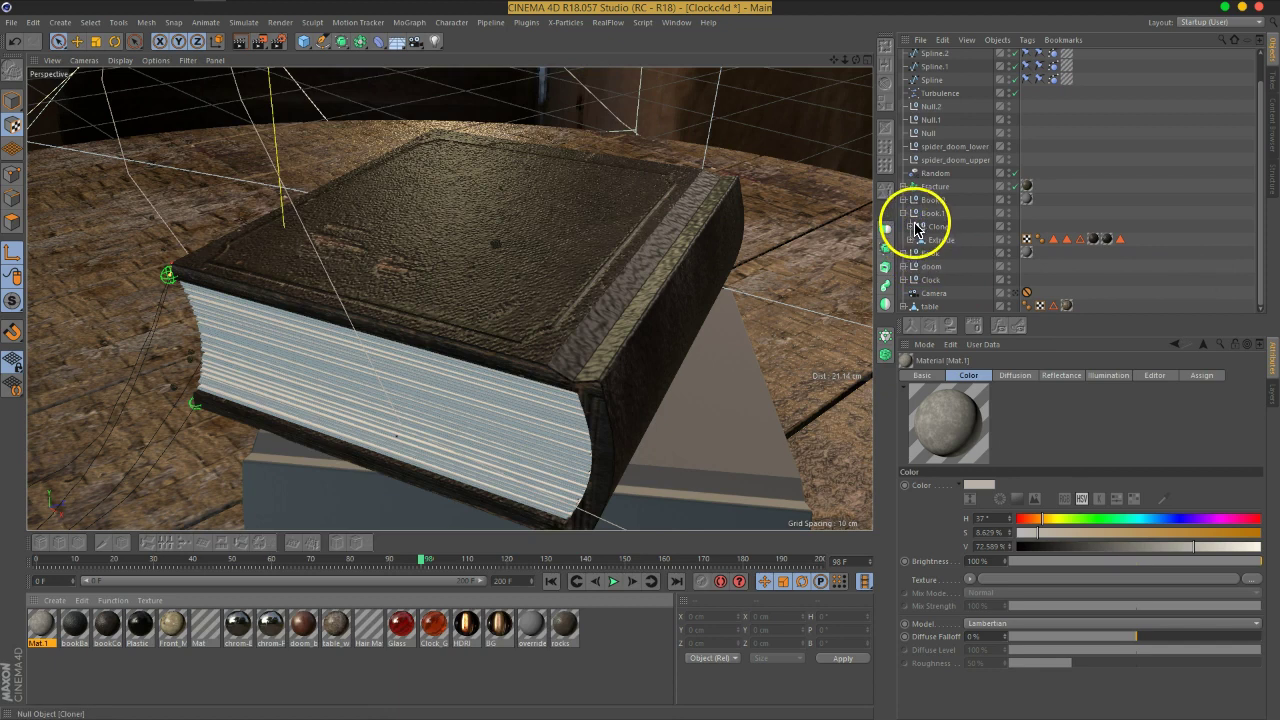
Assign Mat.1 to the Cloner page group in Book.1 and set the texture projection to Cubic
{"action": "left_click_drag", "start_coordinate": [41, 630], "coordinate": [943, 234]}
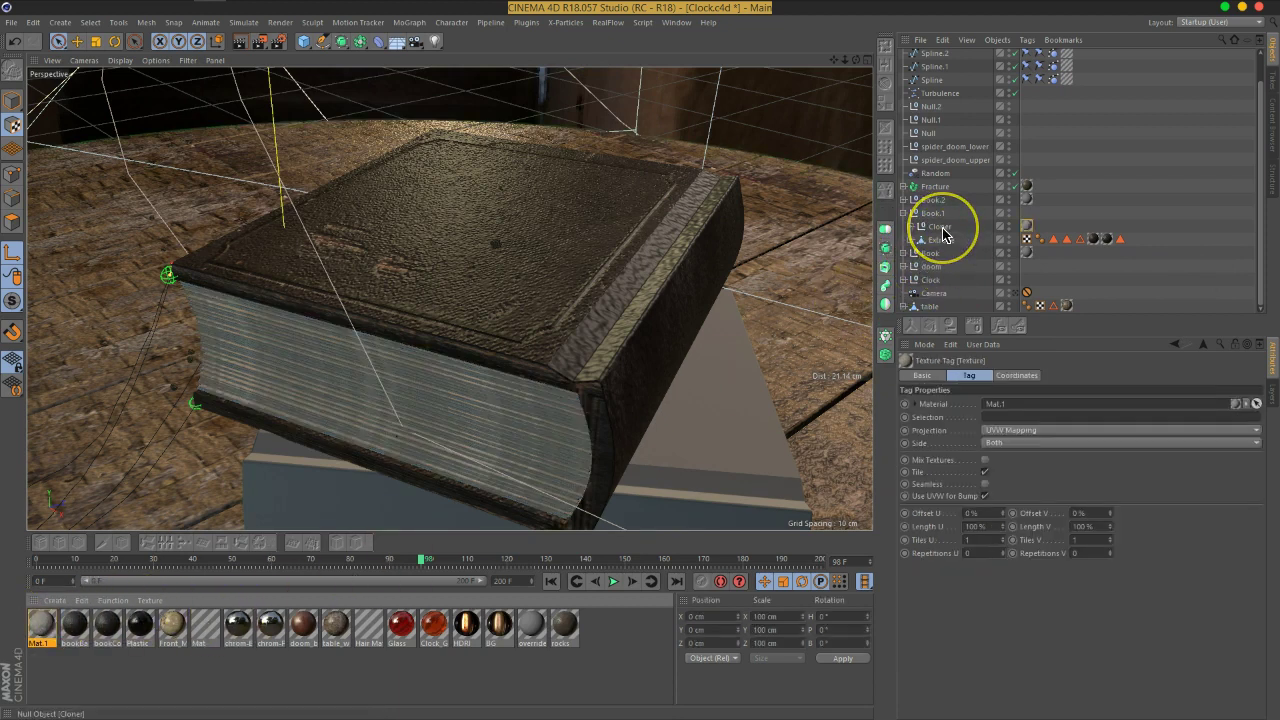
{"action": "left_click", "coordinate": [1012, 430]}
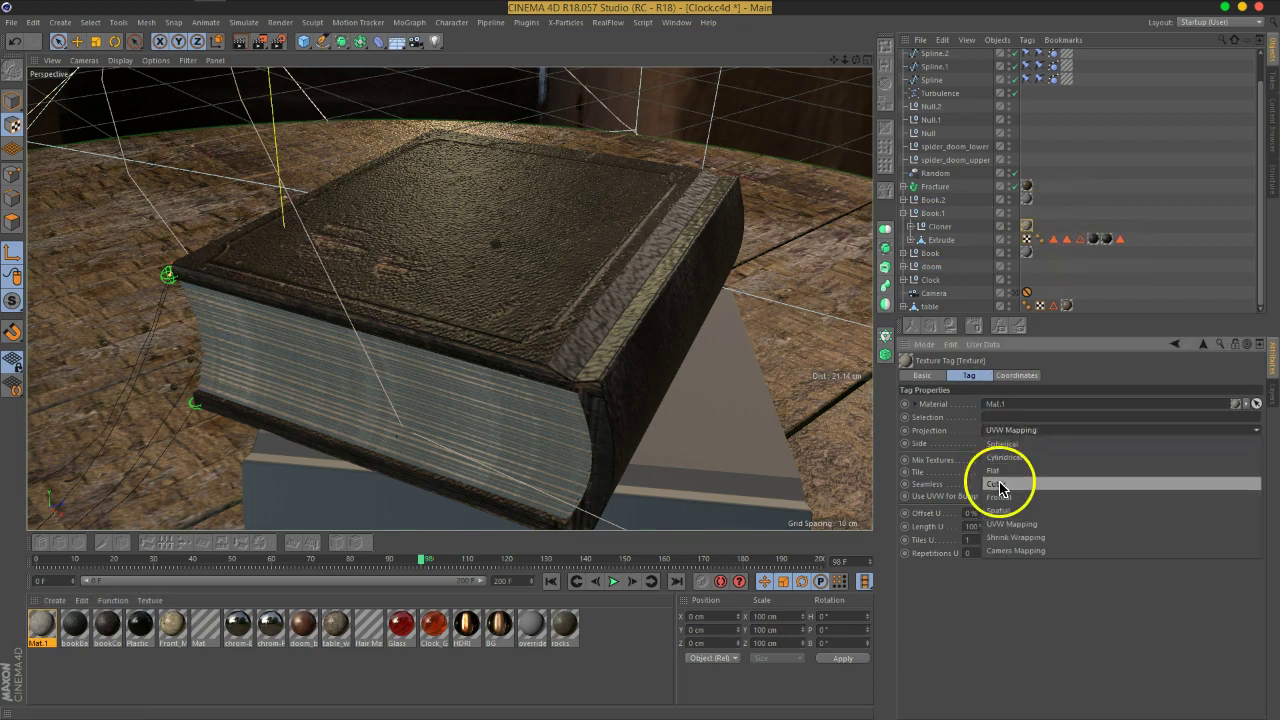
{"action": "left_click", "coordinate": [1000, 485]}
{"action": "left_click", "coordinate": [972, 382]}
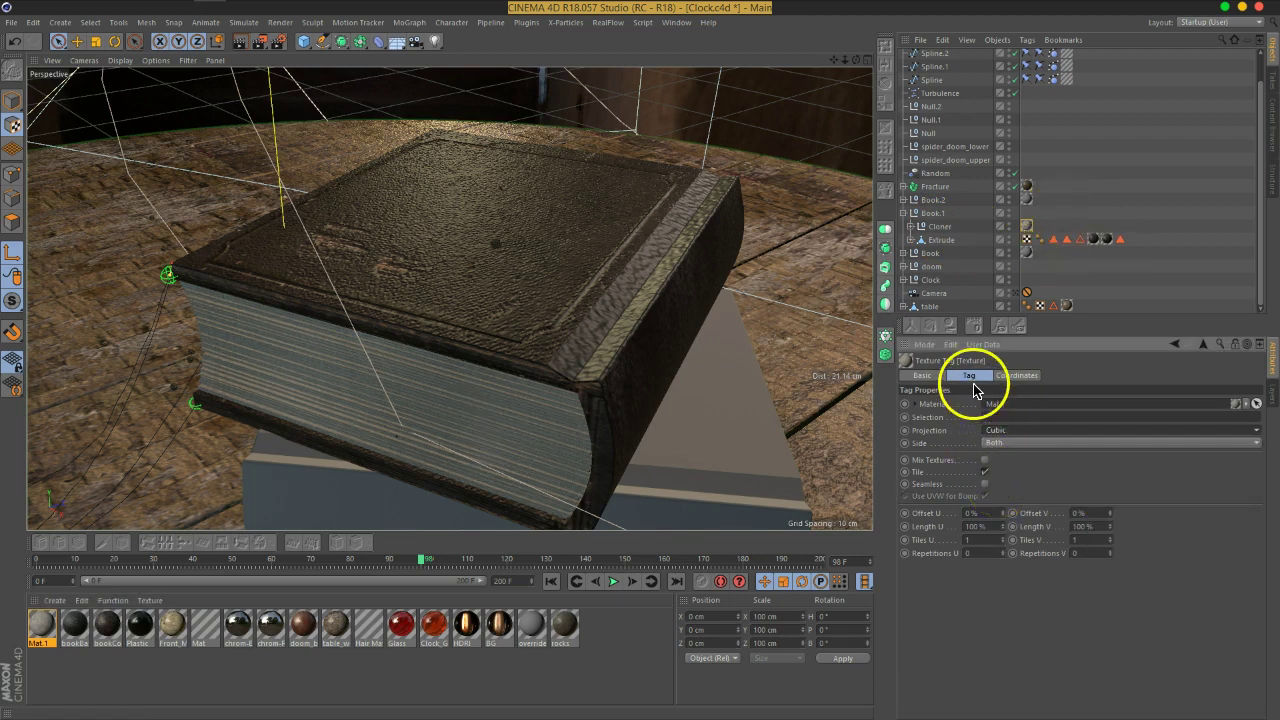